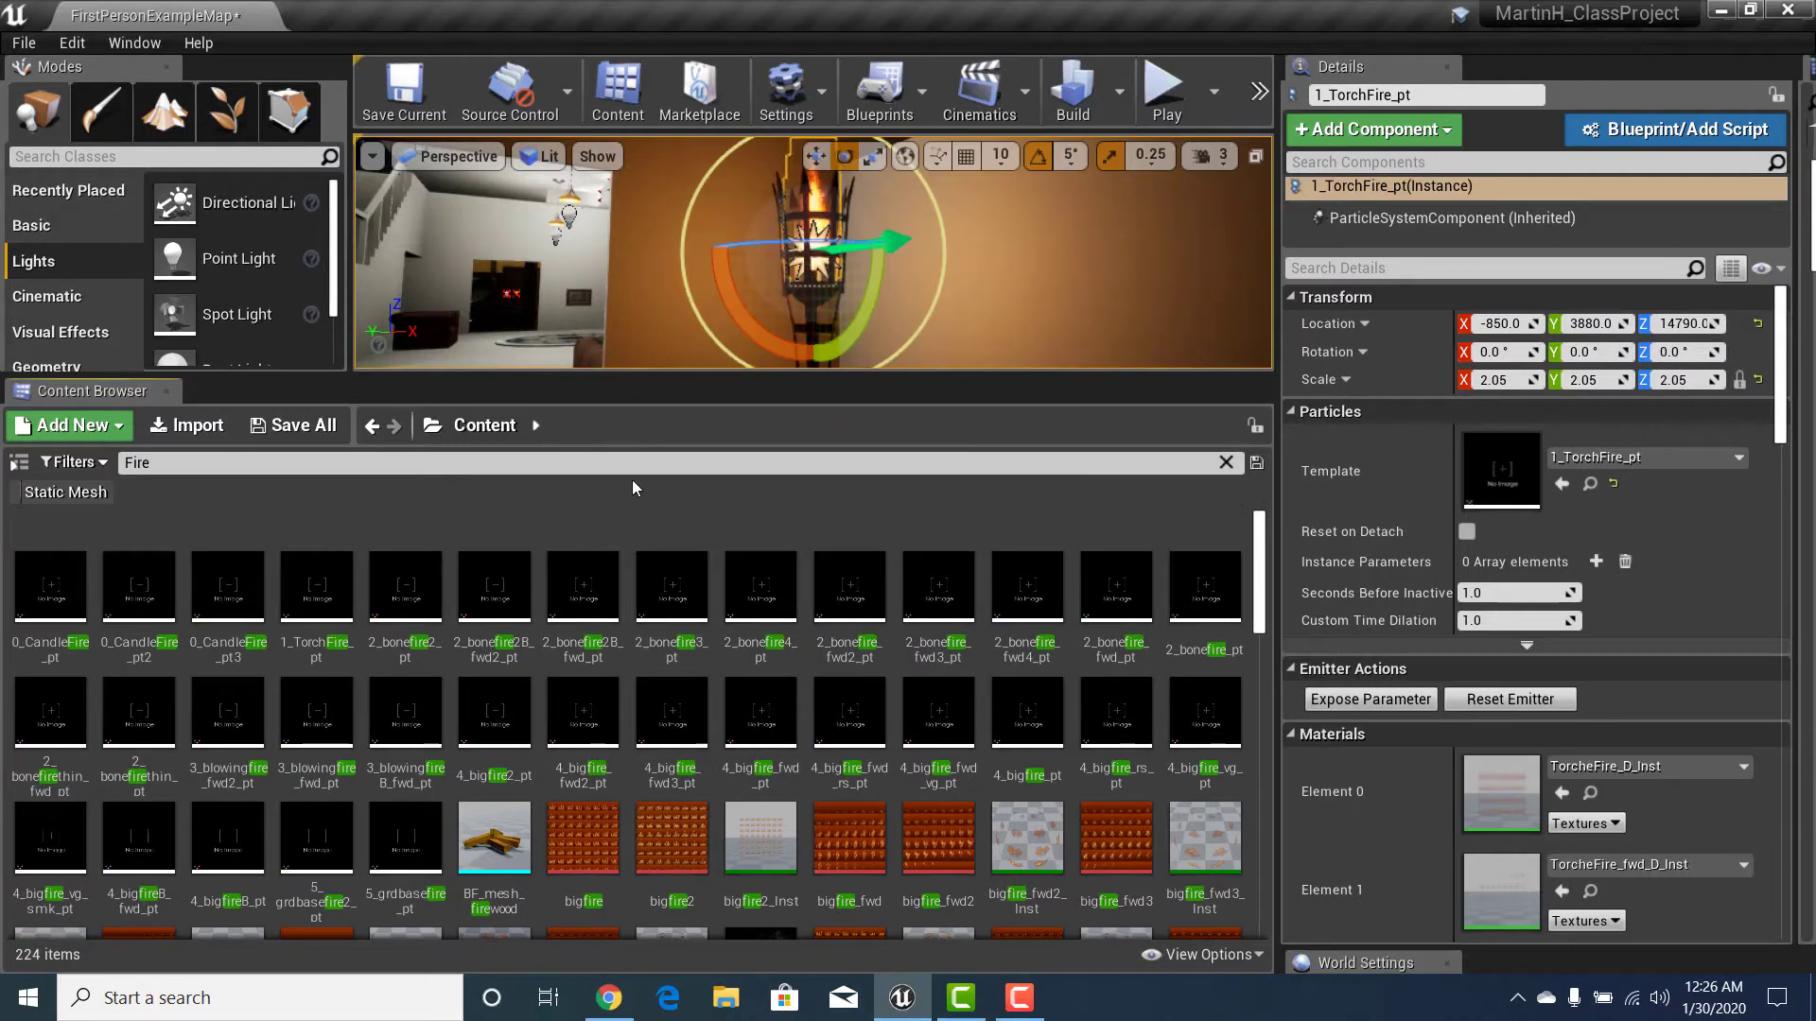
Step: Enlarge the level viewport and frame the existing burning torch in the room's corner
right_click_drag(688, 256, 747, 269)
key("w")
key("s")
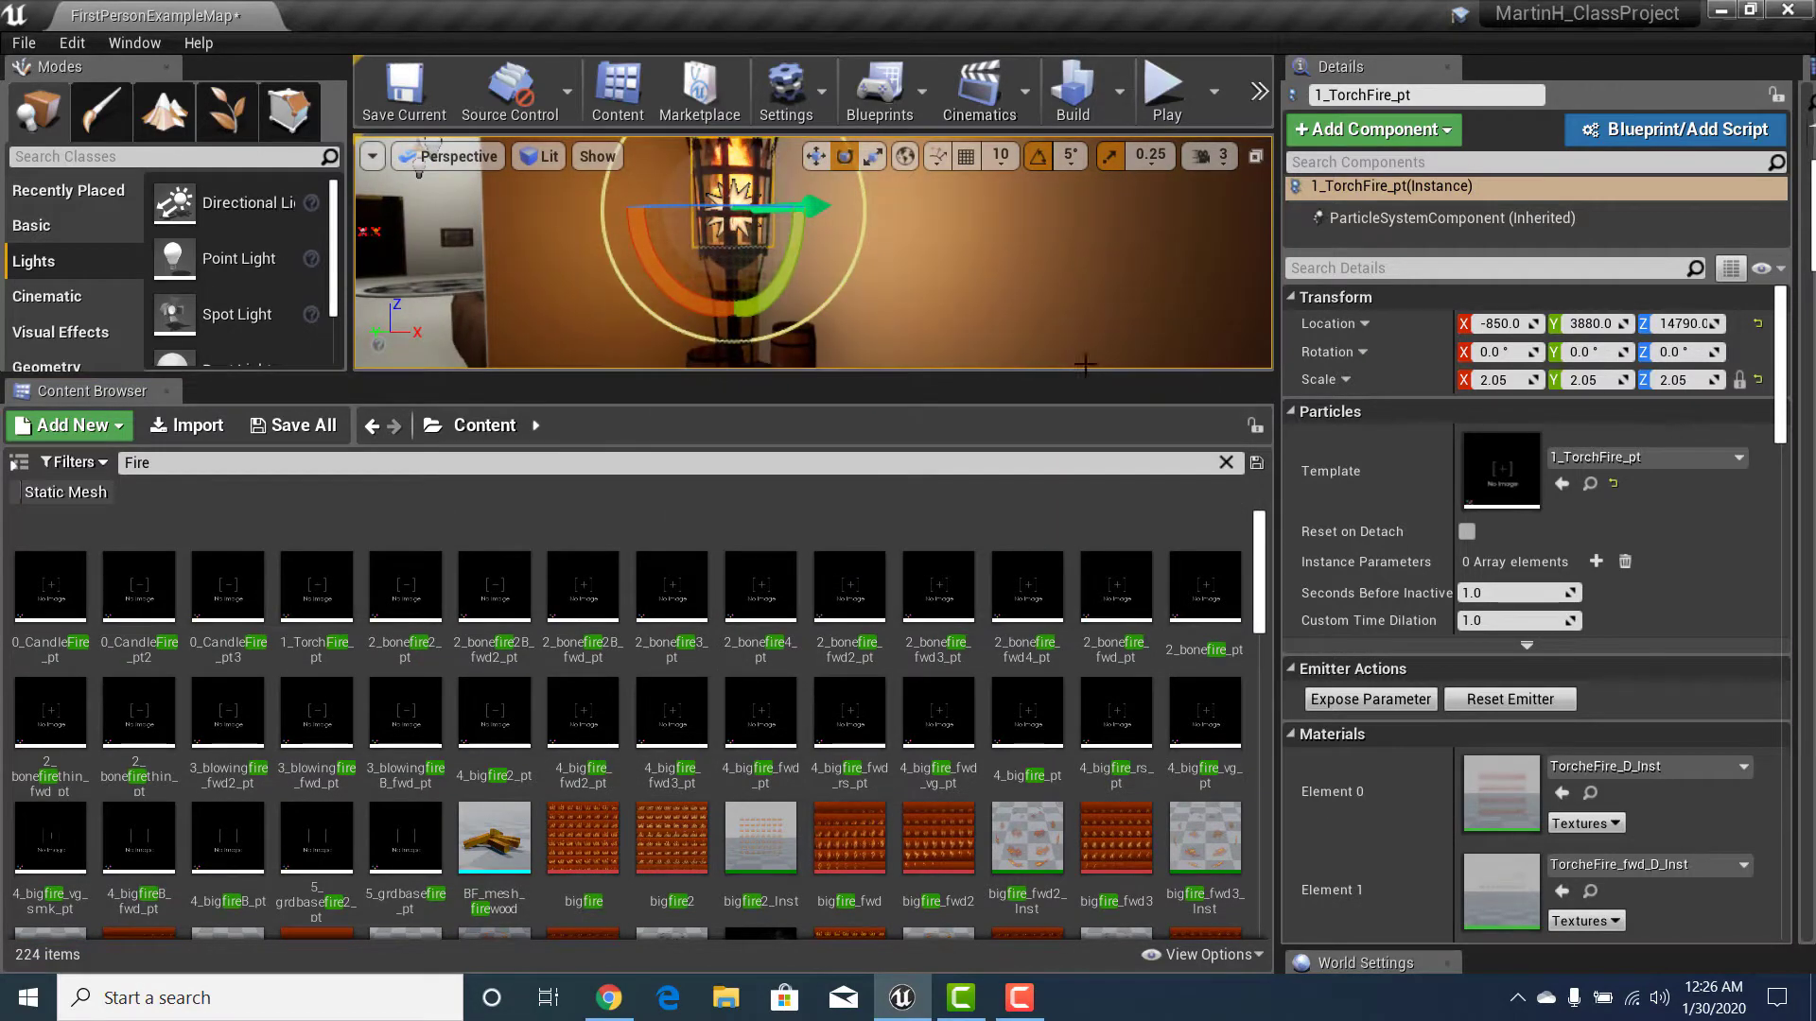
left_click_drag(1084, 373, 1084, 825)
right_click_drag(802, 508, 757, 501)
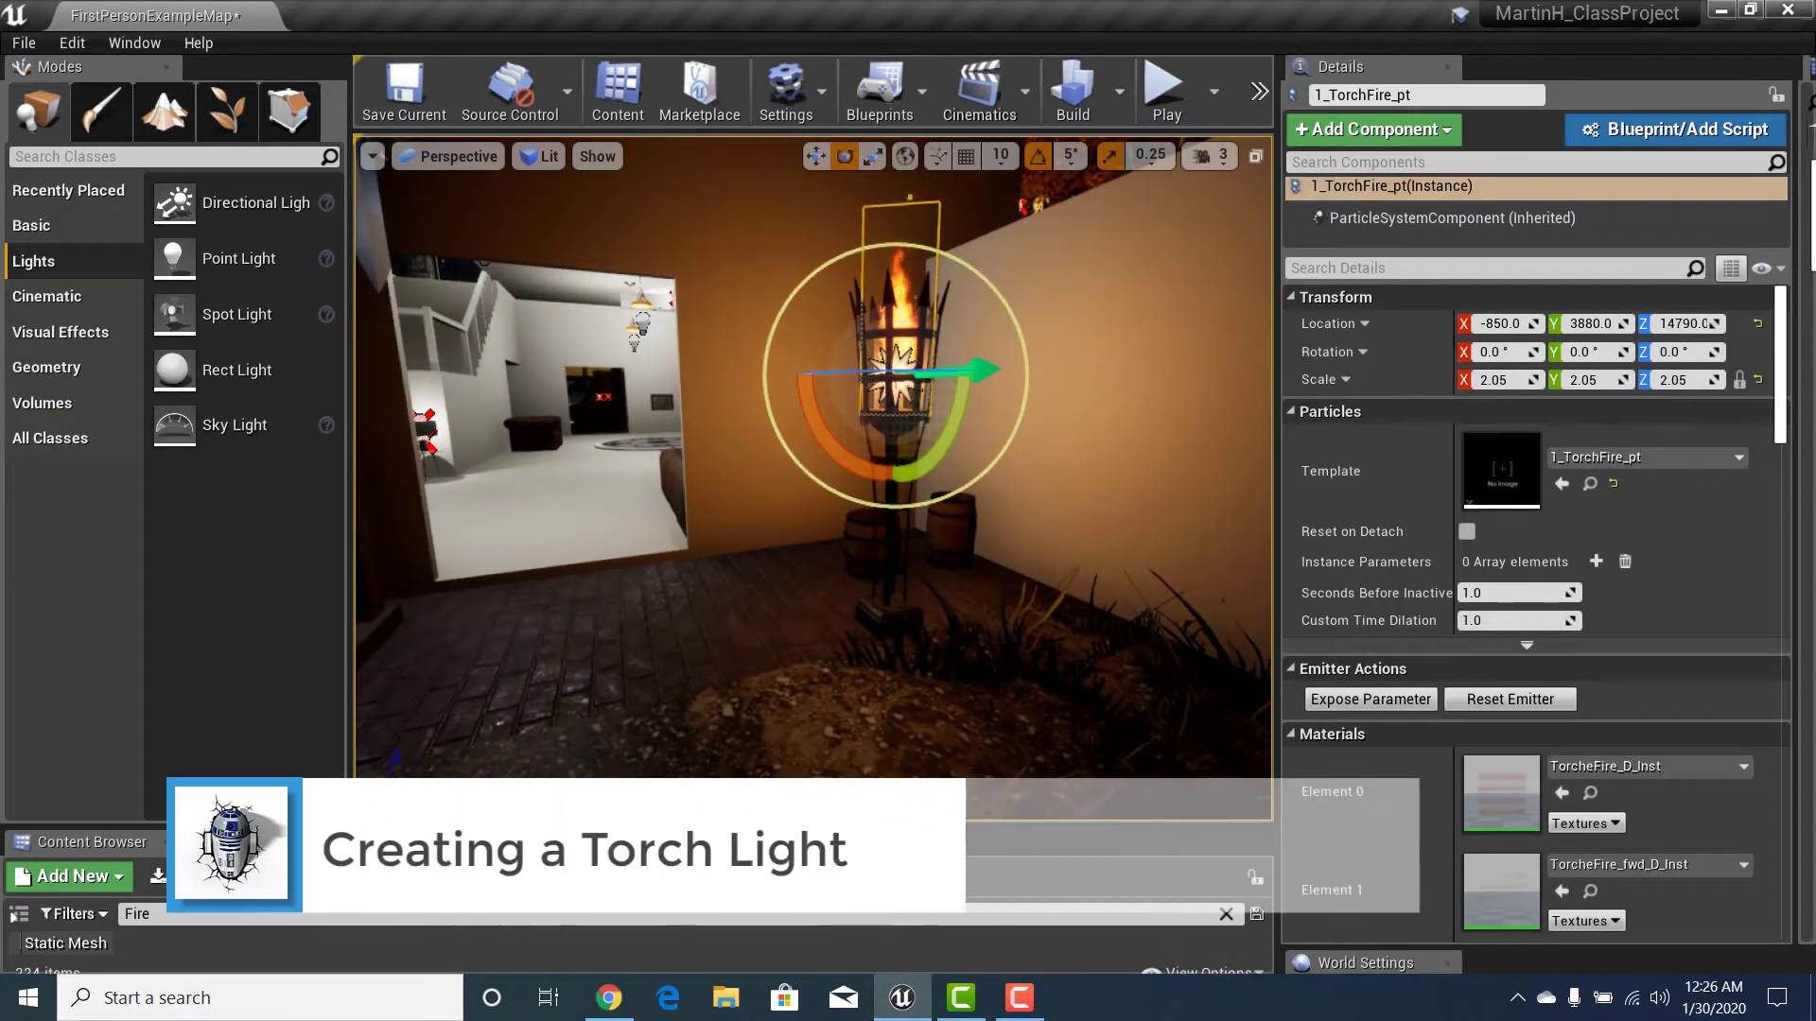
Step: Search the content assets for "Torch" and make more room for the results
left_click_drag(179, 915, 4, 913)
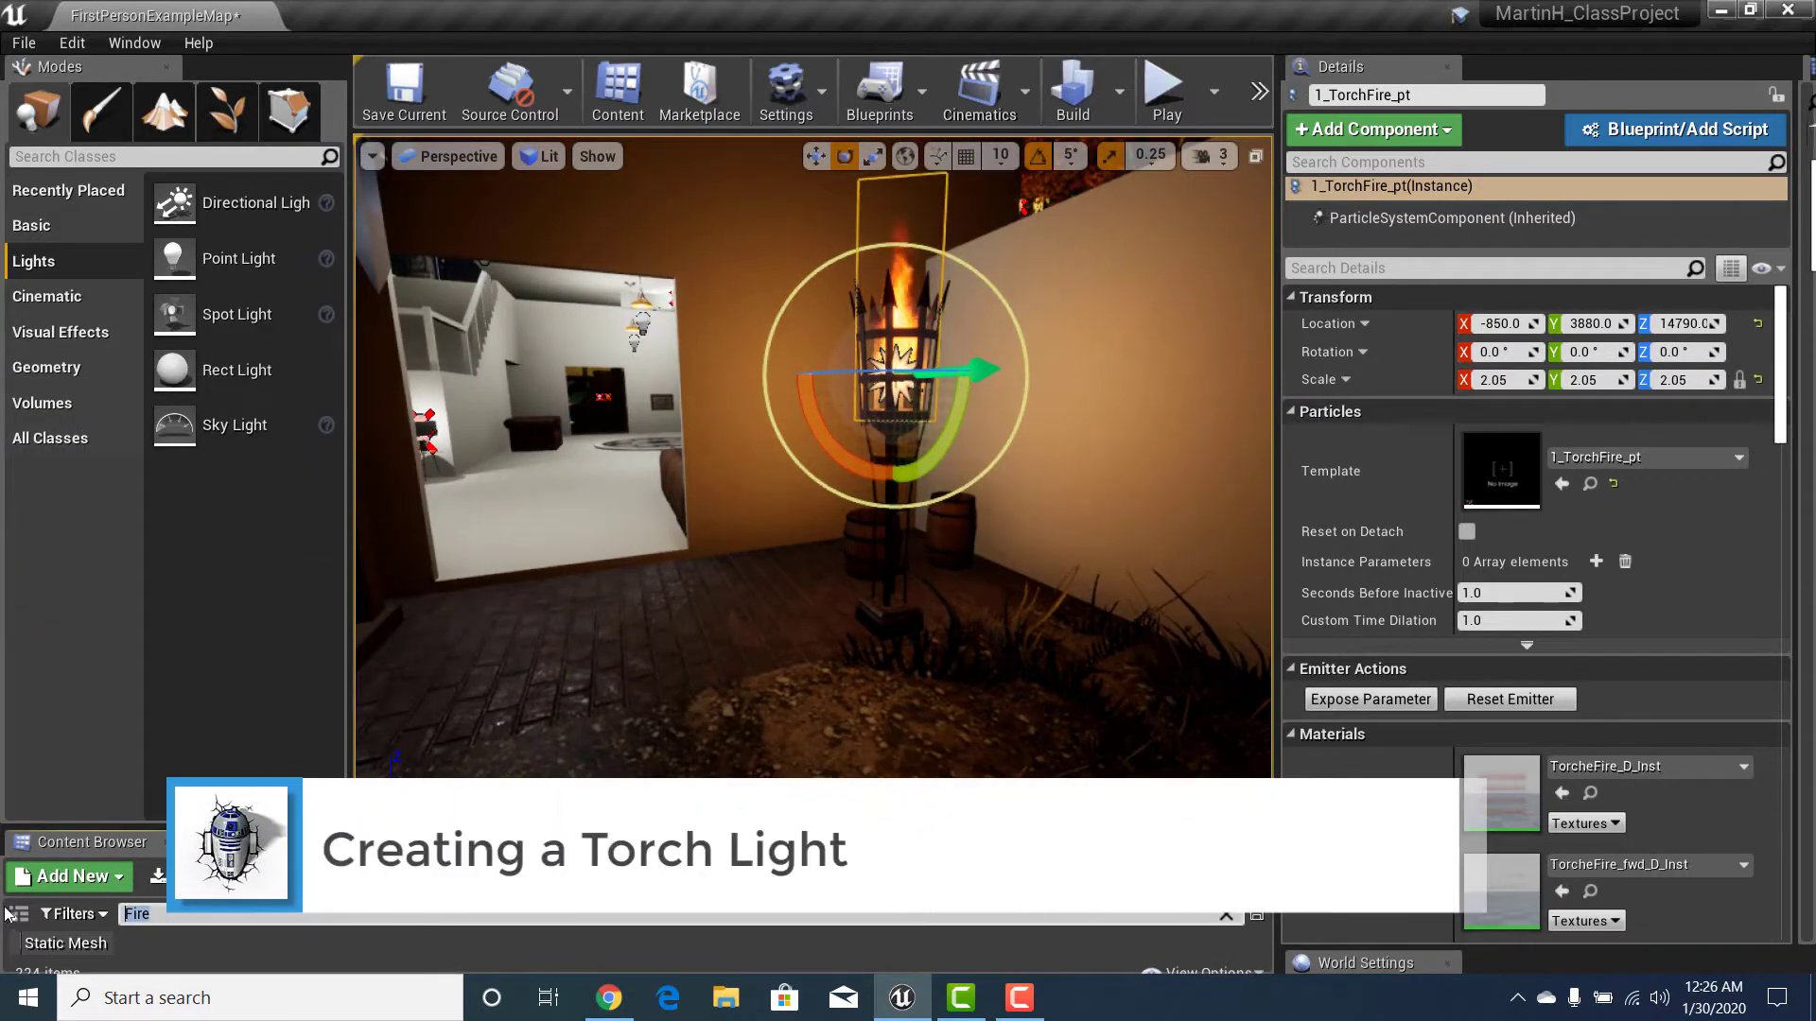
type("Torch")
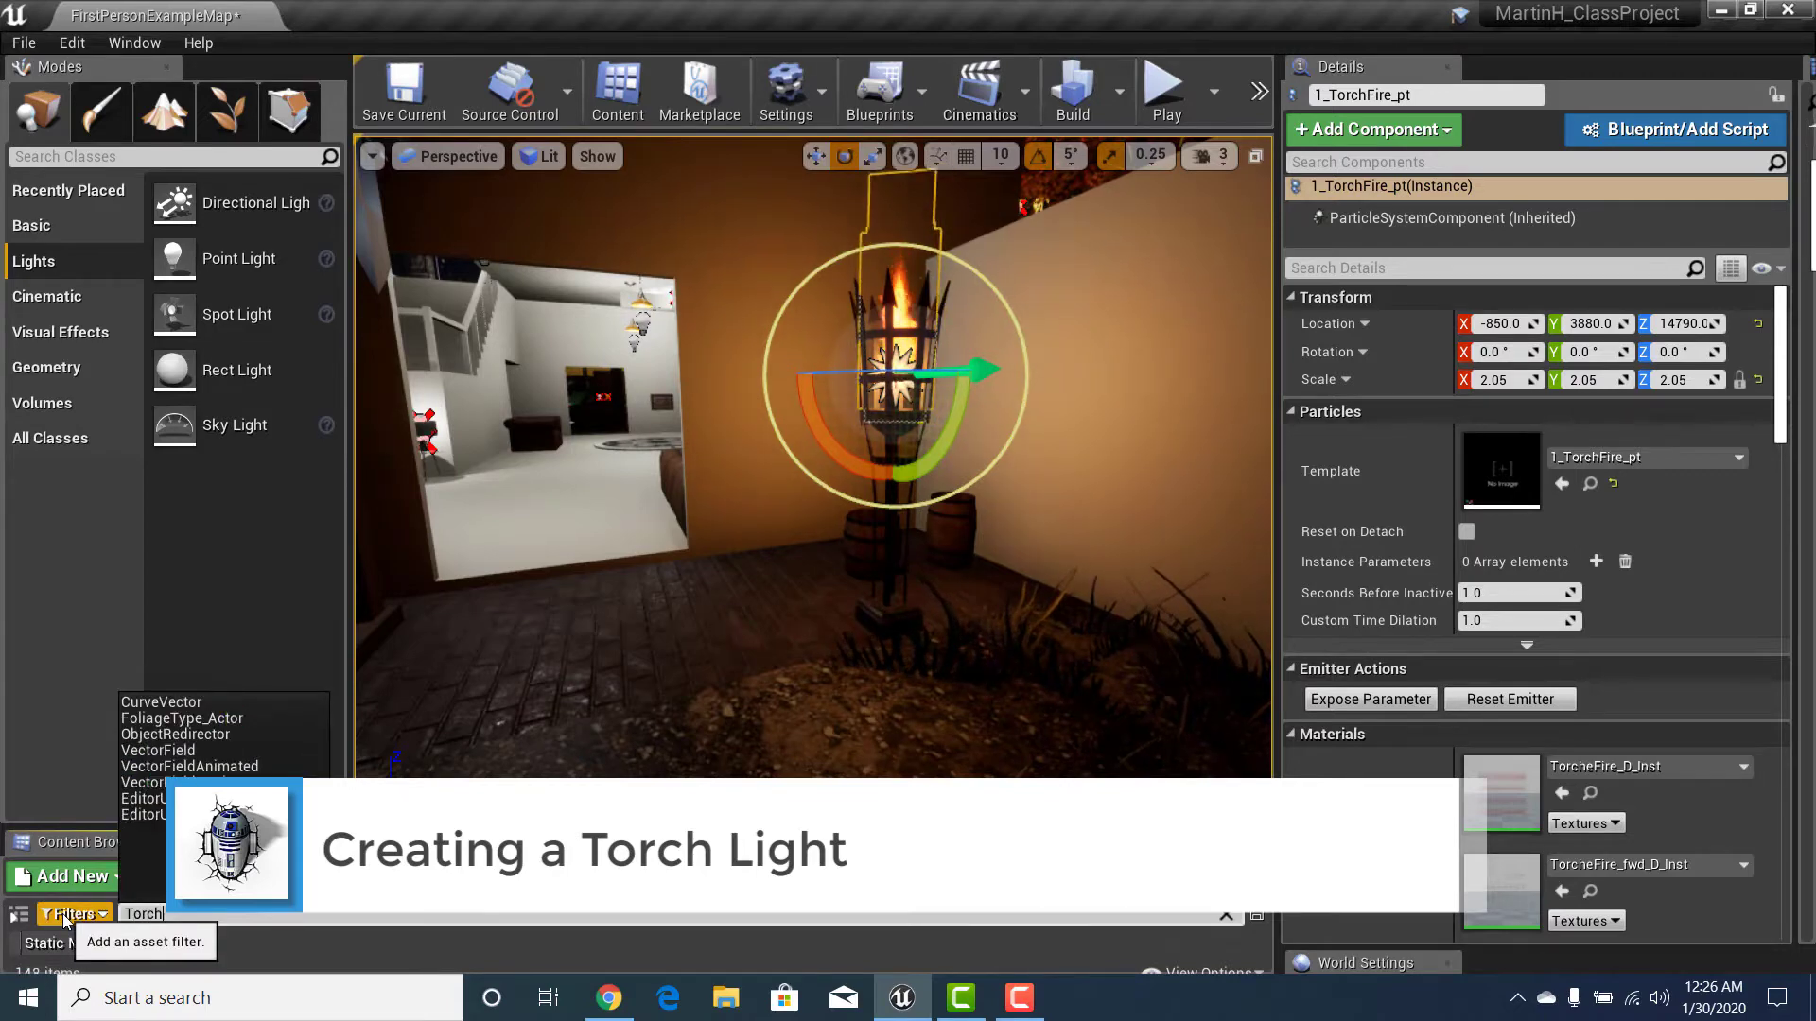
key("Return")
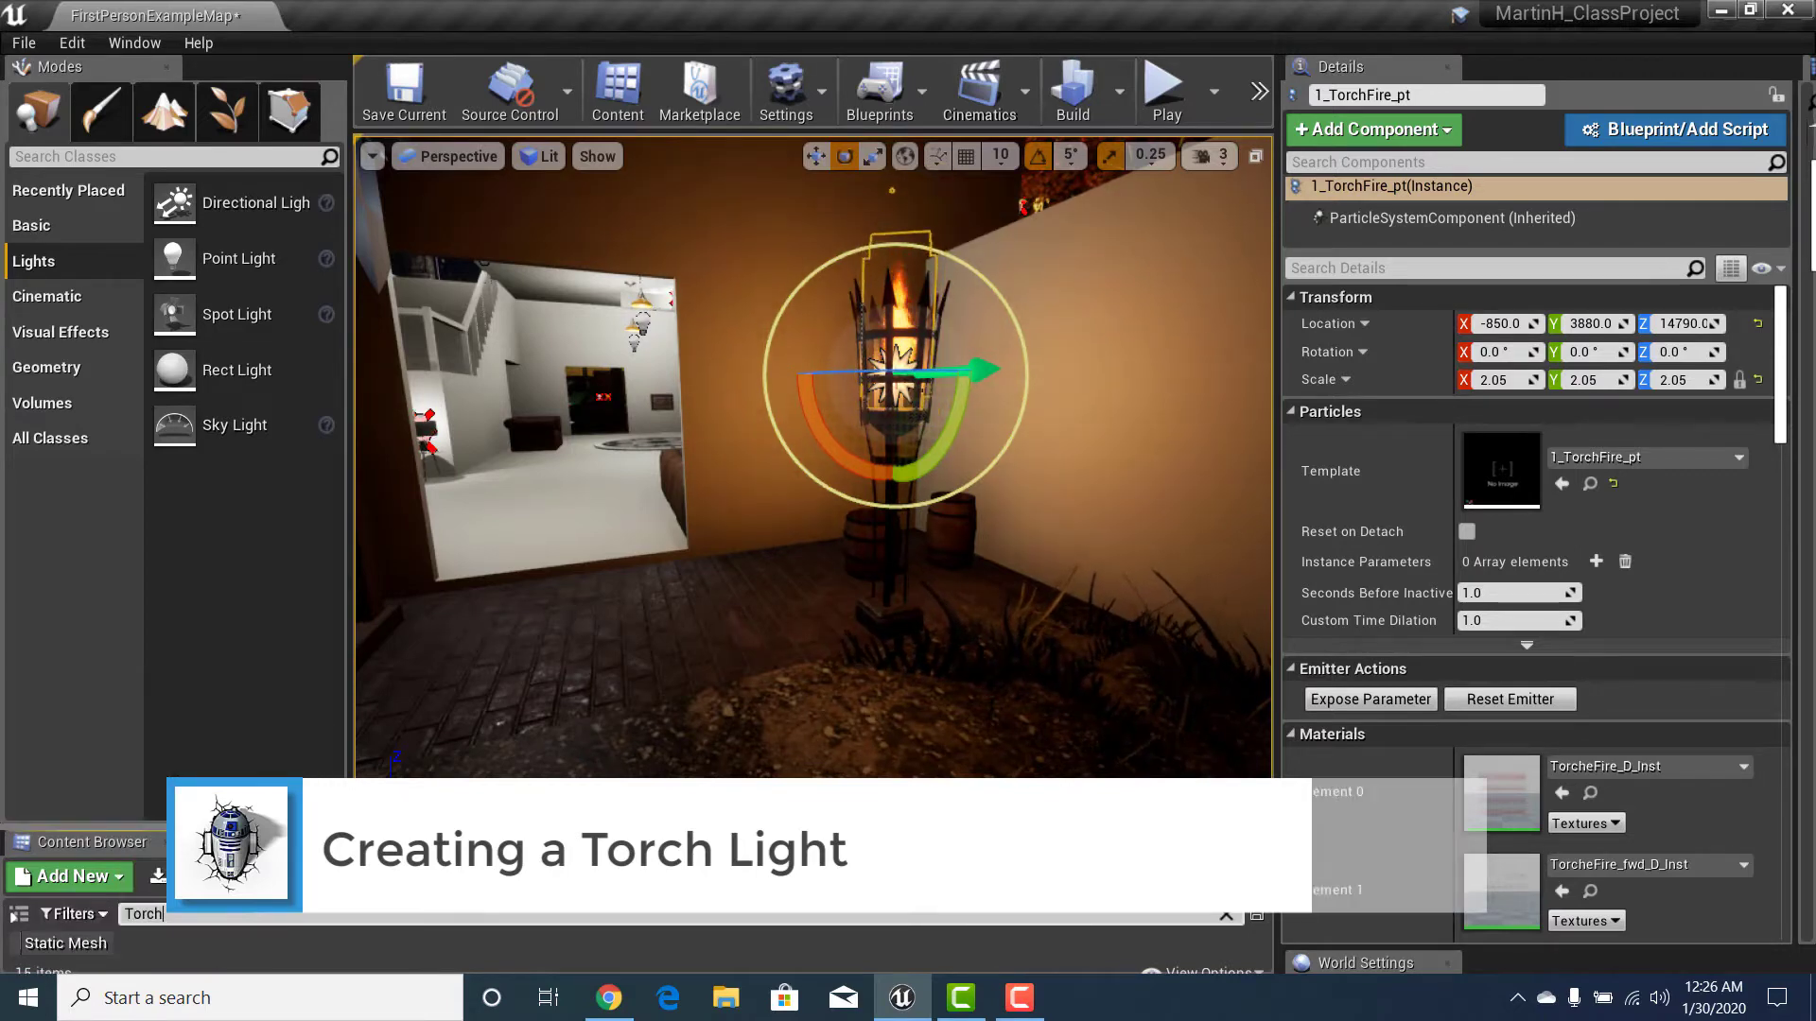
left_click_drag(753, 824, 754, 650)
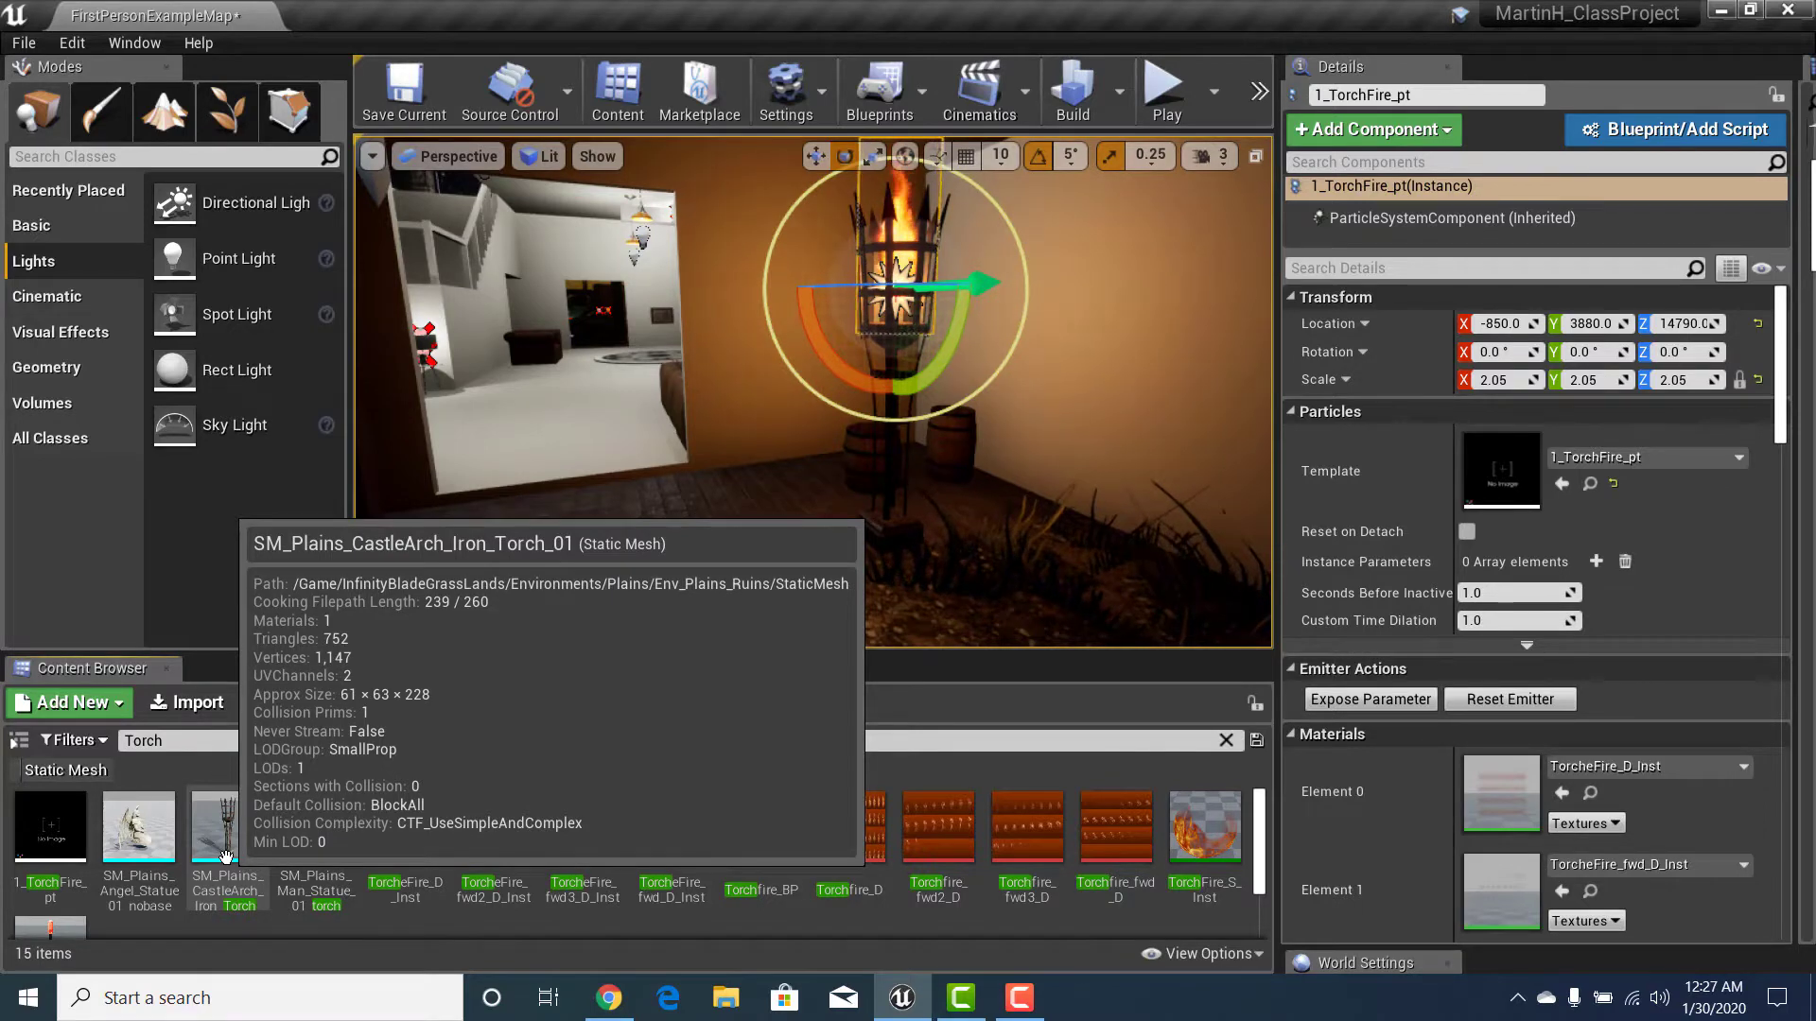
Step: Place the SM_Plains_CastleArch_Iron_Torch_01 mesh on the floor beside the existing torch, at about X -869, Y 4059
left_click_drag(225, 856, 642, 567)
right_click_drag(642, 569, 568, 567)
key("s")
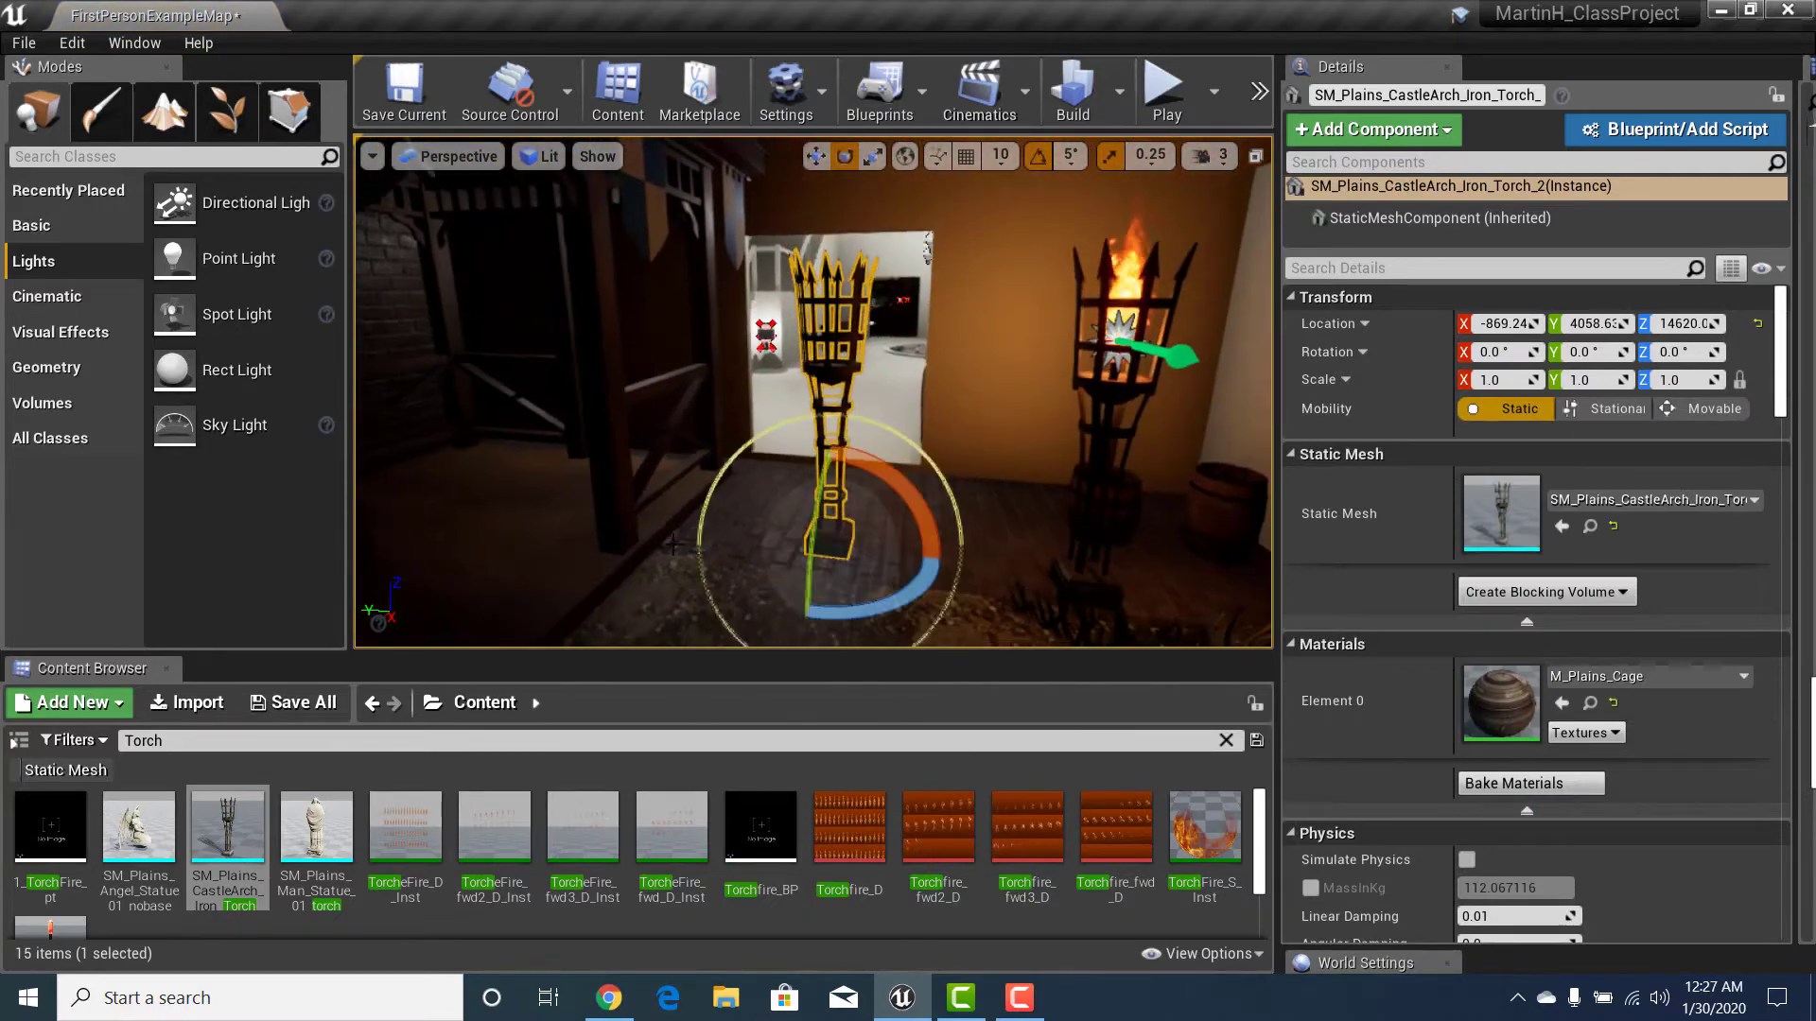
Step: Examine how the torch mesh and fire sit inside the existing torch's cage, compared with the empty new one
left_click(196, 742)
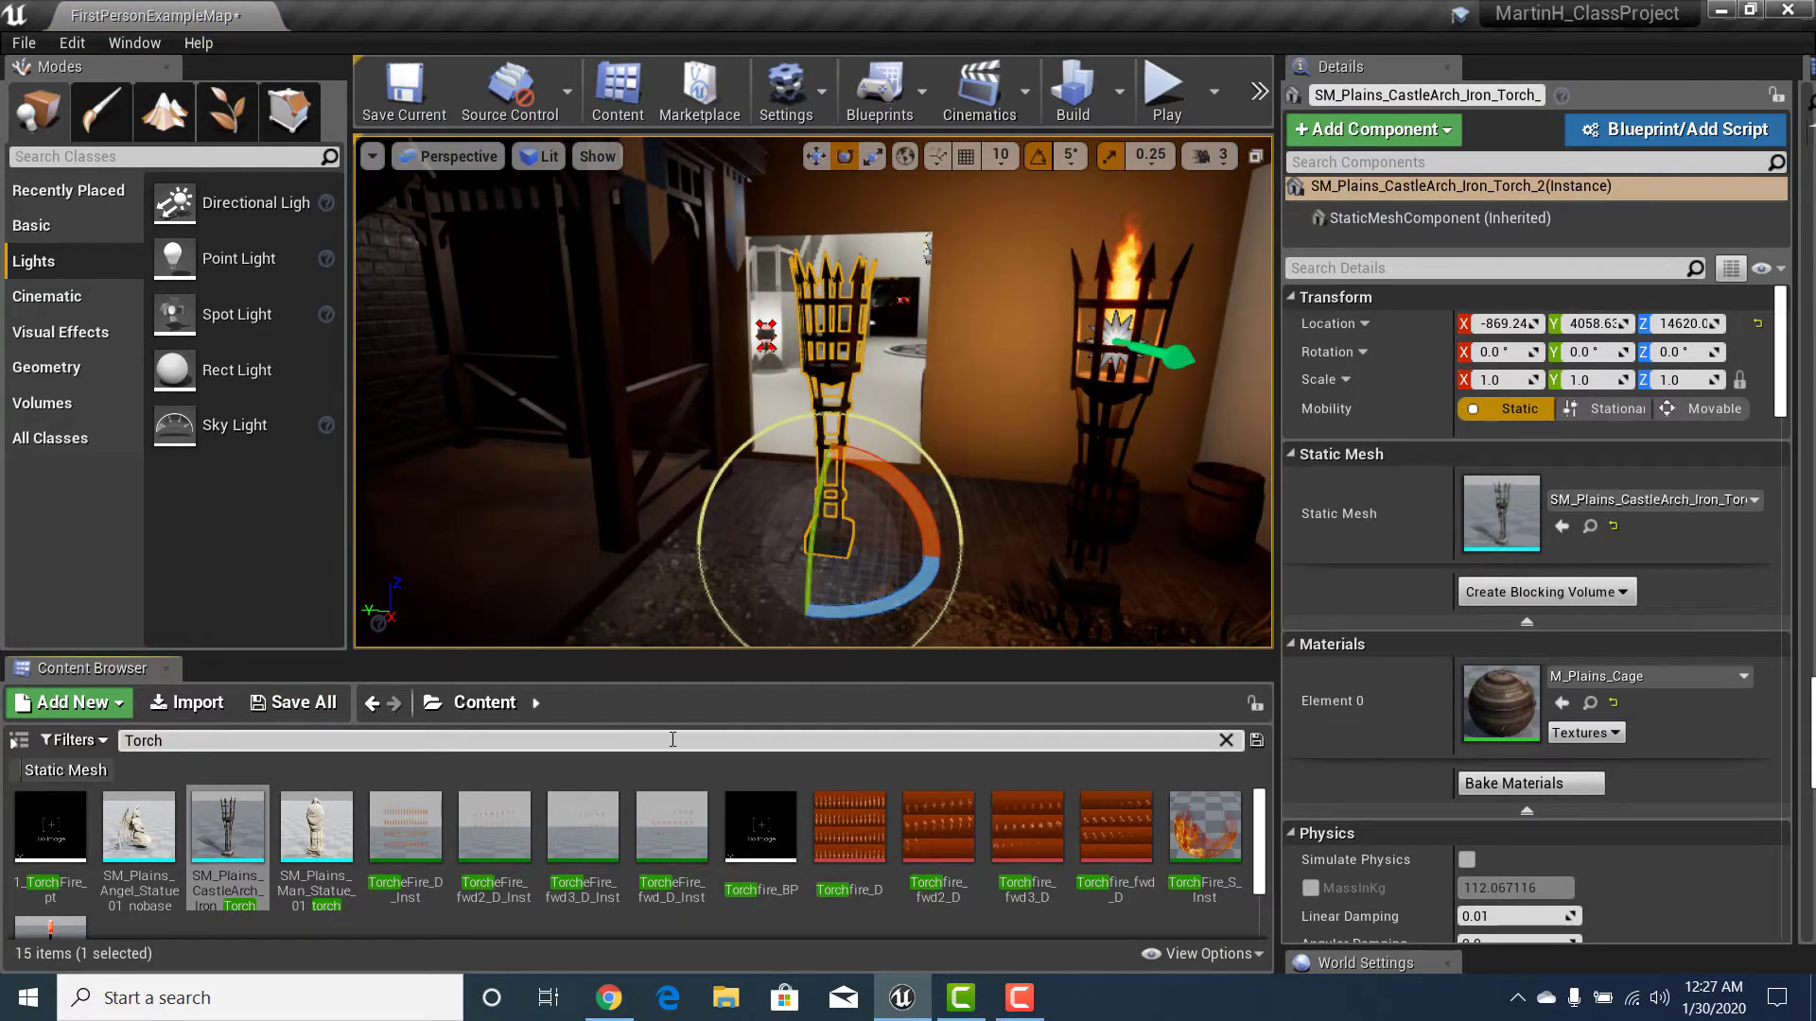
scroll(158, 840, "down", 1)
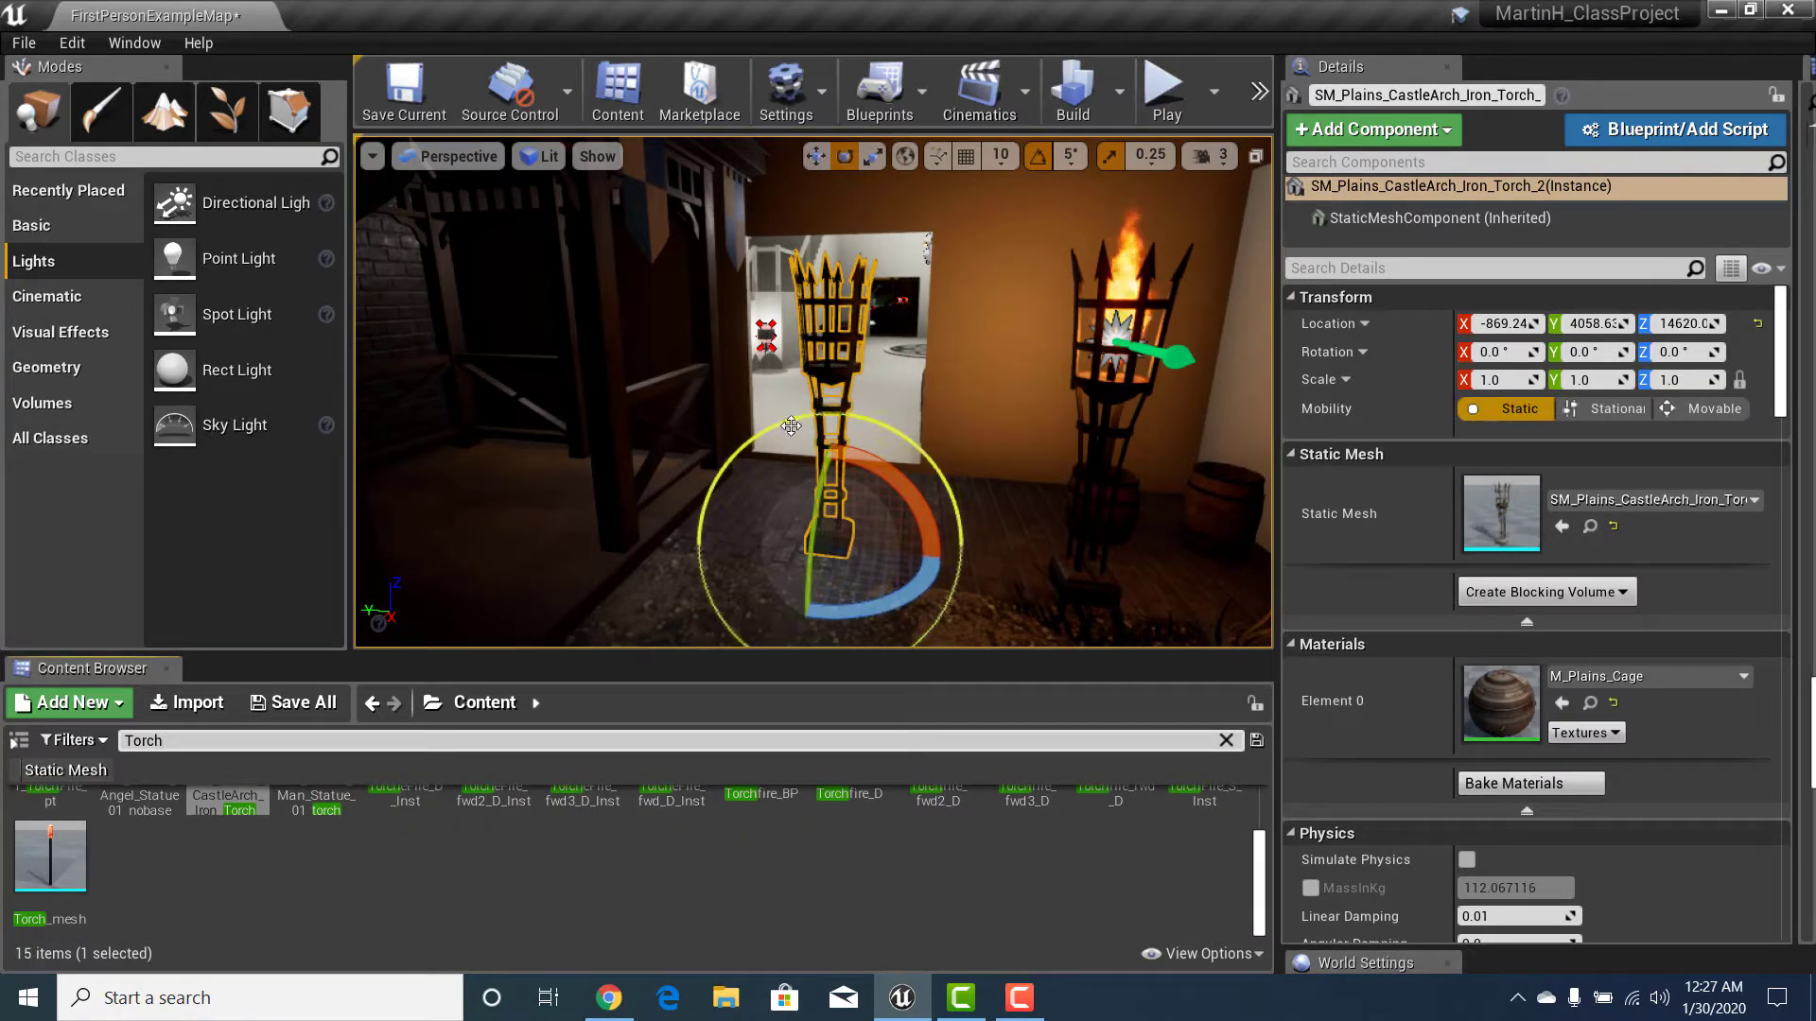
key("w")
right_click_drag(662, 454, 752, 384)
key("f")
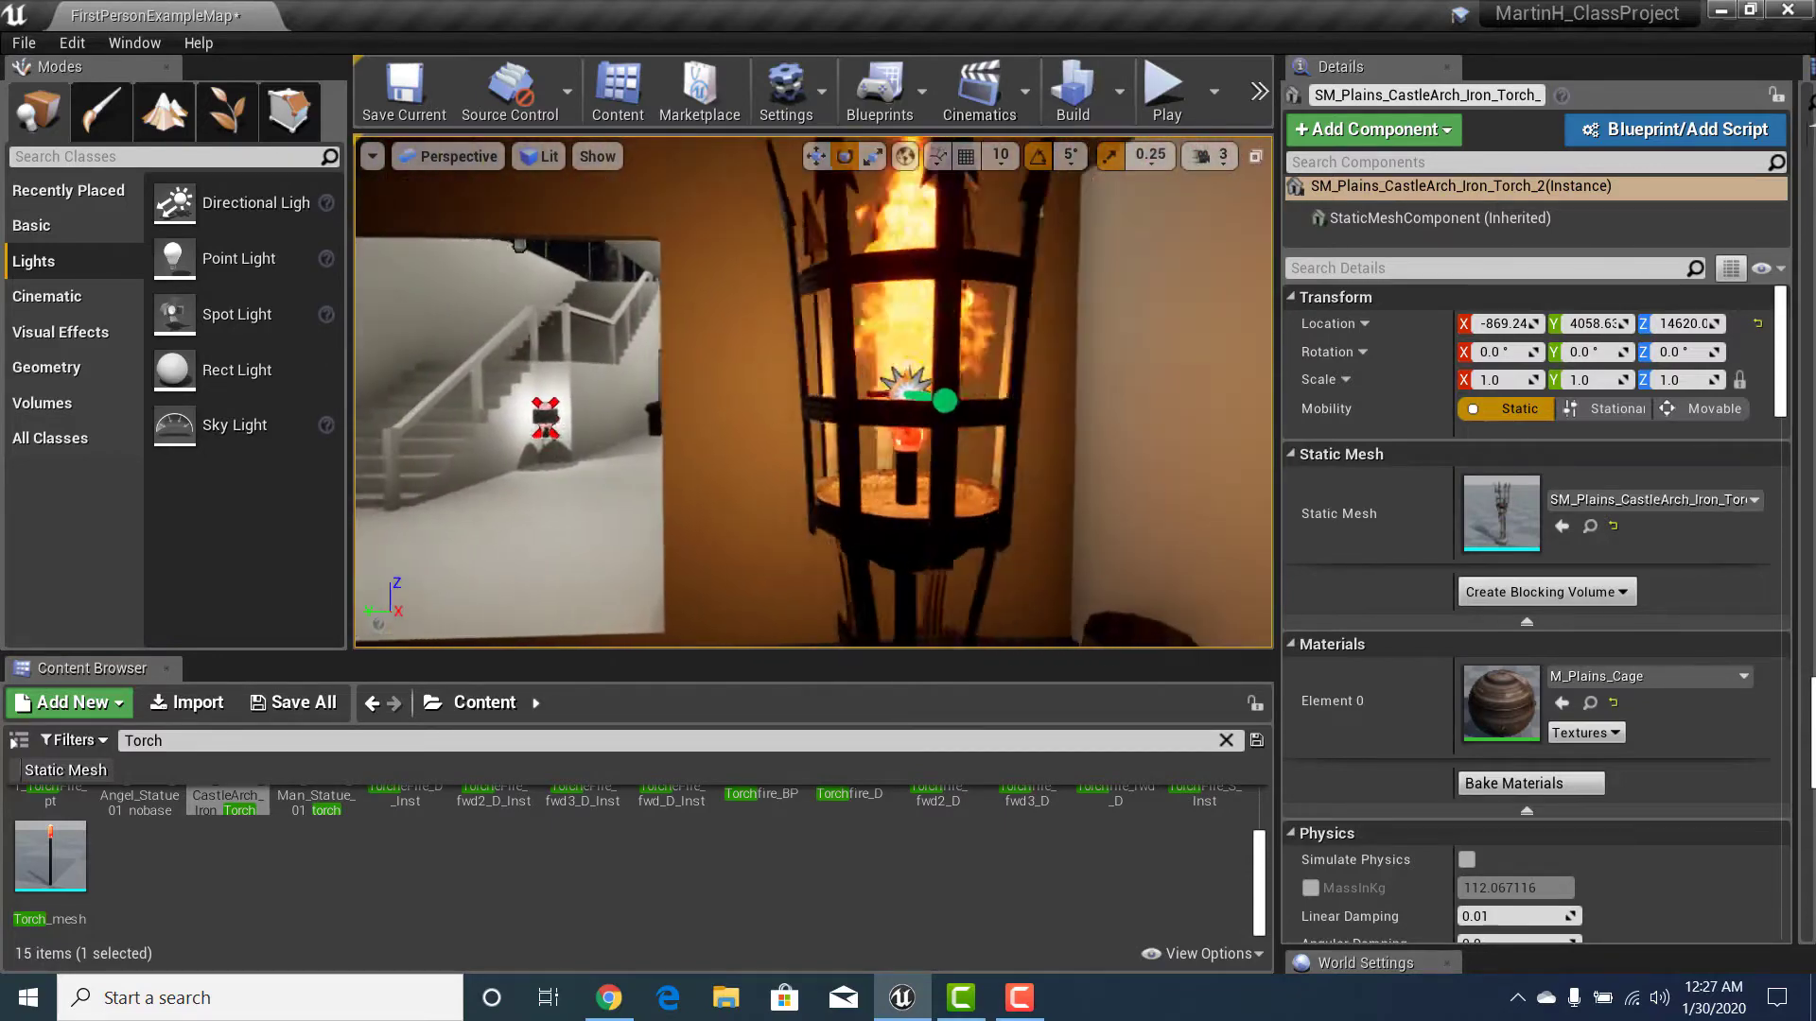
key("a")
right_click_drag(796, 470, 541, 425)
key("d")
key("w")
key("a")
key("s")
key("w")
key("s")
key("w")
key("s")
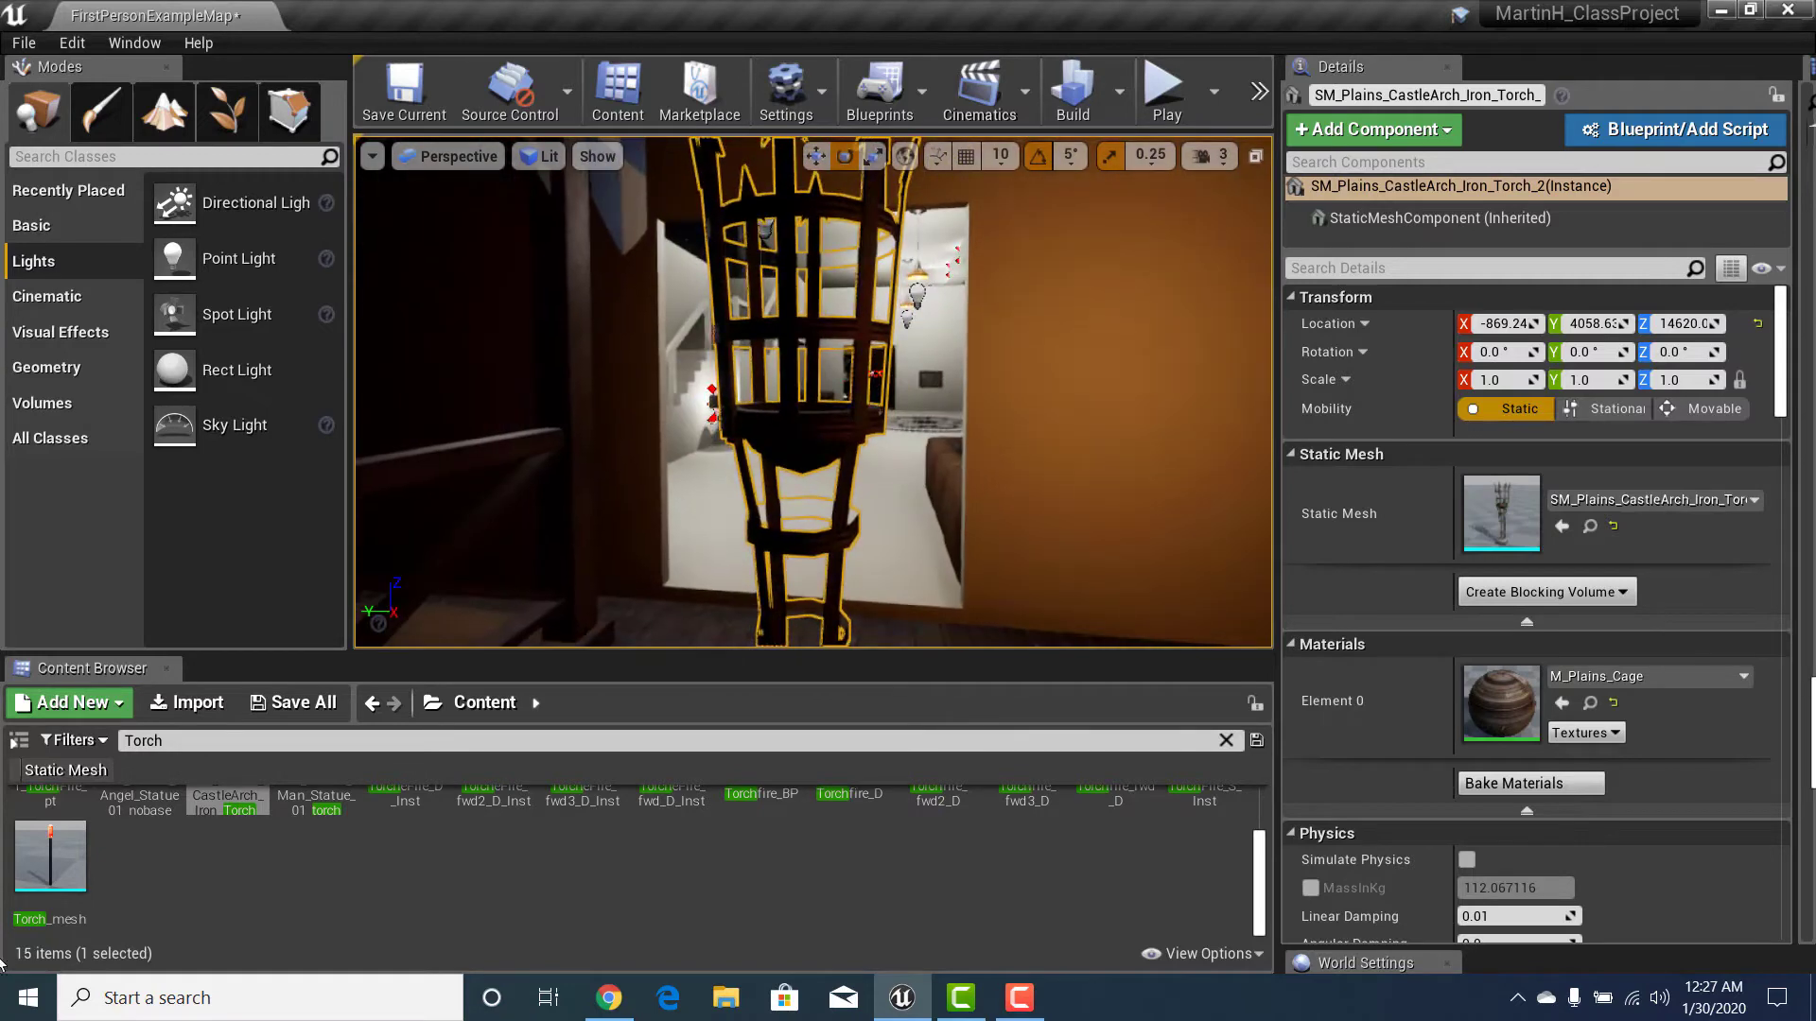
Step: Place the Torch_mesh static mesh on the floor near the new iron torch, at about X -1025, Y 4080
left_click_drag(63, 868, 814, 622)
key("d")
right_click_drag(819, 512, 690, 573)
Step: Scale the Torch_mesh uniformly to about 3.24
key("r")
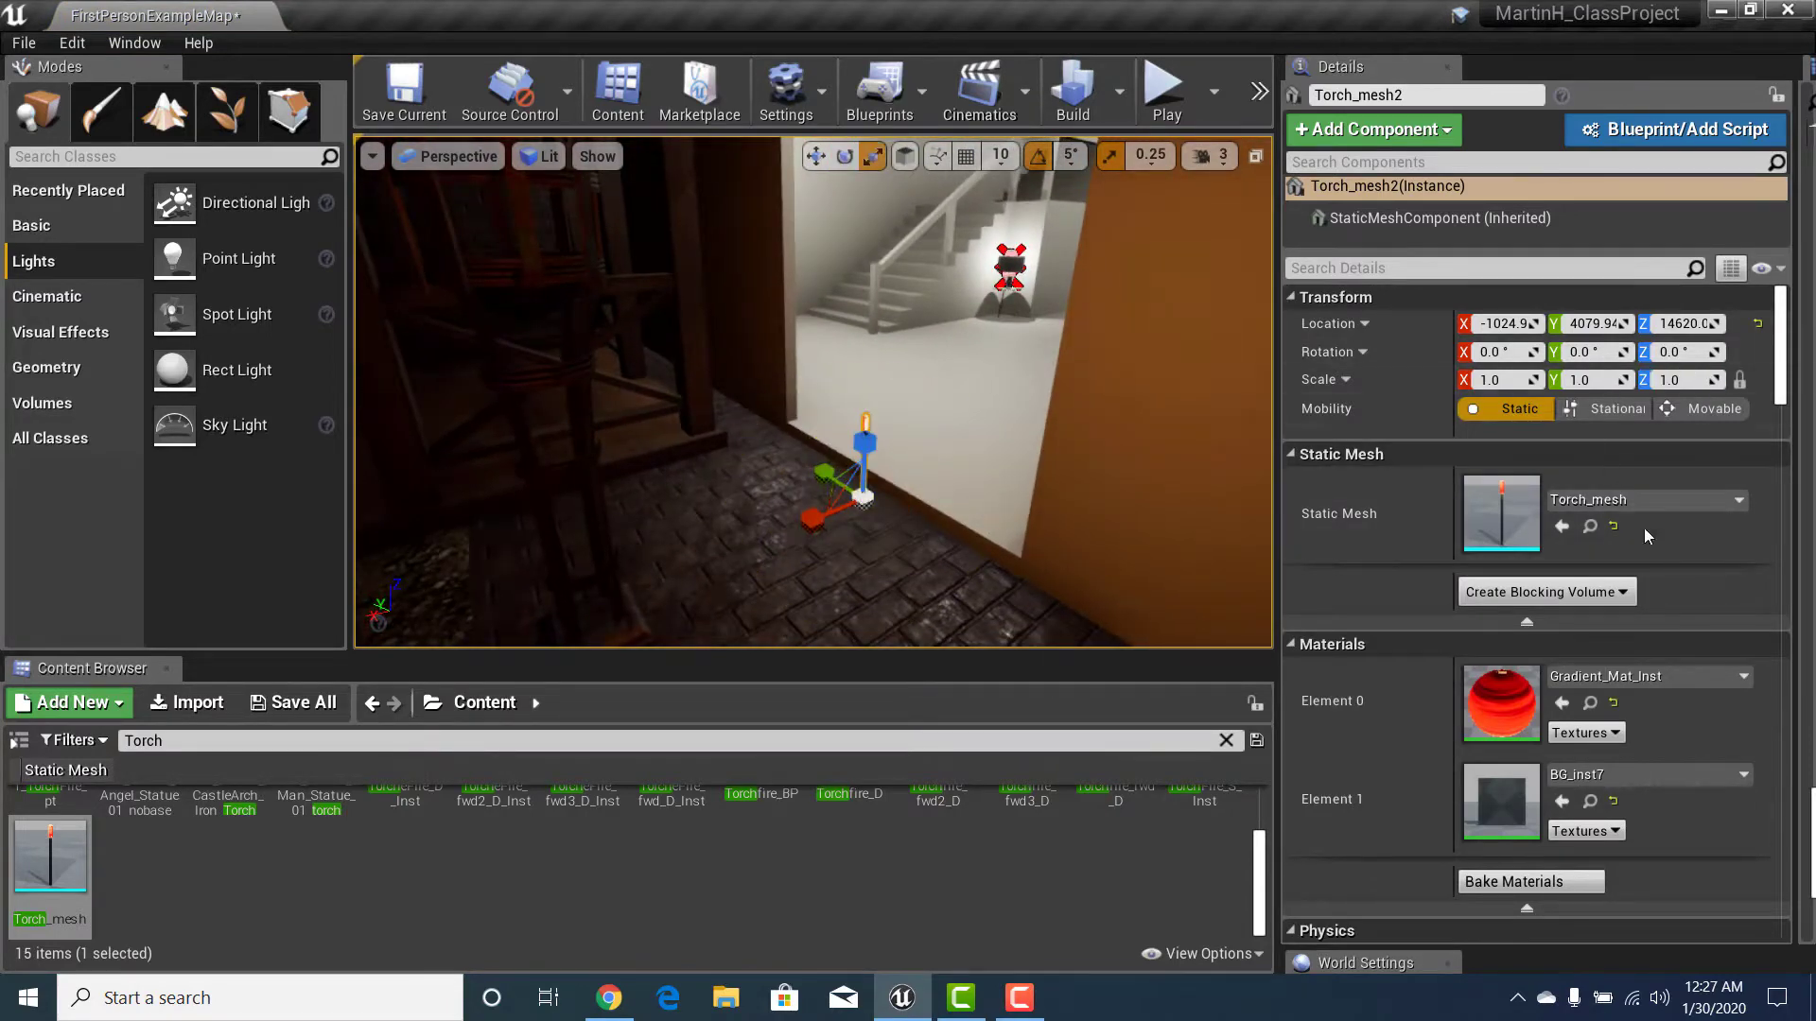
scroll(1646, 587, "down", 5)
scroll(1659, 679, "down", 4)
scroll(1659, 679, "up", 7)
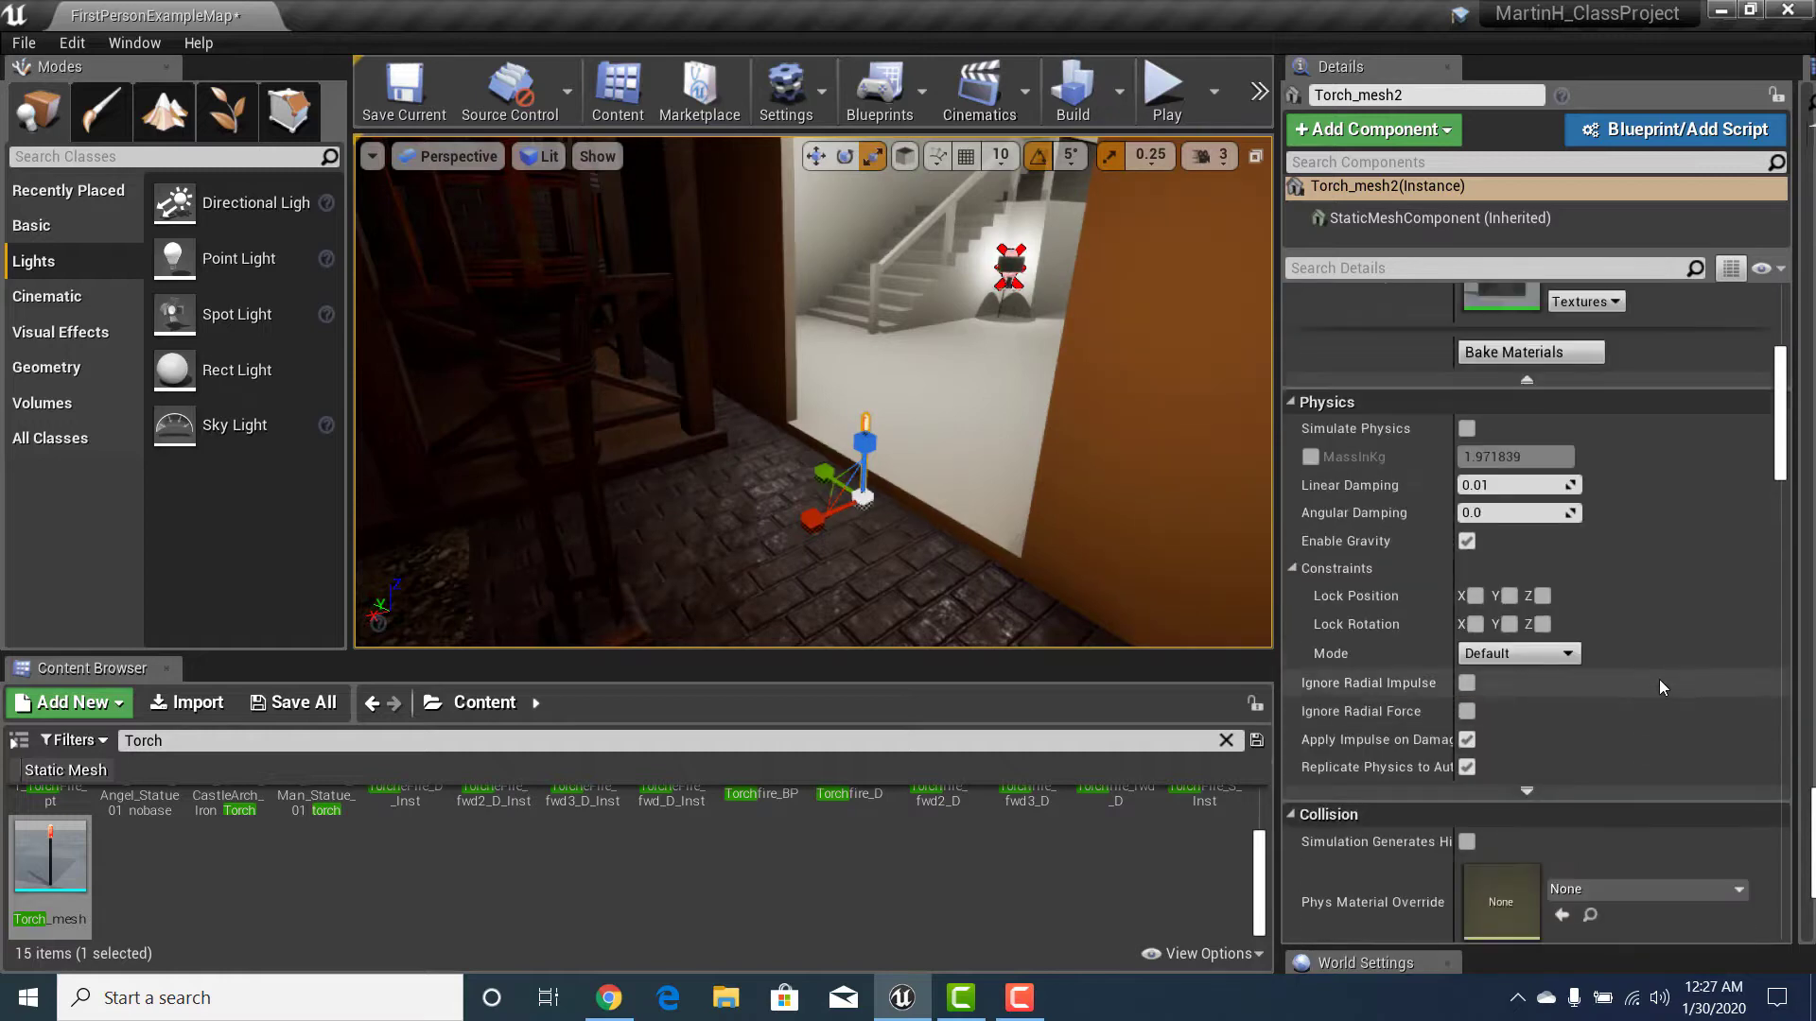
scroll(1685, 637, "up", 1)
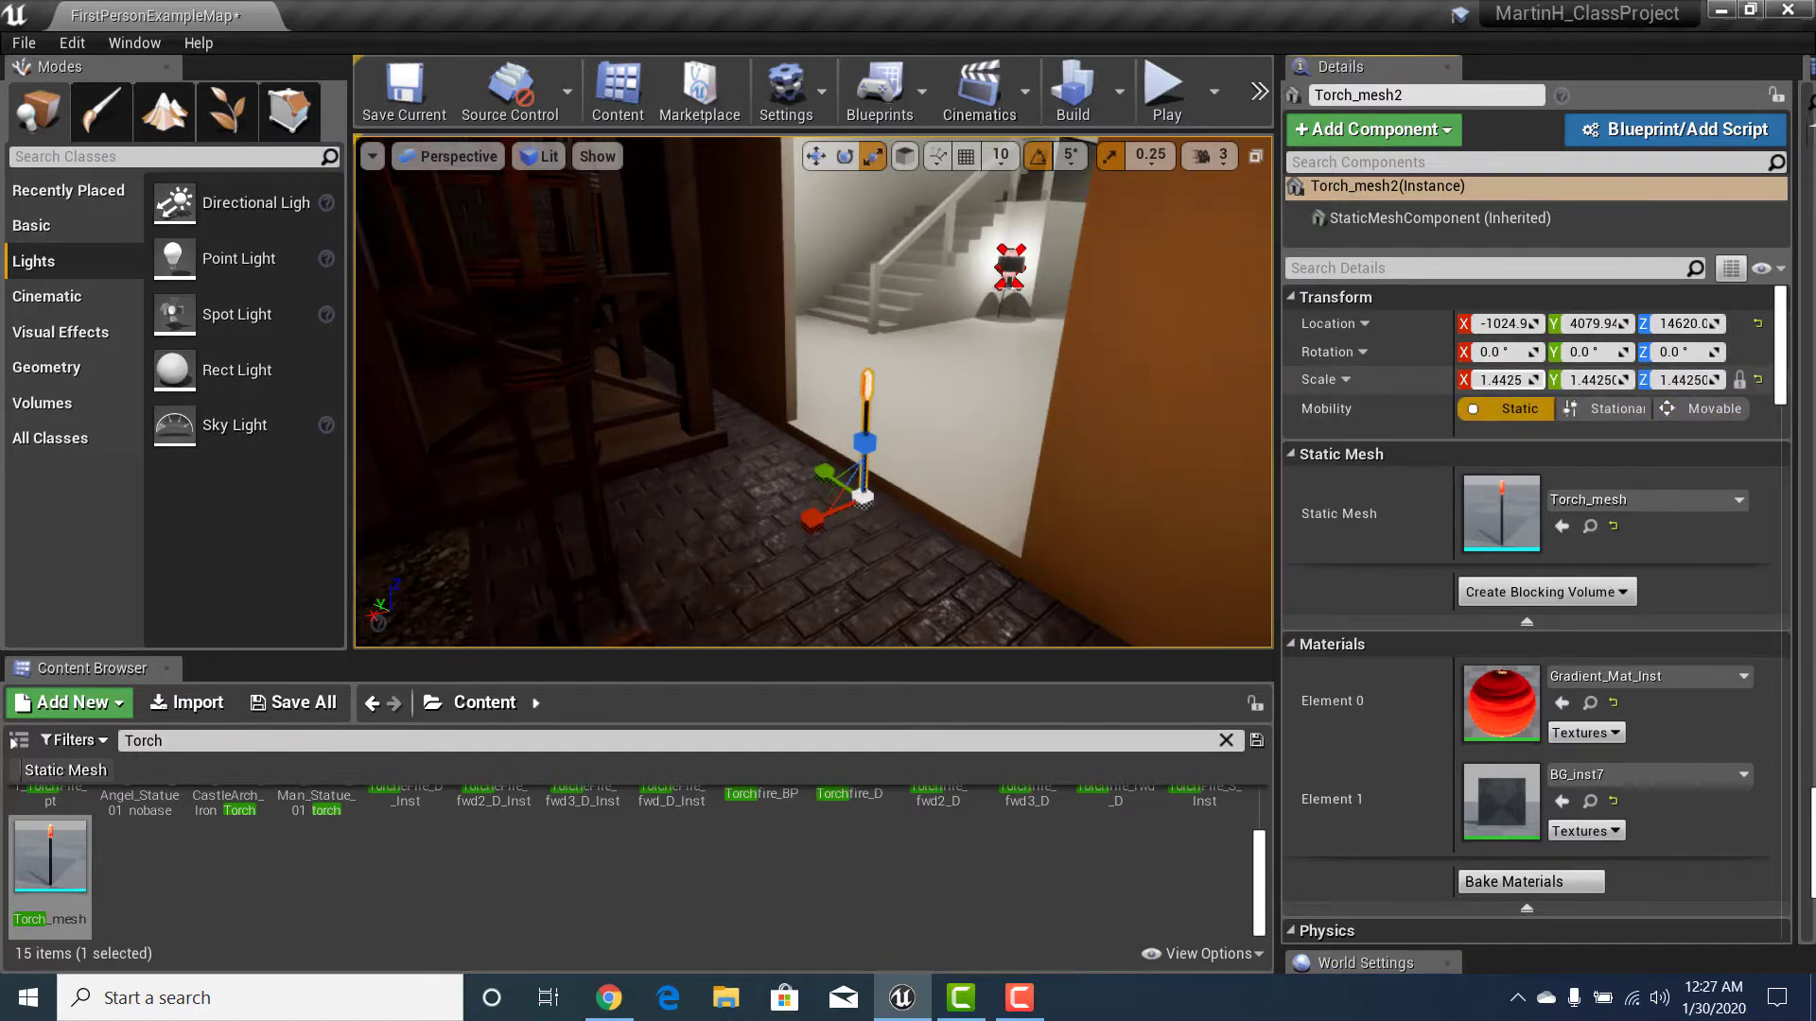
left_click_drag(1503, 379, 1532, 380)
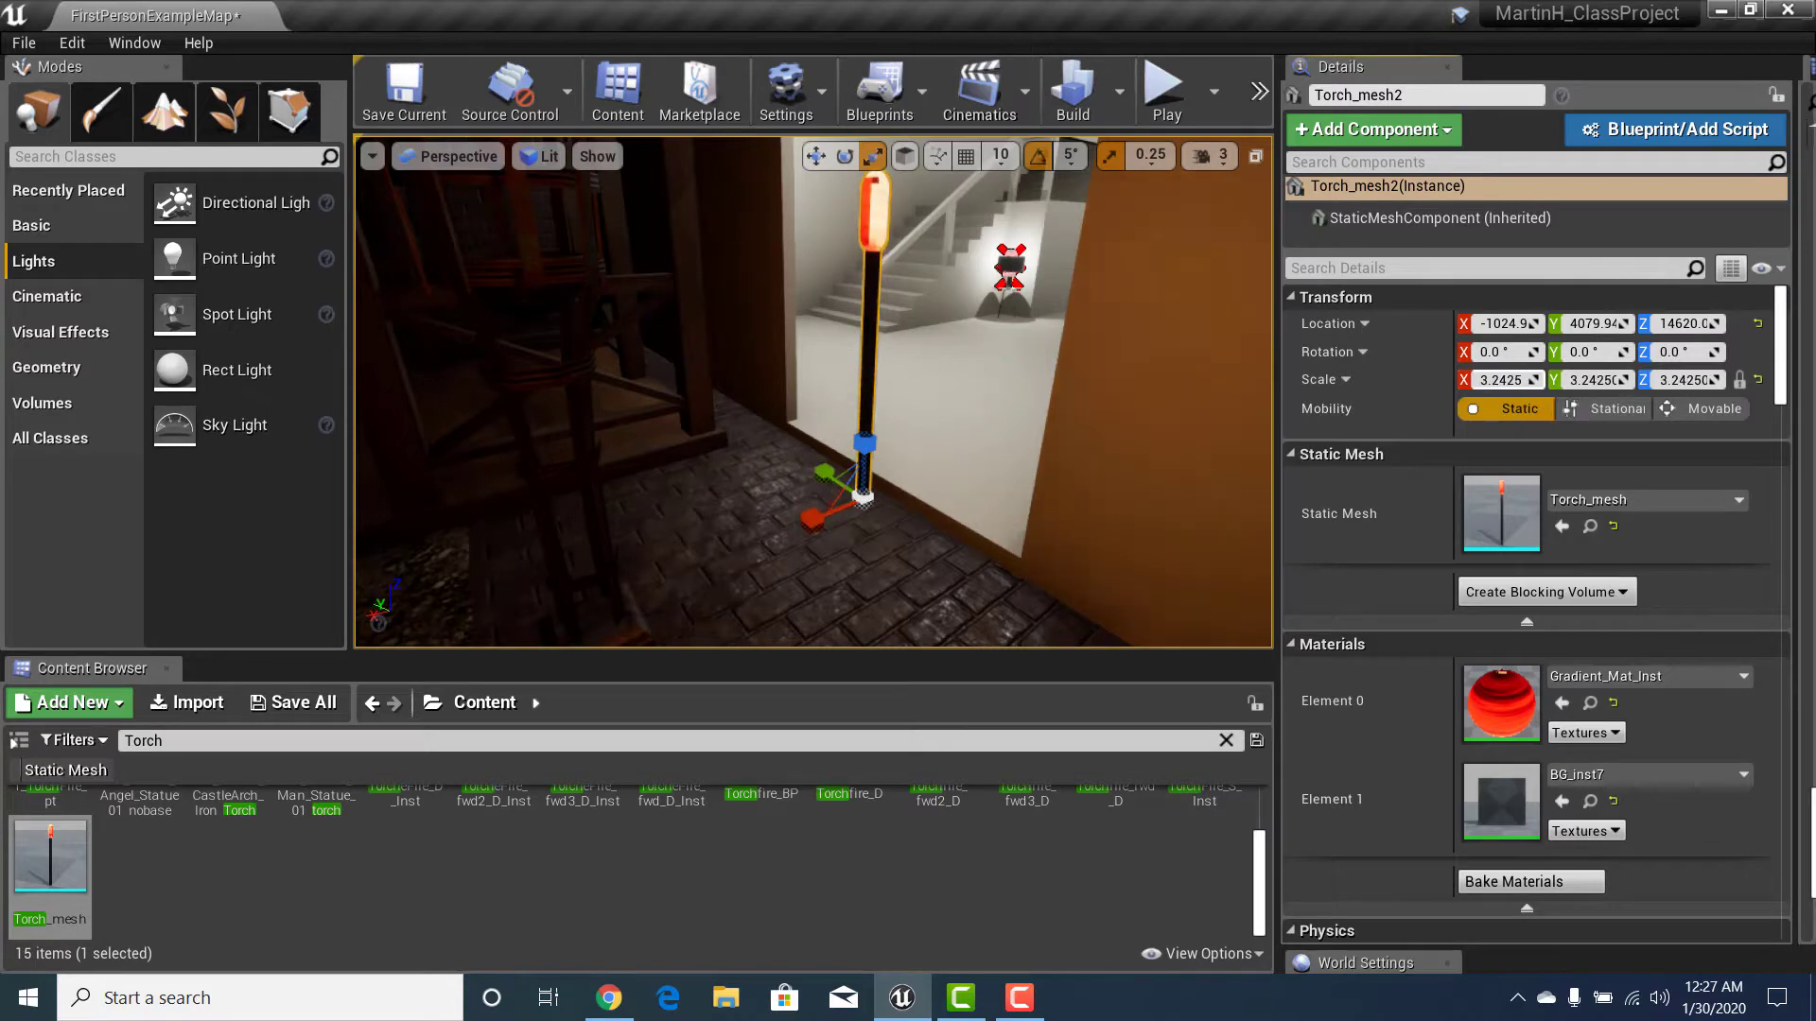
right_click_drag(813, 392, 818, 520)
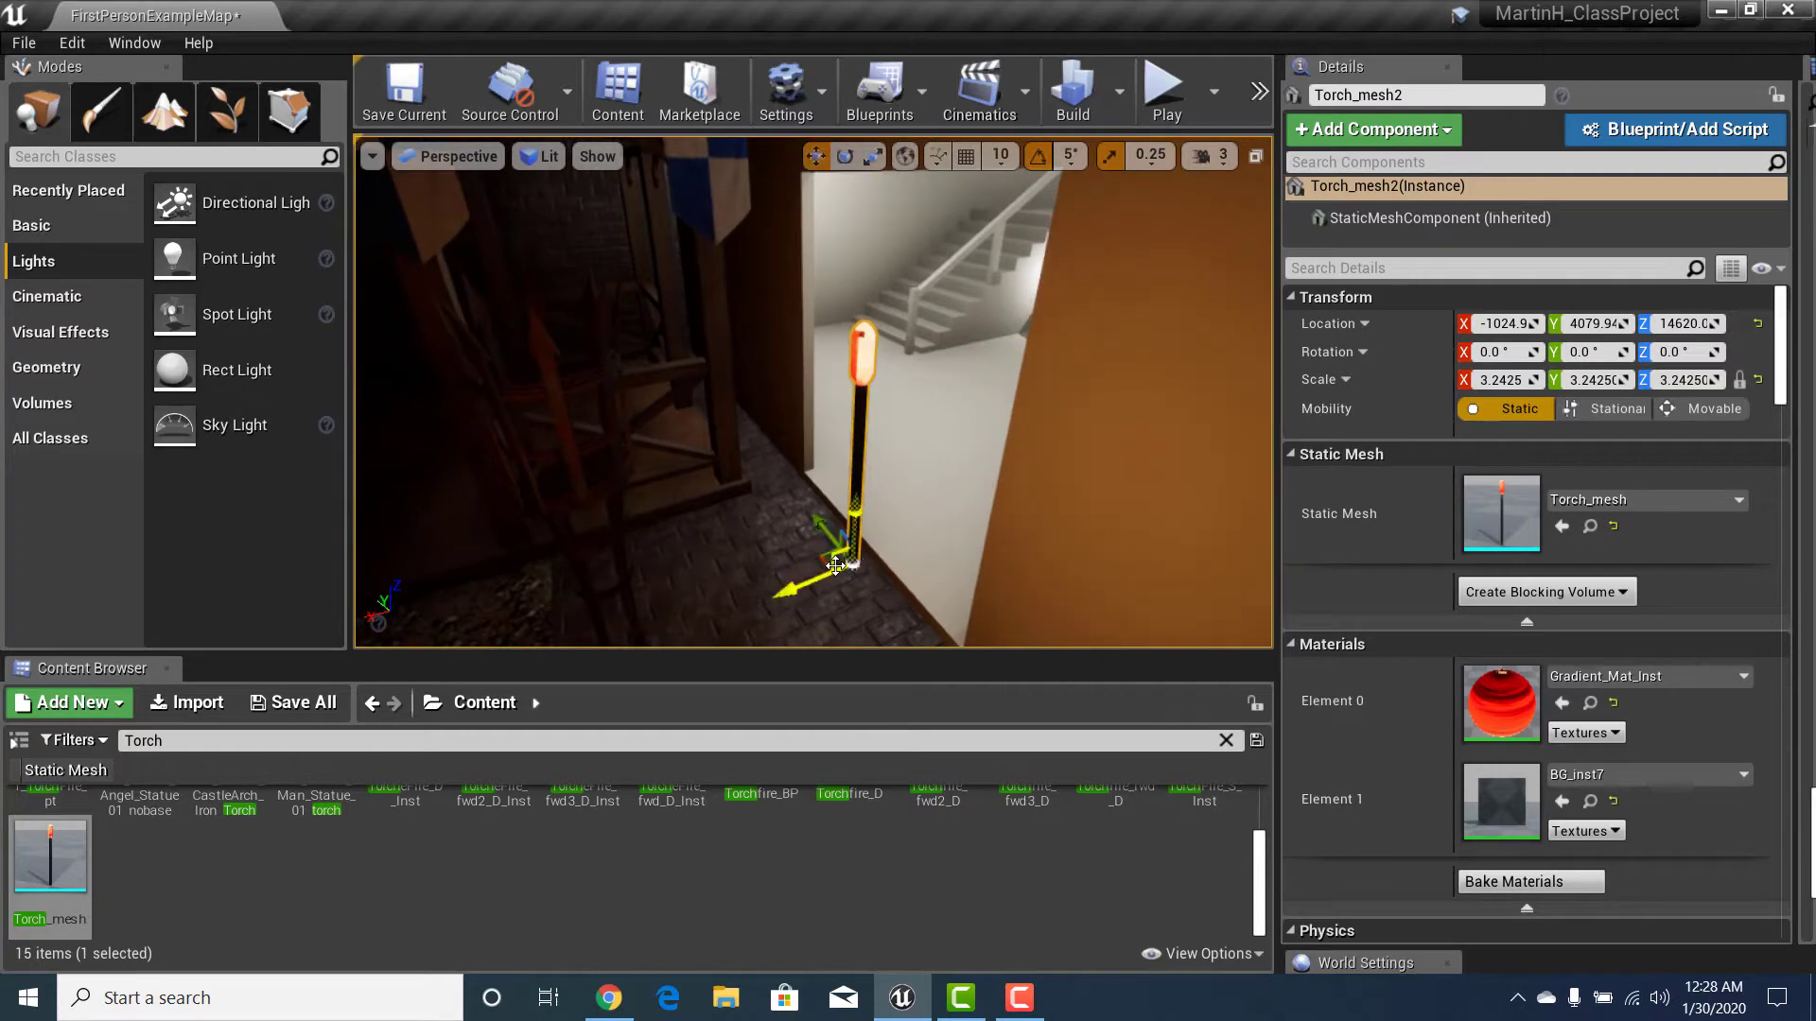
Step: Move the Torch_mesh into the centre of the new iron torch, at about X -871, Y 4060
left_click_drag(501, 621, 505, 620)
mouse_move(505, 620)
right_mouse_down()
mouse_move(516, 634)
mouse_move(482, 614)
mouse_move(558, 558)
mouse_move(643, 643)
mouse_move(567, 629)
right_mouse_up()
scroll(709, 328, "up", 4)
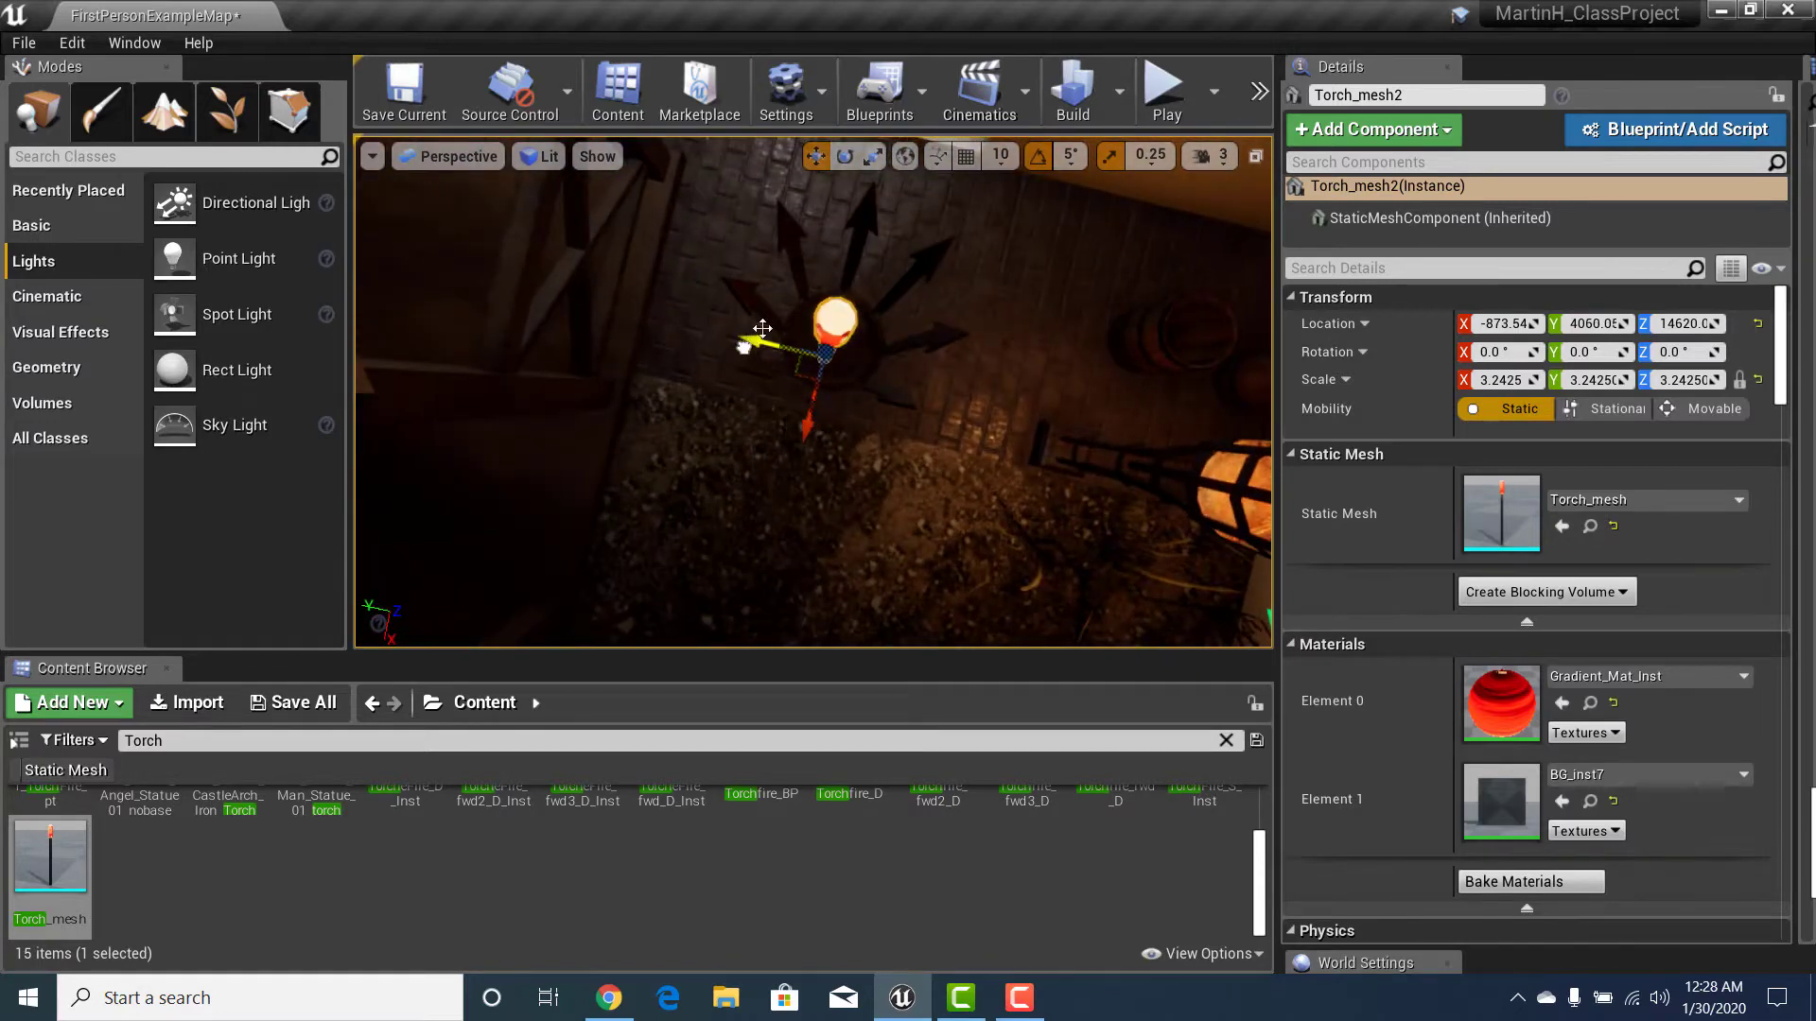
right_click_drag(710, 328, 540, 289)
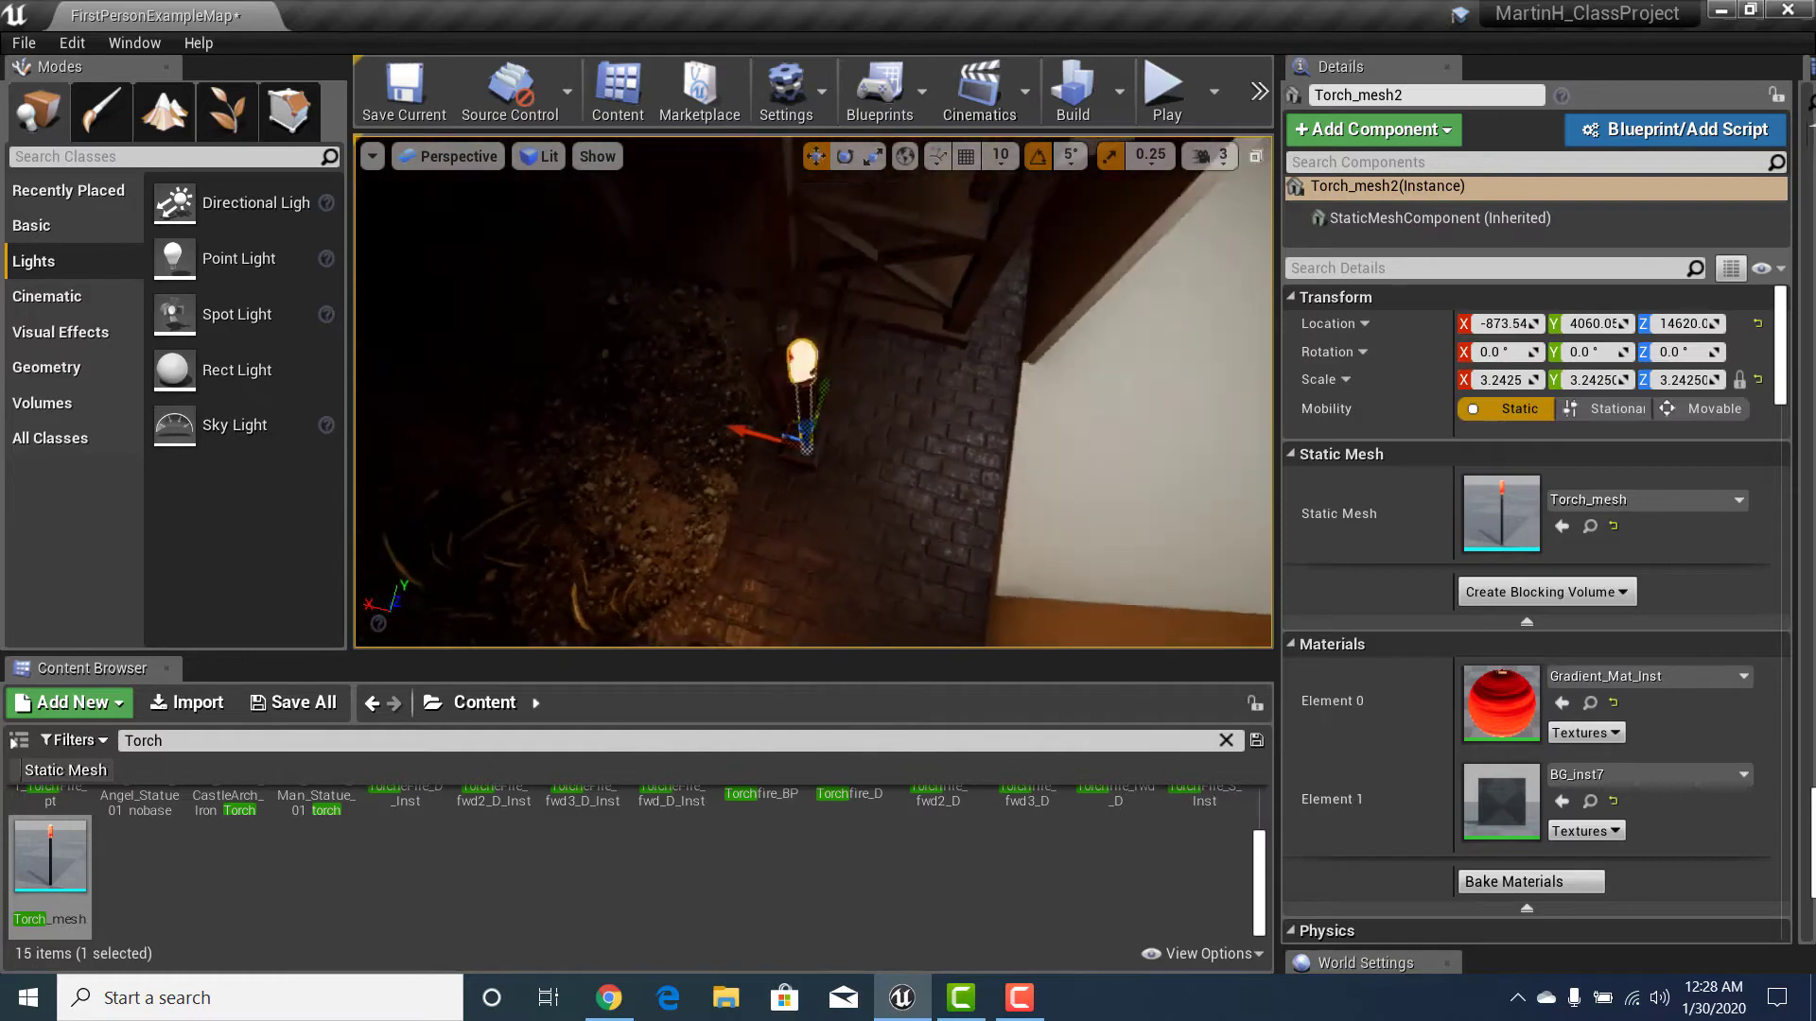
mouse_move(709, 329)
right_mouse_down()
mouse_move(704, 407)
mouse_move(686, 302)
mouse_move(733, 426)
mouse_move(757, 326)
mouse_move(785, 307)
mouse_move(794, 340)
mouse_move(857, 294)
mouse_move(747, 341)
mouse_move(719, 313)
mouse_move(662, 327)
mouse_move(714, 327)
mouse_move(677, 326)
right_mouse_up()
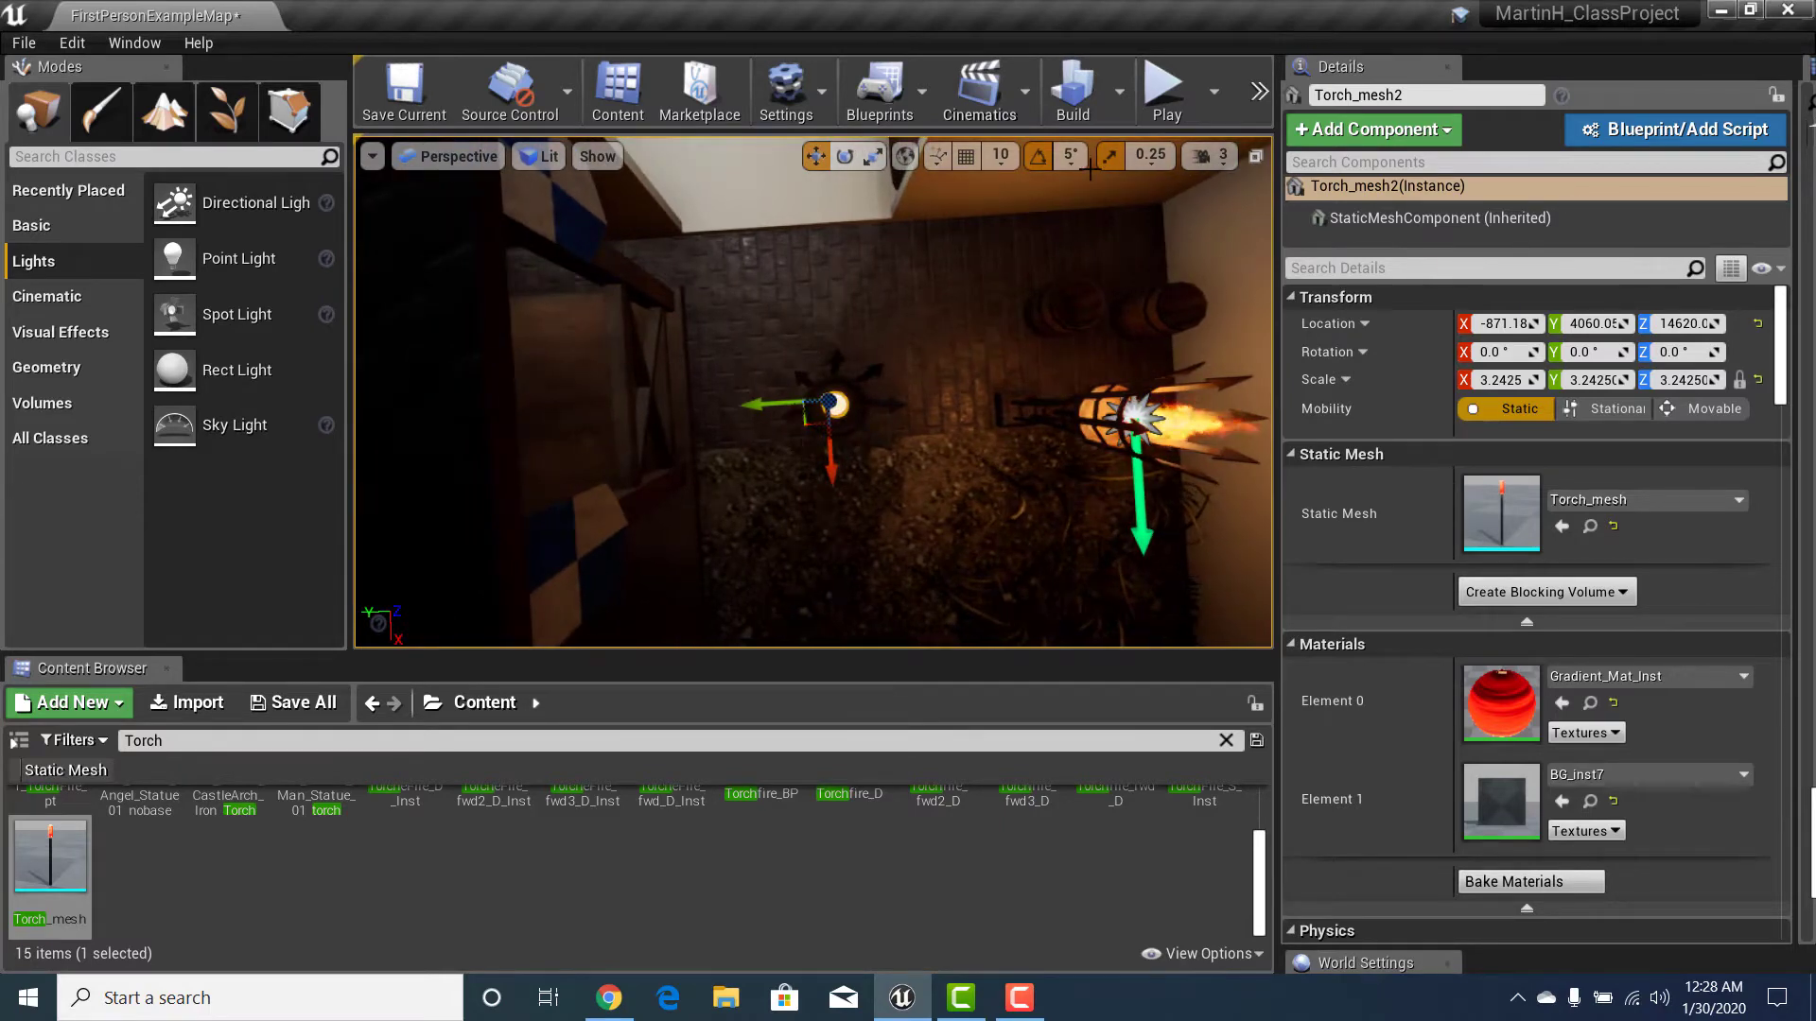
Step: Search the content assets for "fire" and look through the fire particle systems
right_click_drag(1091, 170, 1077, 66)
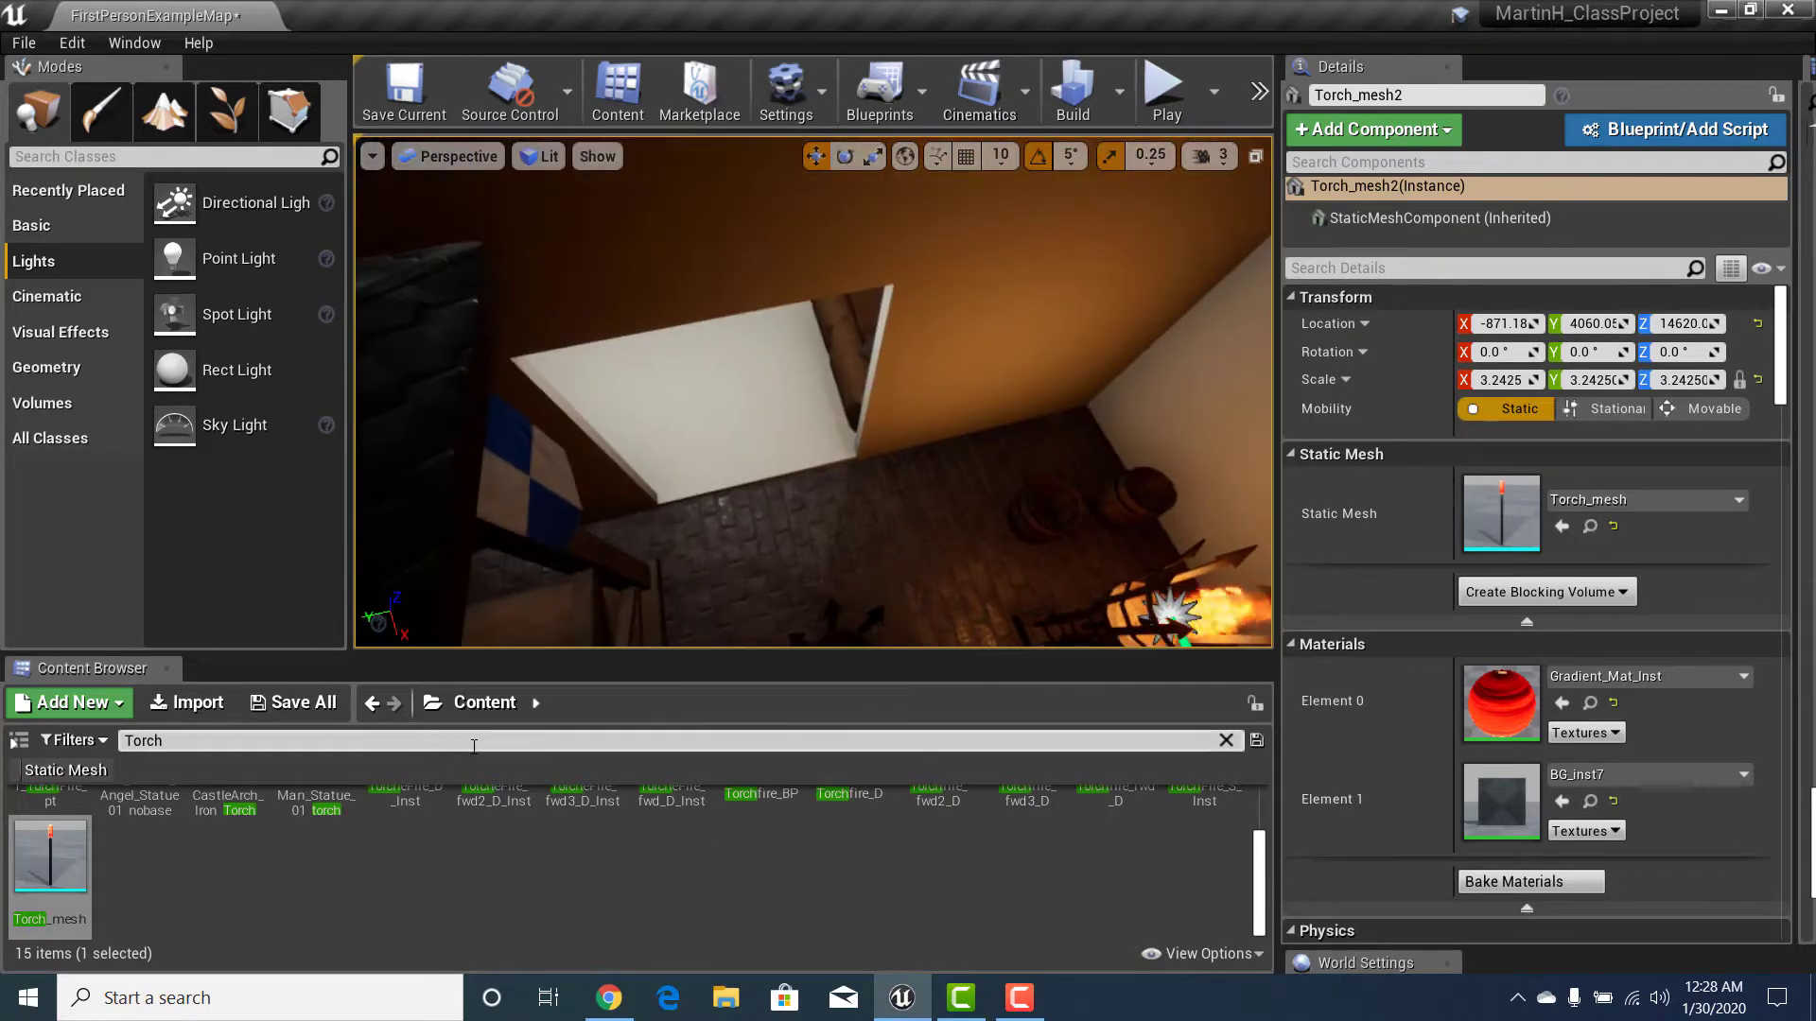
left_click(381, 740)
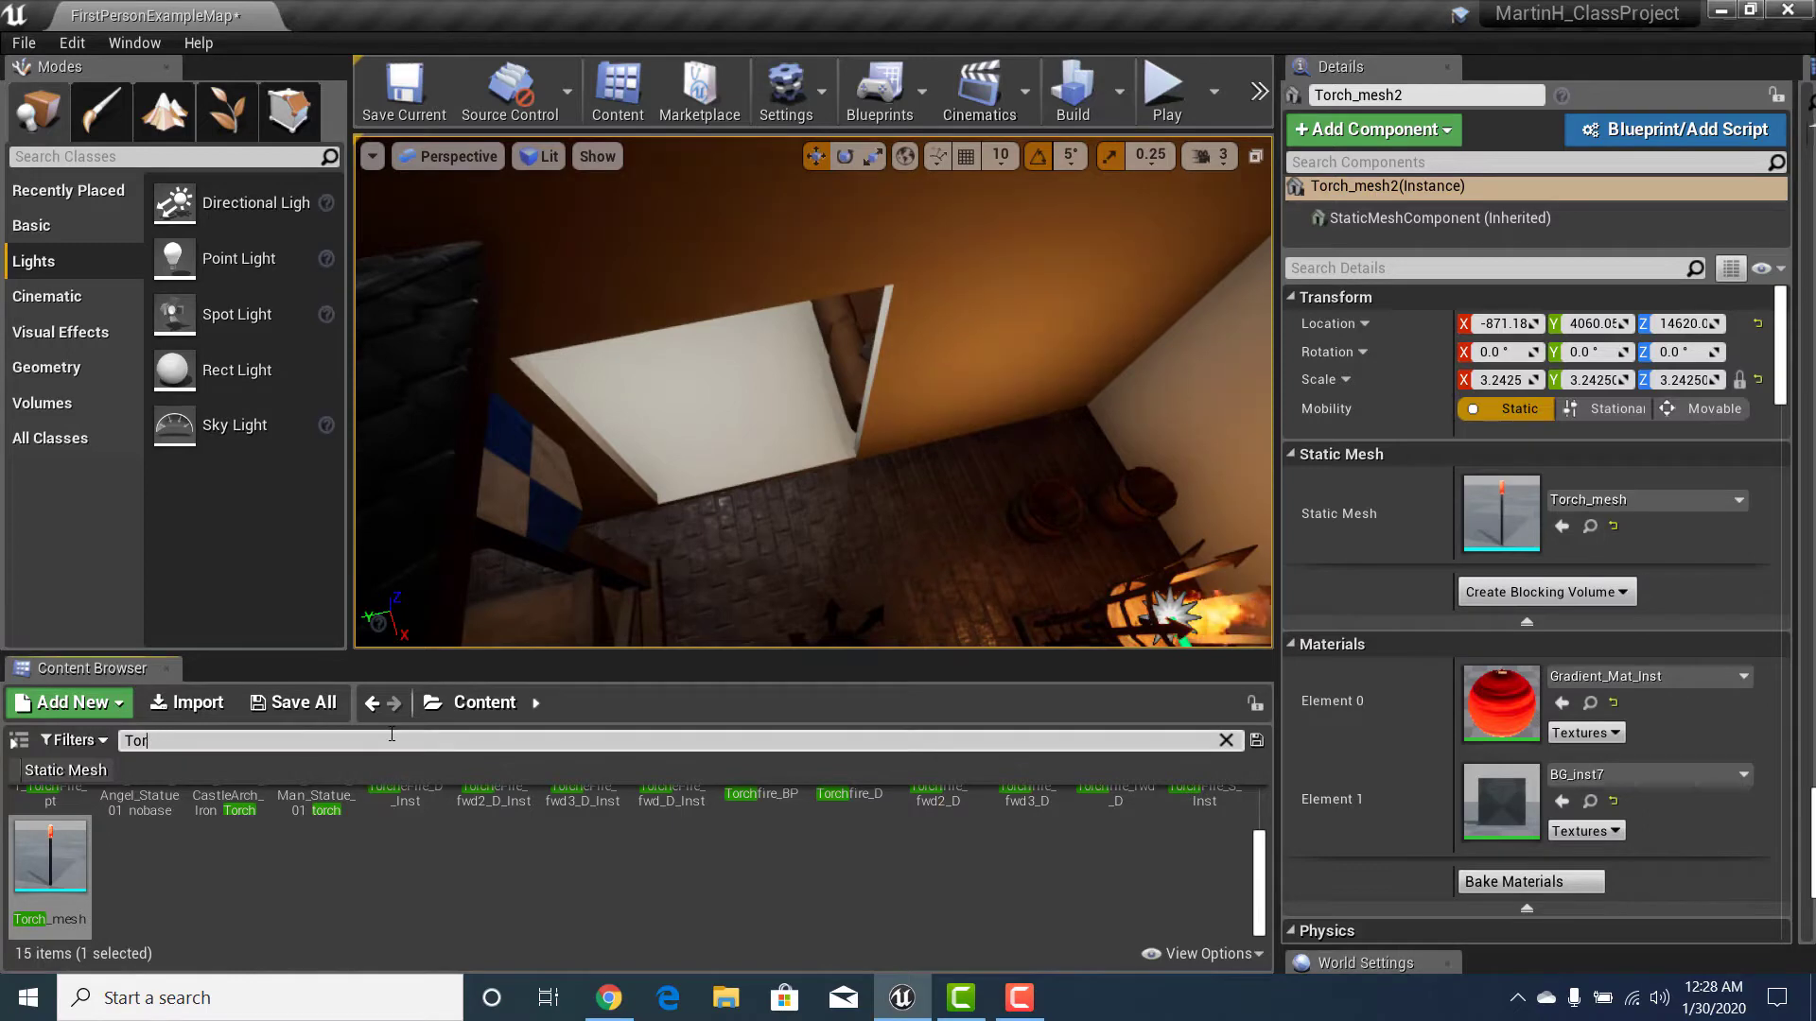
type("firew")
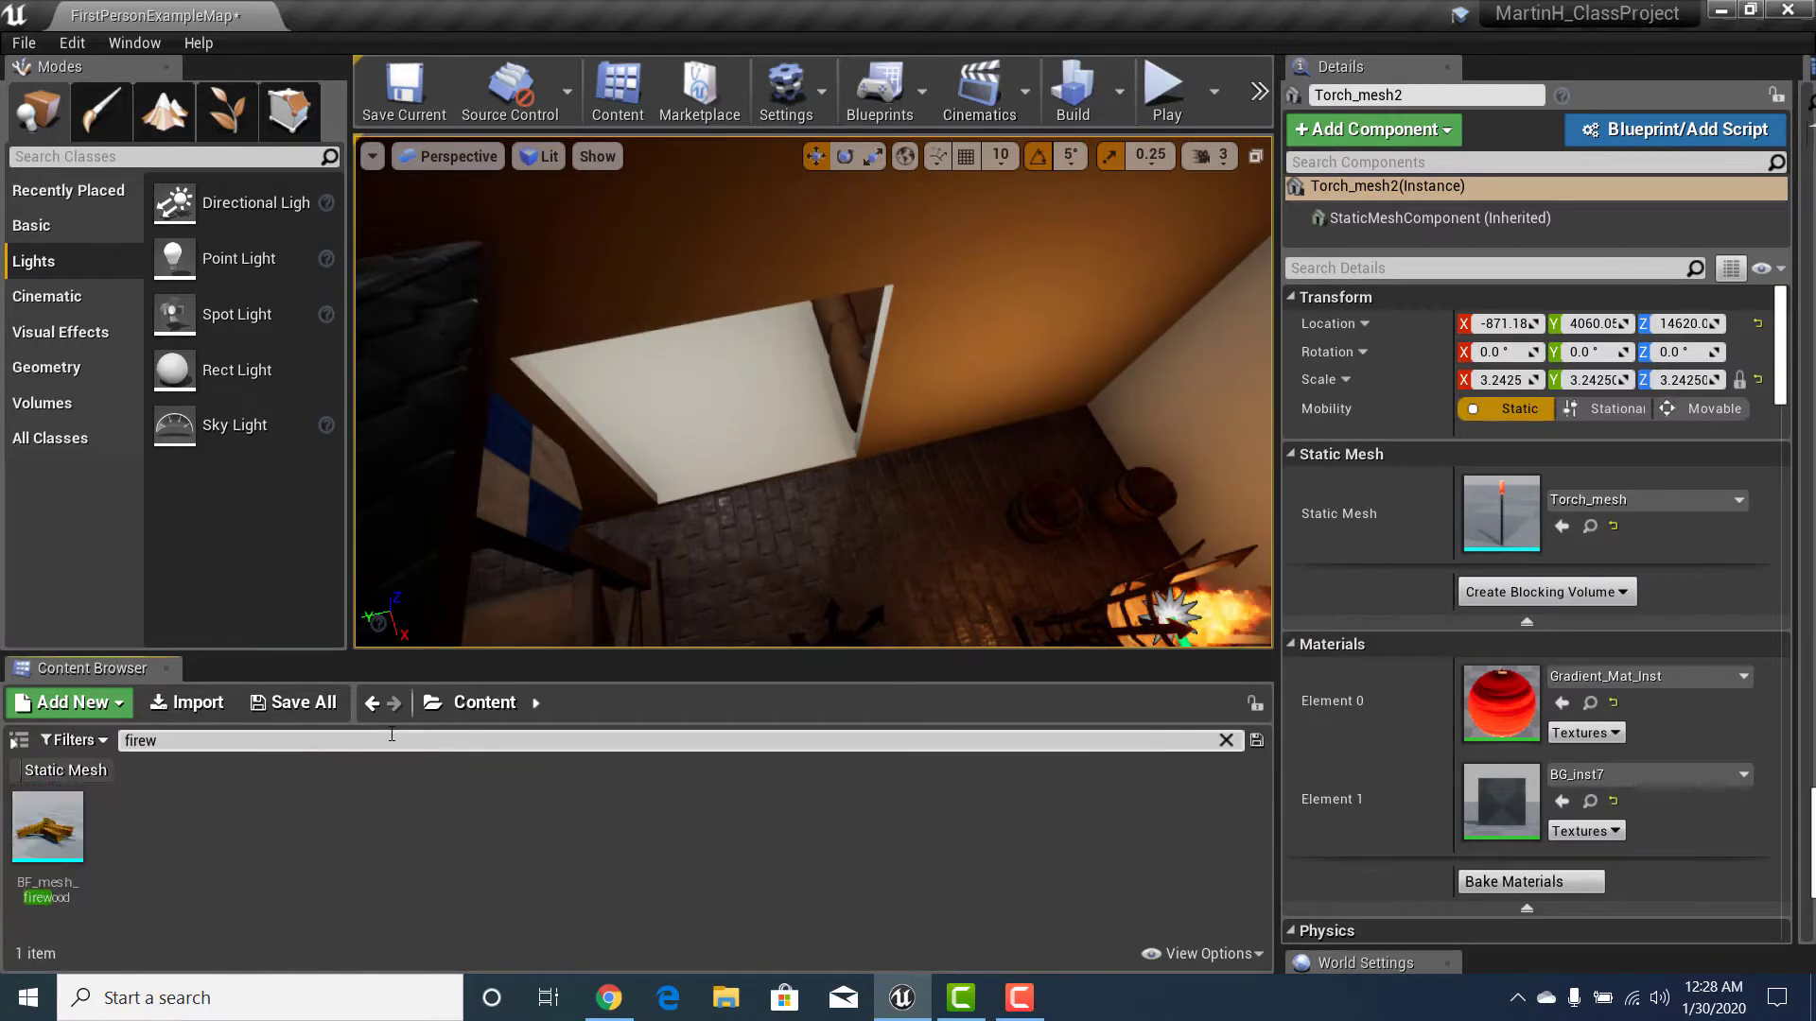
key("BackSpace")
right_click_drag(529, 530, 581, 544)
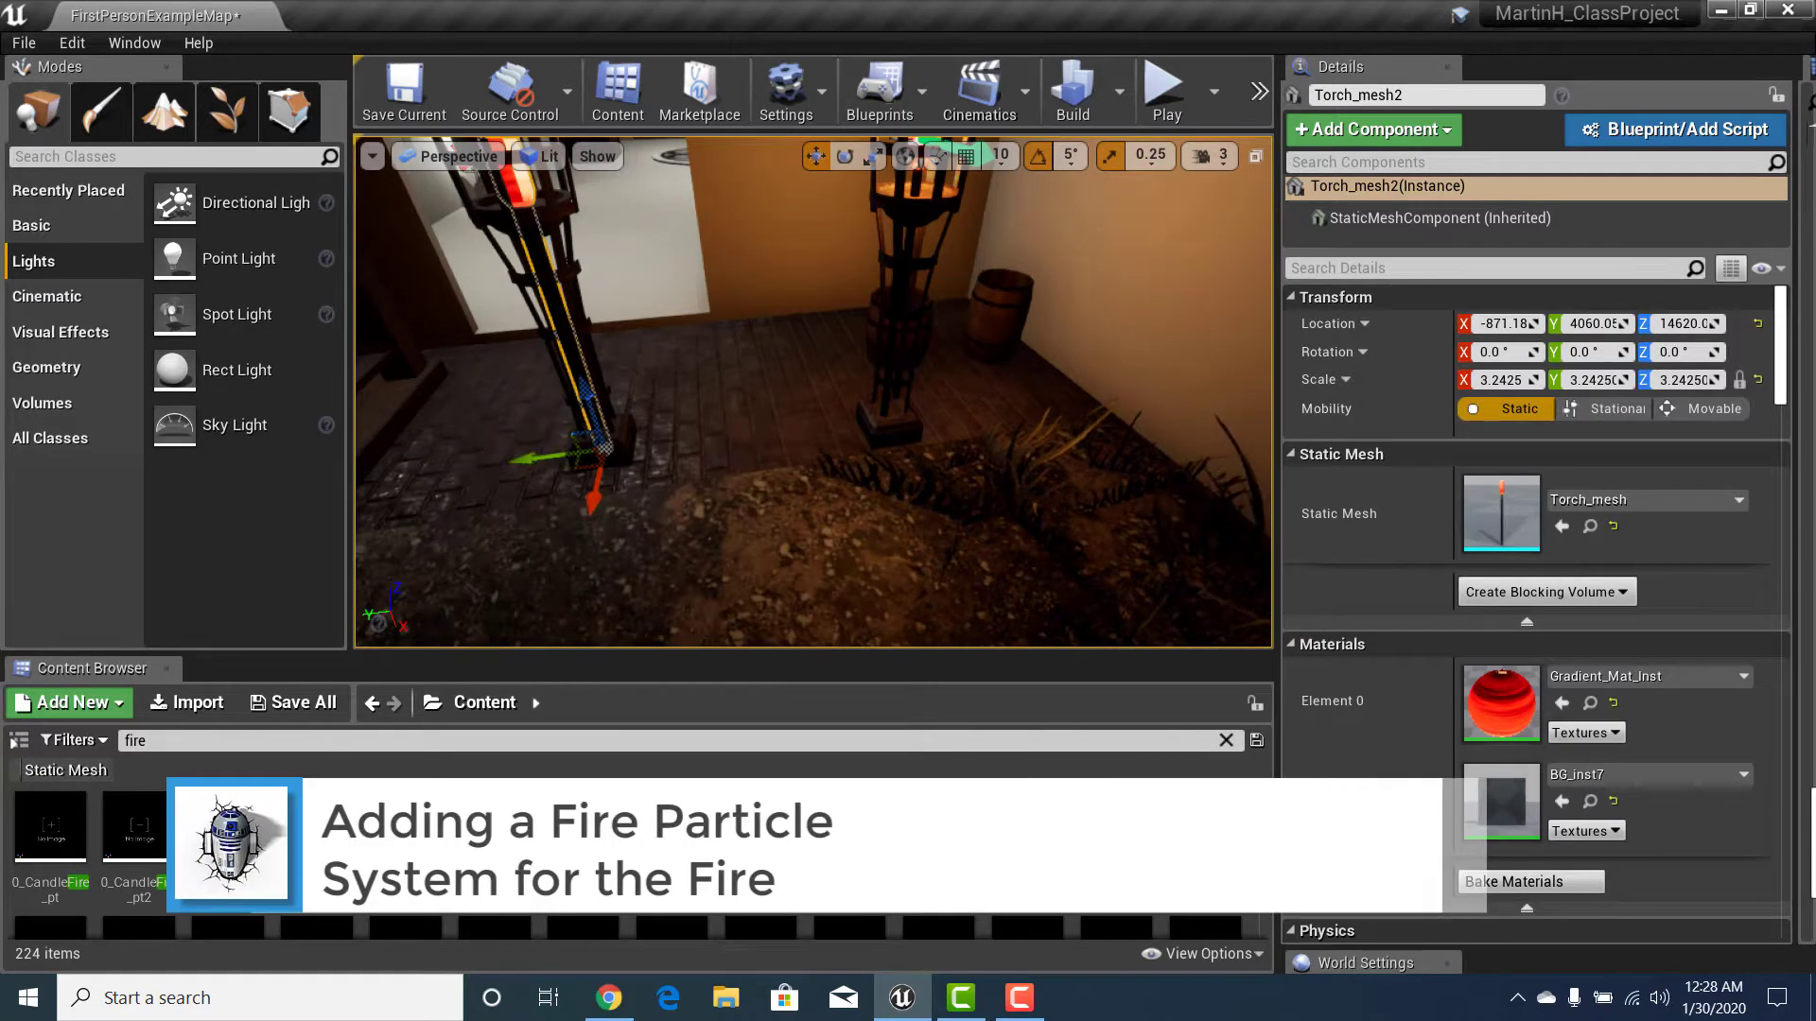
scroll(634, 861, "down", 3)
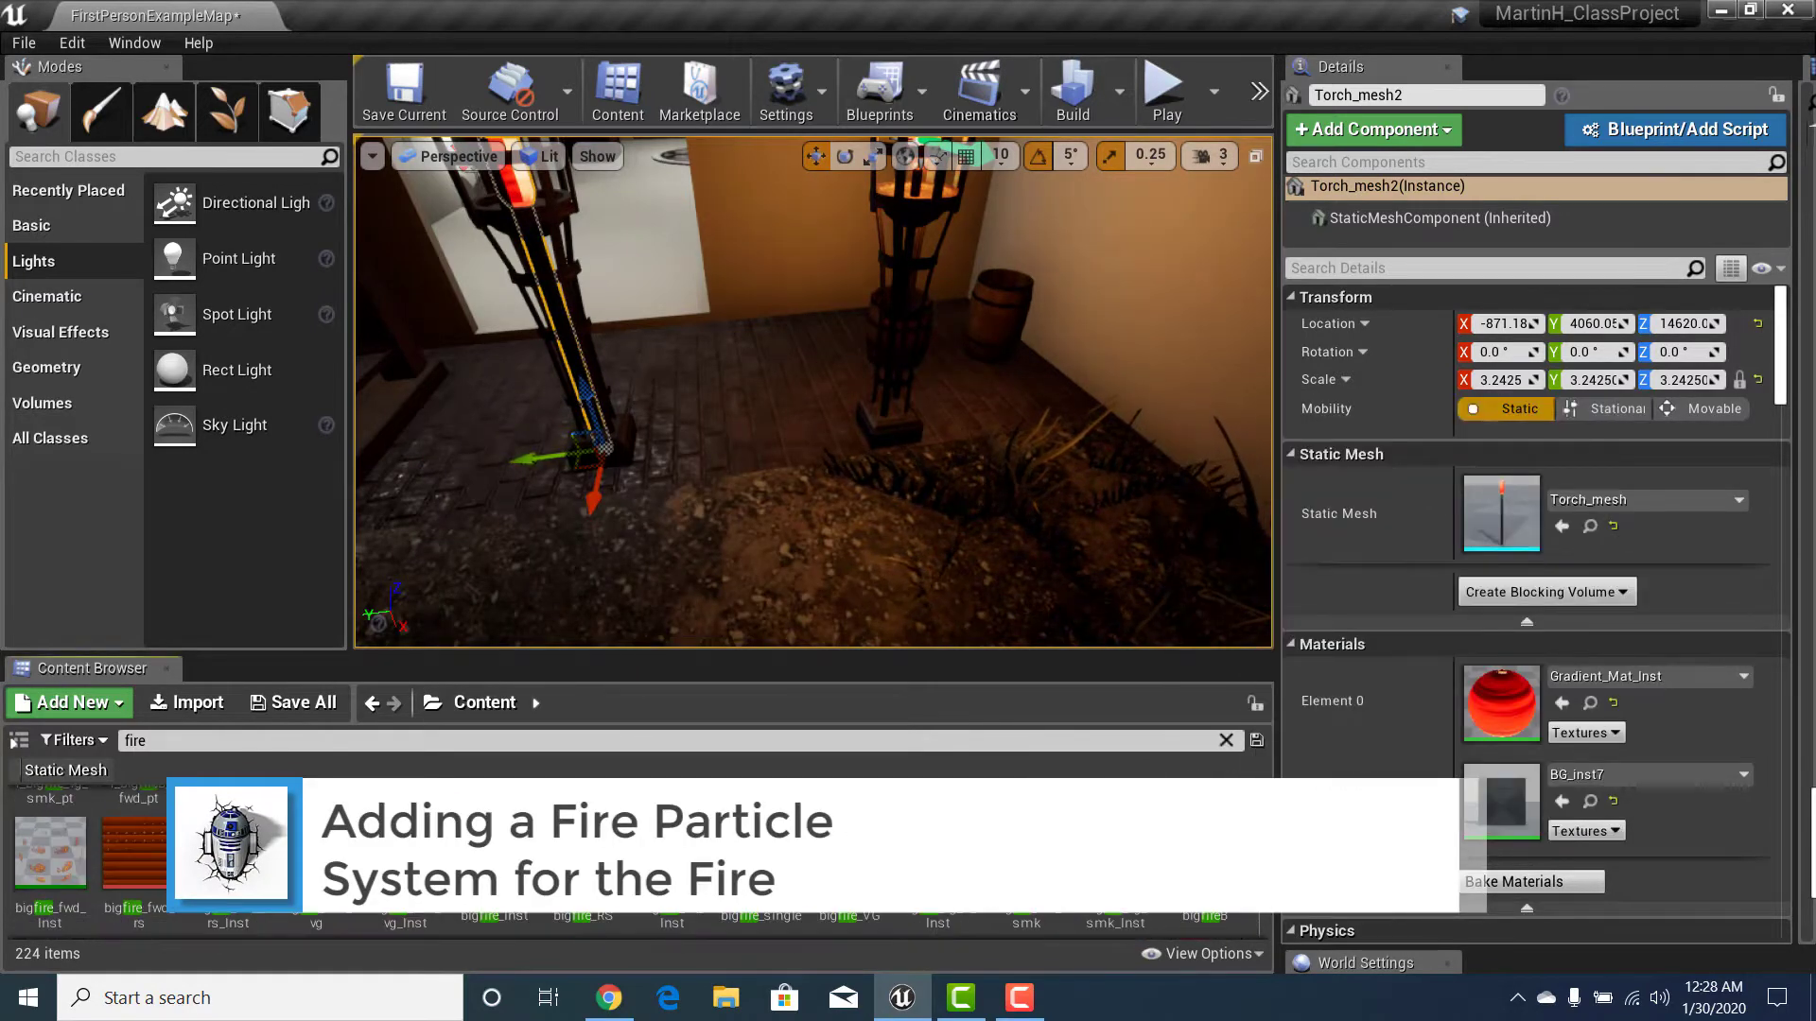
scroll(634, 860, "up", 1)
scroll(634, 860, "up", 2)
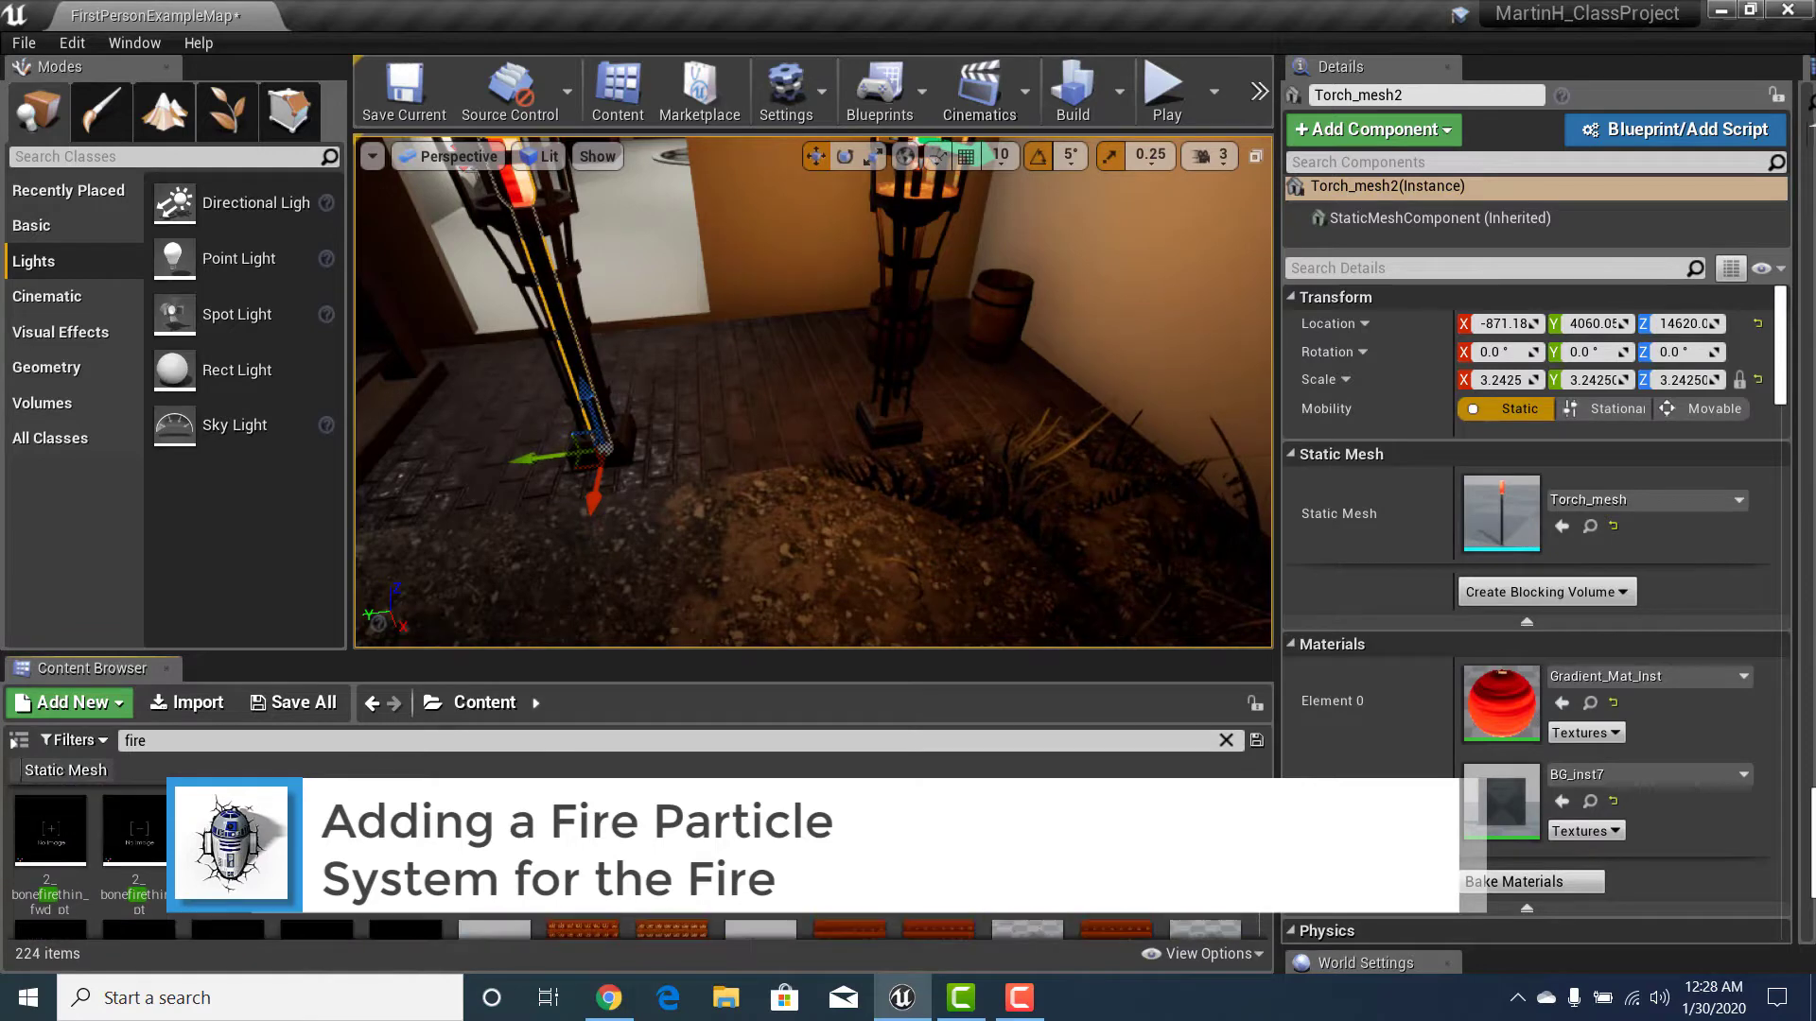
scroll(594, 898, "up", 2)
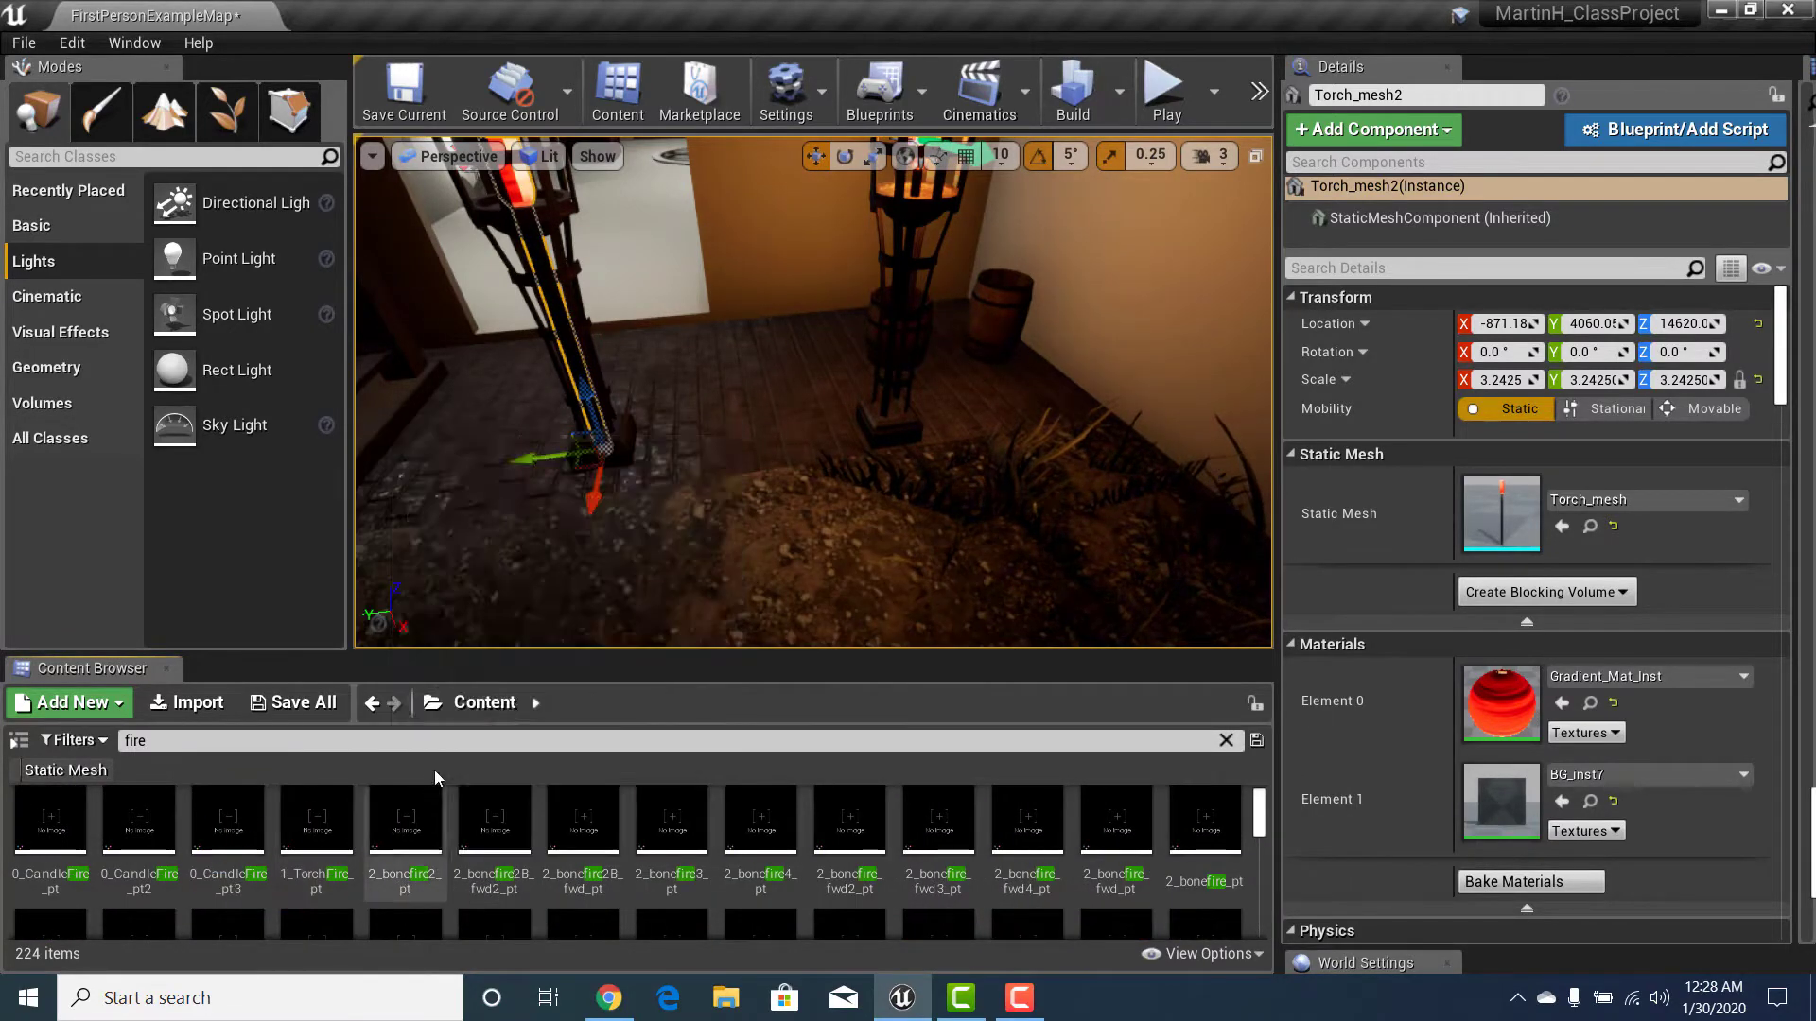
Step: Place the 1_TorchFire_pt particle system on the floor next to the new torch, at about X -853, Y 3994
left_click_drag(316, 832, 724, 444)
right_click_drag(724, 444, 660, 473)
key("w")
key("s")
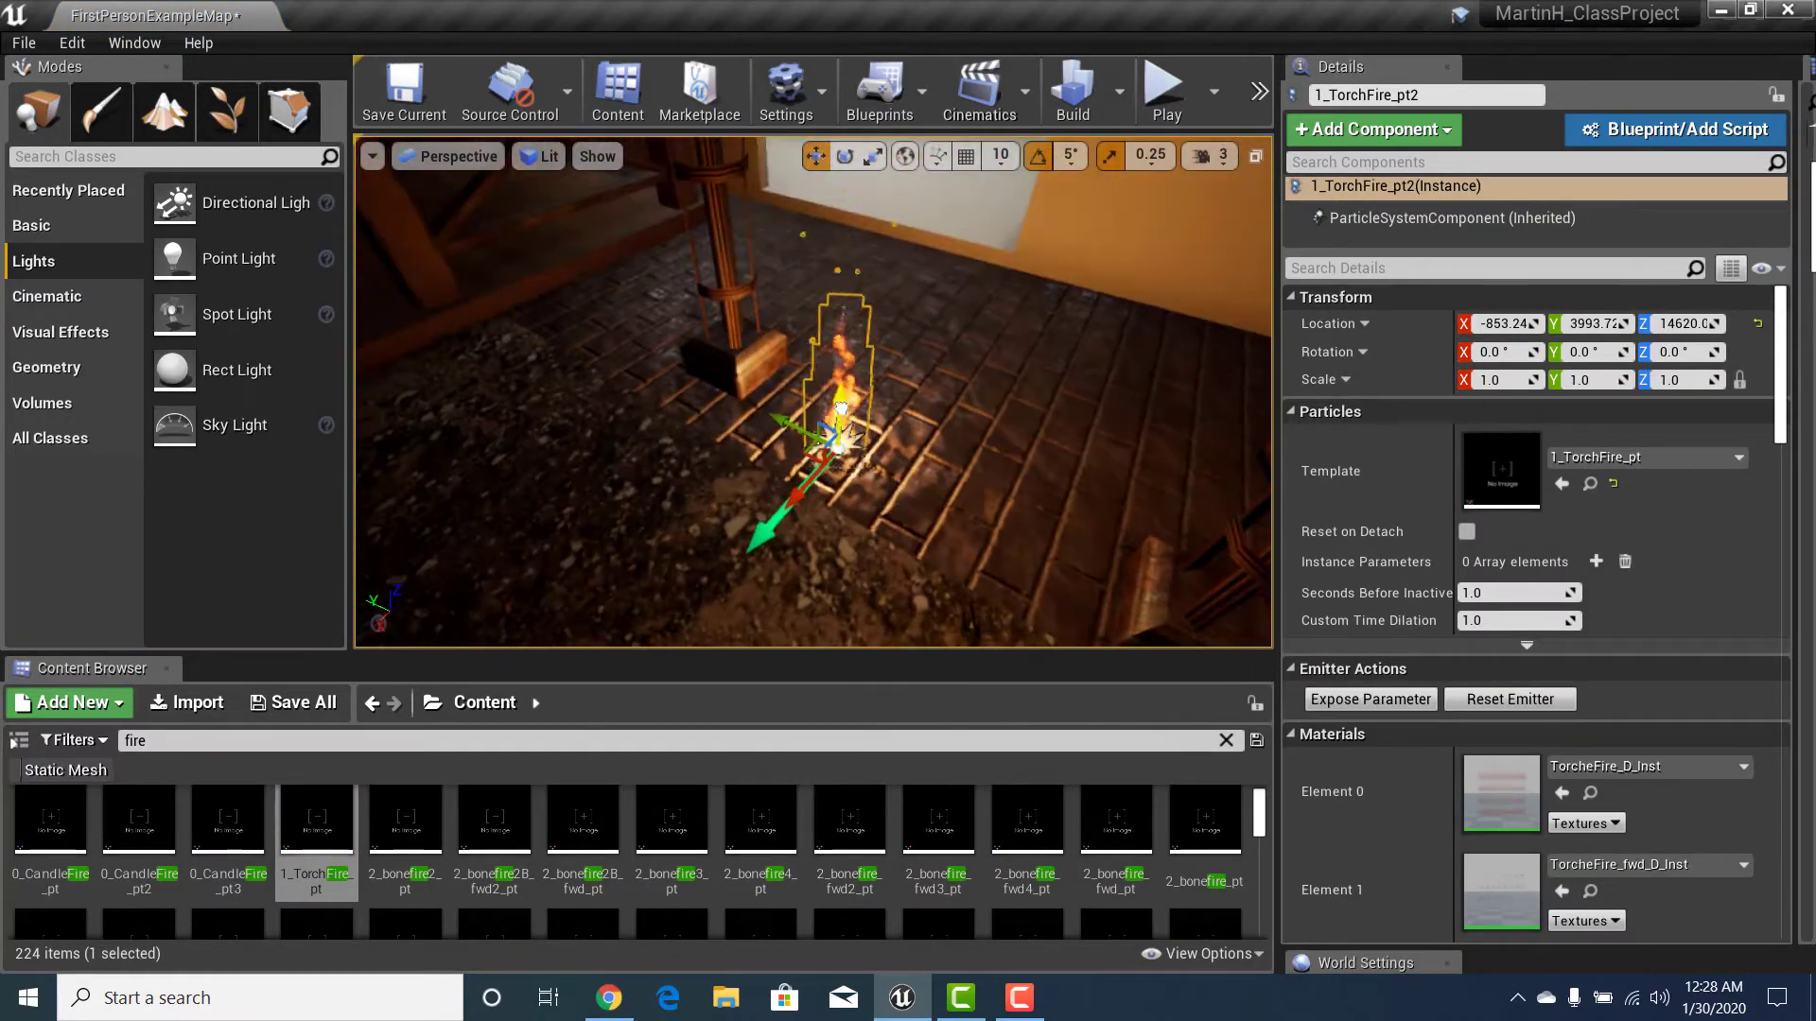
Step: Raise the new fire particle system to about Z 14697 and scale it uniformly to 1.665
left_click_drag(831, 399, 833, 218)
right_click_drag(833, 217, 797, 123)
key("a")
key("d")
key("w")
key("s")
key("a")
right_click_drag(789, 350, 839, 352)
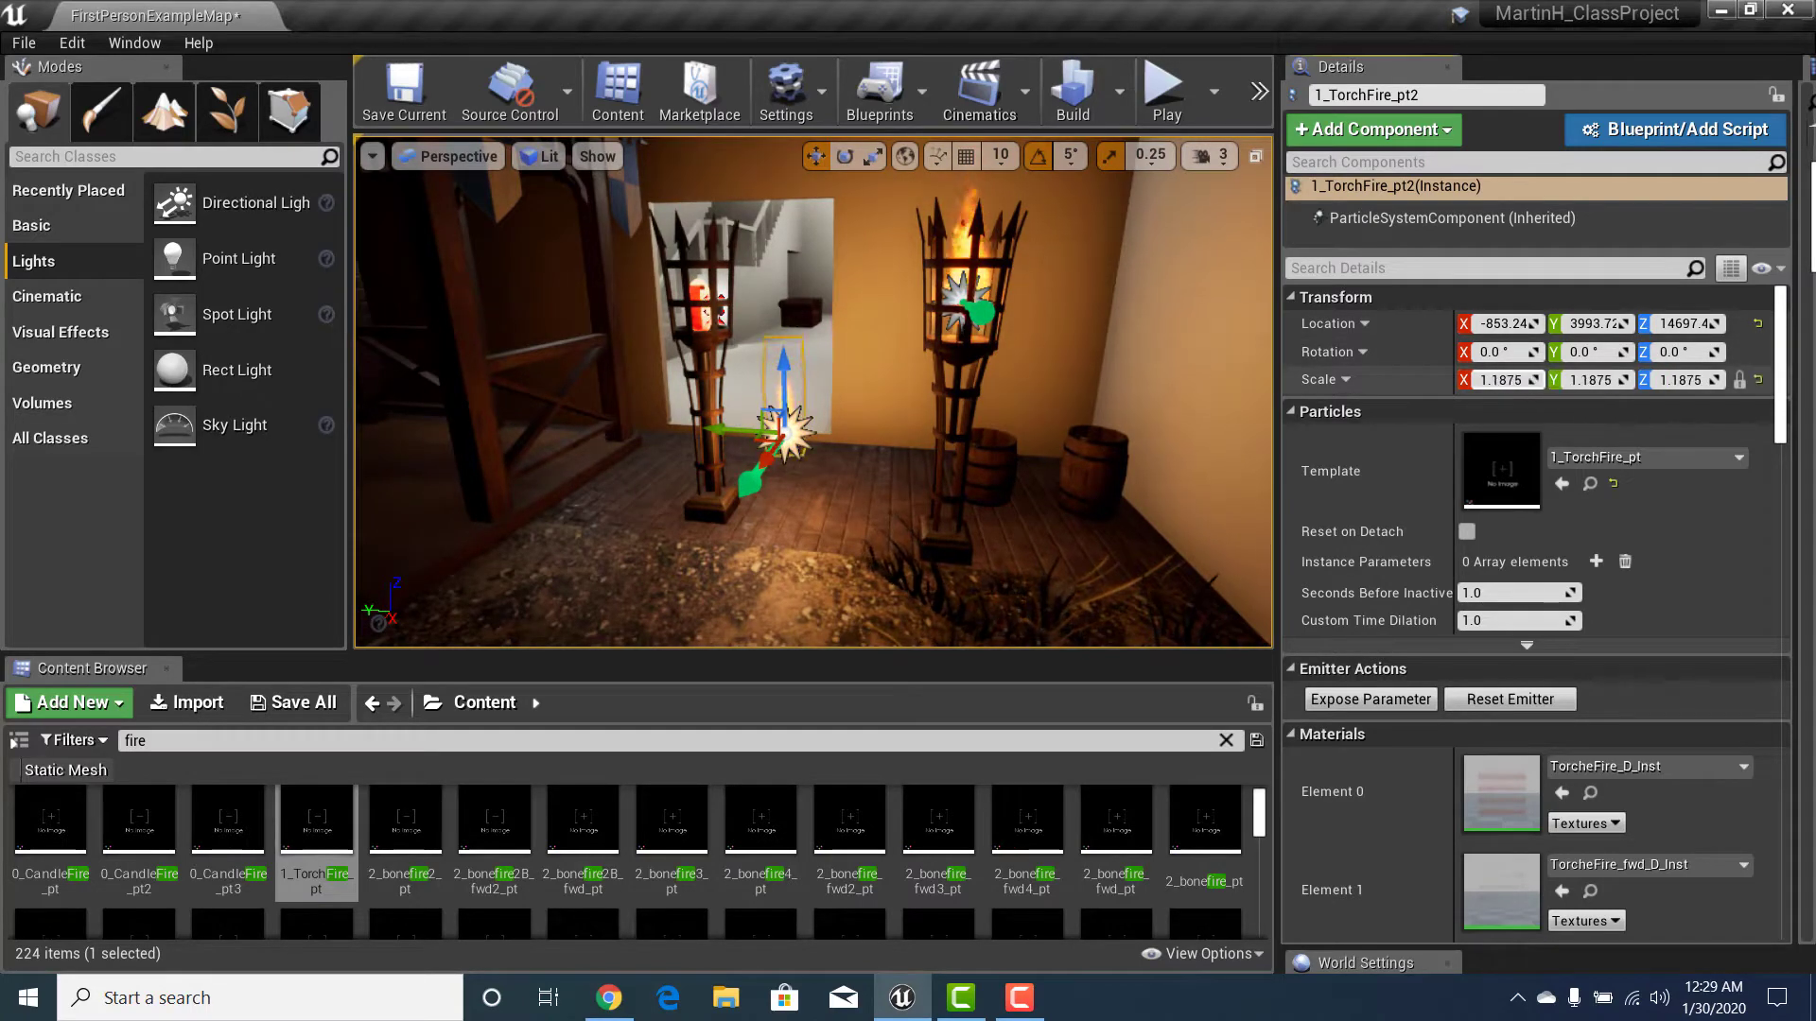
left_click_drag(1504, 379, 1532, 379)
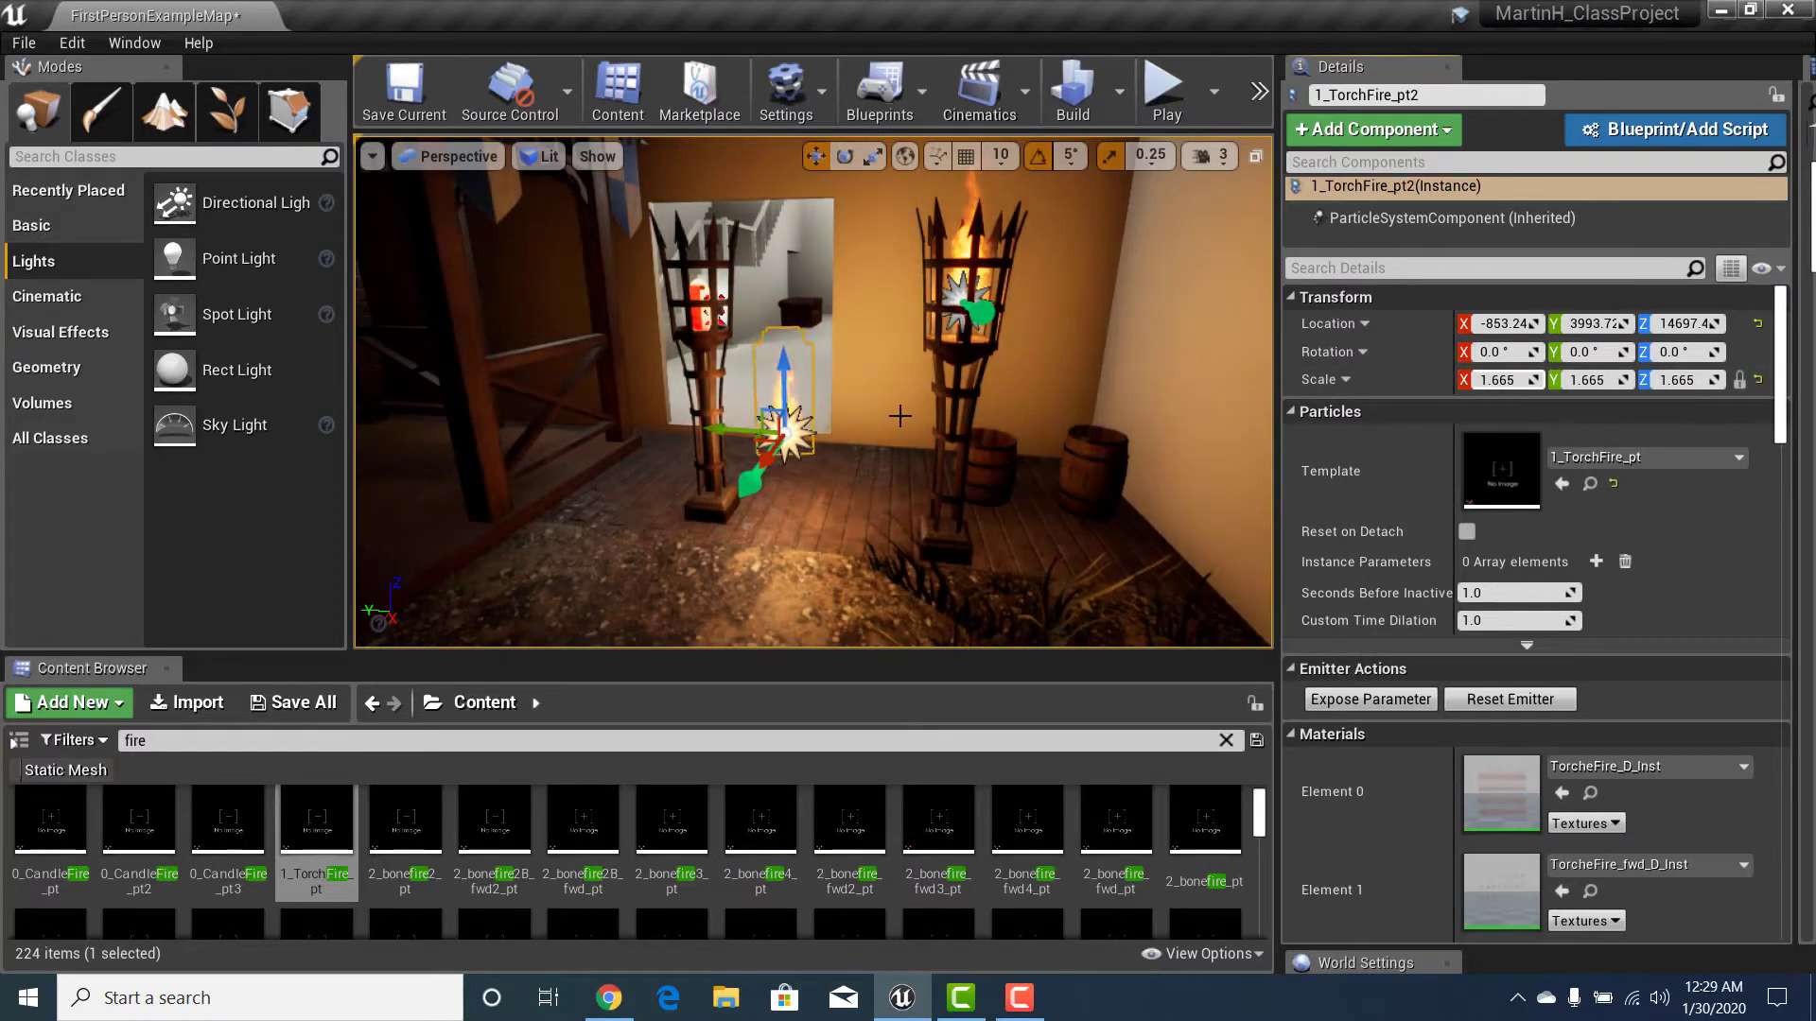
Step: Move the fire into the new iron torch's cage, at about X -871, Y 4058, Z 14808
right_click_drag(754, 247, 785, 393)
right_click_drag(841, 567, 853, 620)
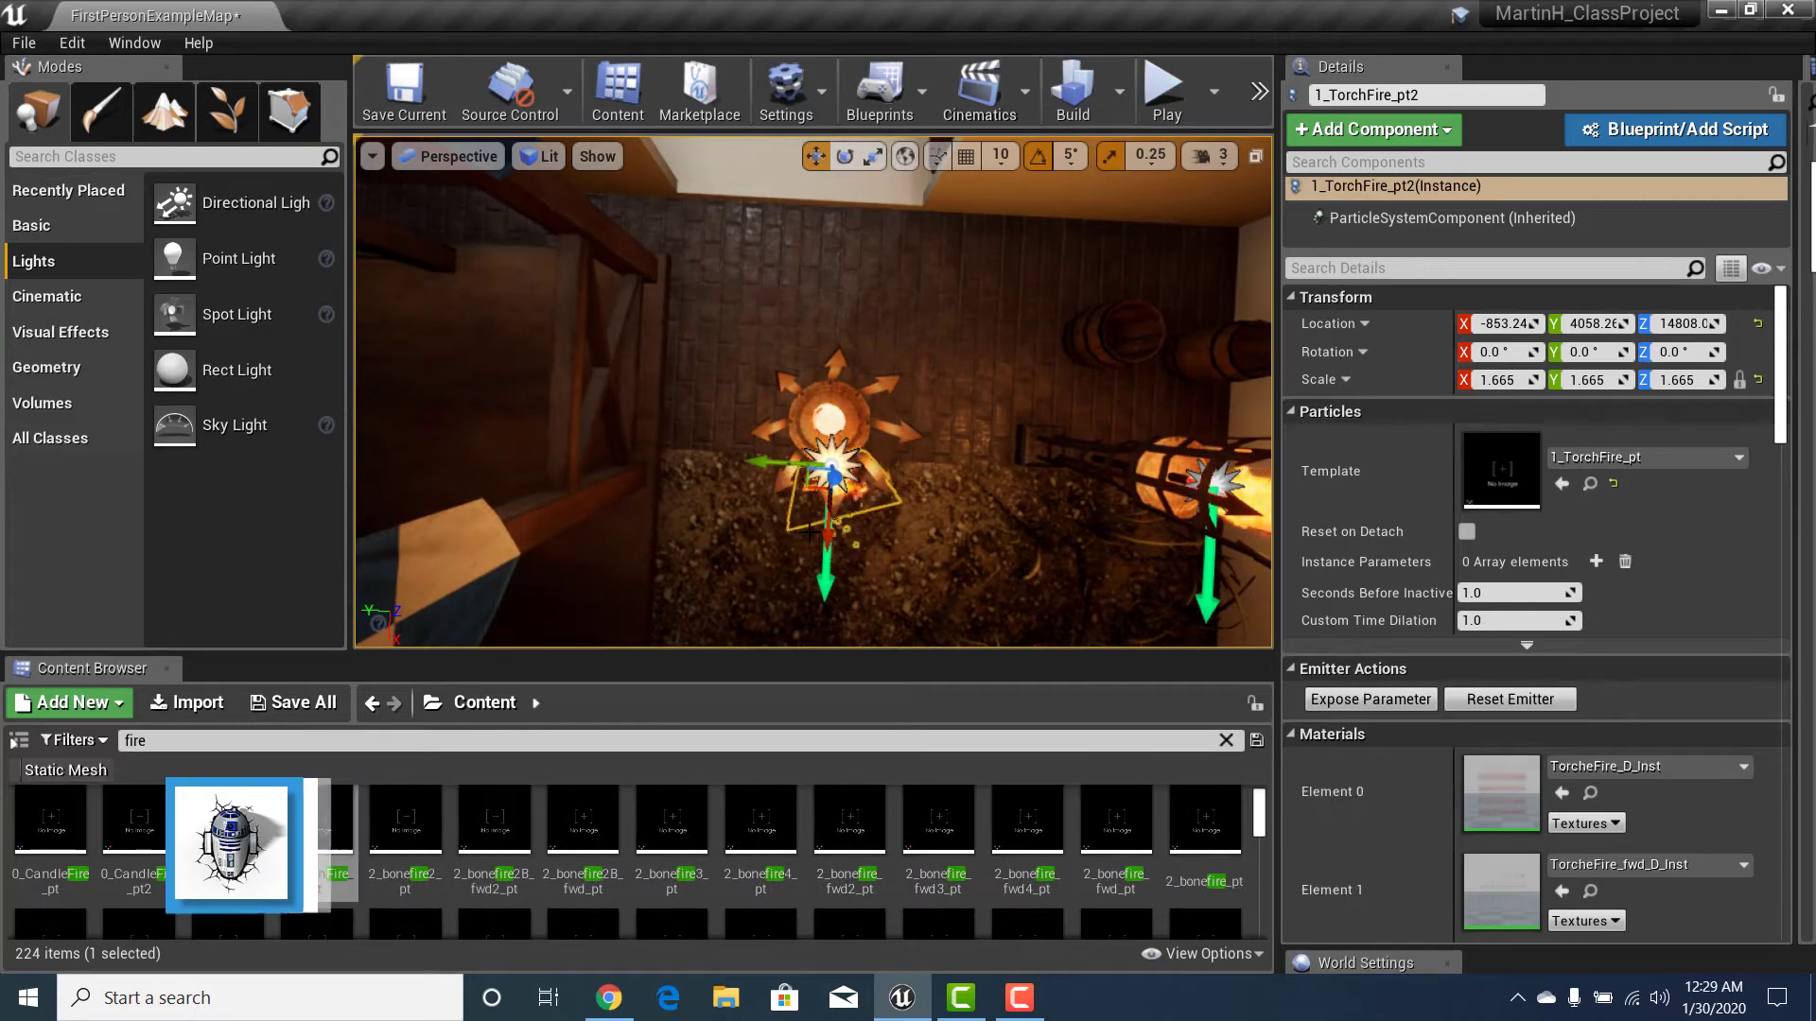
left_click_drag(829, 537, 831, 514)
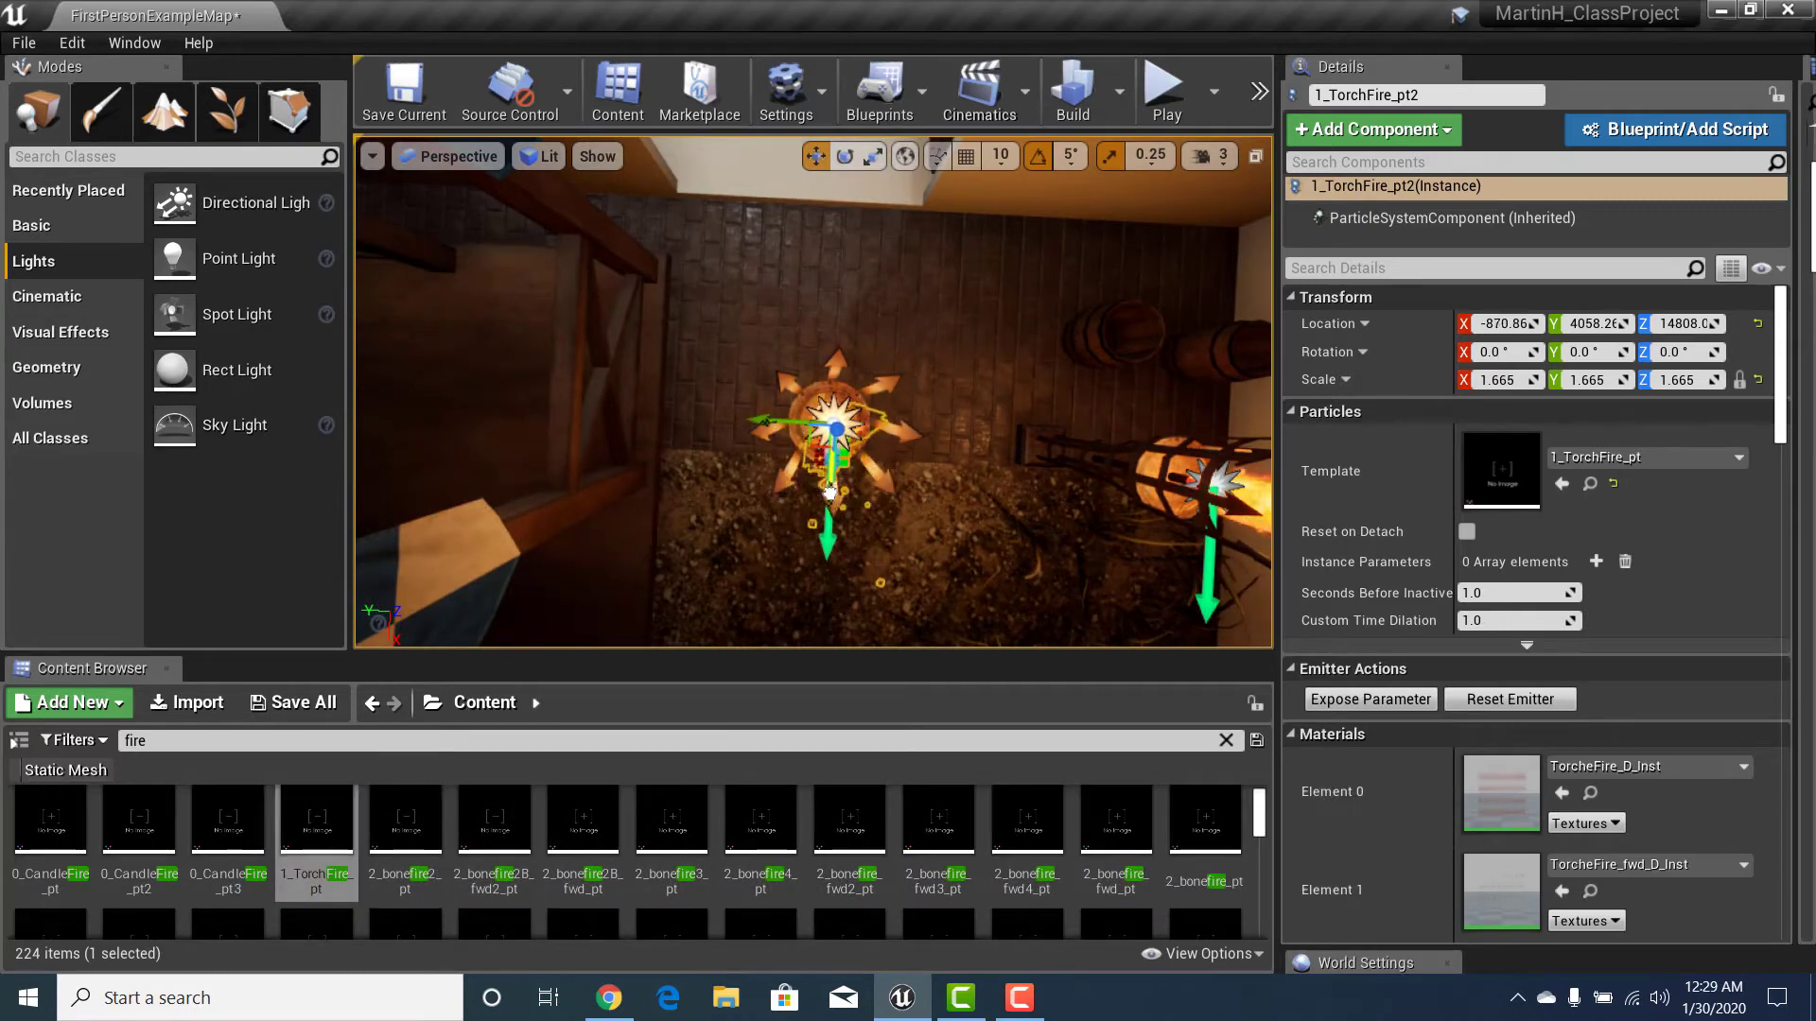
Step: Shift the new iron torch slightly to about Y 4057 to line it up with the fire
left_click(779, 431)
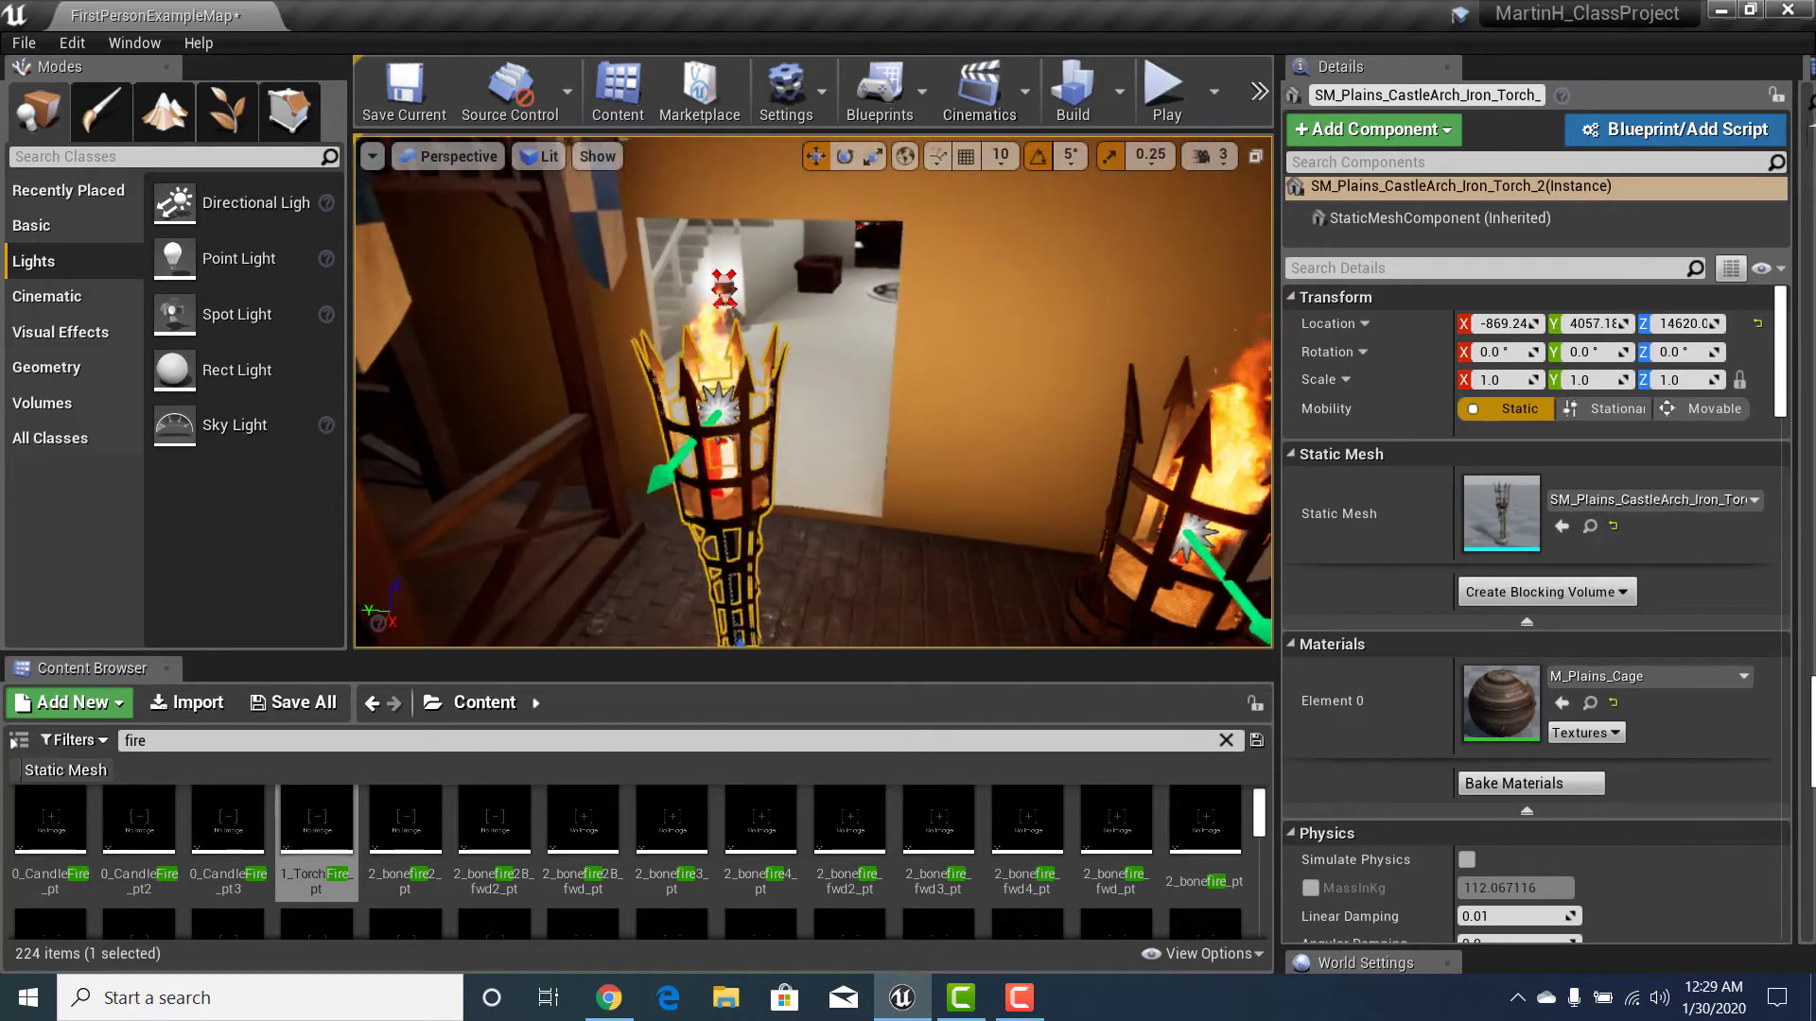
key("f")
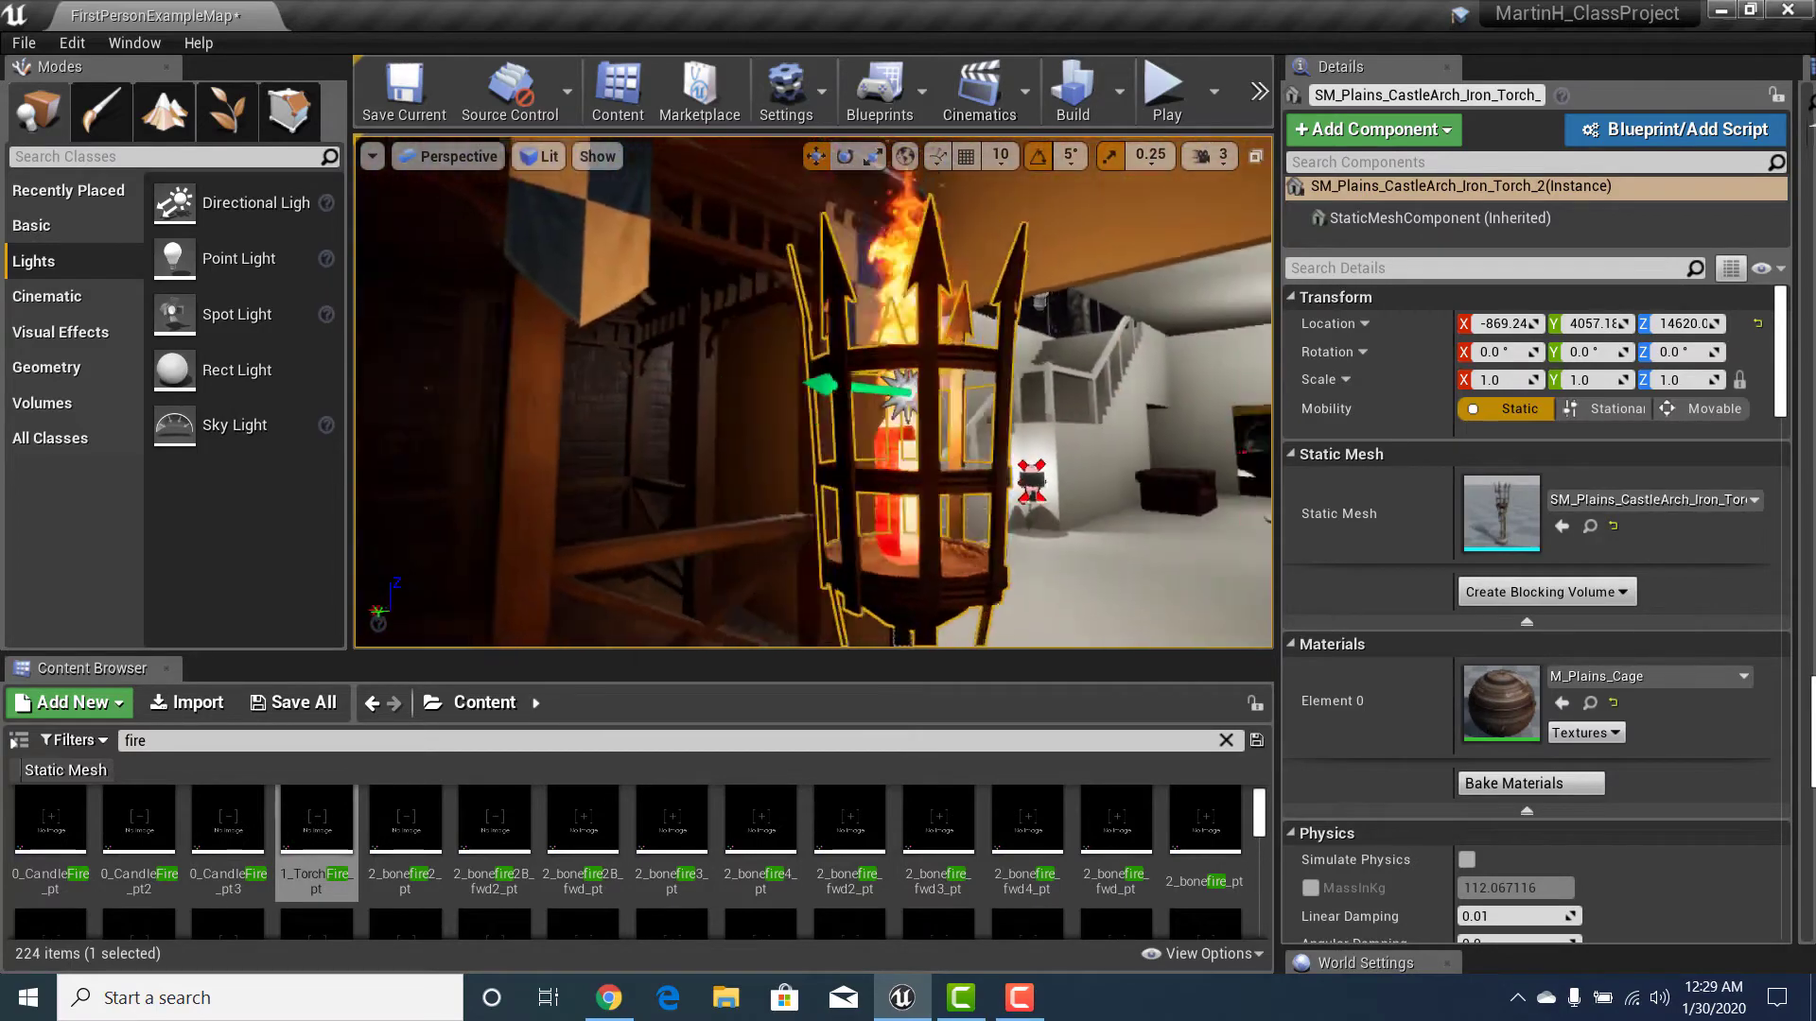
right_click_drag(981, 300, 1206, 298)
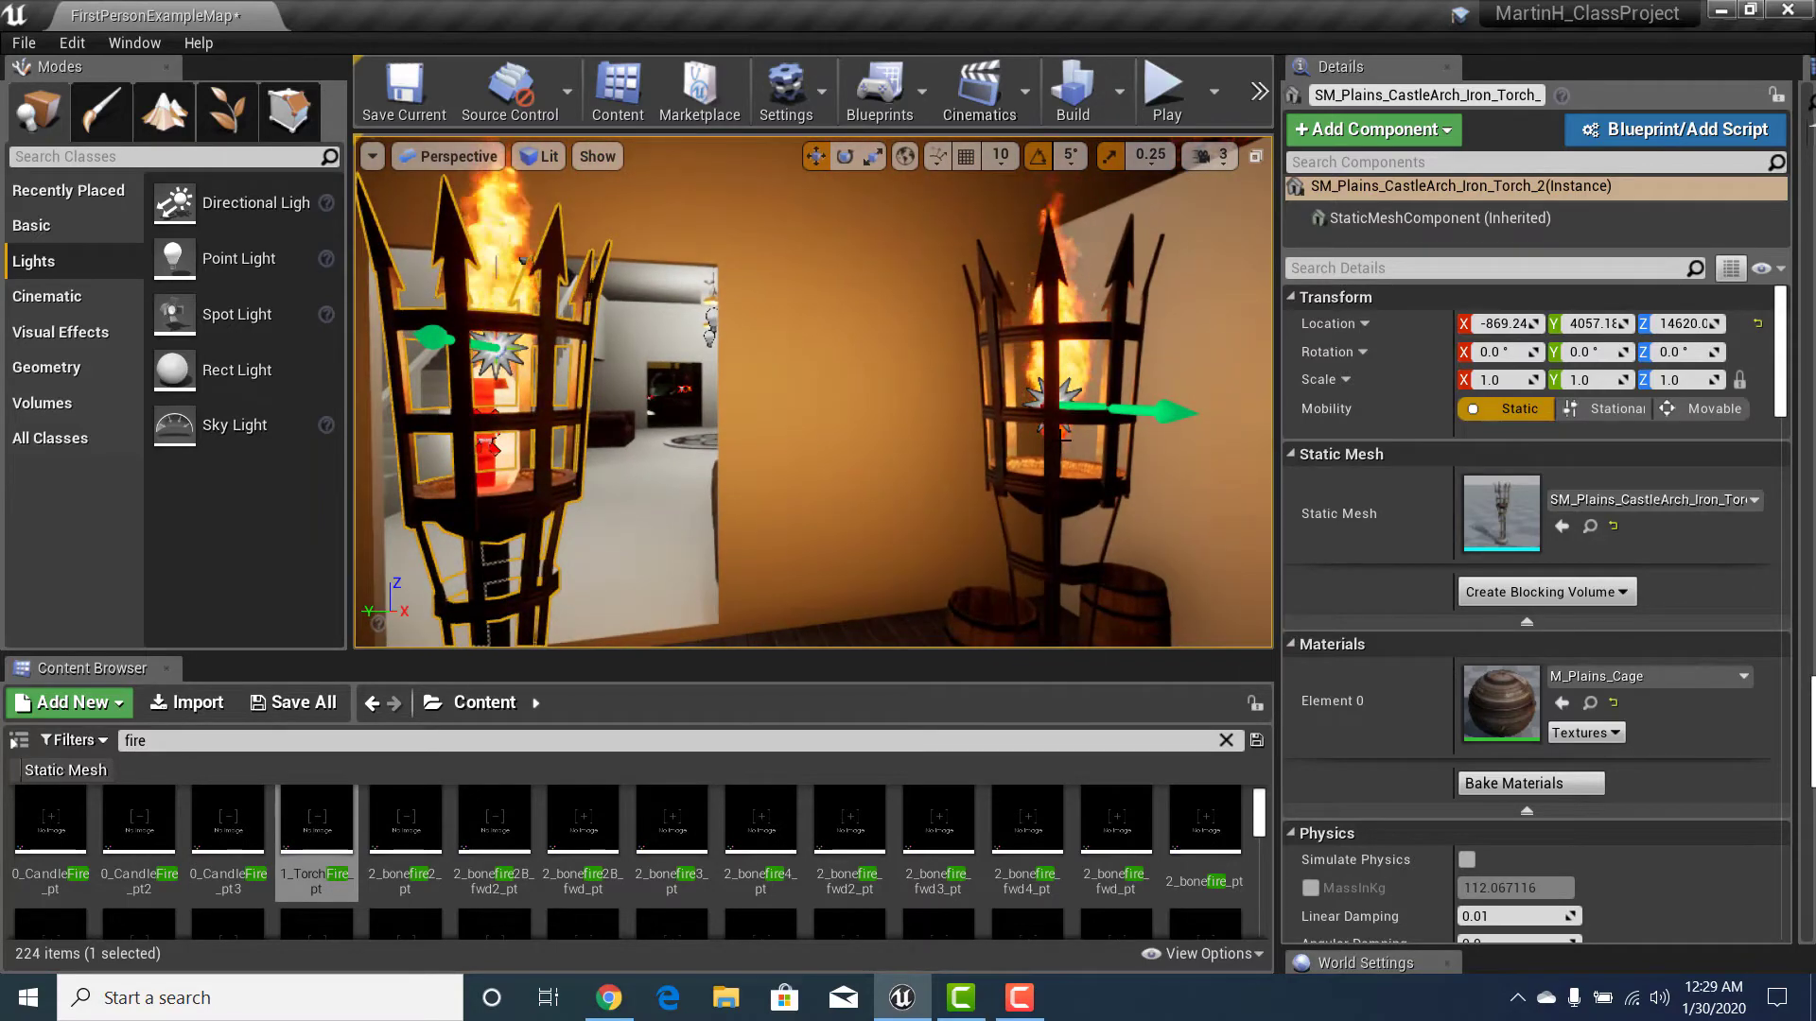
right_click_drag(813, 393, 728, 388)
key("a")
right_click_drag(539, 311, 573, 311)
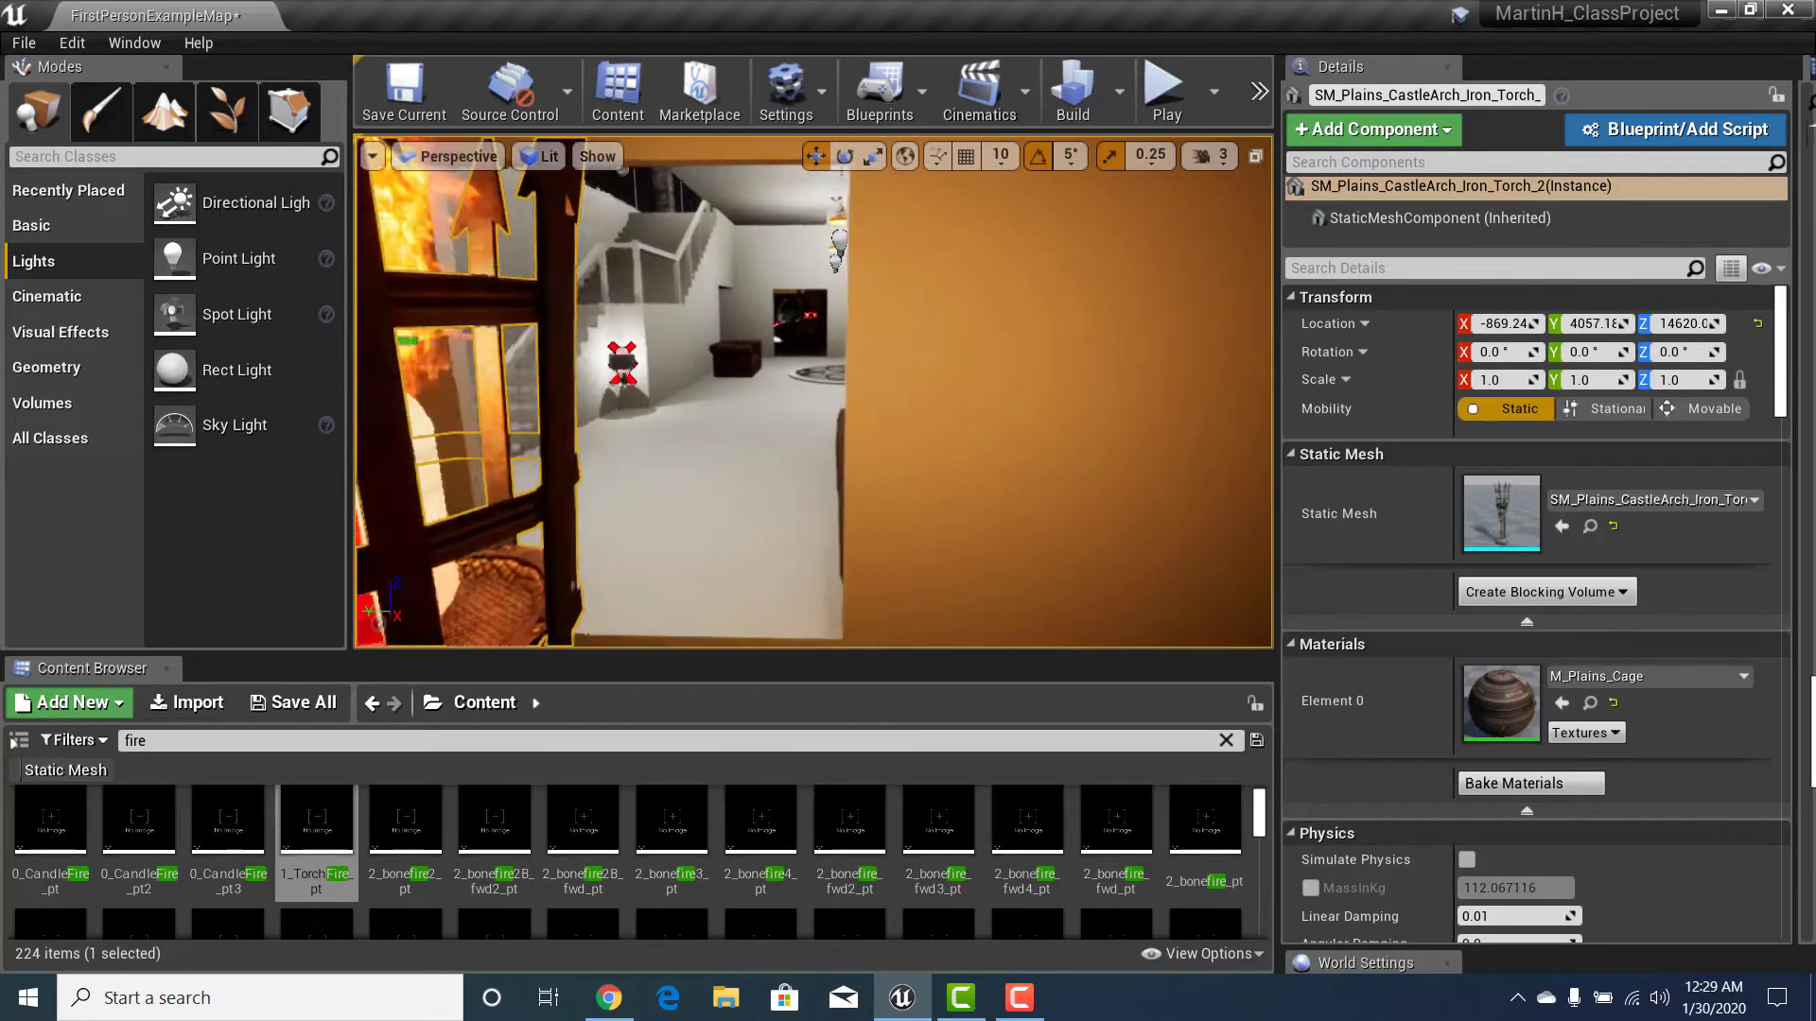
Step: Lower the torch mesh inside the new iron cage to about Z 14639.5 and adjust its uniform scale slightly
right_click_drag(813, 392, 837, 331)
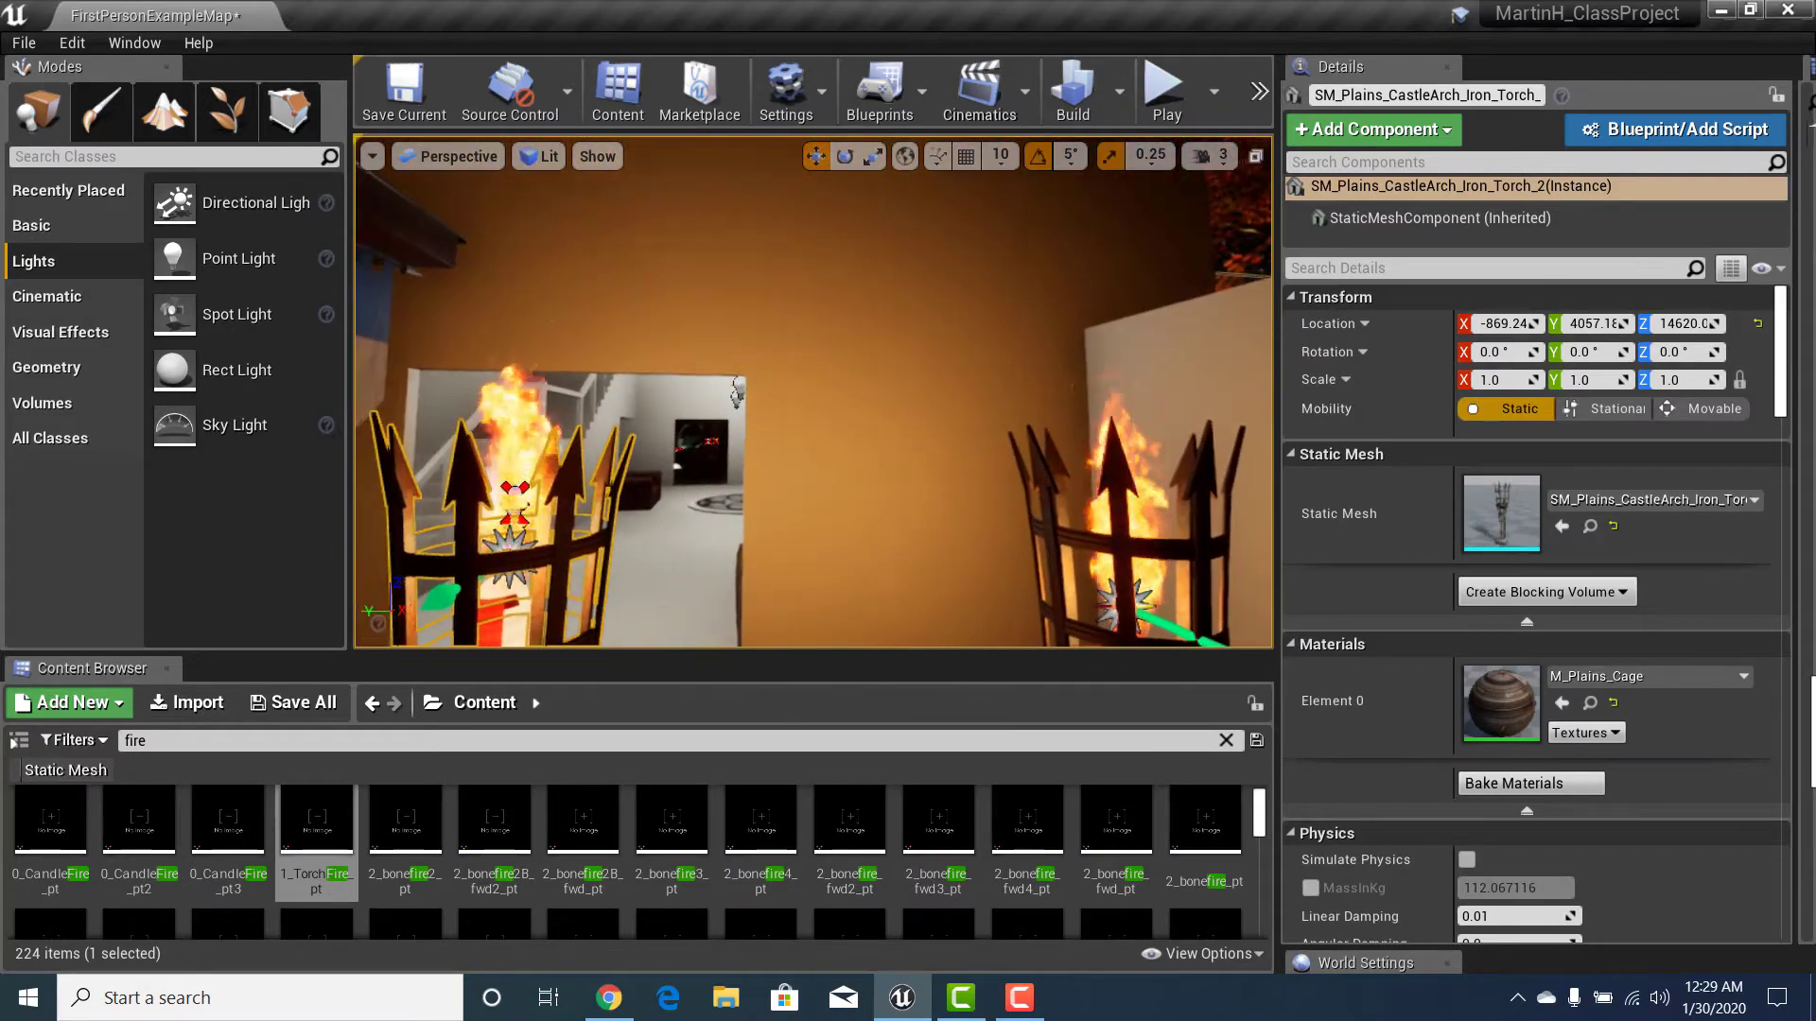
key("f")
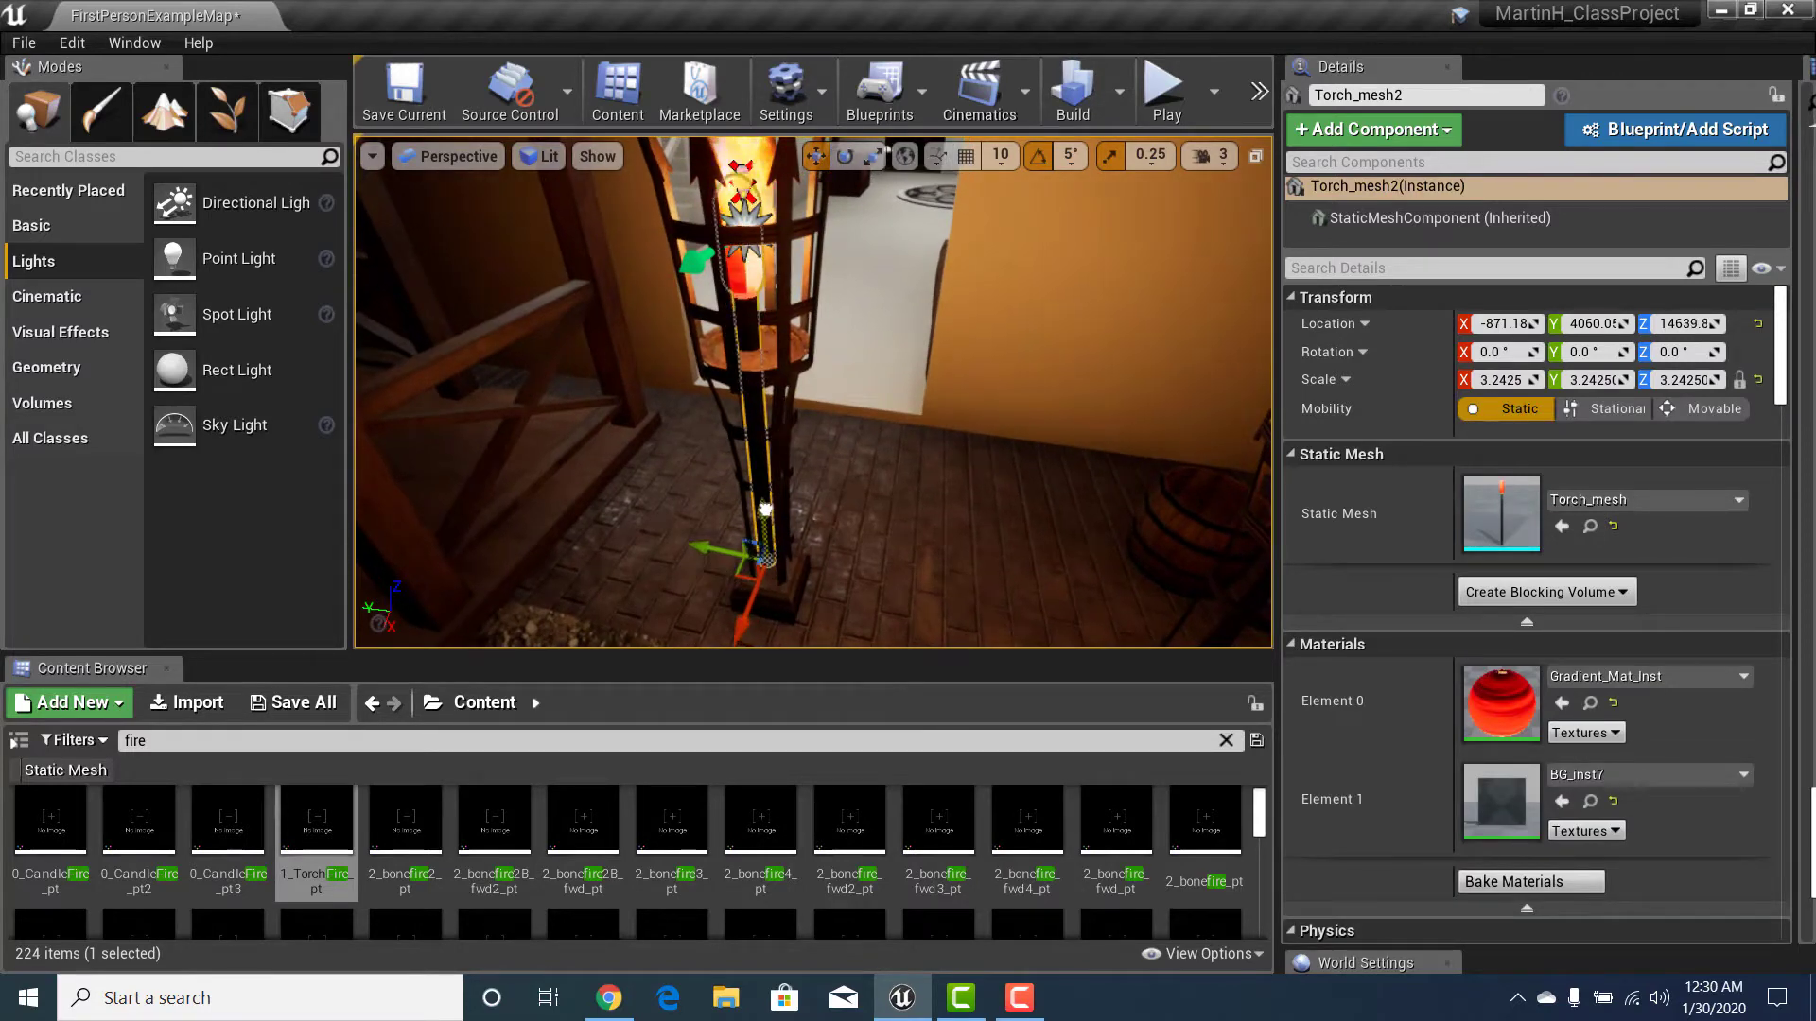
mouse_move(831, 416)
right_mouse_down()
mouse_move(832, 322)
mouse_move(831, 416)
right_mouse_up()
right_click_drag(803, 488, 951, 486)
mouse_move(989, 333)
right_mouse_down()
mouse_move(917, 343)
mouse_move(989, 333)
right_mouse_up()
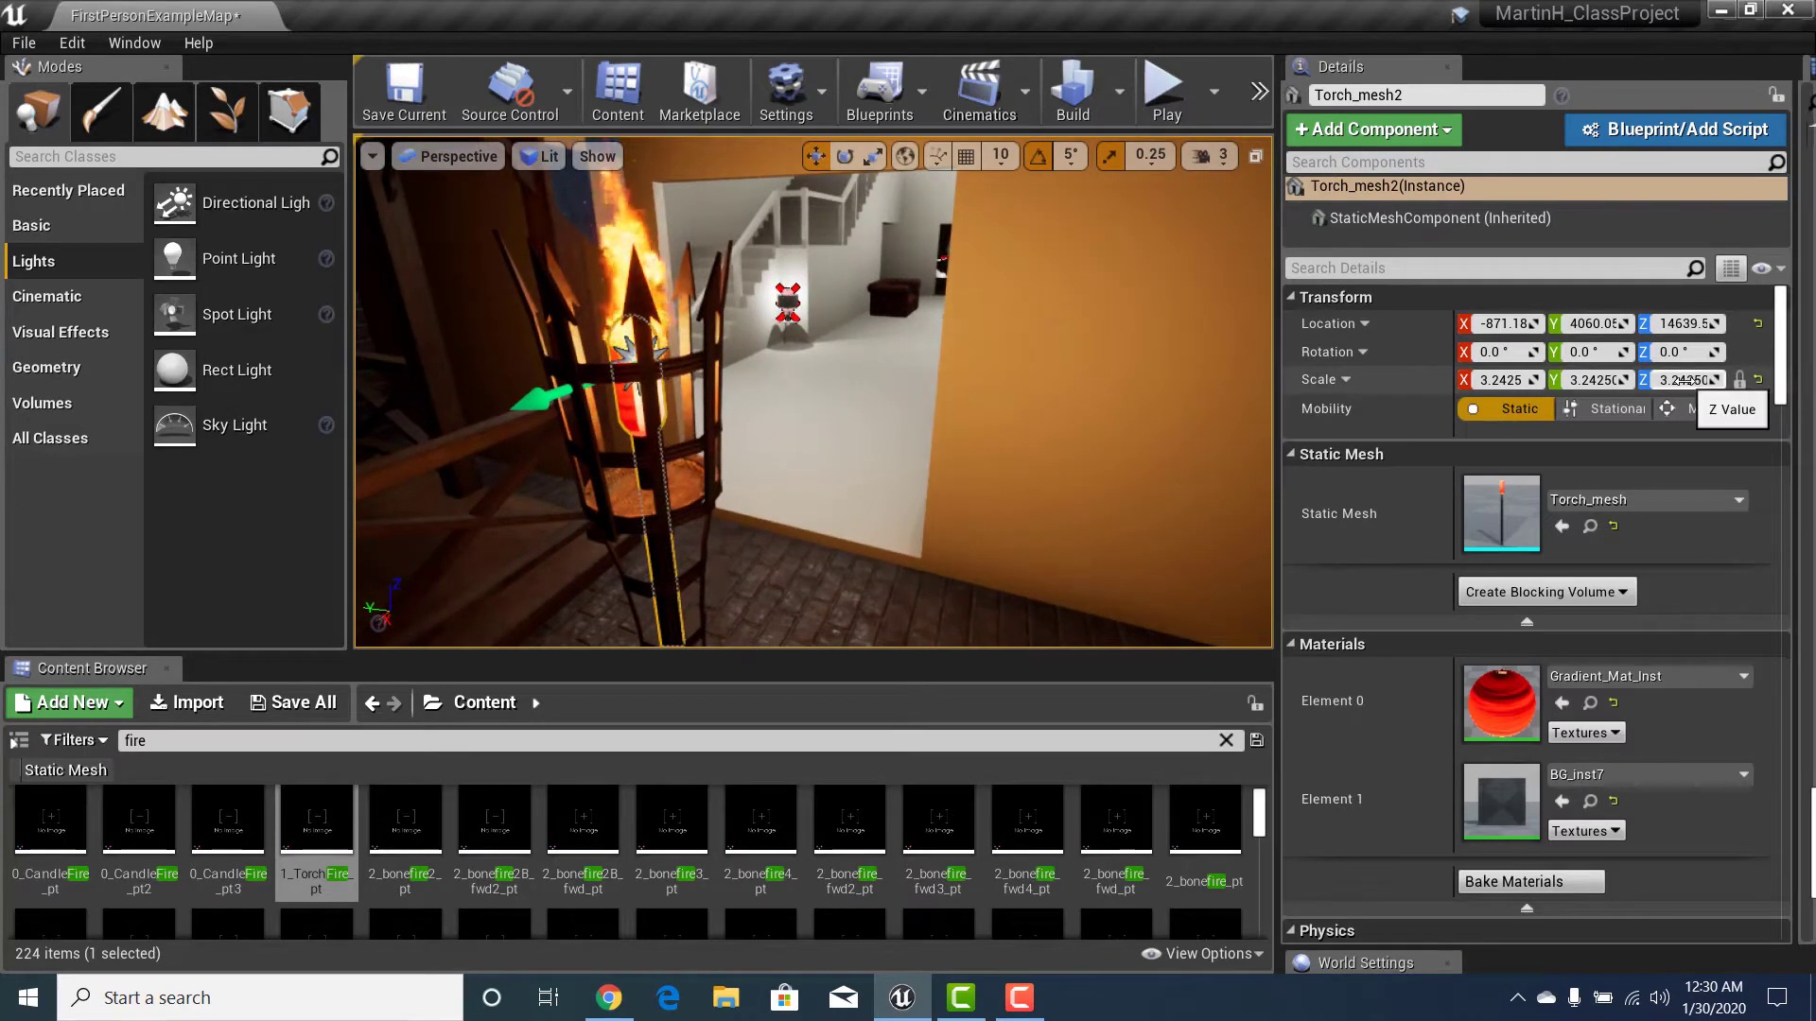
mouse_move(1688, 381)
left_mouse_down()
mouse_move(1712, 380)
mouse_move(1675, 380)
left_mouse_up()
Step: Enlarge the new torch's fire particle system uniformly to a scale of about 2.1175
left_click(640, 349)
right_click_drag(639, 350, 739, 283)
key("f")
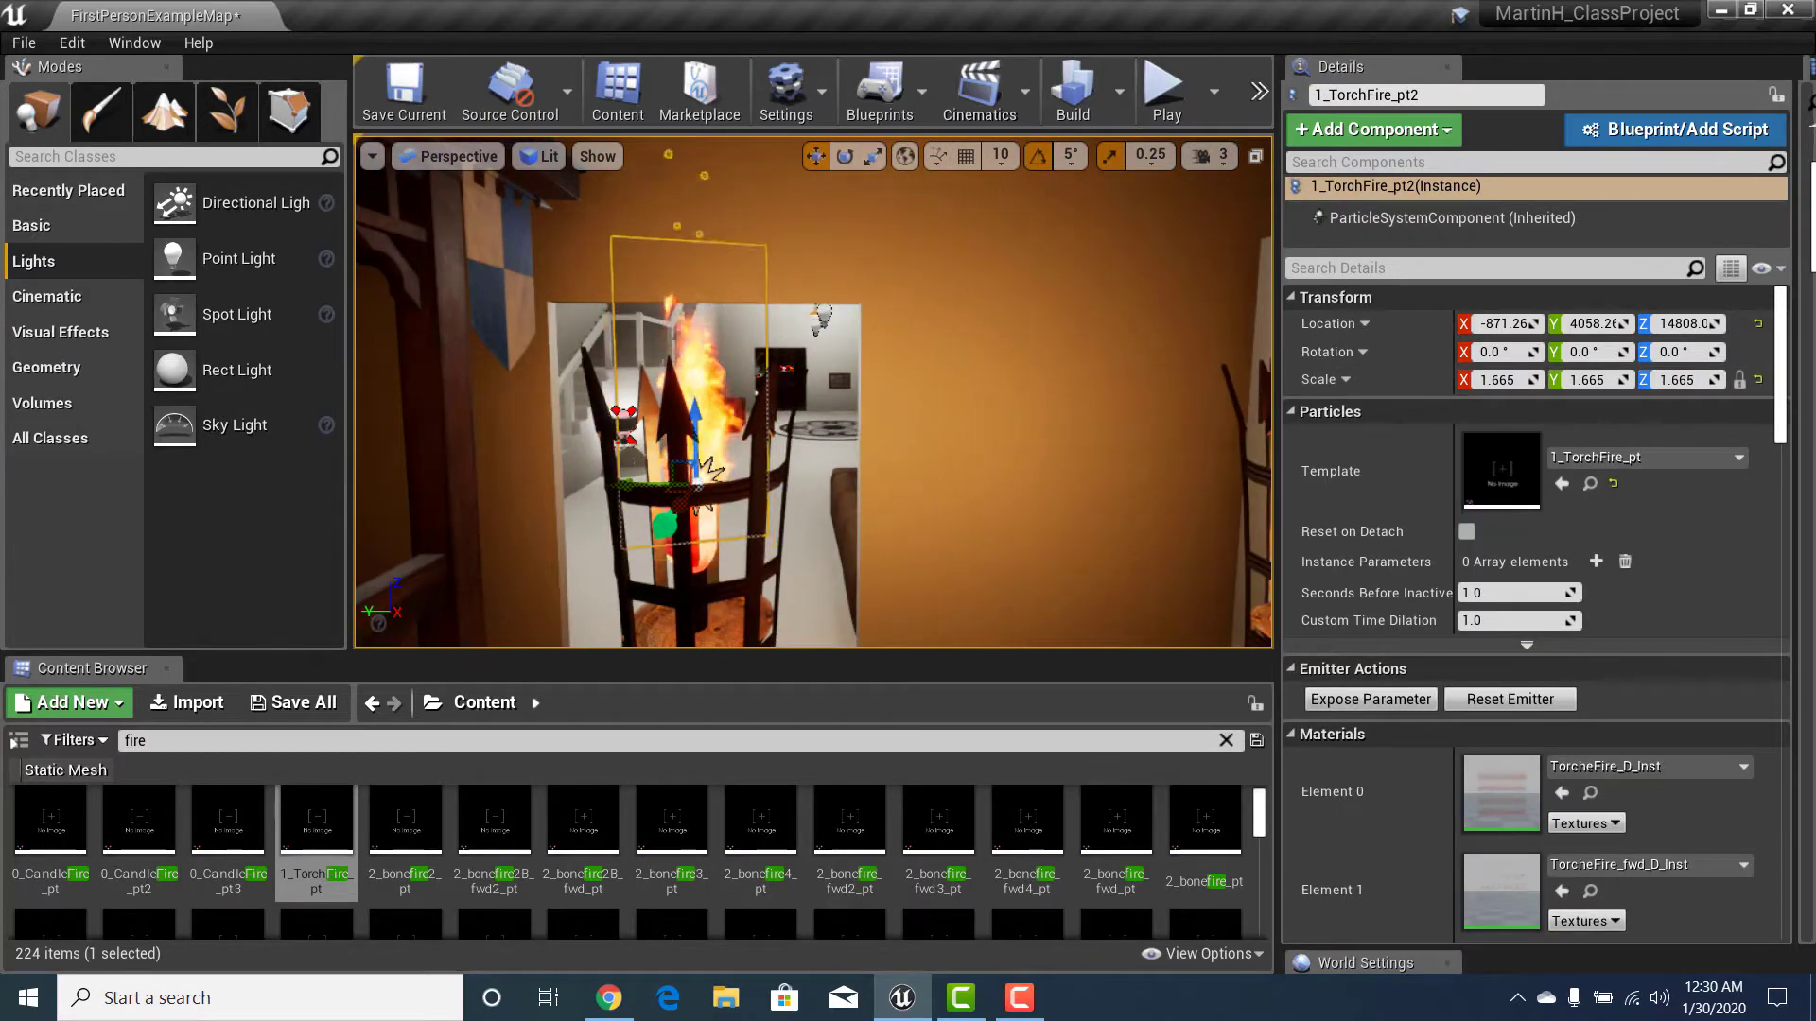
key("s")
right_click_drag(739, 378, 710, 390)
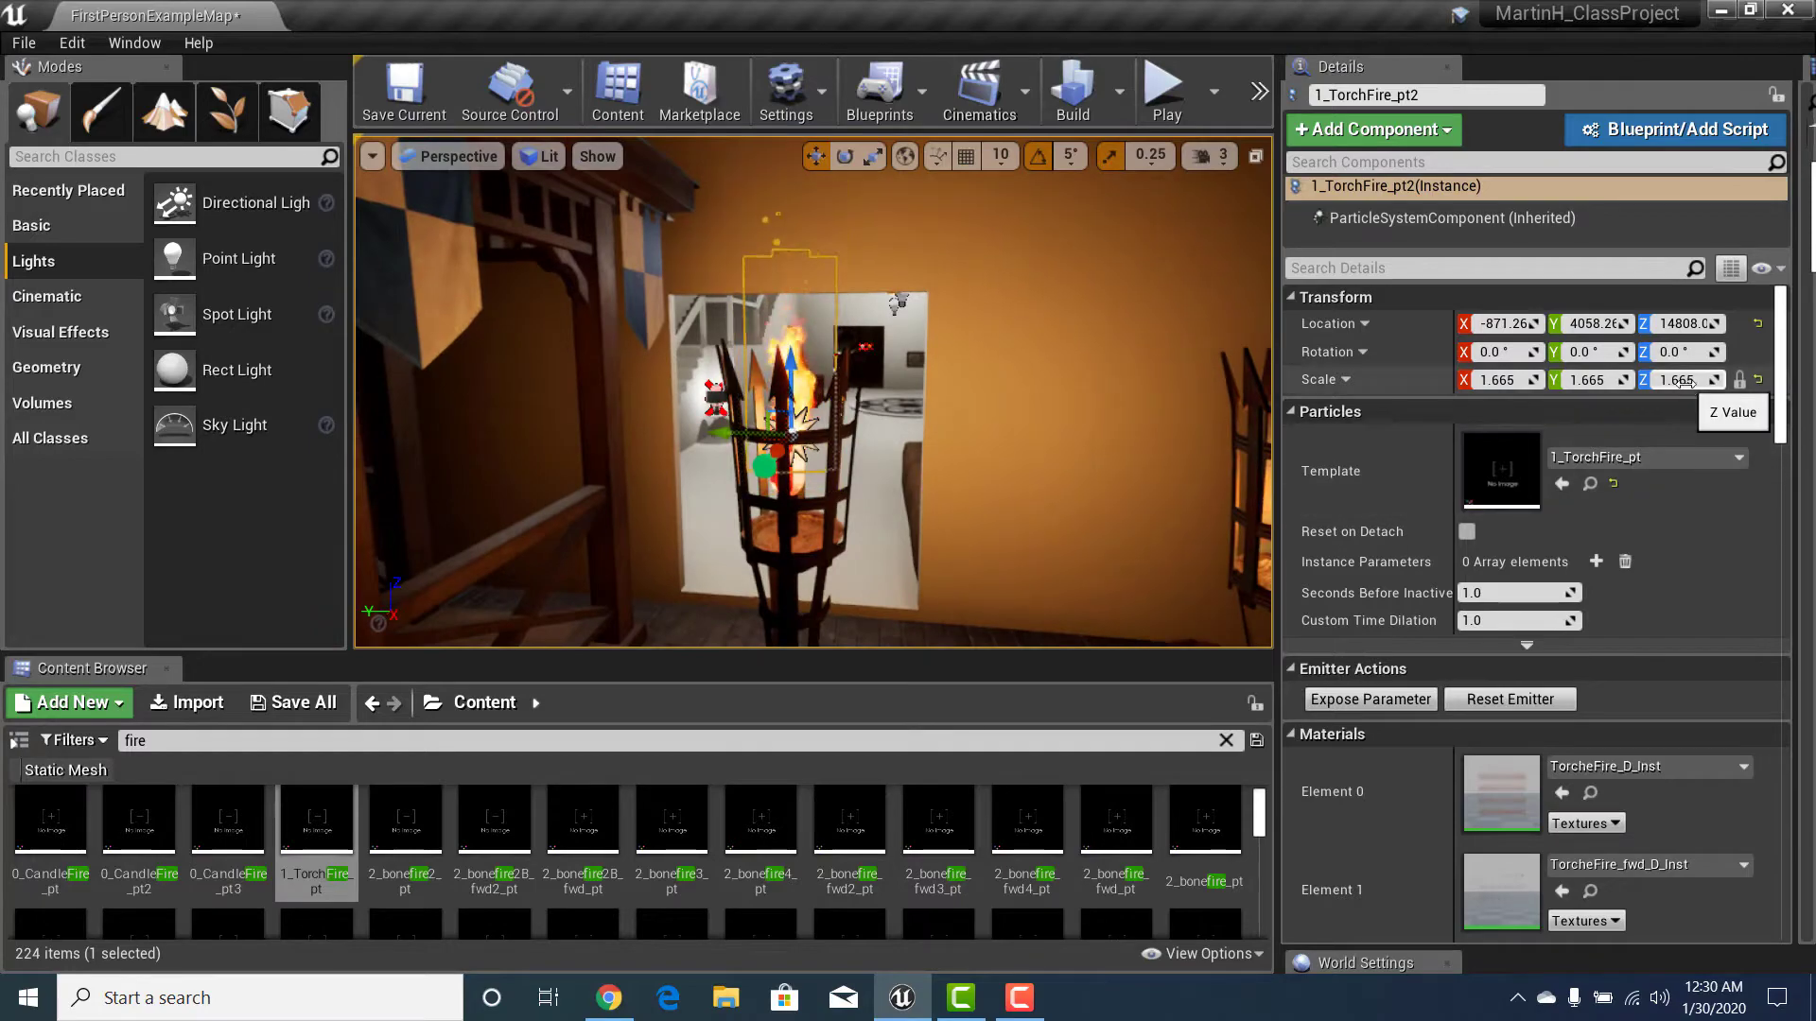
left_click_drag(1685, 380, 1706, 380)
Step: Lower the enlarged fire into the new torch's cage, to about Z 14791
key("s")
right_click_drag(932, 398, 956, 435)
key("w")
key("s")
key("w")
key("s")
key("a")
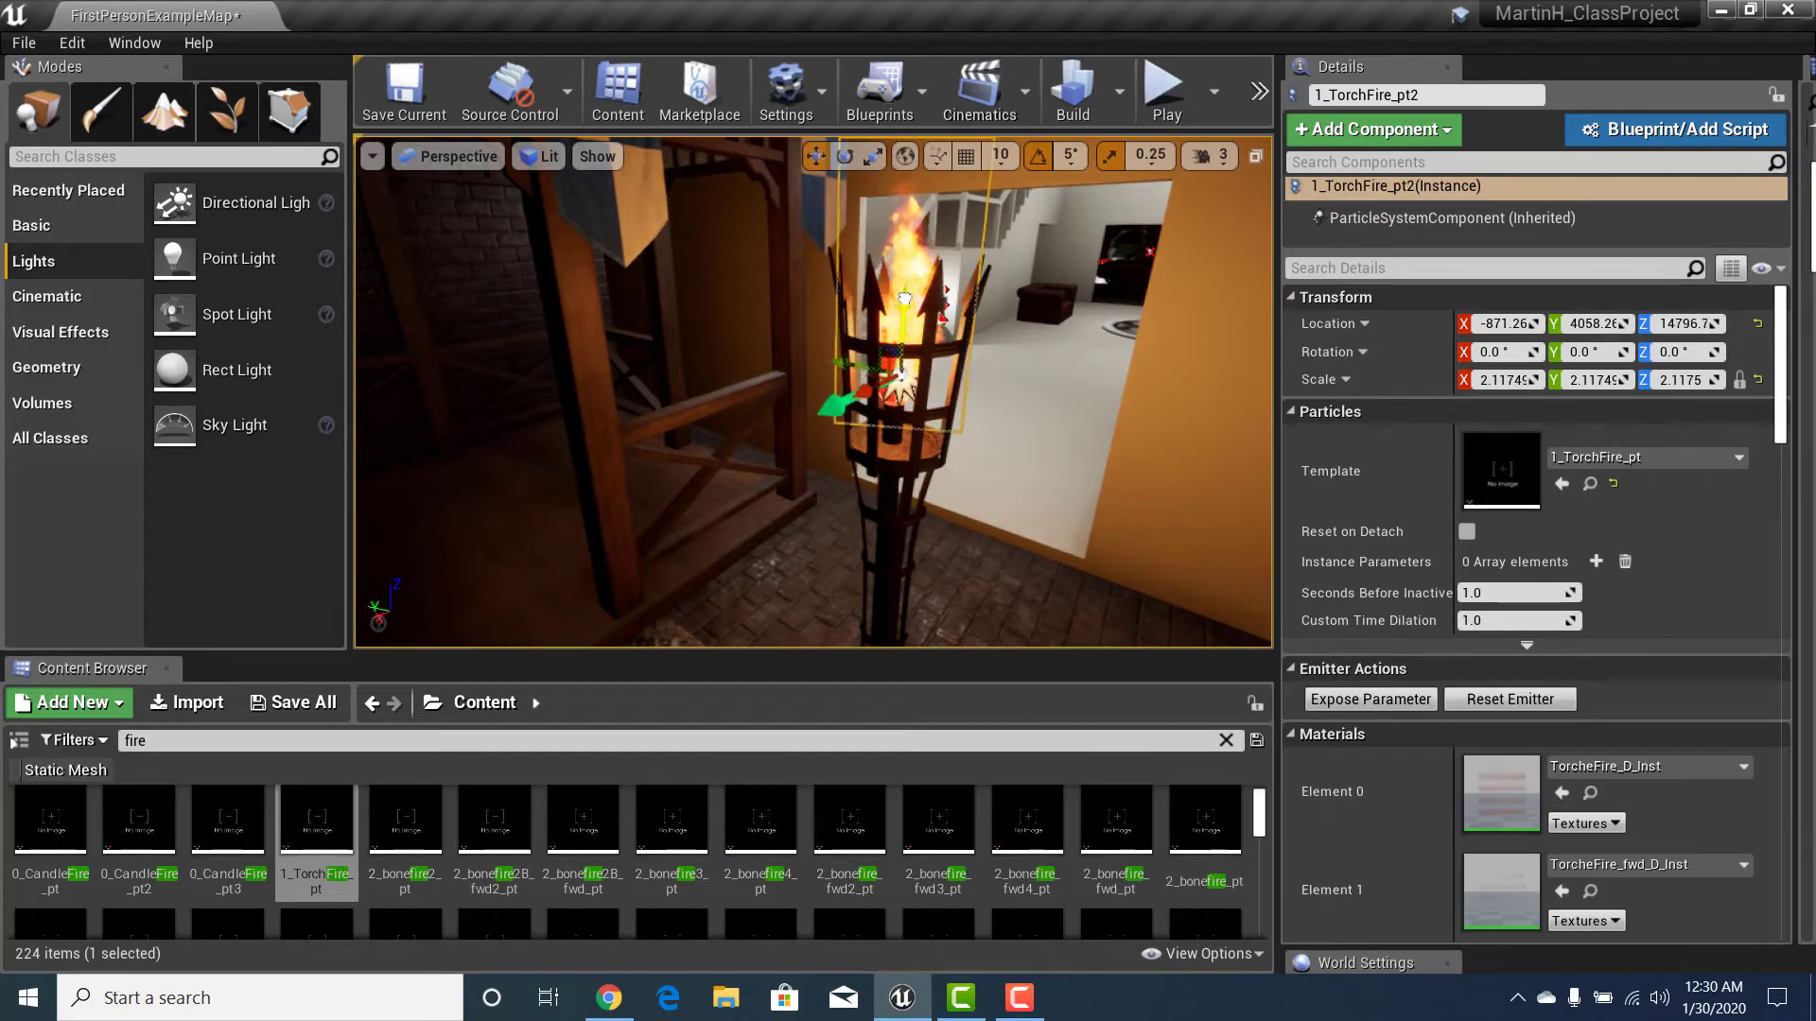
key("a")
right_click_drag(901, 312, 1097, 335)
key("d")
key("a")
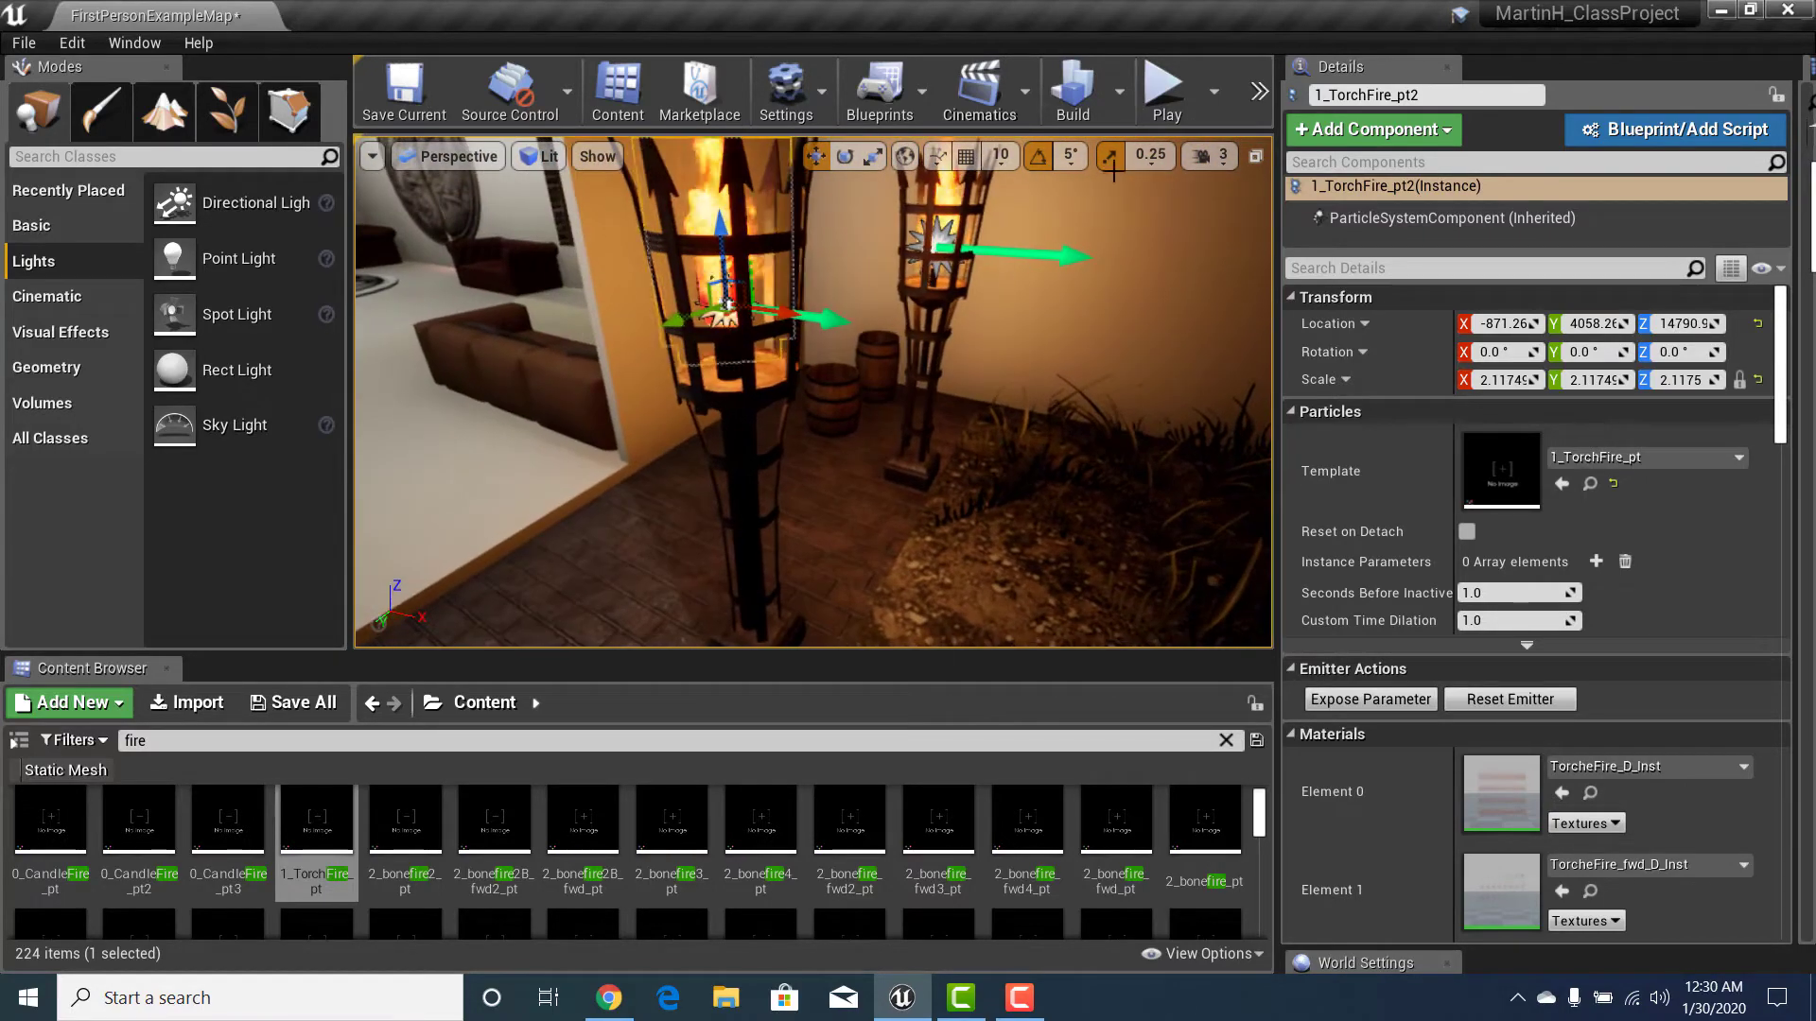
Step: Reduce the camera speed to 1 and shift the fire to about Y 4060 to centre it in the cage
left_click(1228, 156)
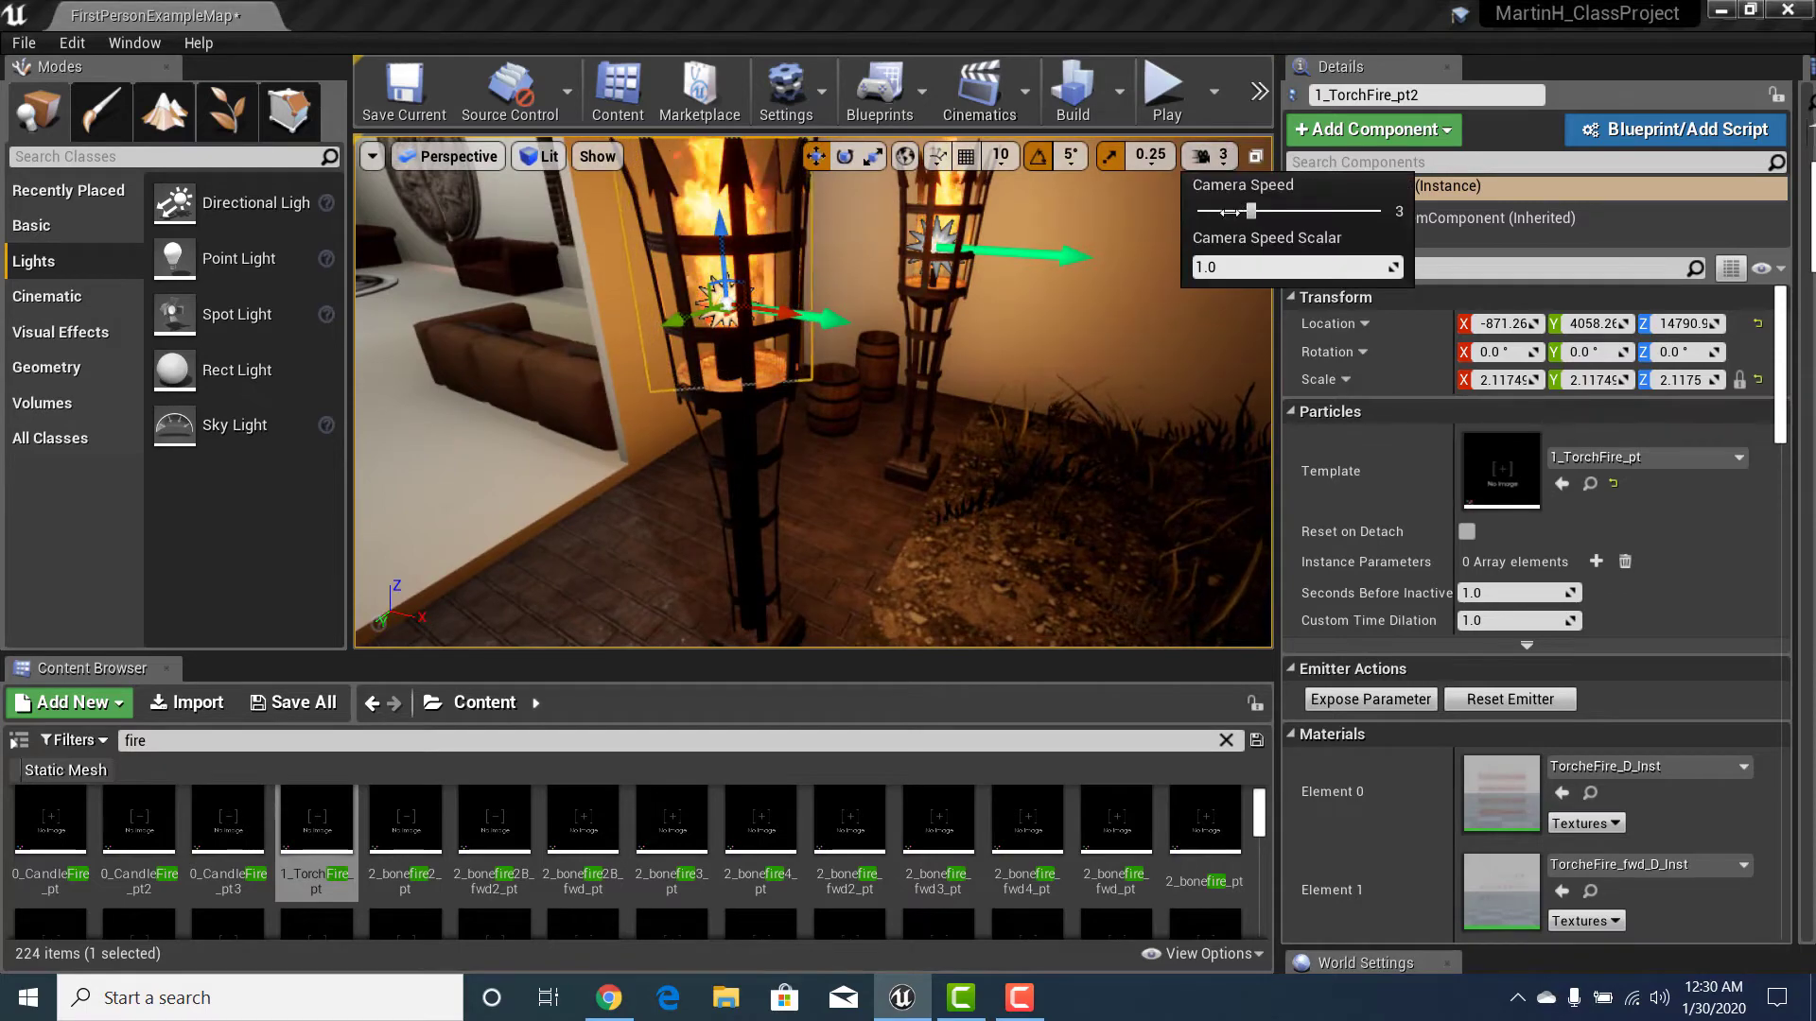
left_click(1204, 212)
right_click_drag(1040, 350, 955, 341)
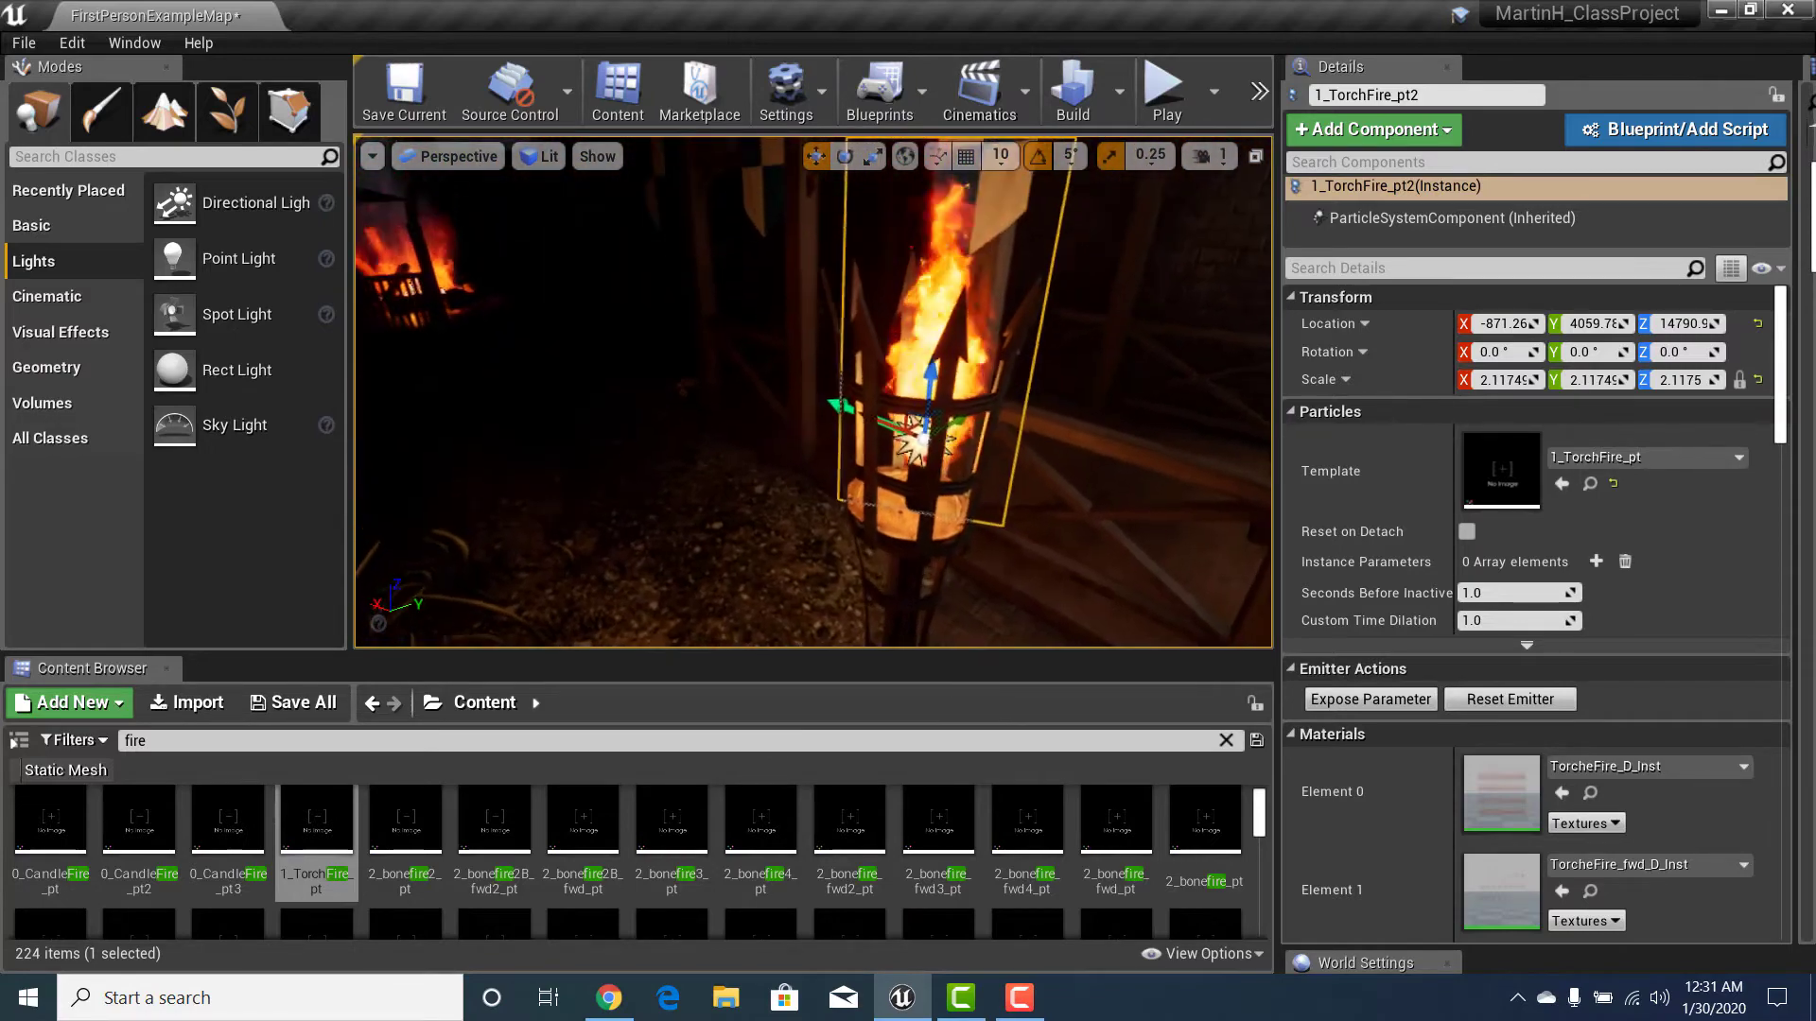
right_click_drag(814, 393, 742, 462)
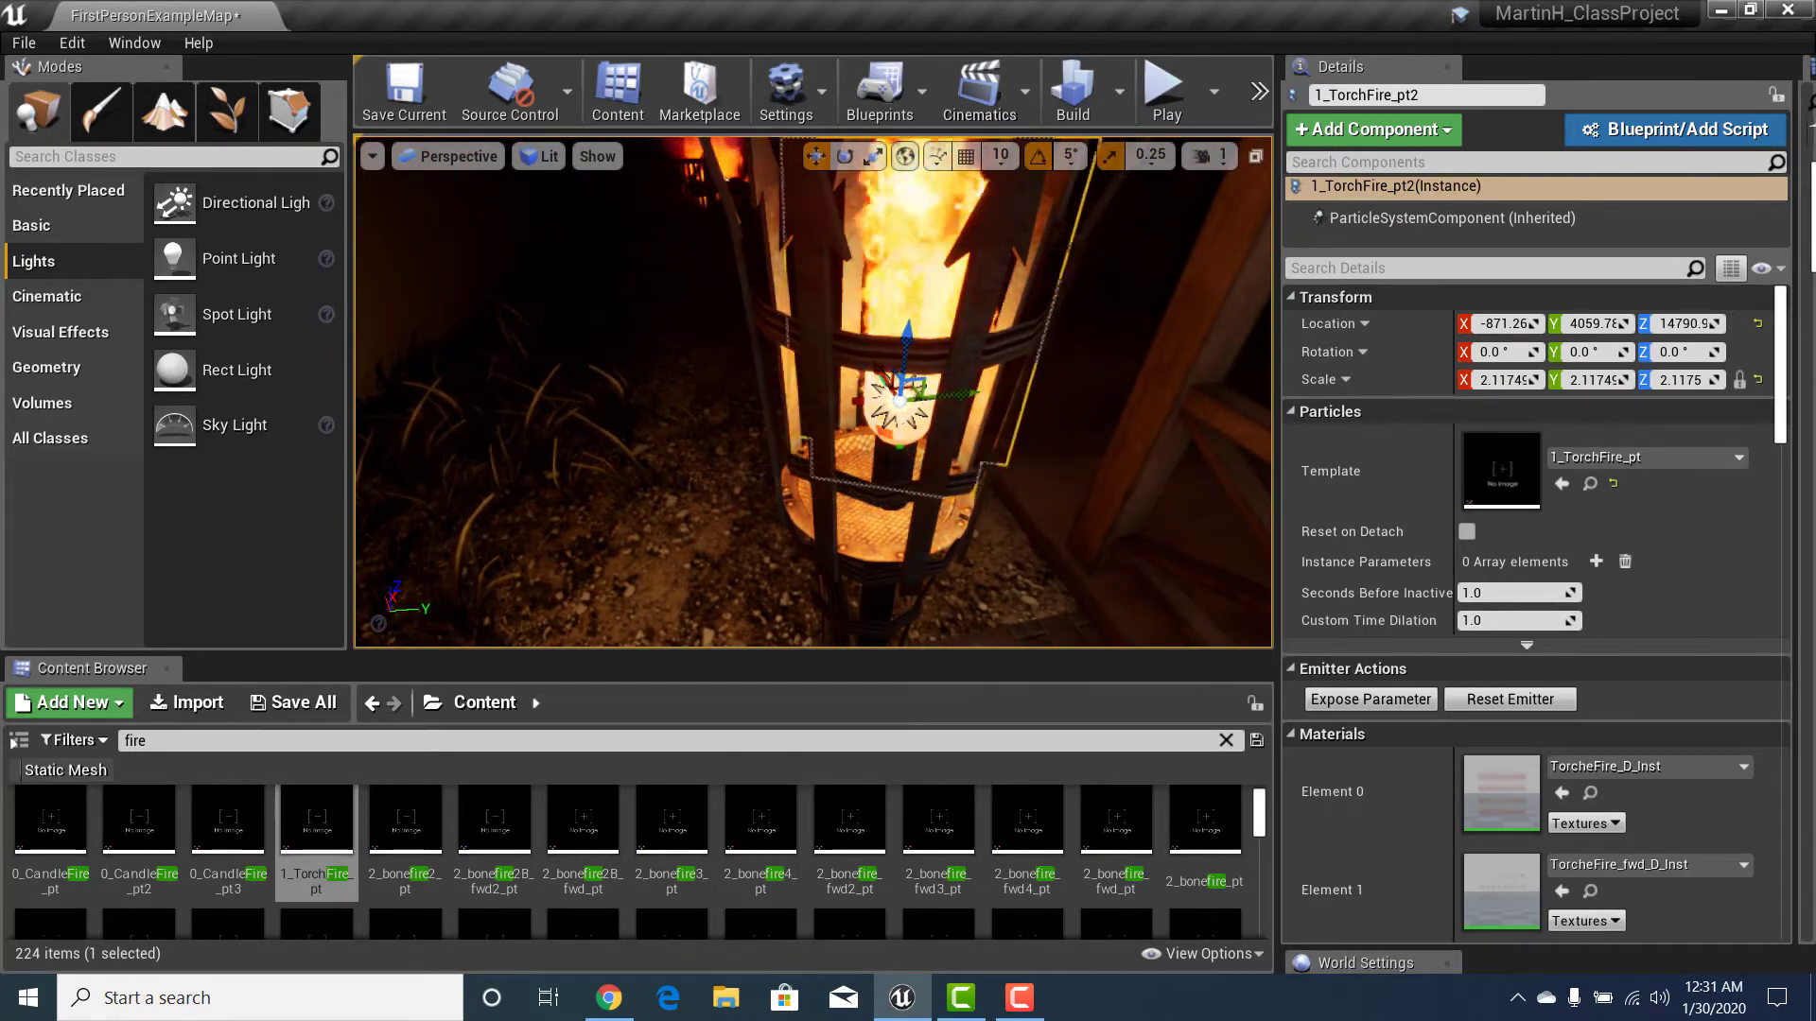
Step: Set the camera speed to 4 and move the new torch's fire, mesh and cage together along the wall, with the fire at about X -399, Y 3825
left_click(898, 473)
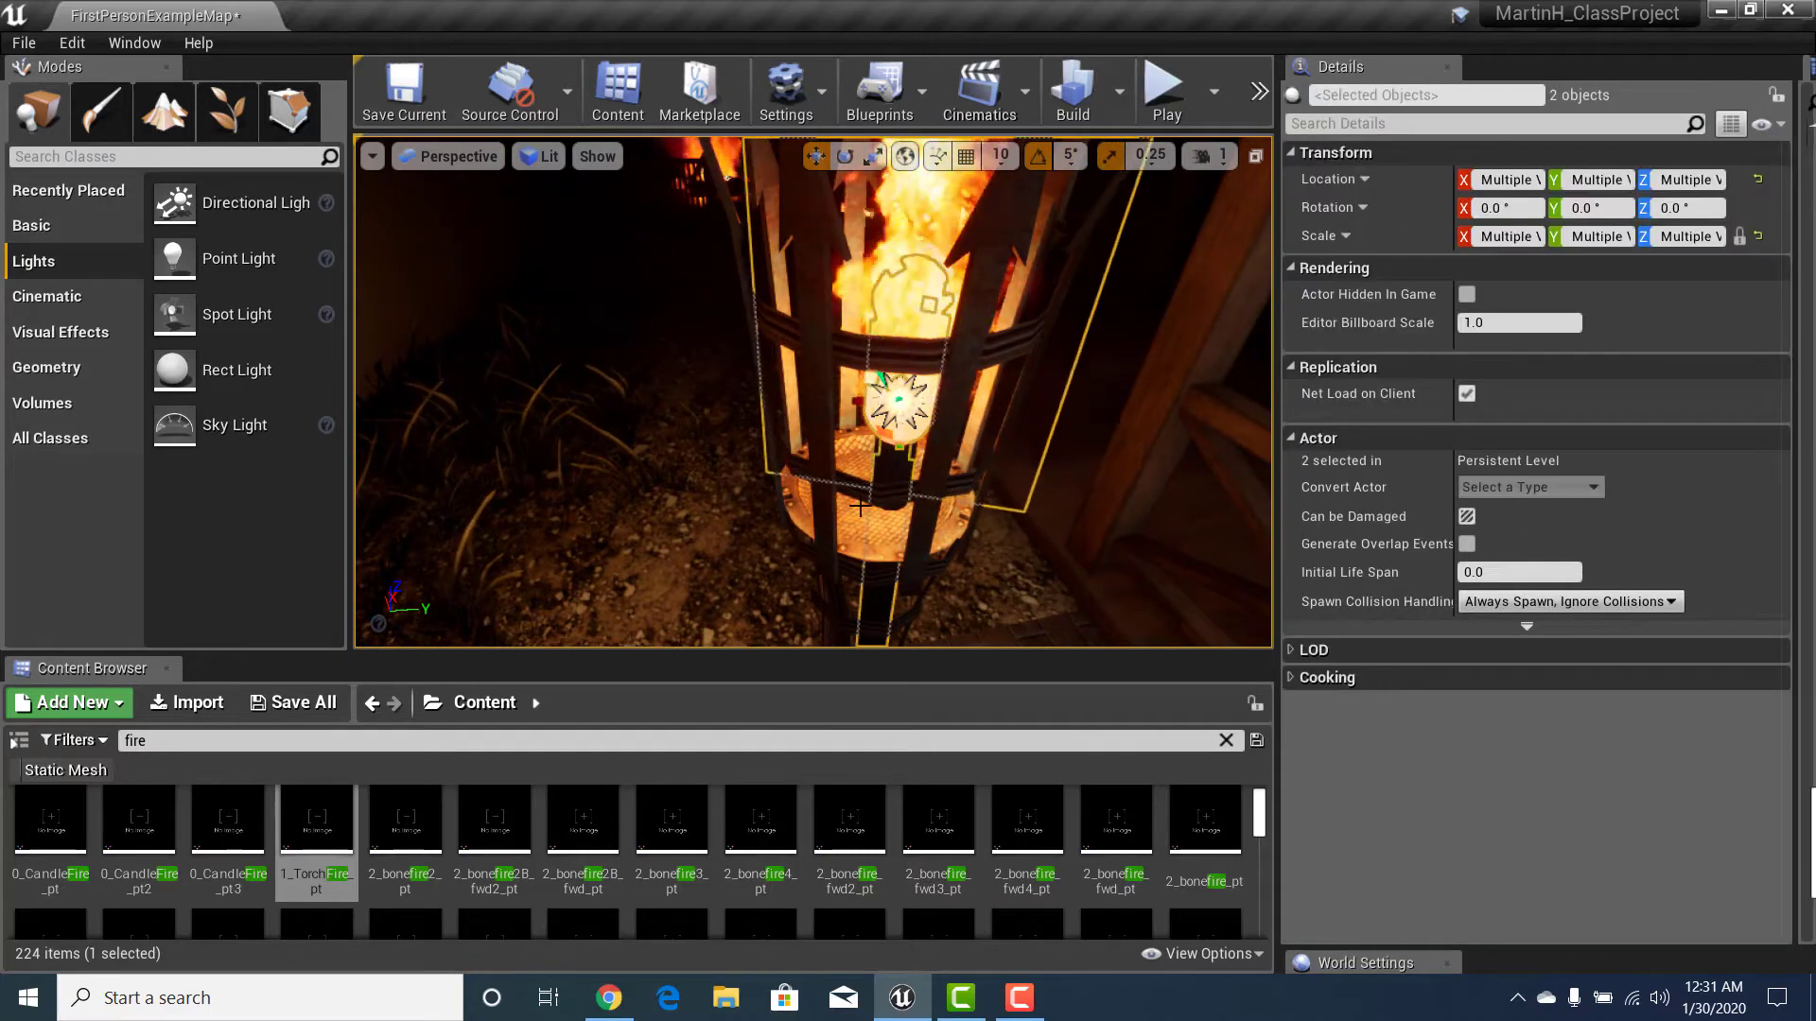
right_click_drag(833, 555, 815, 416)
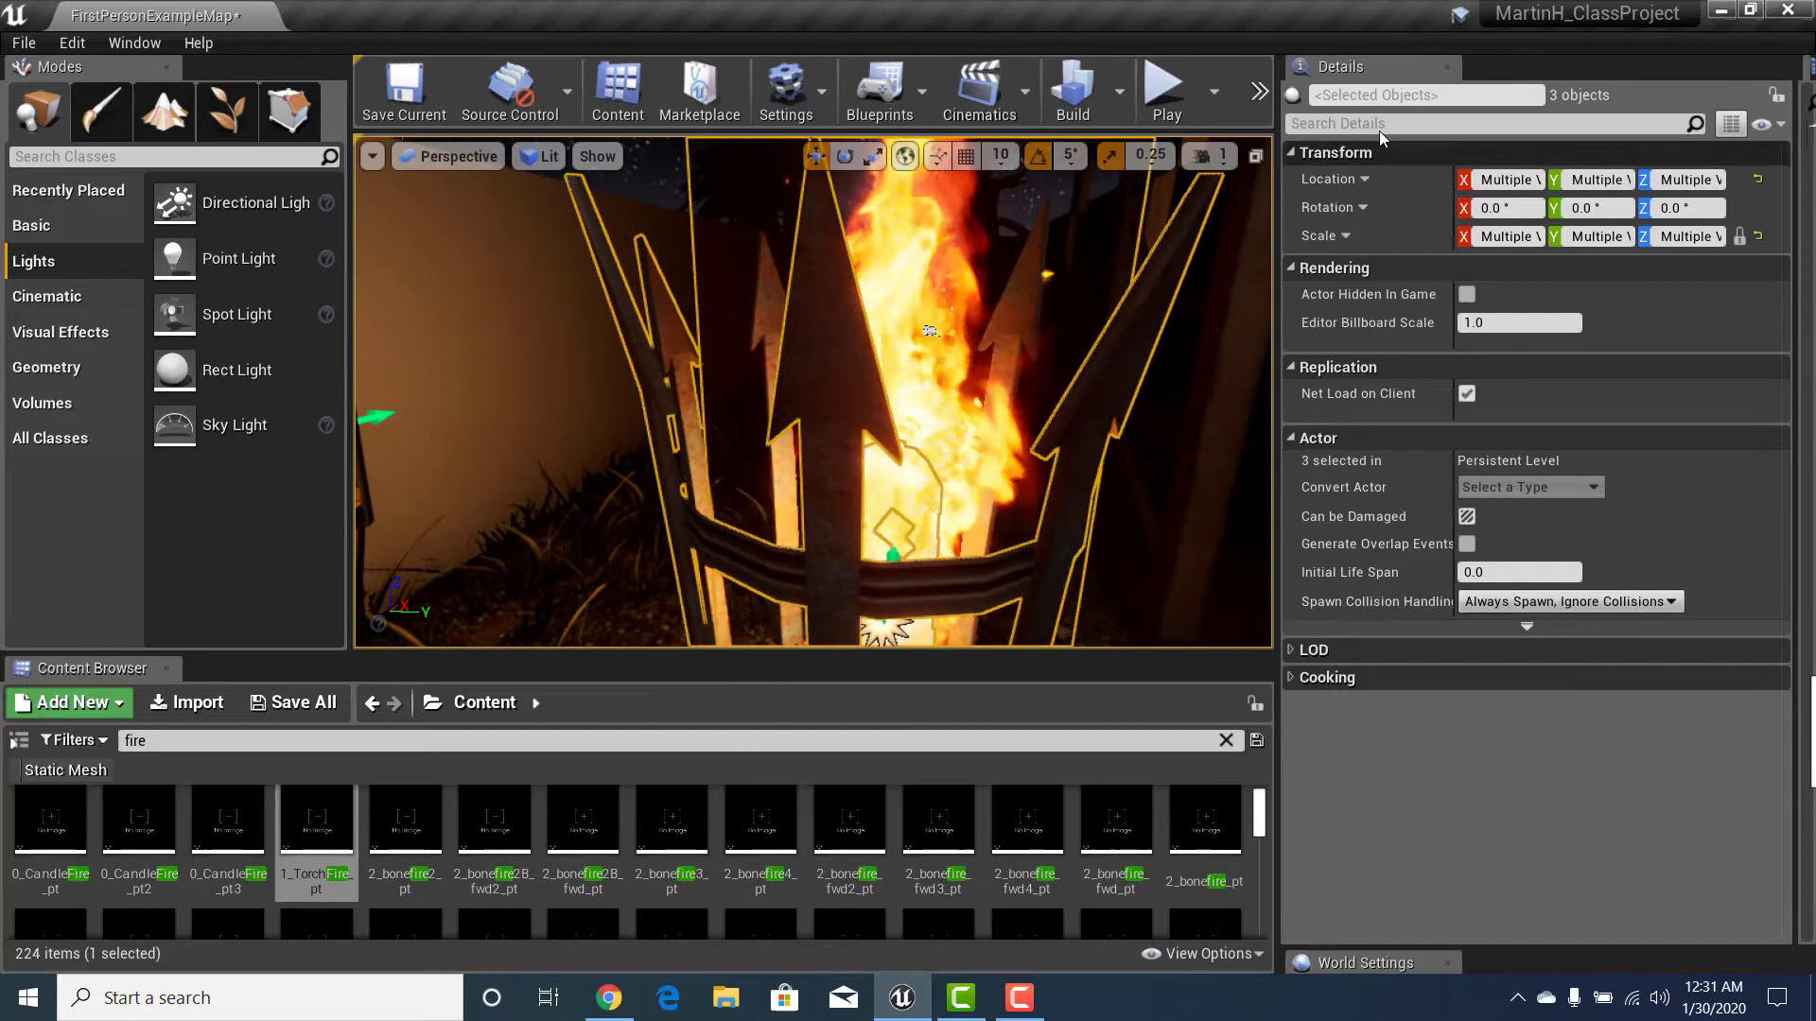
left_click(1209, 156)
left_click_drag(1227, 211, 1277, 211)
right_click_drag(1069, 379, 1310, 416)
left_click_drag(736, 466, 1239, 529)
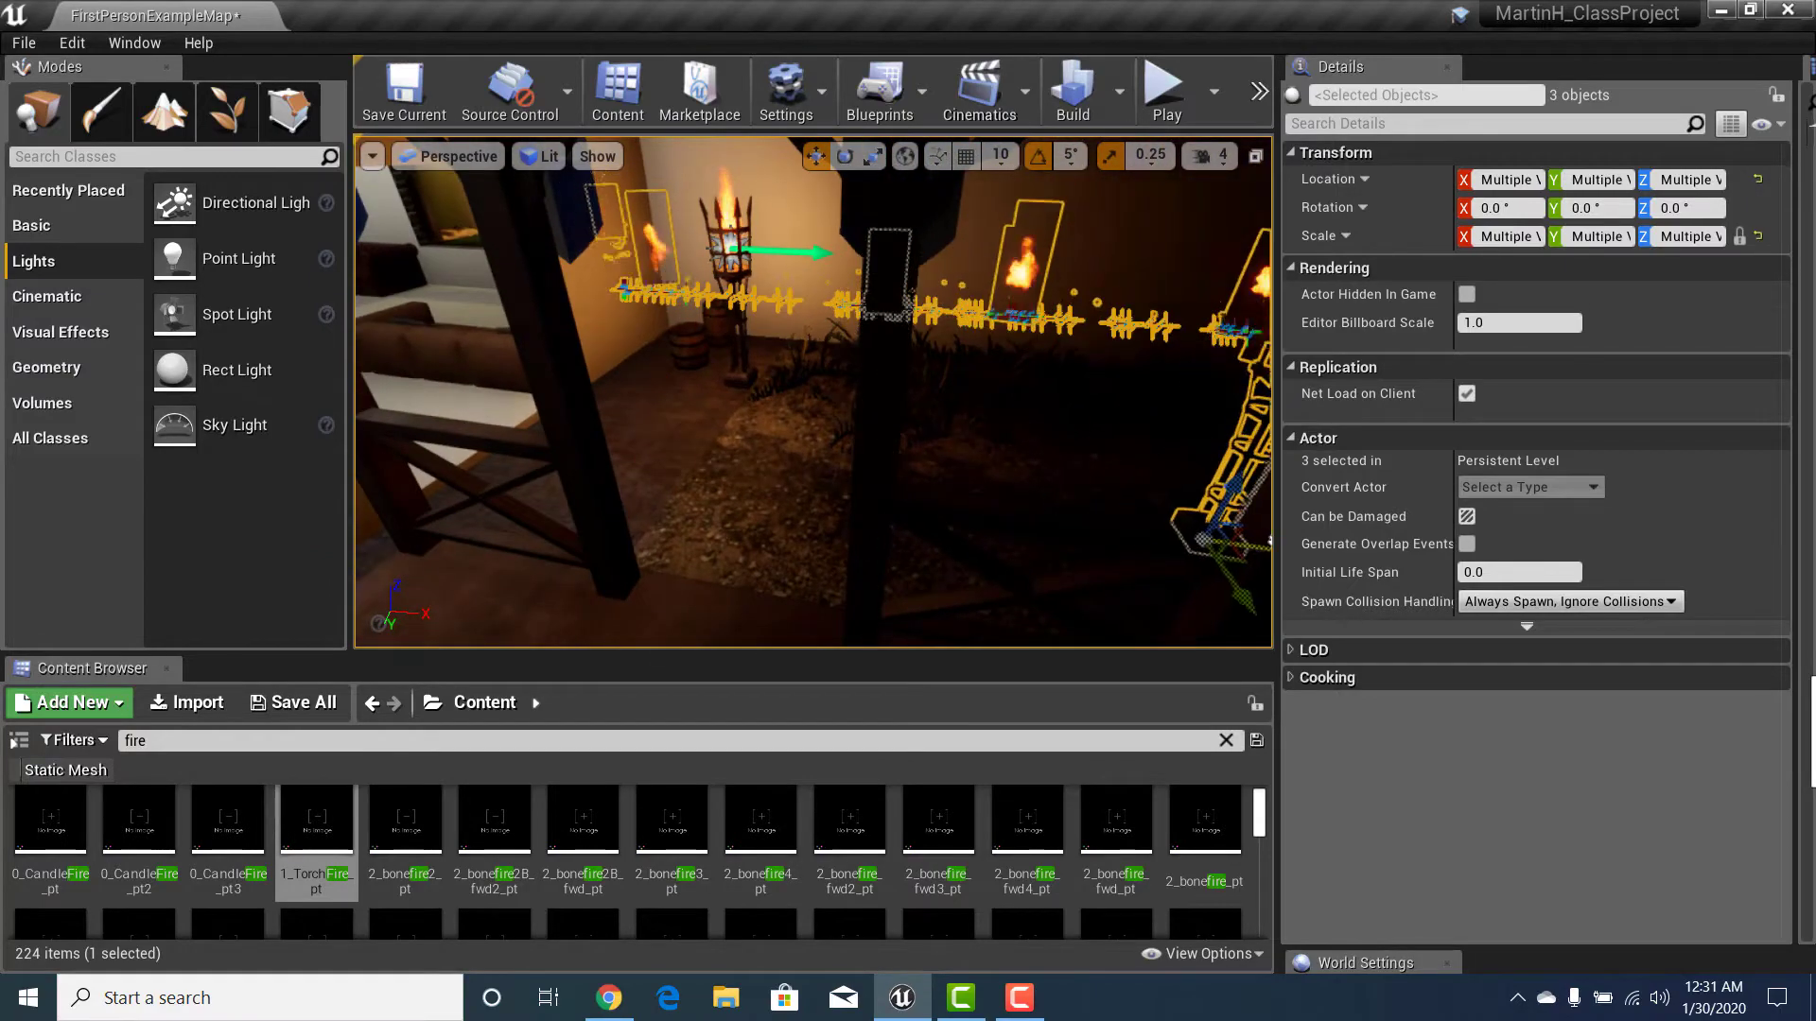
right_click_drag(1239, 529, 1478, 516)
left_click_drag(543, 461, 796, 417)
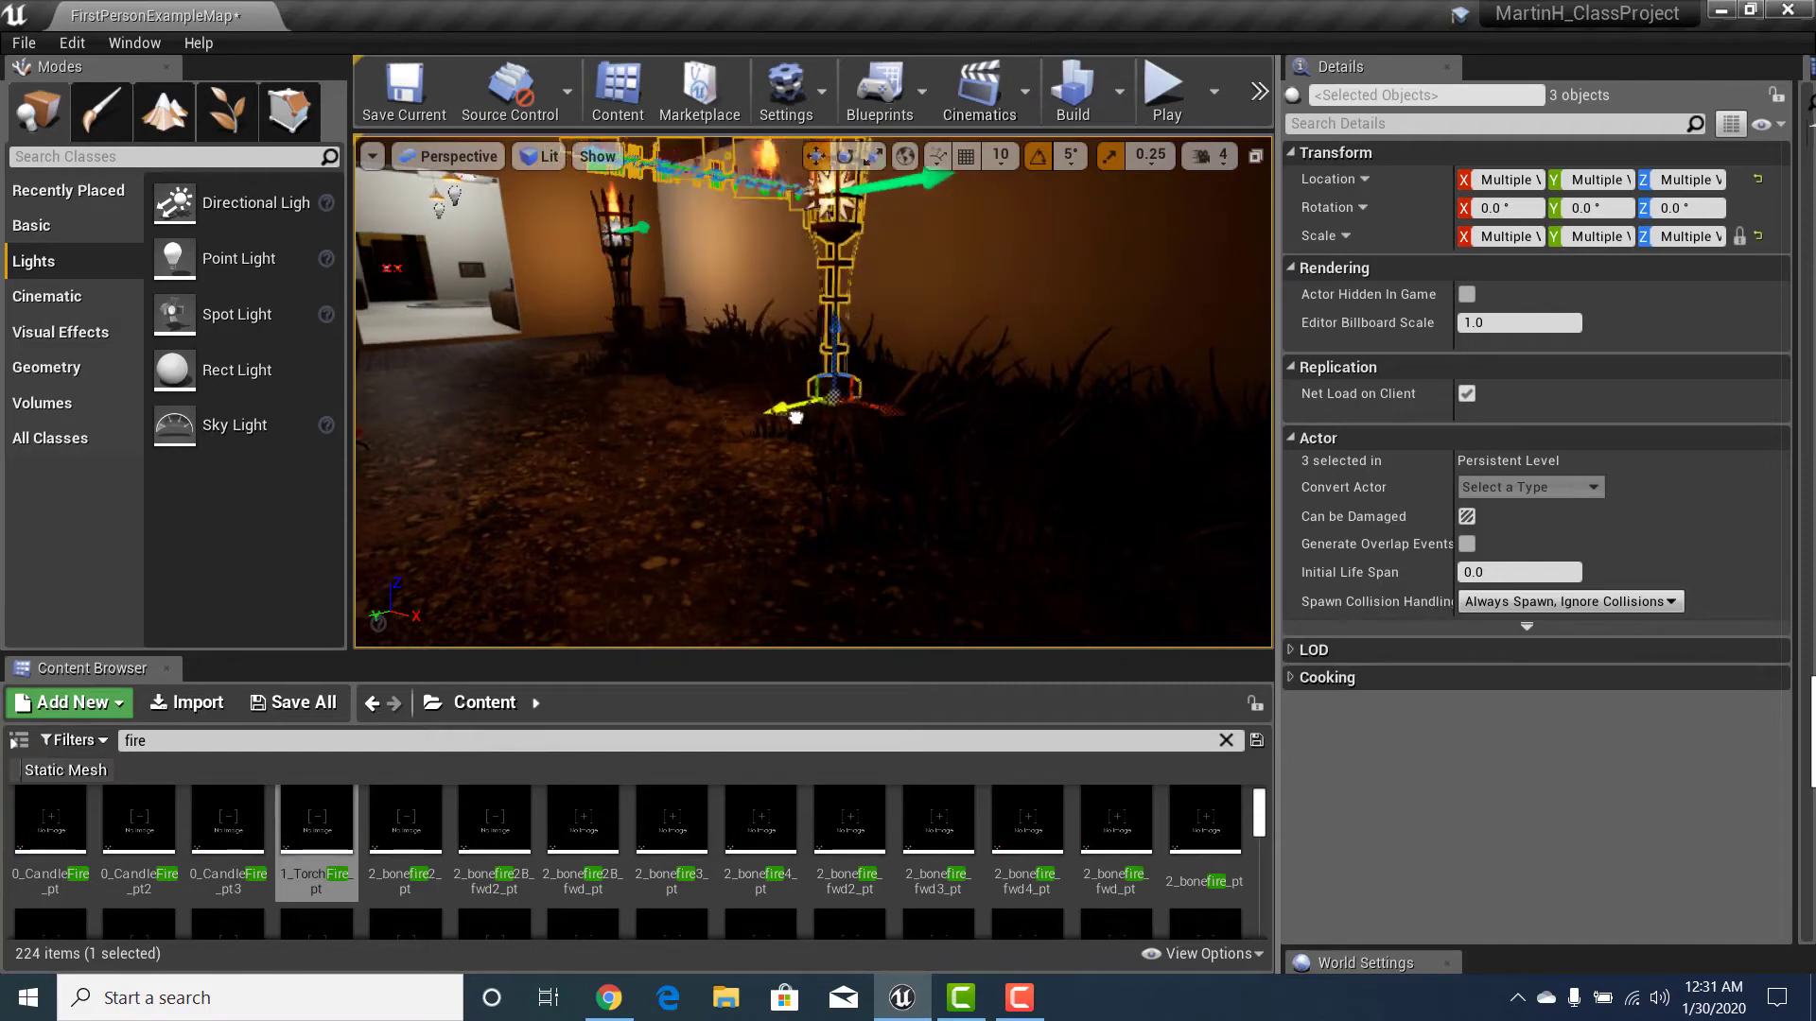
right_click_drag(833, 410, 856, 350)
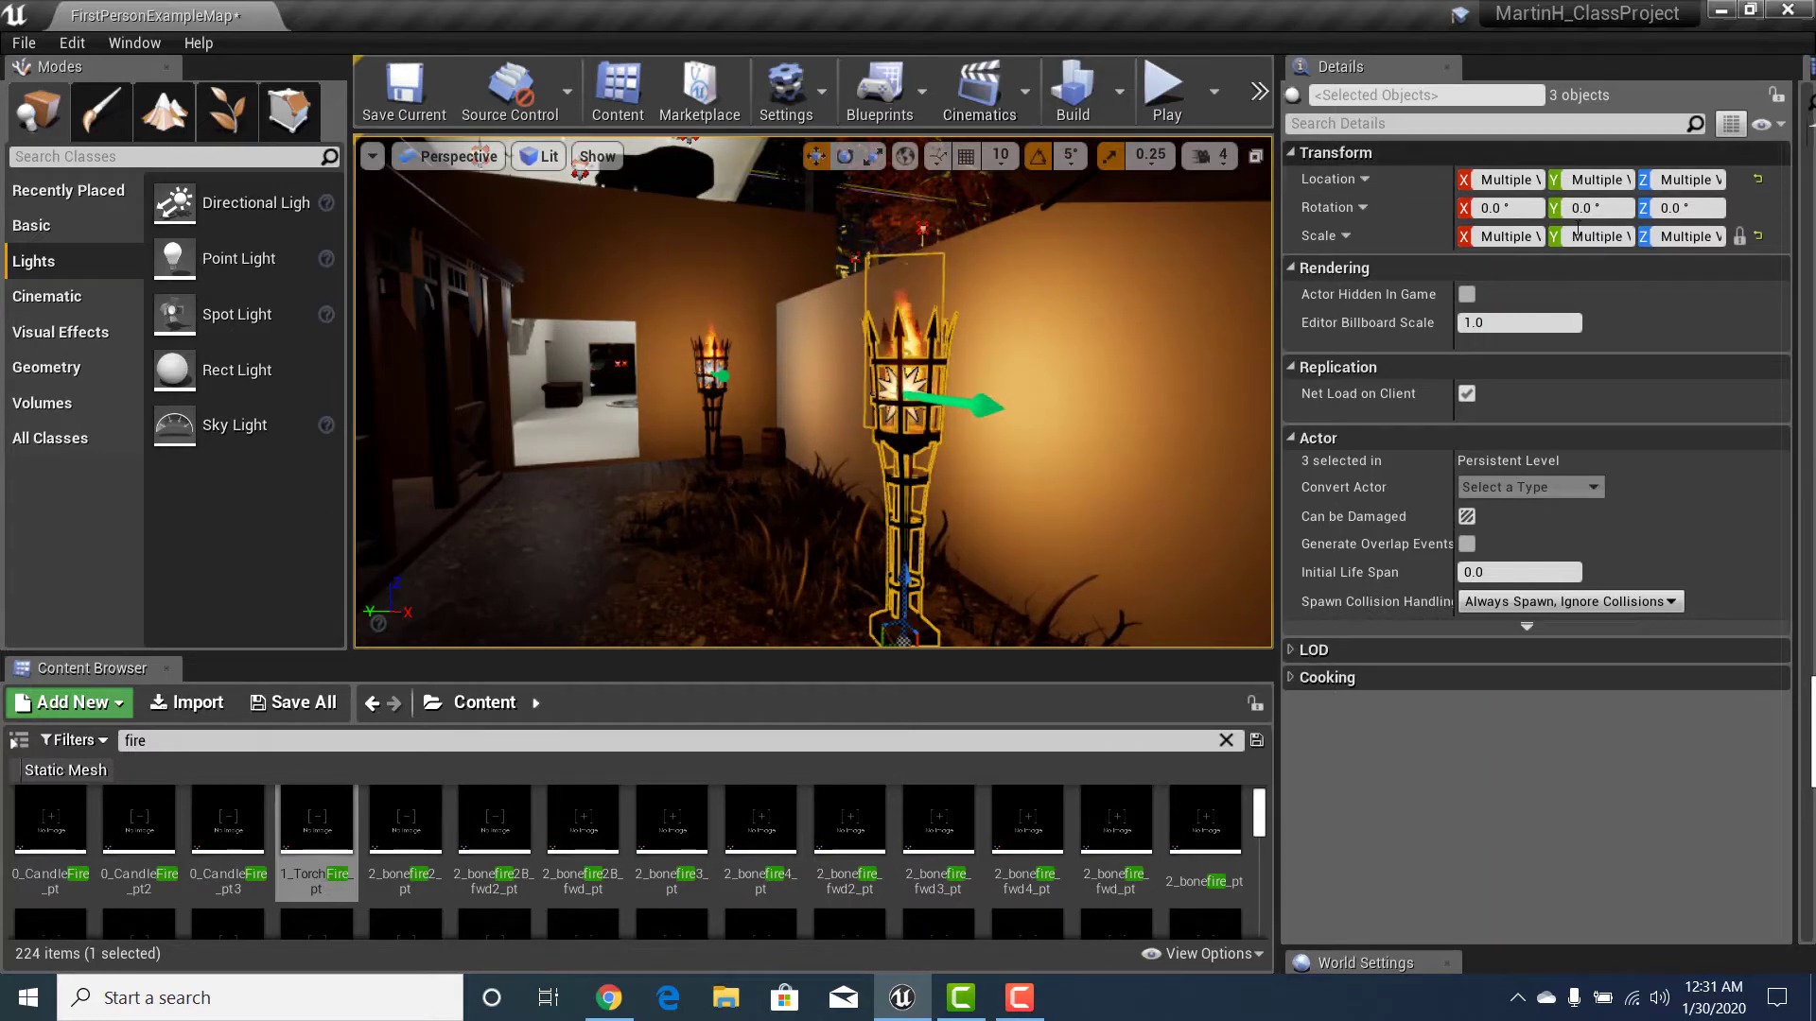
mouse_move(1063, 329)
right_mouse_down()
mouse_move(1061, 288)
mouse_move(1076, 296)
mouse_move(1063, 329)
right_mouse_up()
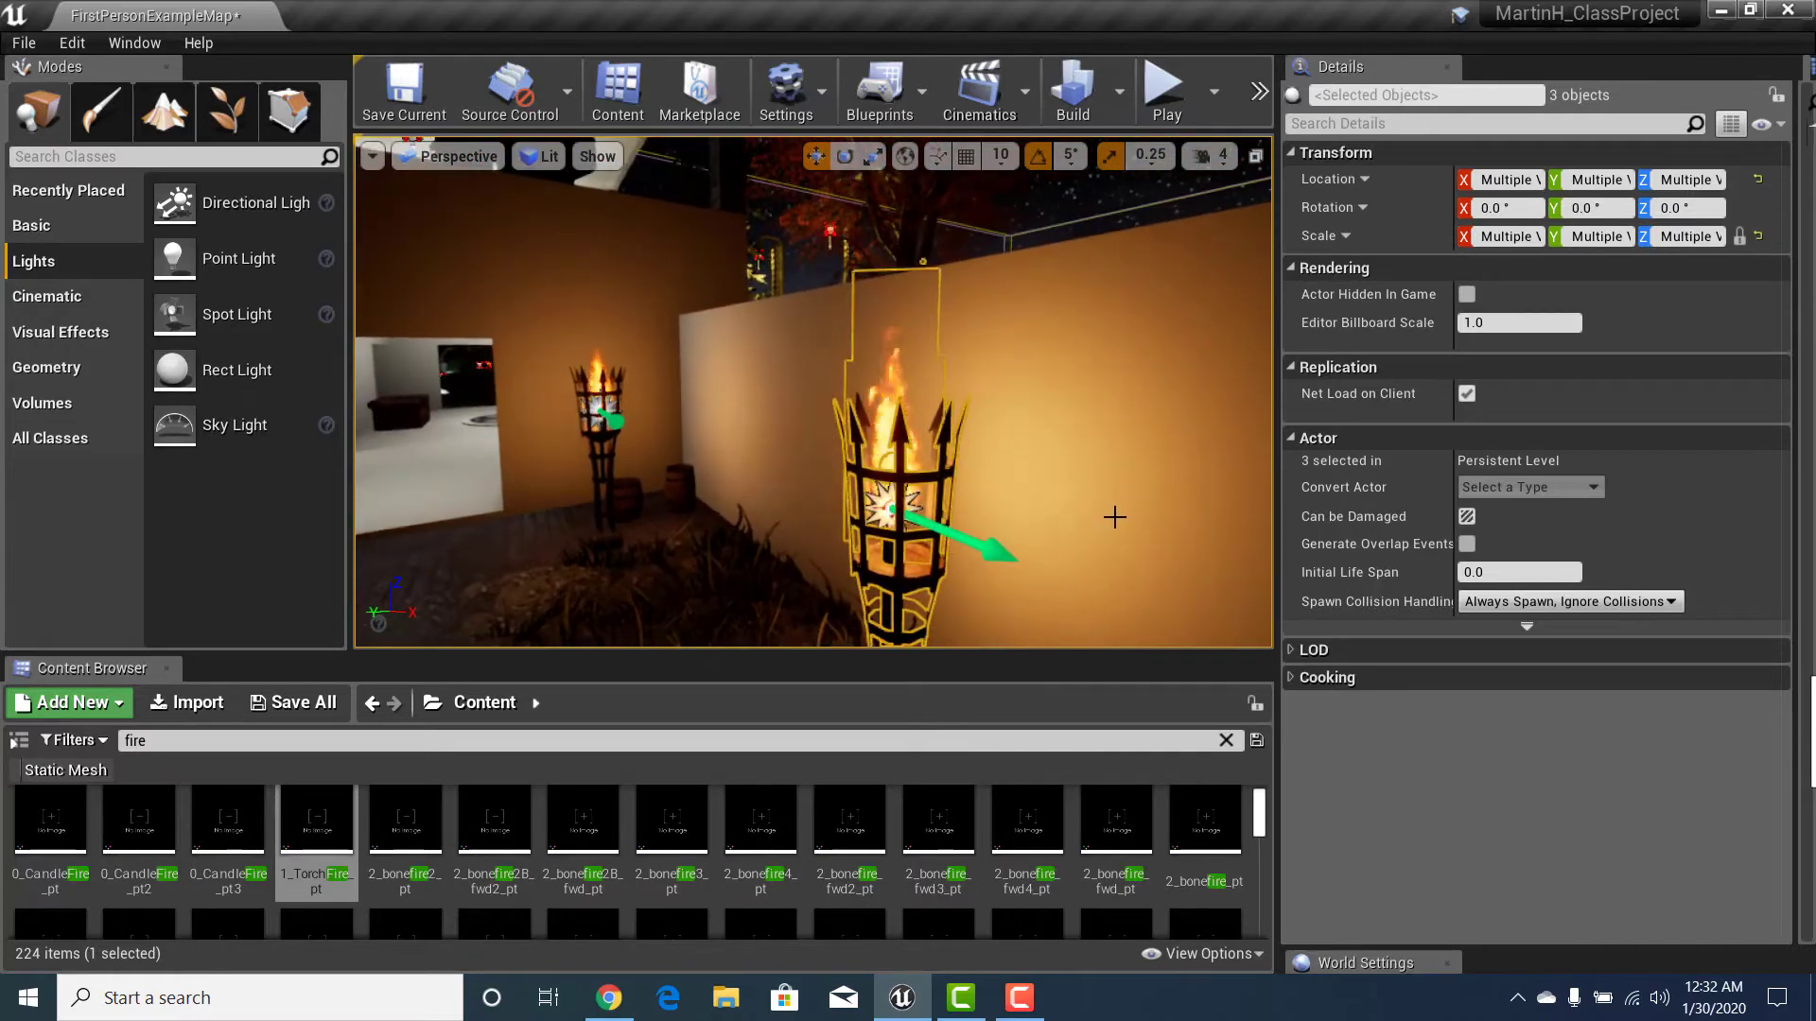
Step: Open the 1_TorchFire_pt particle system of the moved torch for editing
left_click(884, 388)
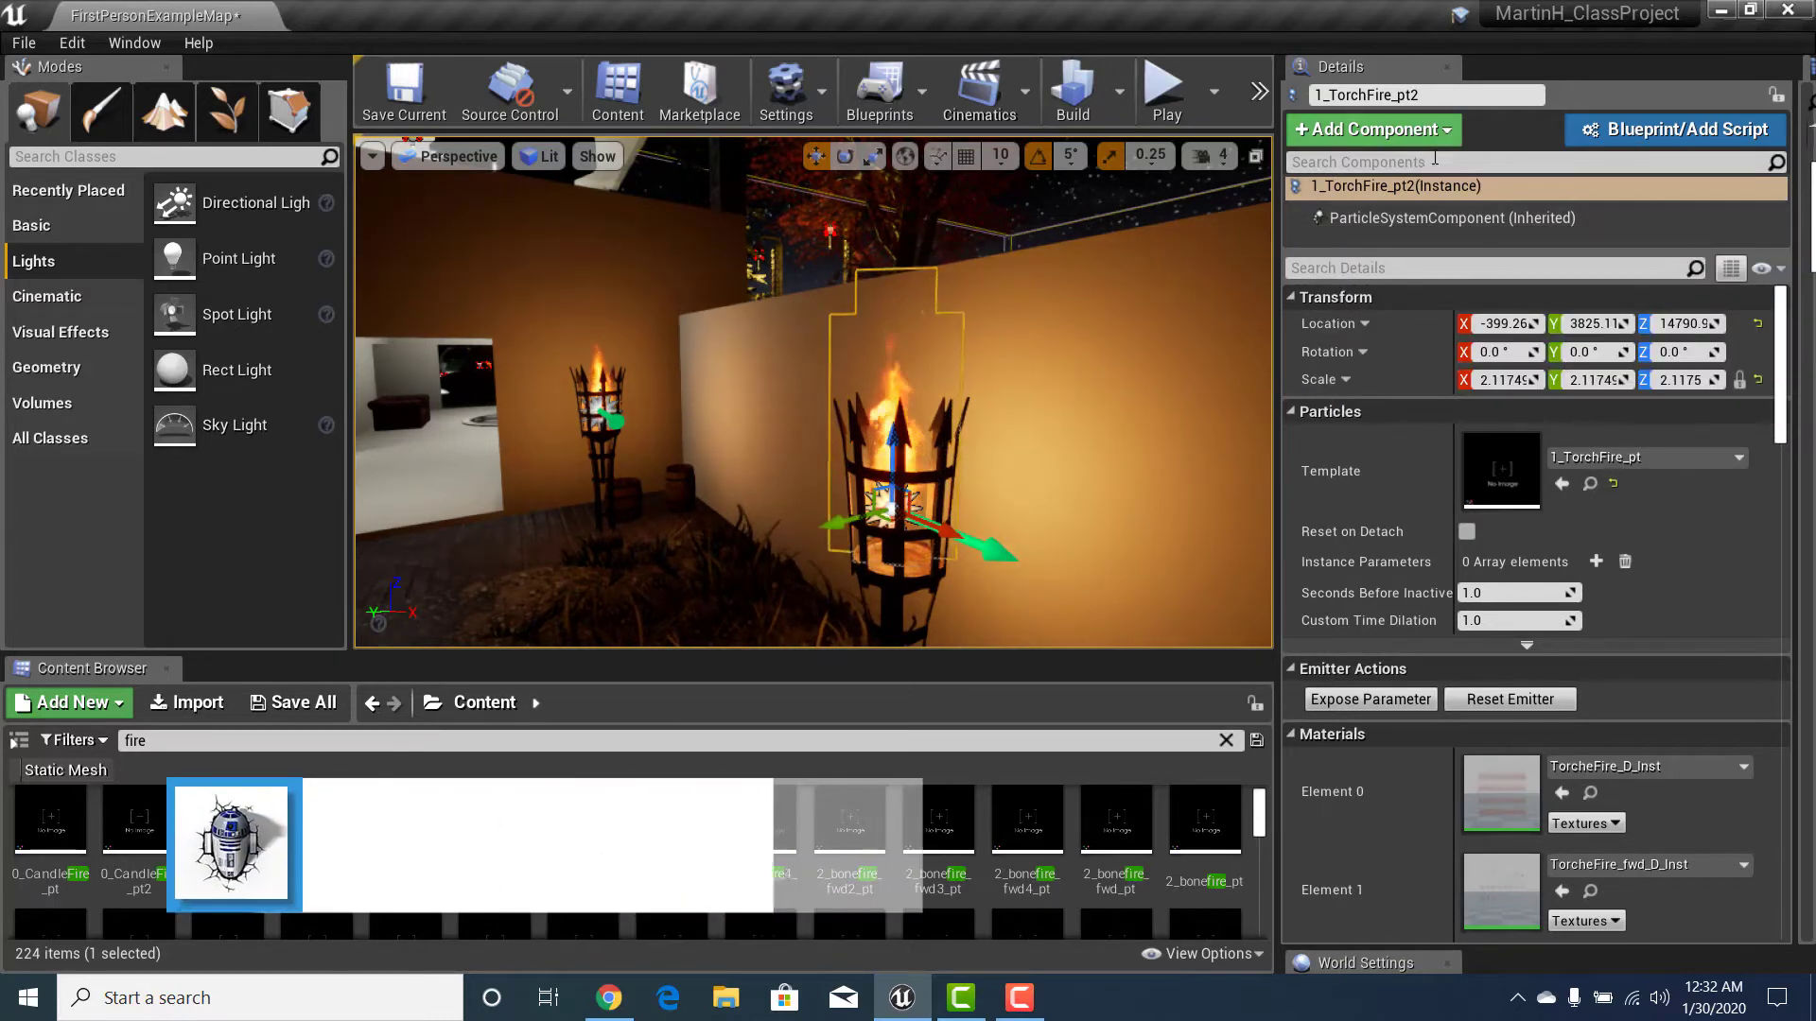
left_click(1433, 219)
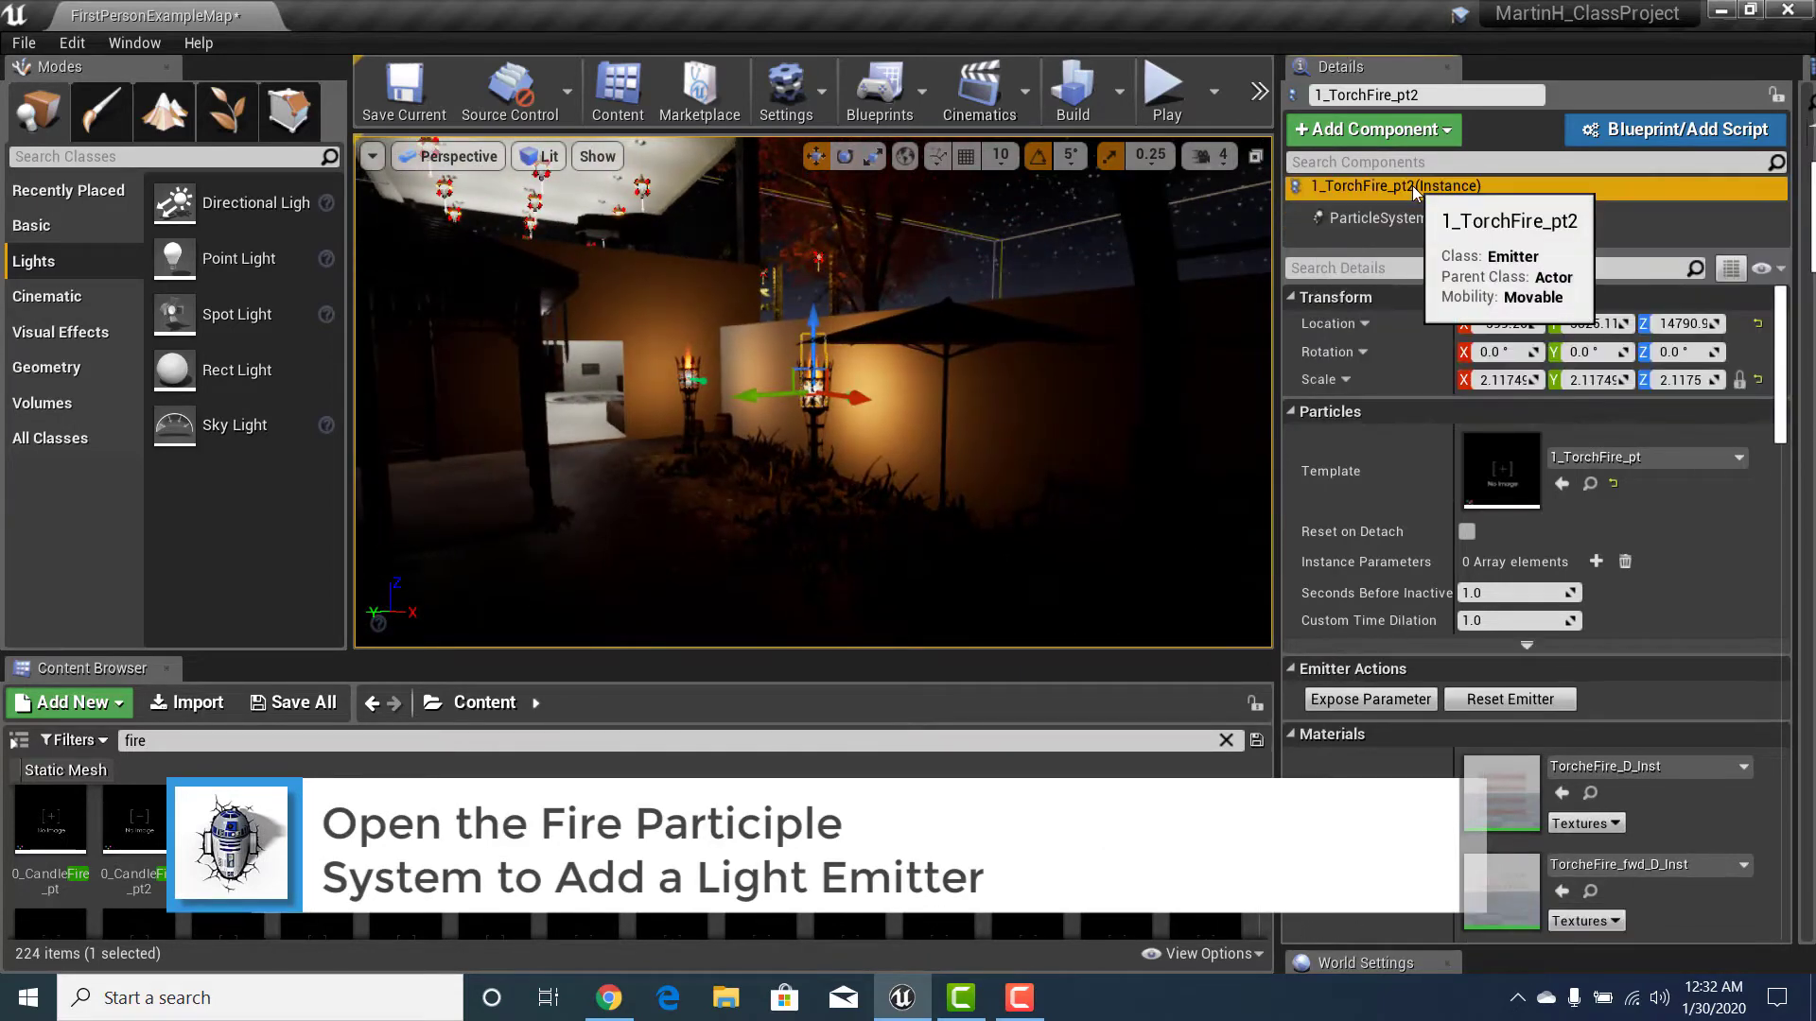
left_click(1411, 185)
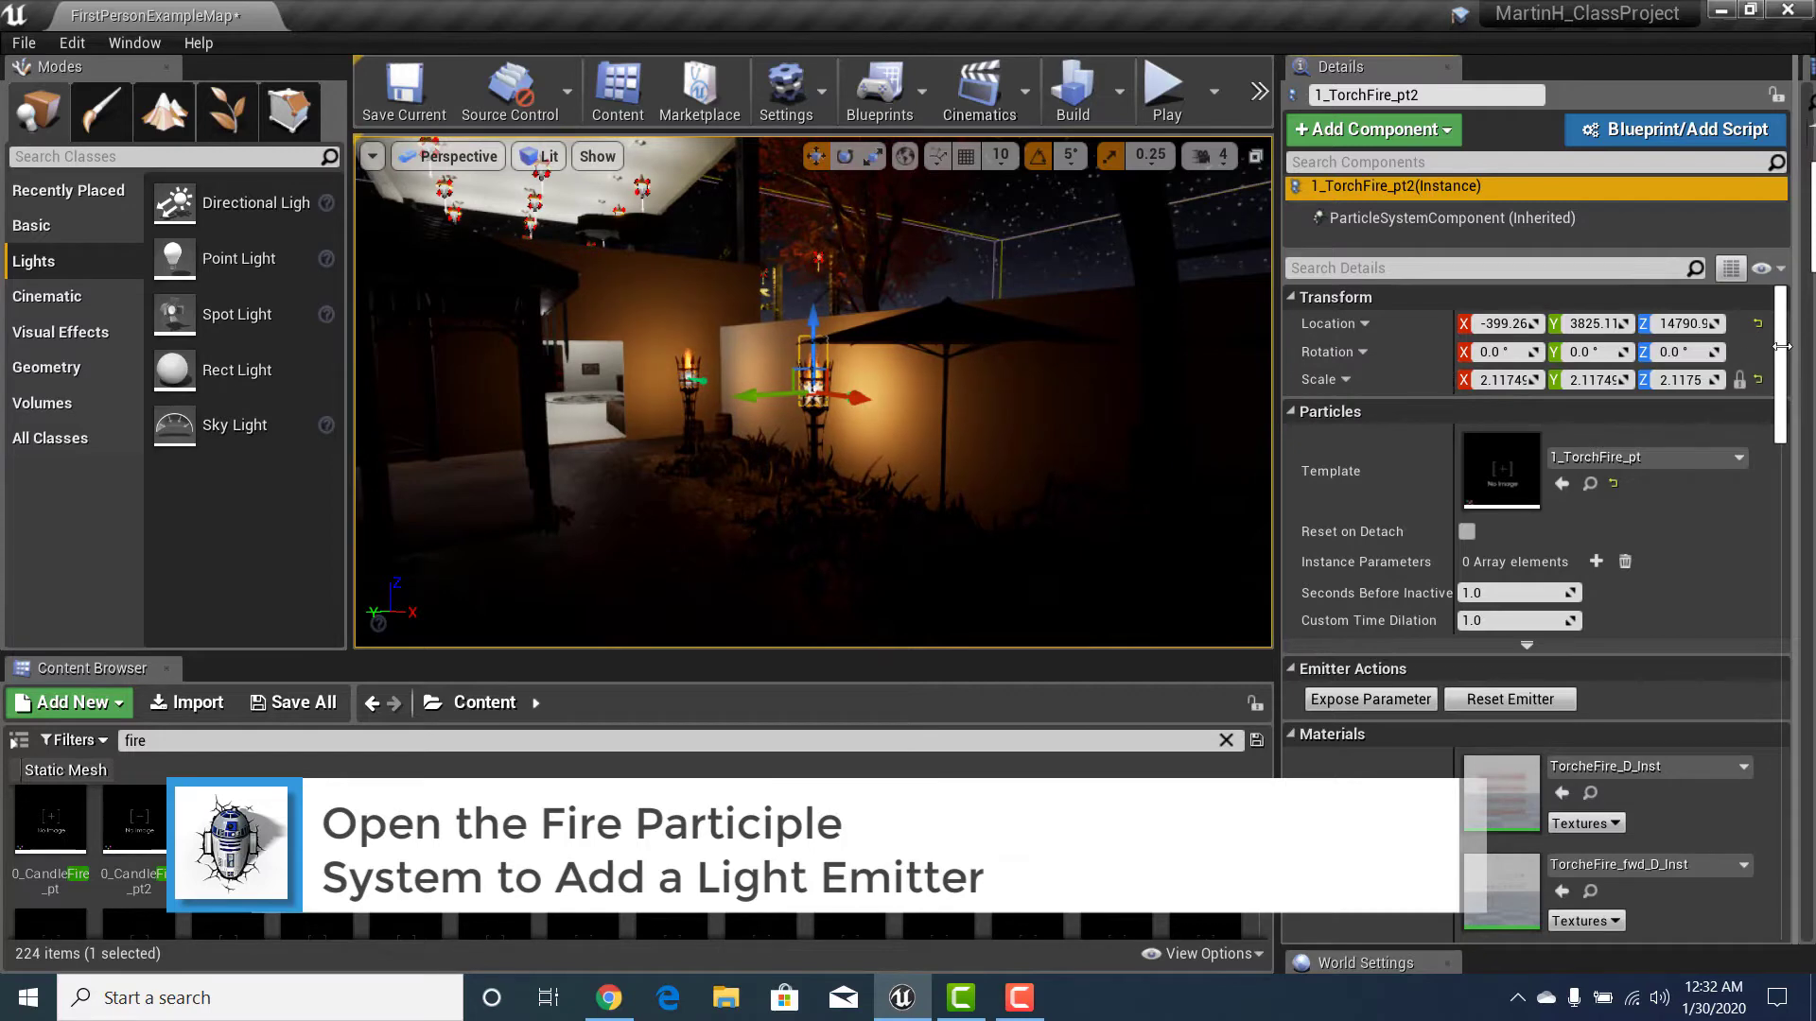
left_click_drag(1795, 346, 1310, 359)
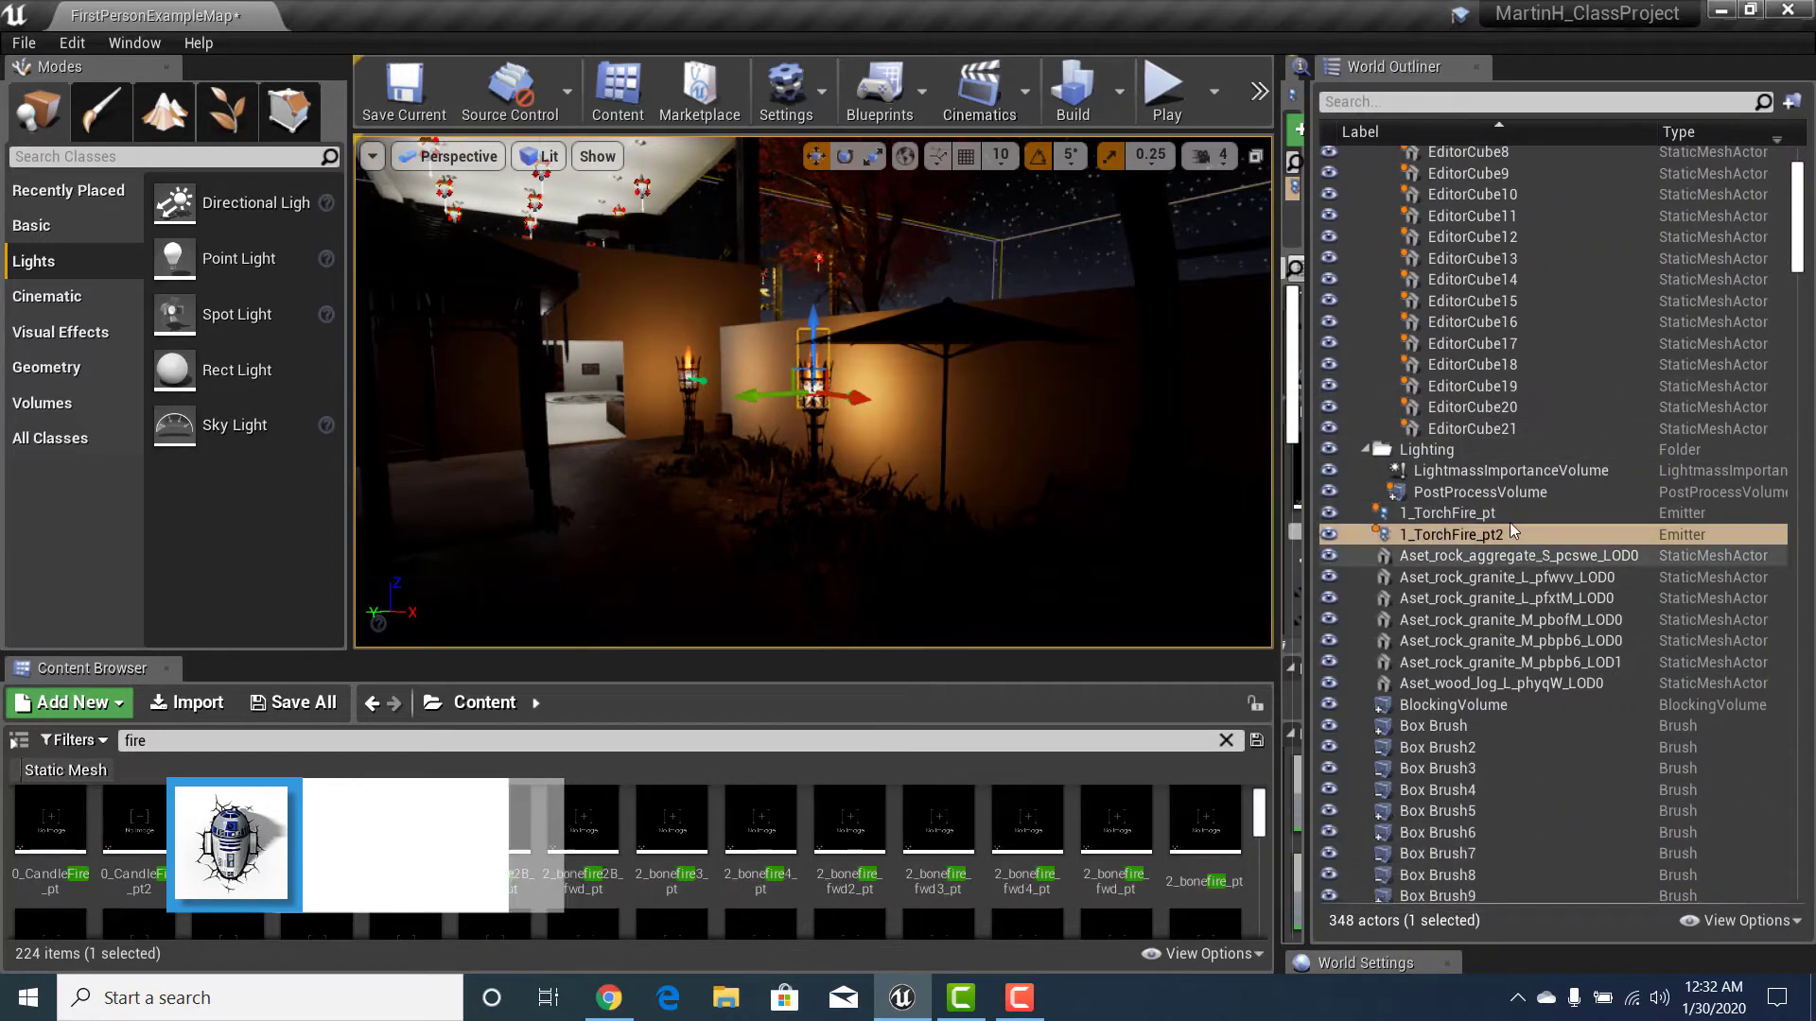
right_click(1474, 535)
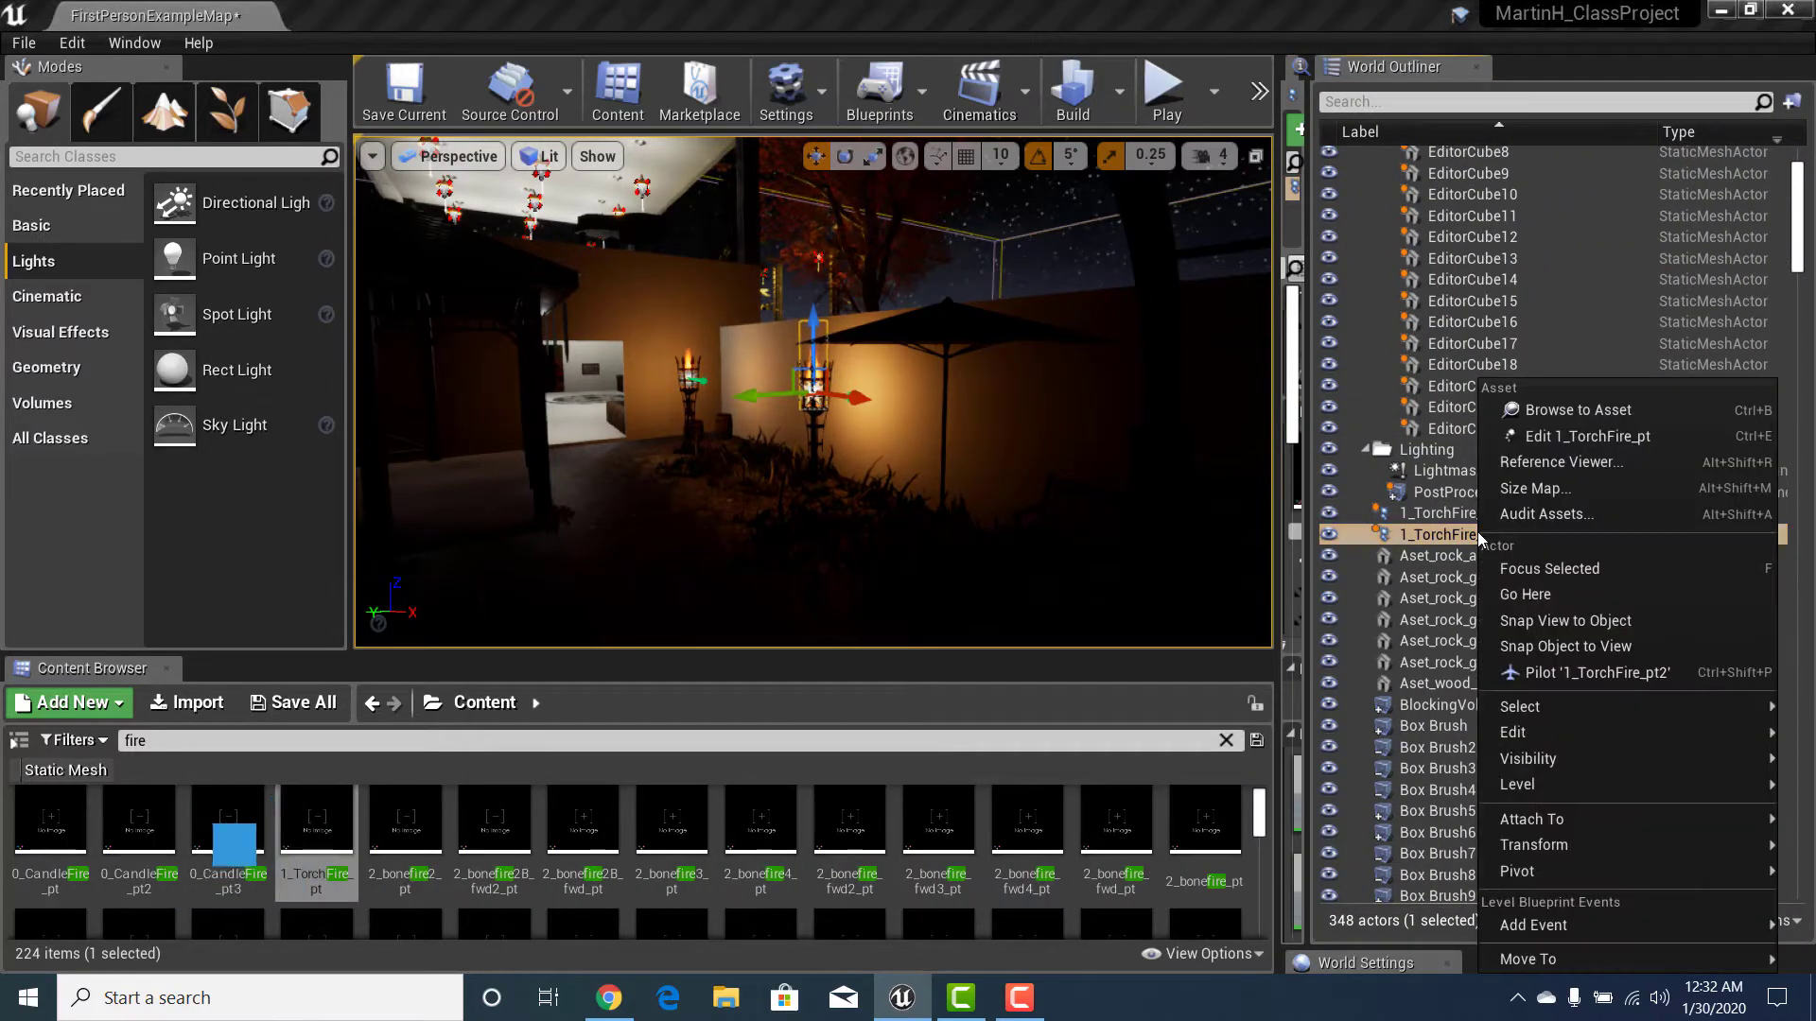
left_click(1559, 437)
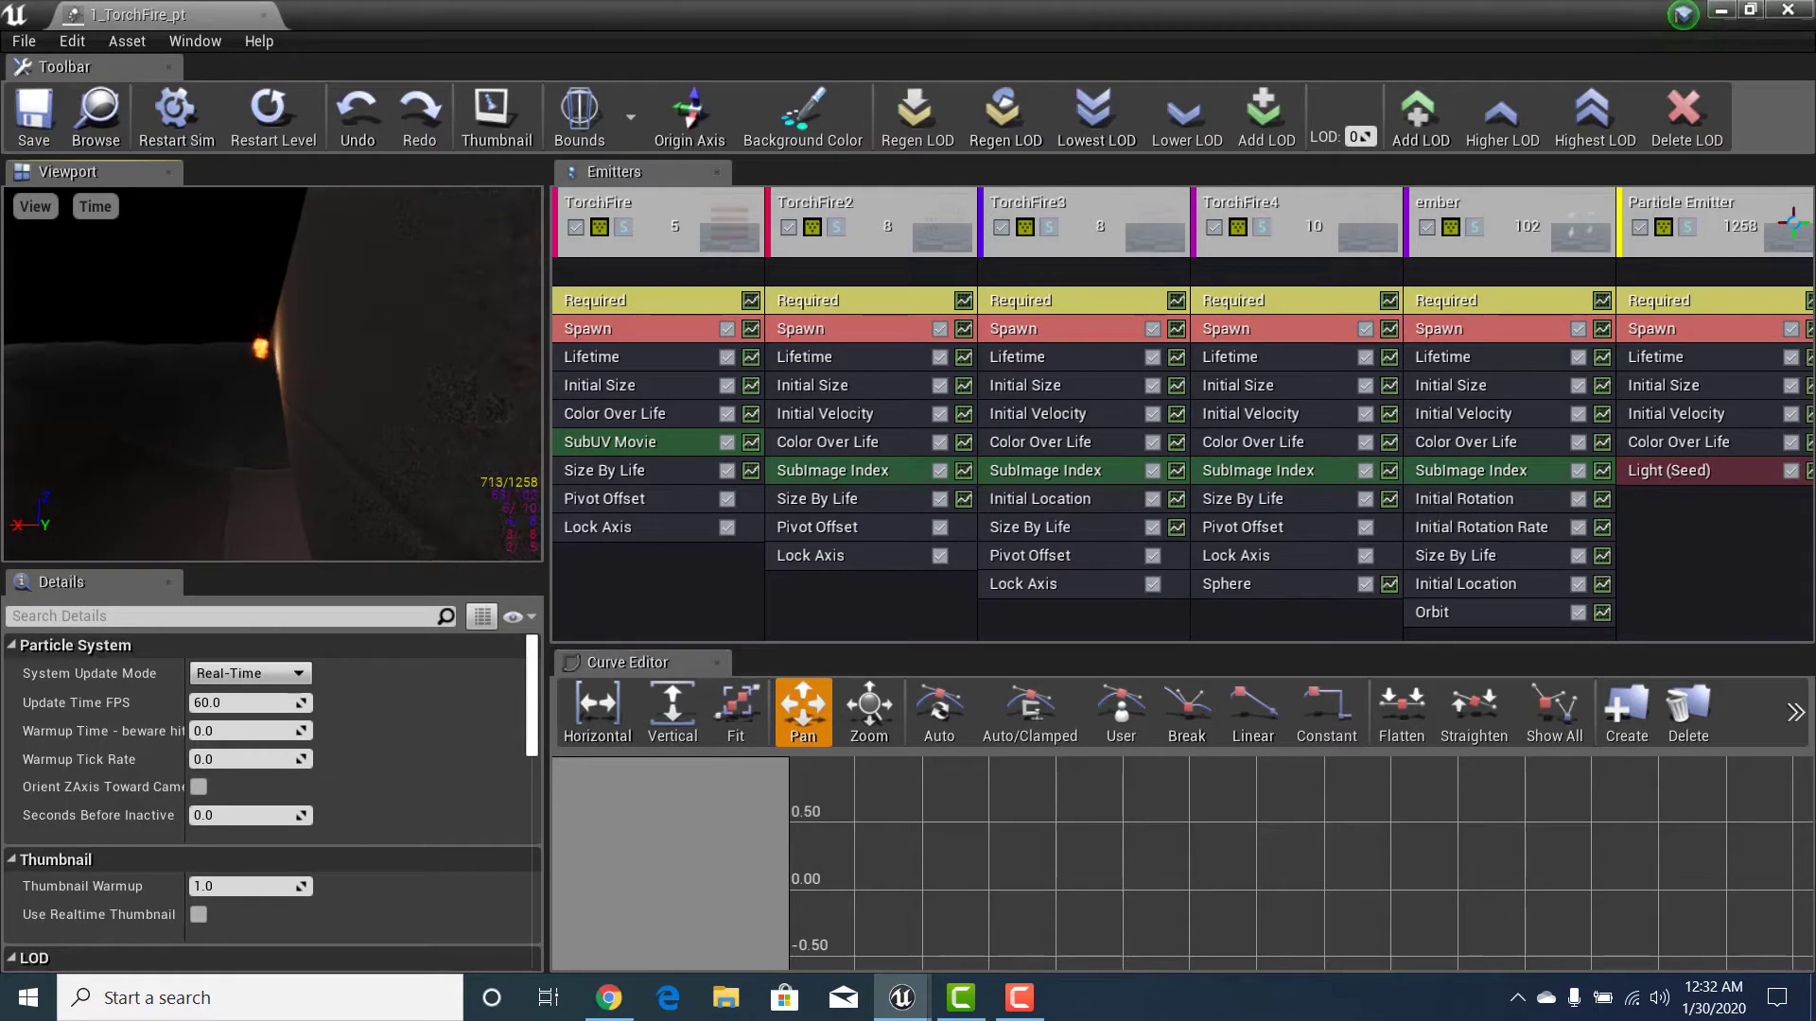
Step: Move the particle preview's floor mesh to Y 149, Z -38 in its geometry properties
left_click_drag(321, 397, 501, 383)
left_click_drag(378, 383, 364, 308)
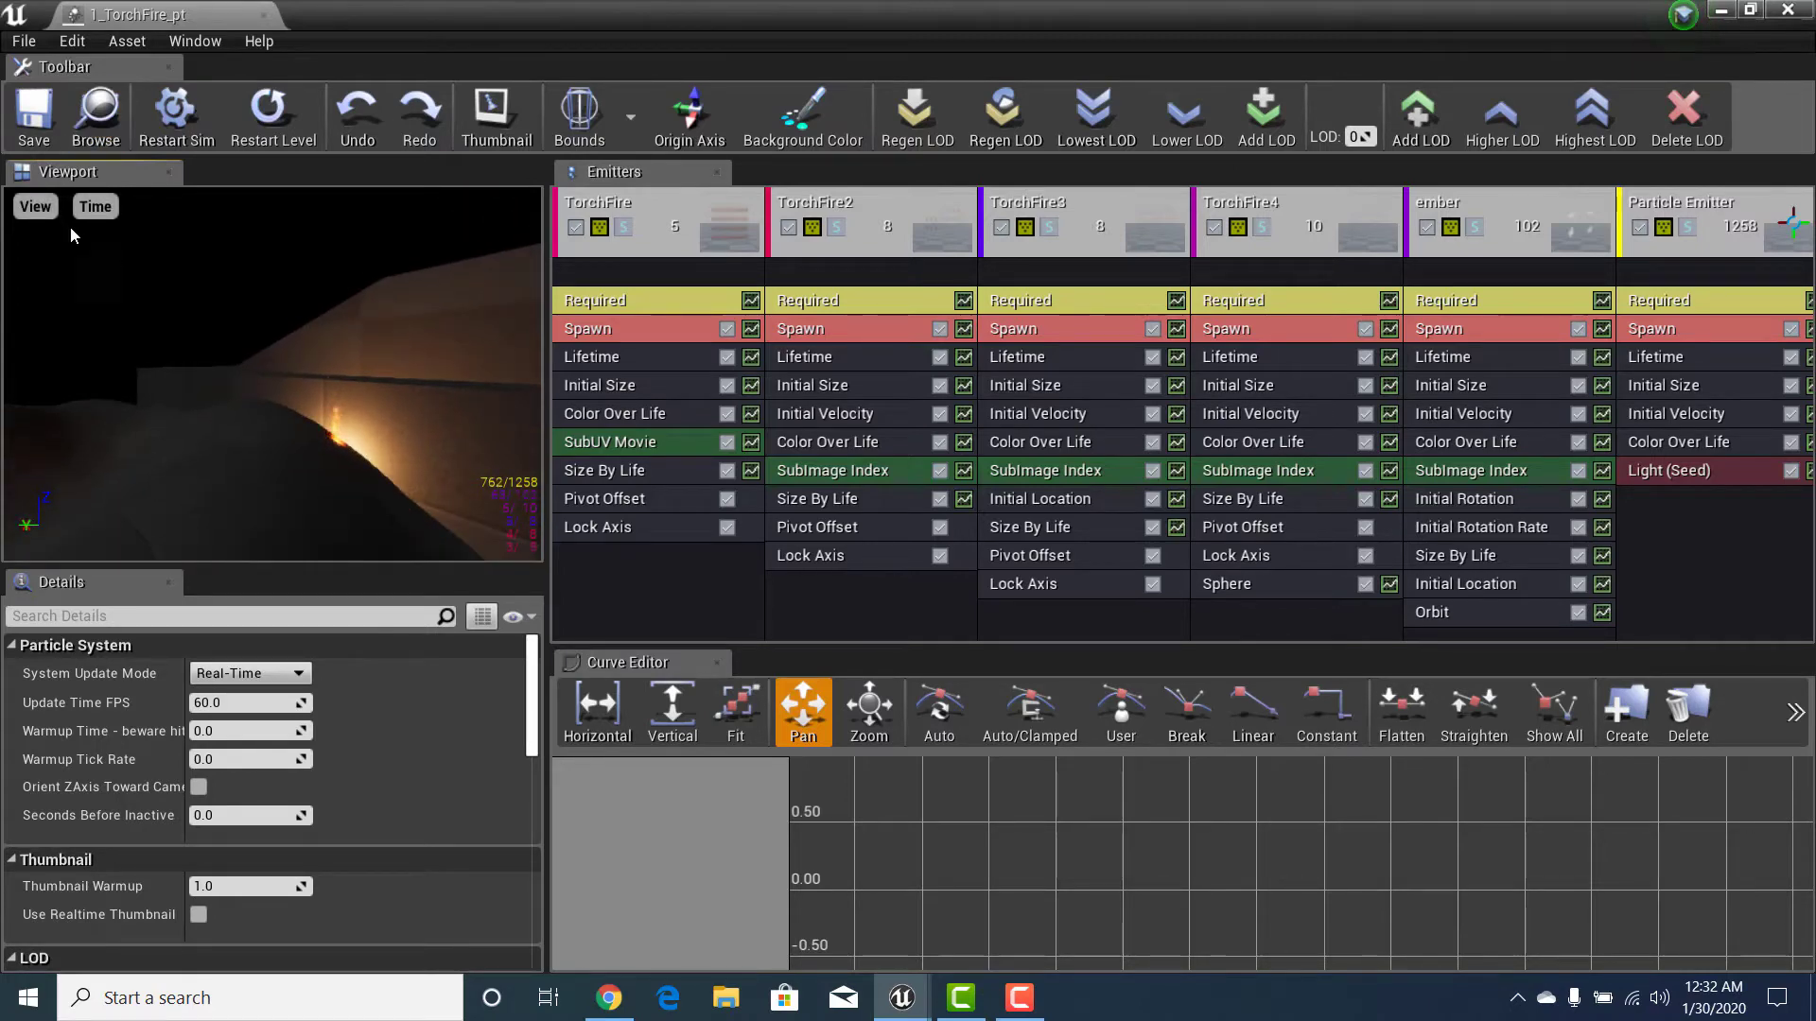
left_click(34, 208)
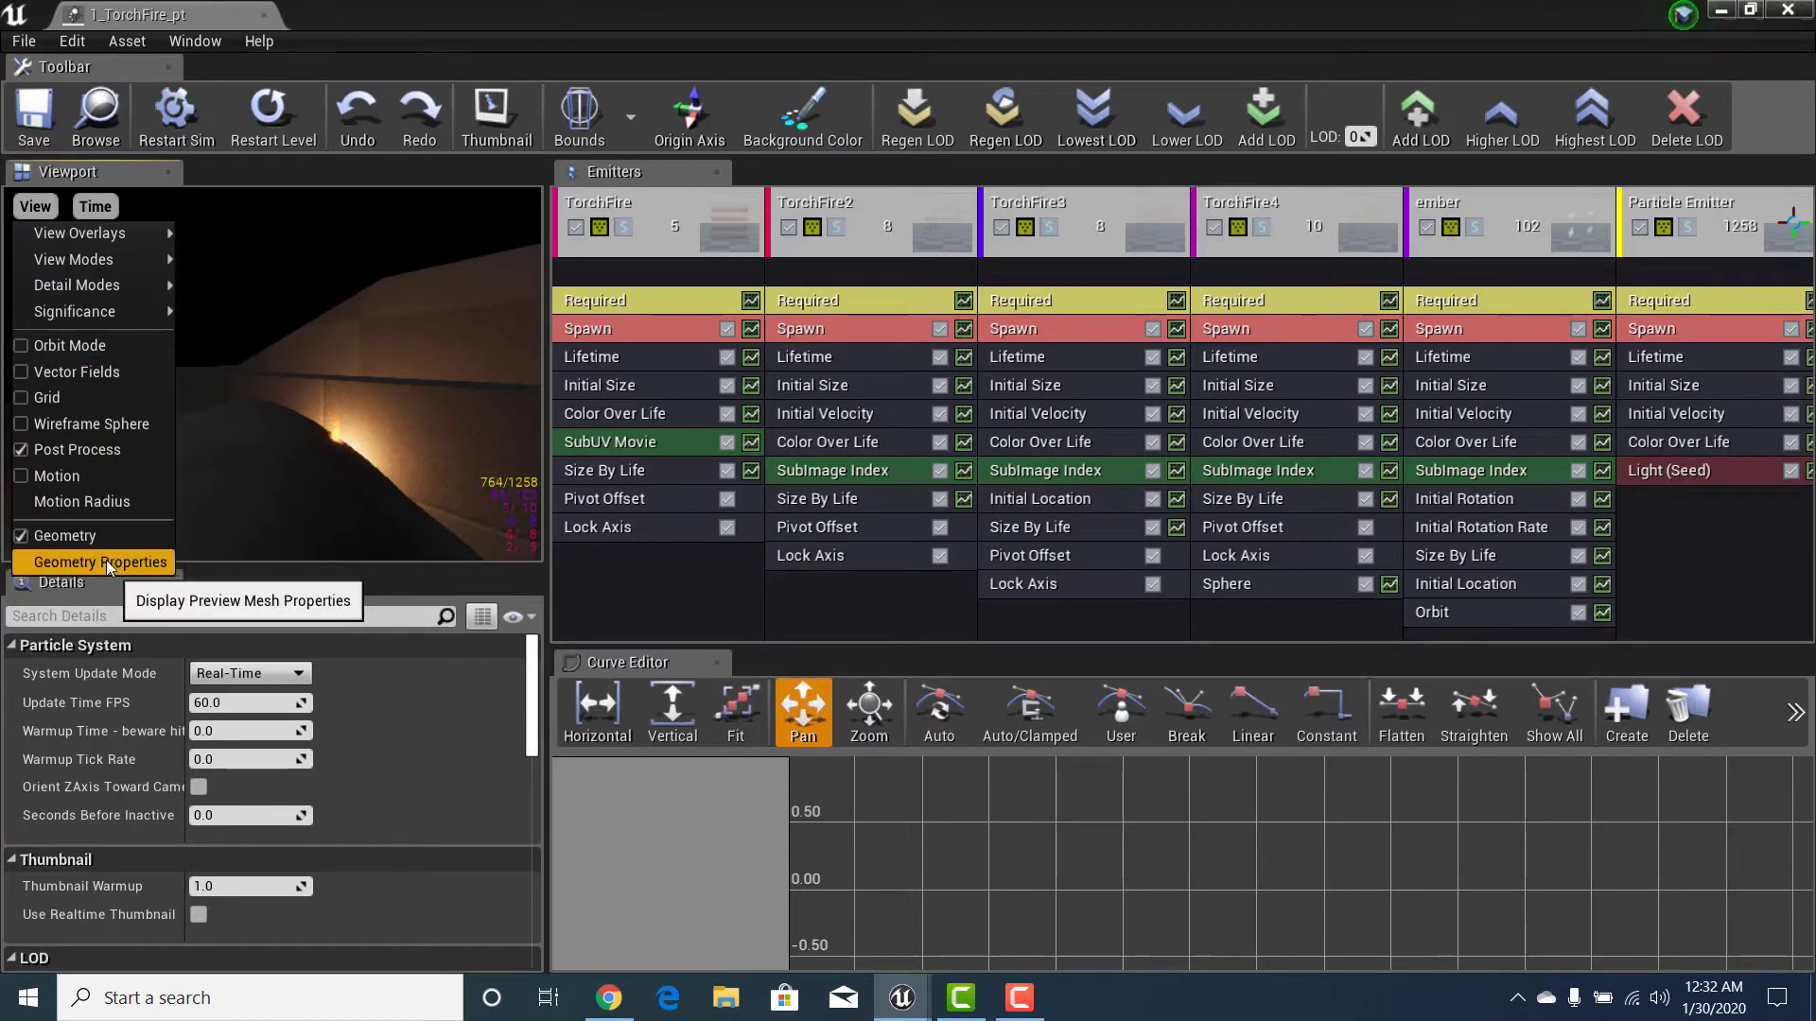
left_click(95, 206)
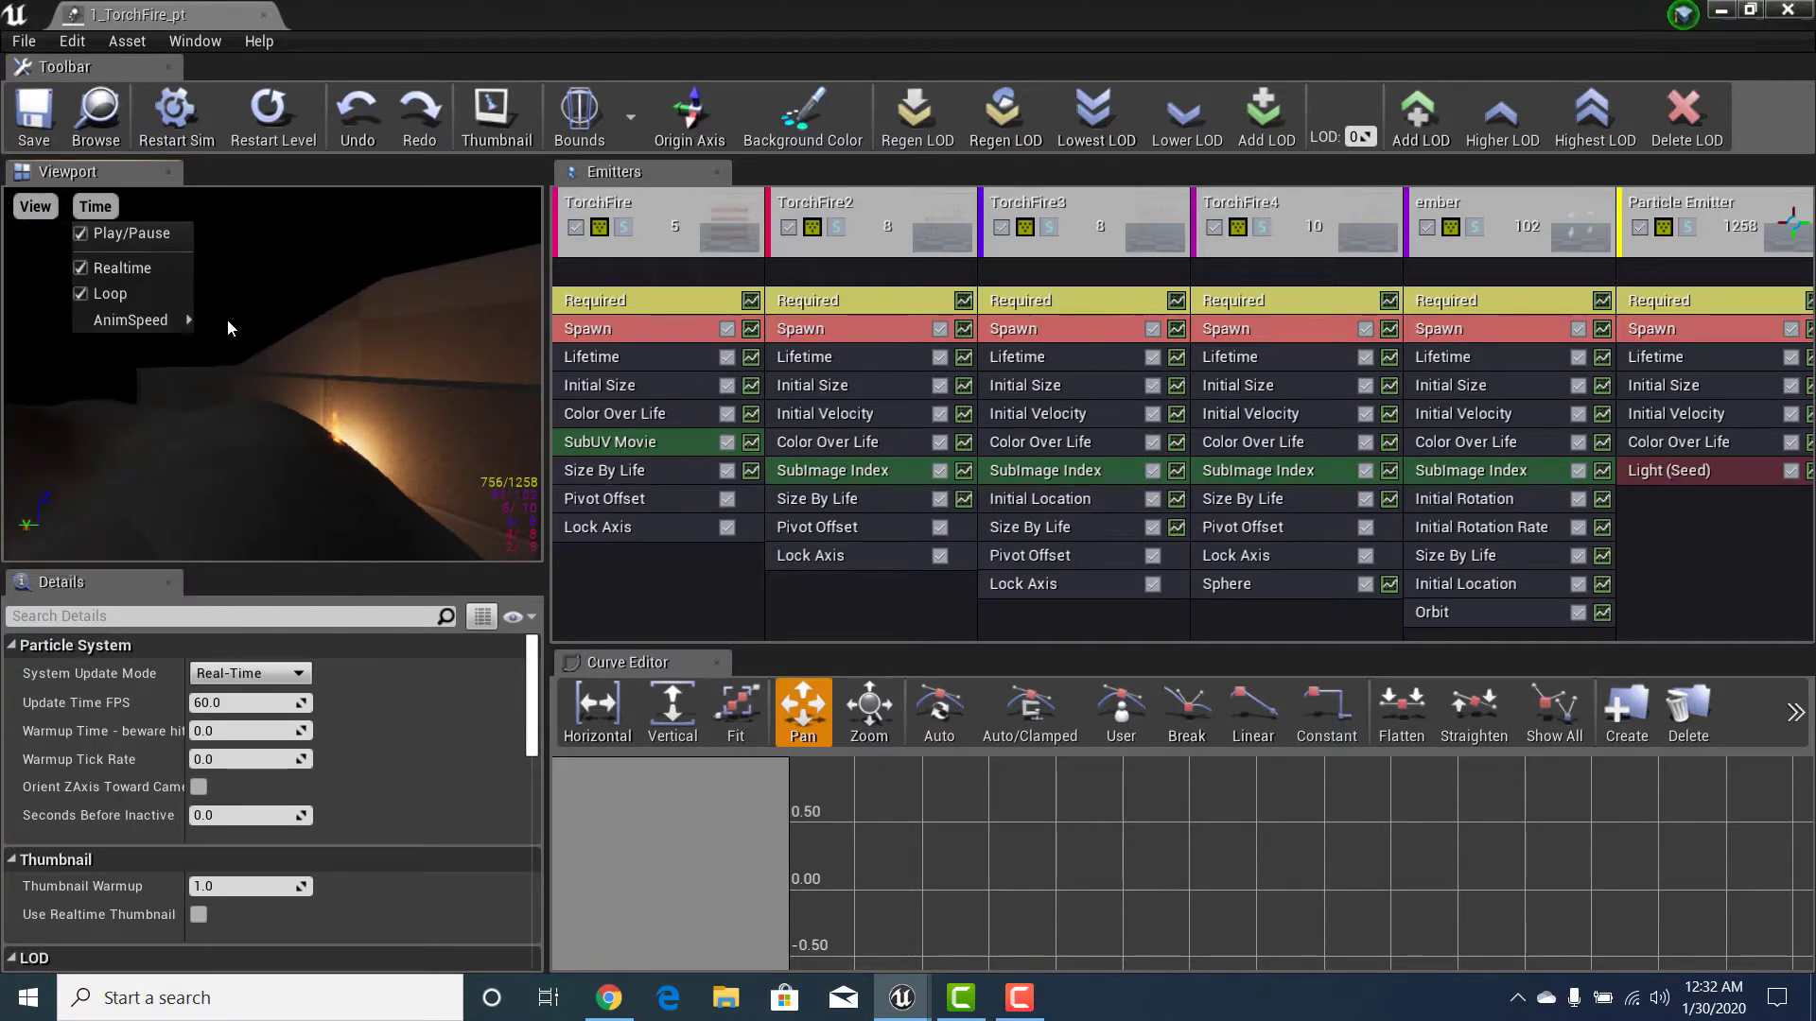
left_click(42, 210)
left_click(35, 206)
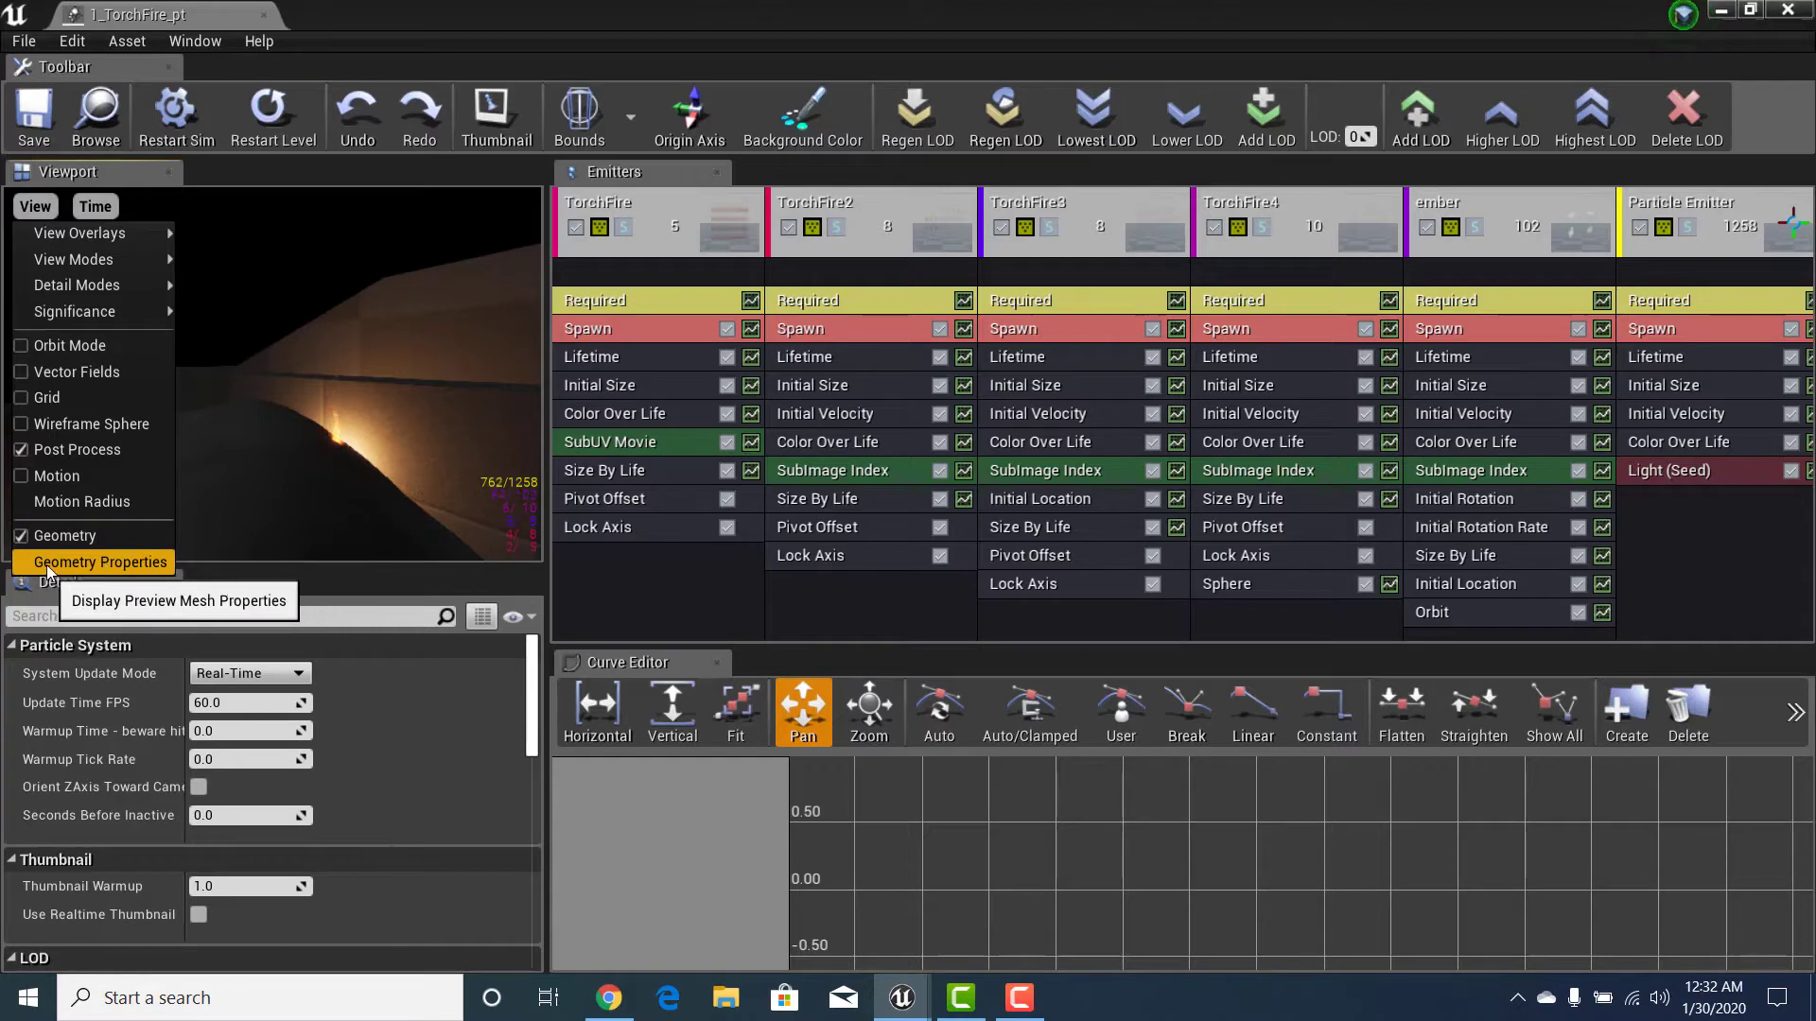
left_click(122, 565)
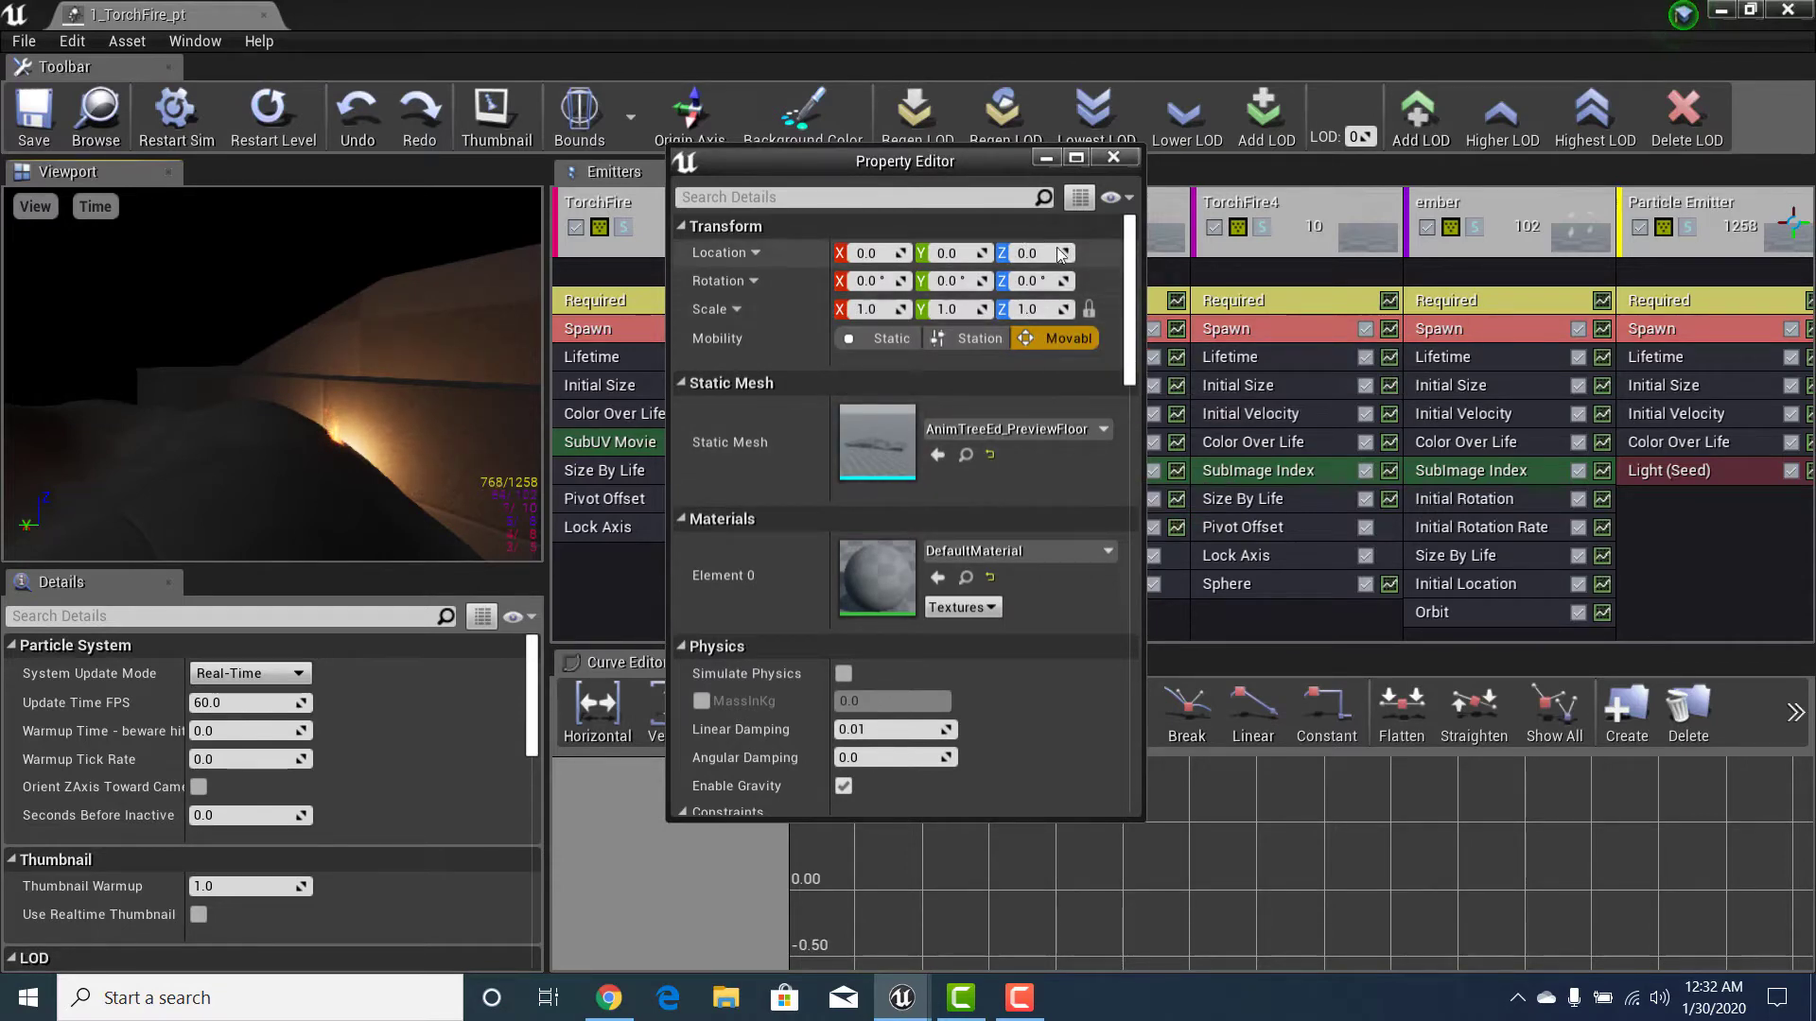
mouse_move(1035, 252)
left_mouse_down()
mouse_move(945, 253)
mouse_move(1049, 253)
left_mouse_up()
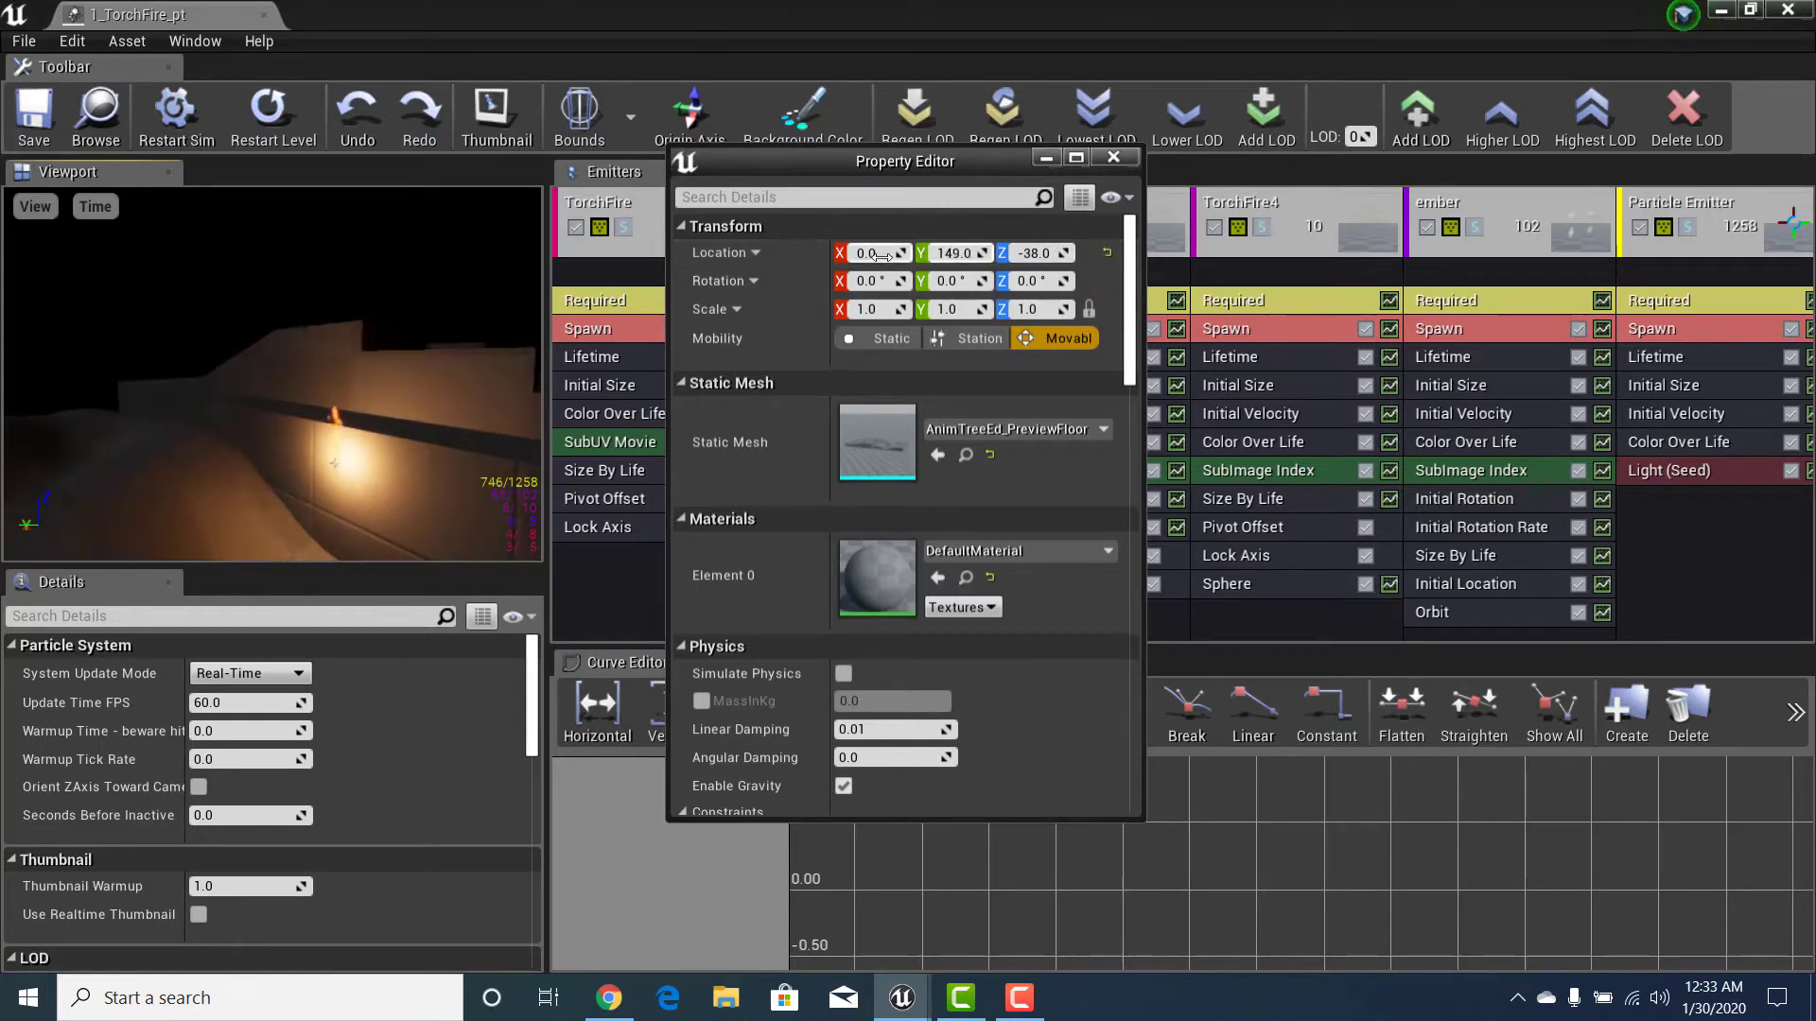
Step: Reposition the particle preview's floor mesh to about X -207, Y 201, Z 9 in its geometry properties
left_click_drag(210, 445, 398, 340)
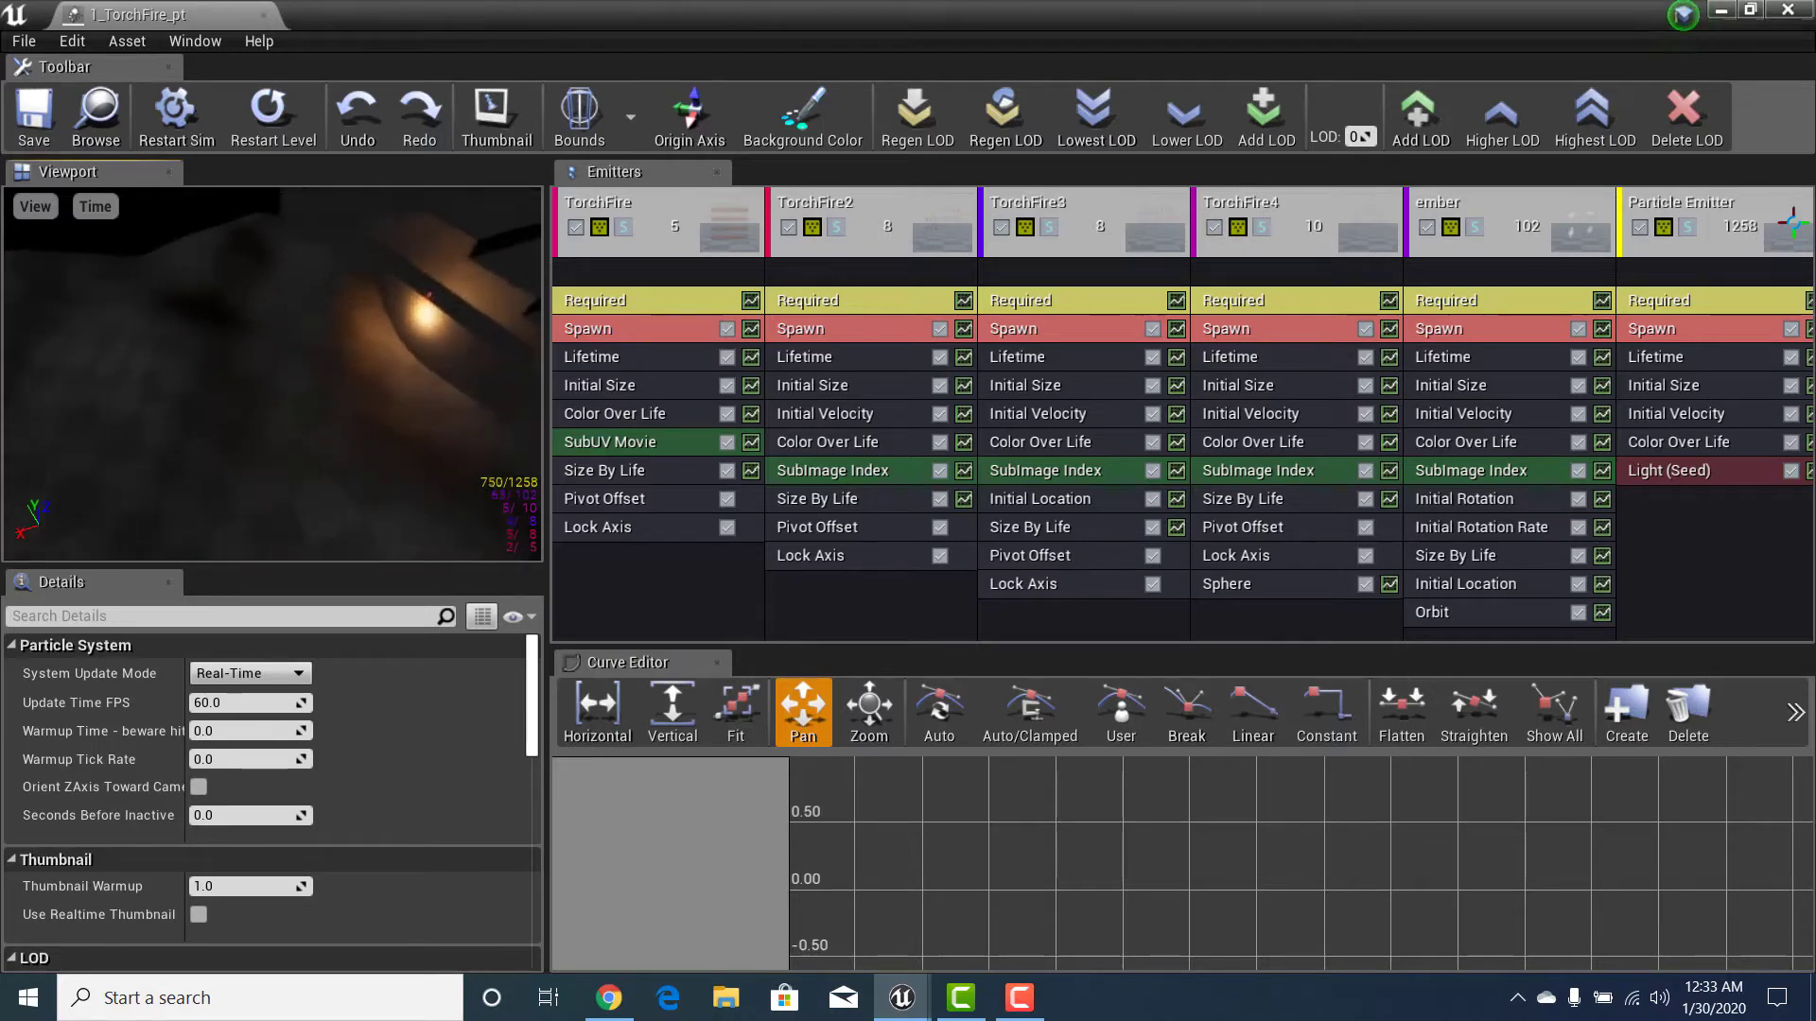
left_click_drag(398, 341, 404, 307)
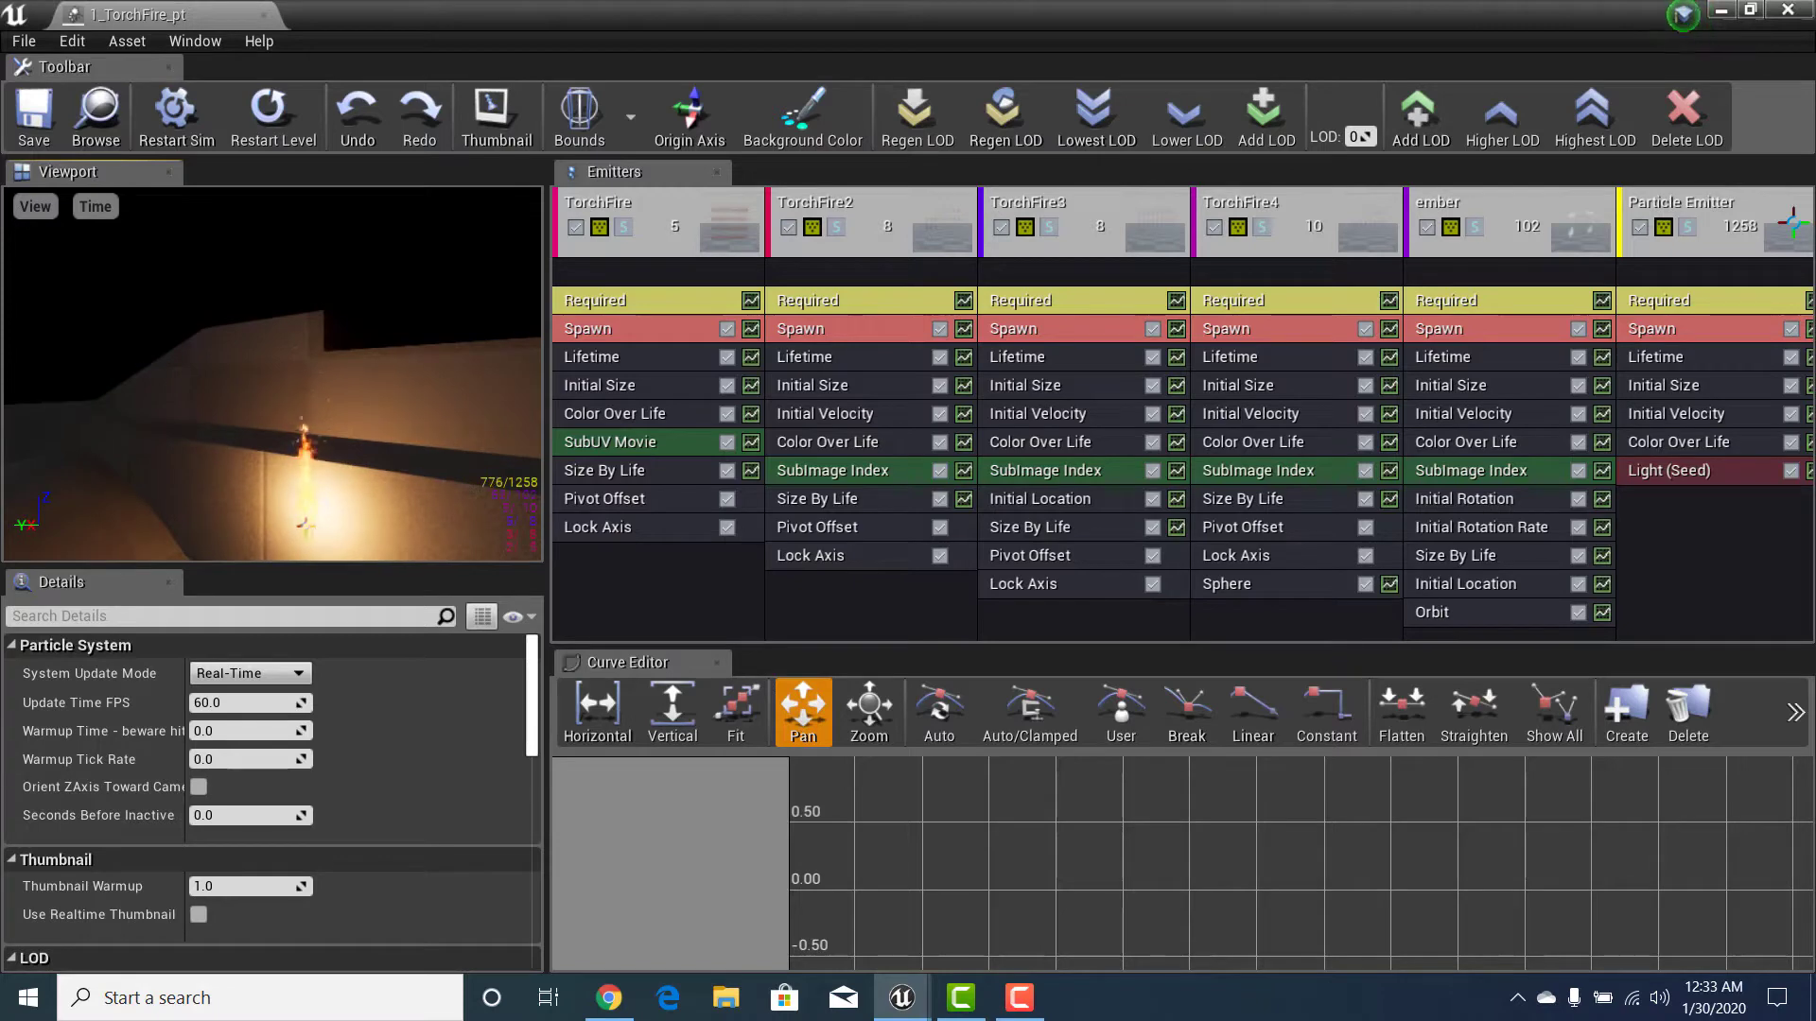
left_click_drag(201, 491, 312, 506)
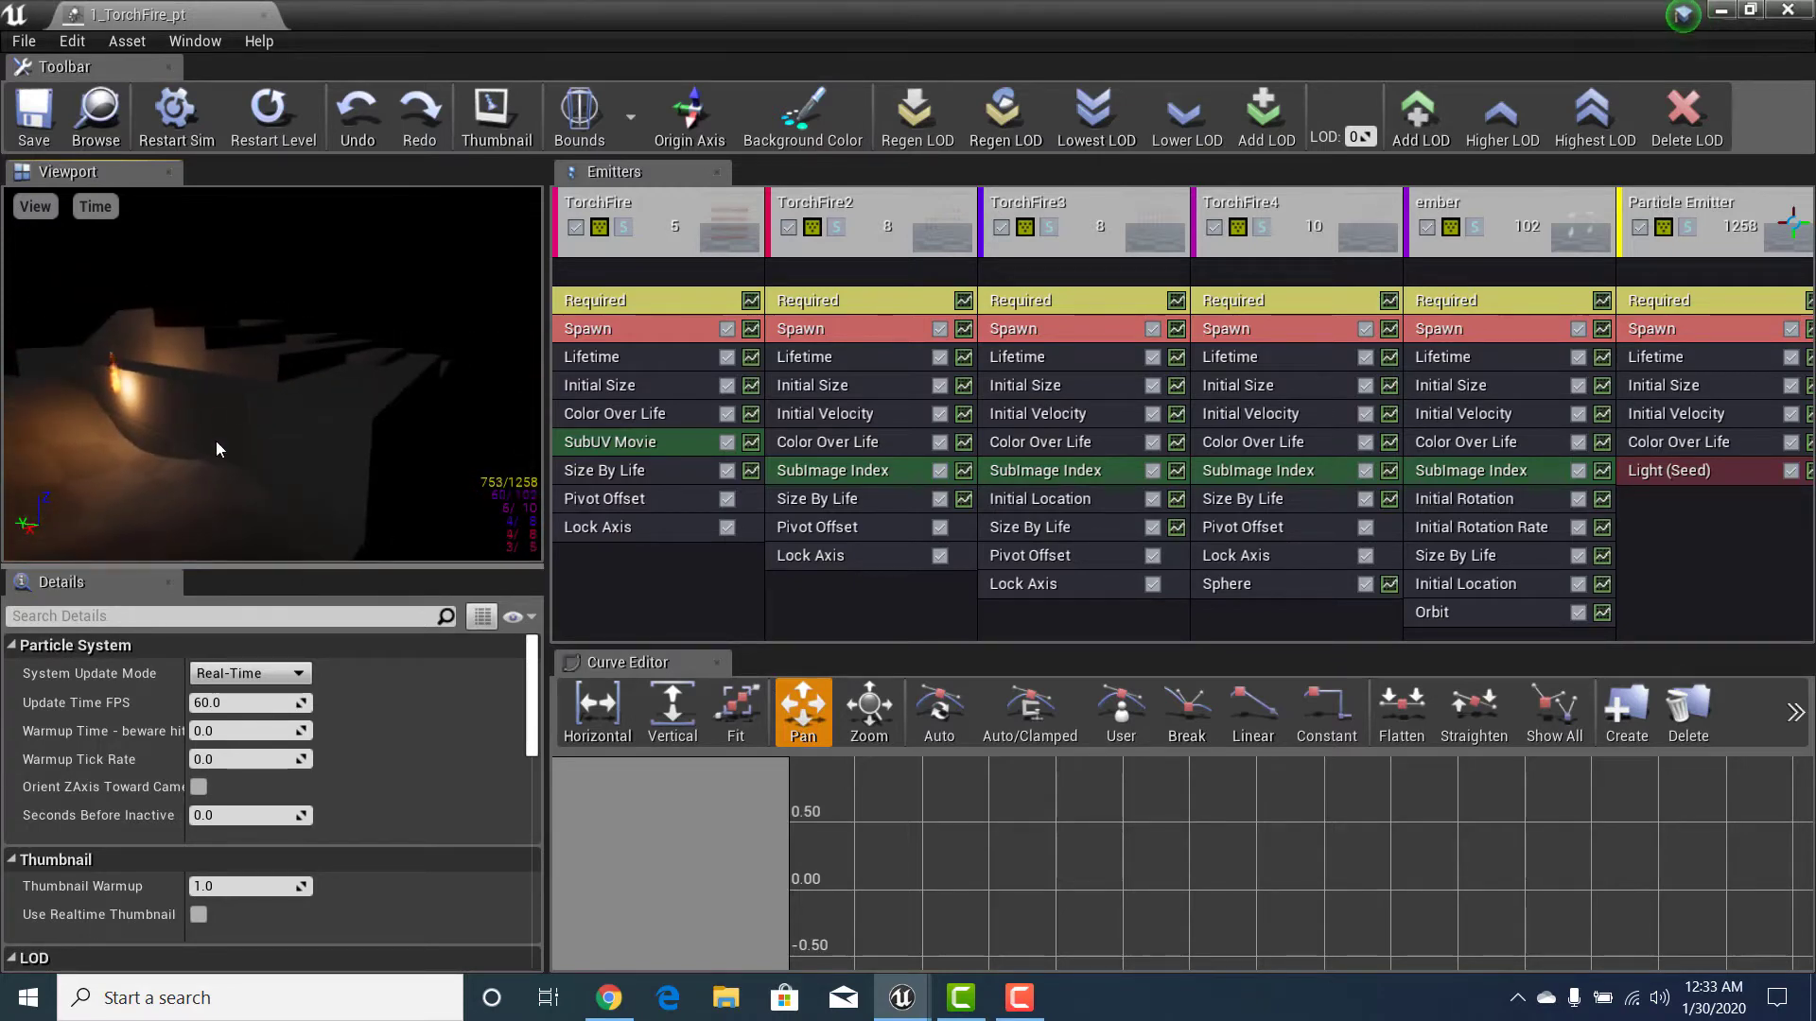
mouse_move(141, 394)
left_mouse_down()
mouse_move(144, 364)
mouse_move(76, 352)
mouse_move(161, 397)
left_mouse_up()
left_click(35, 206)
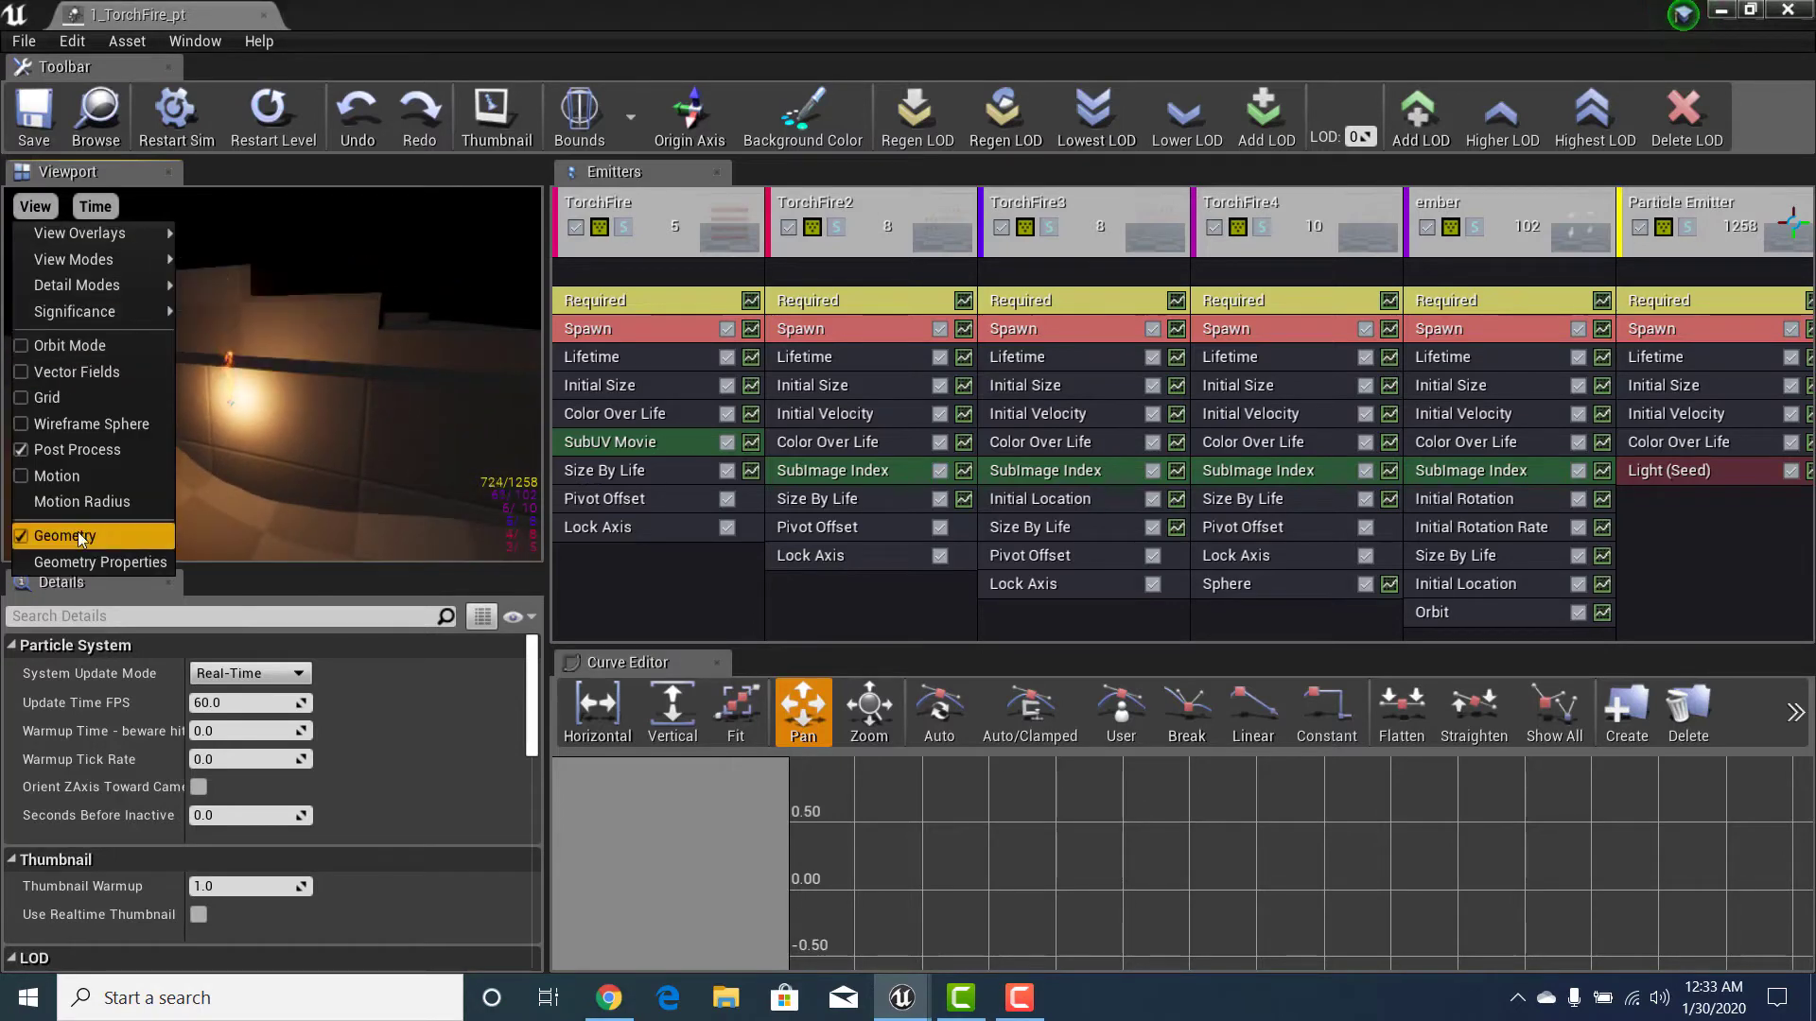
left_click(99, 561)
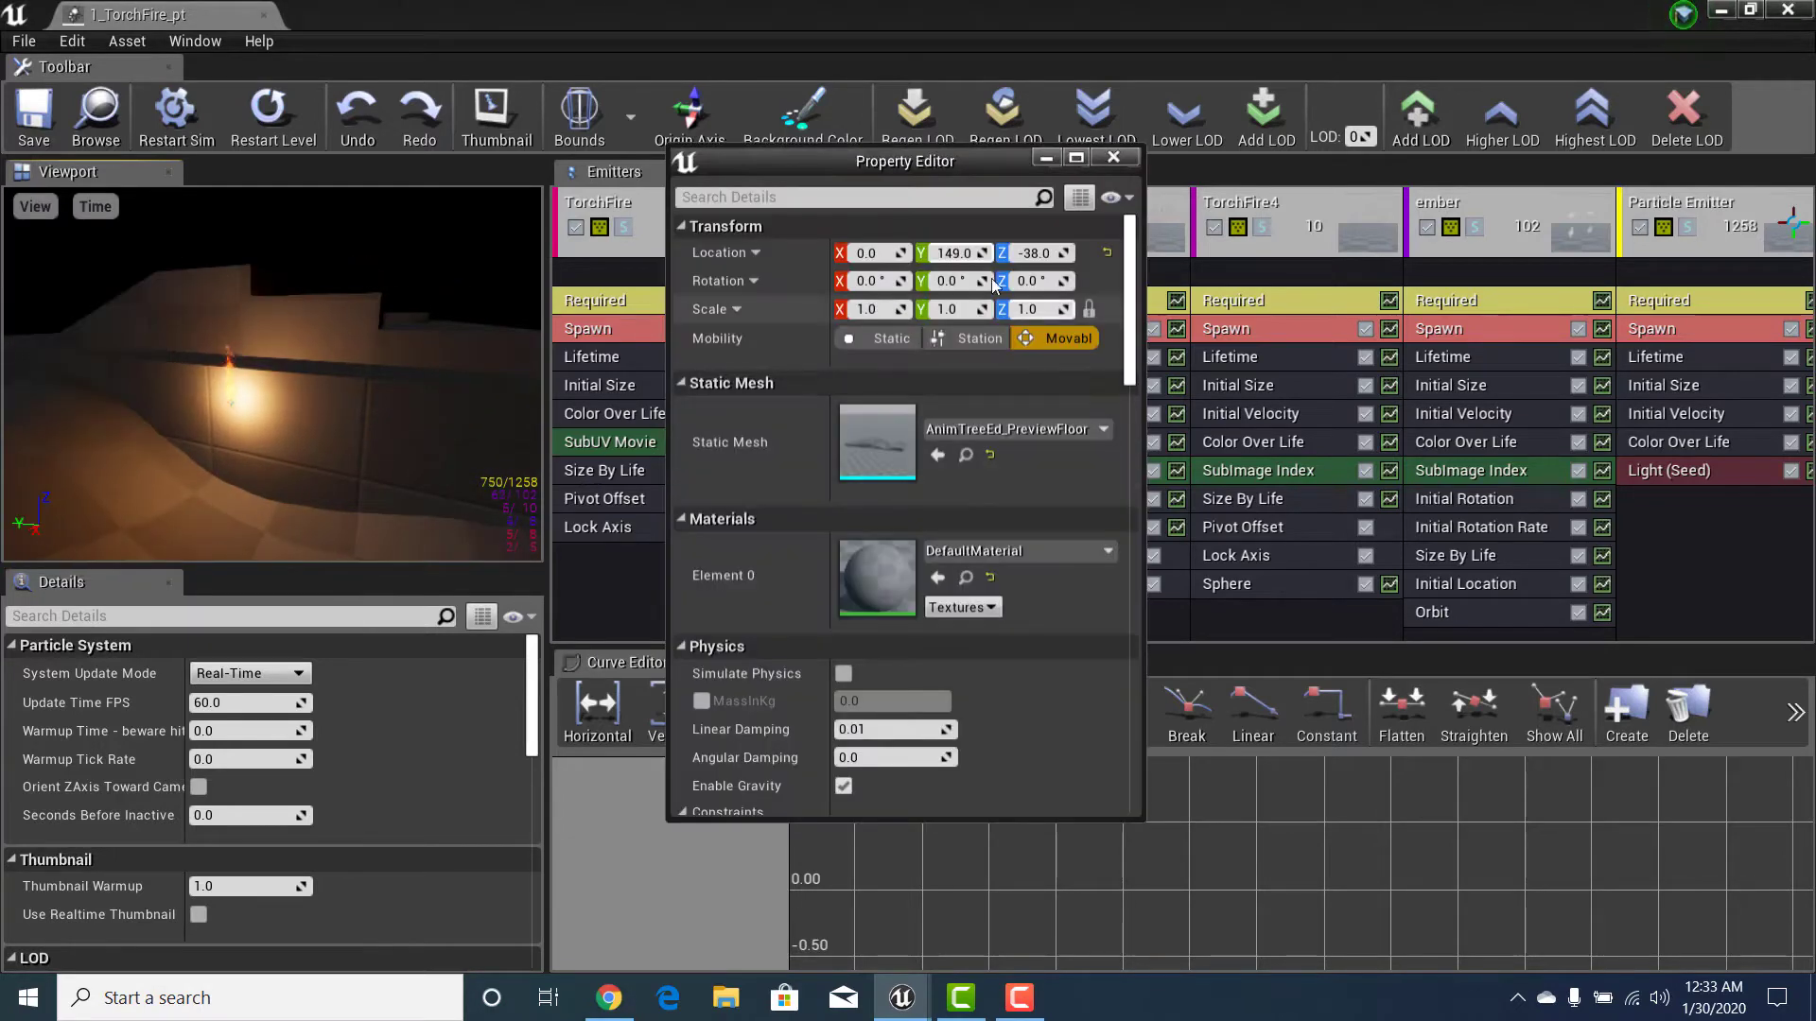
left_click_drag(960, 254, 1064, 253)
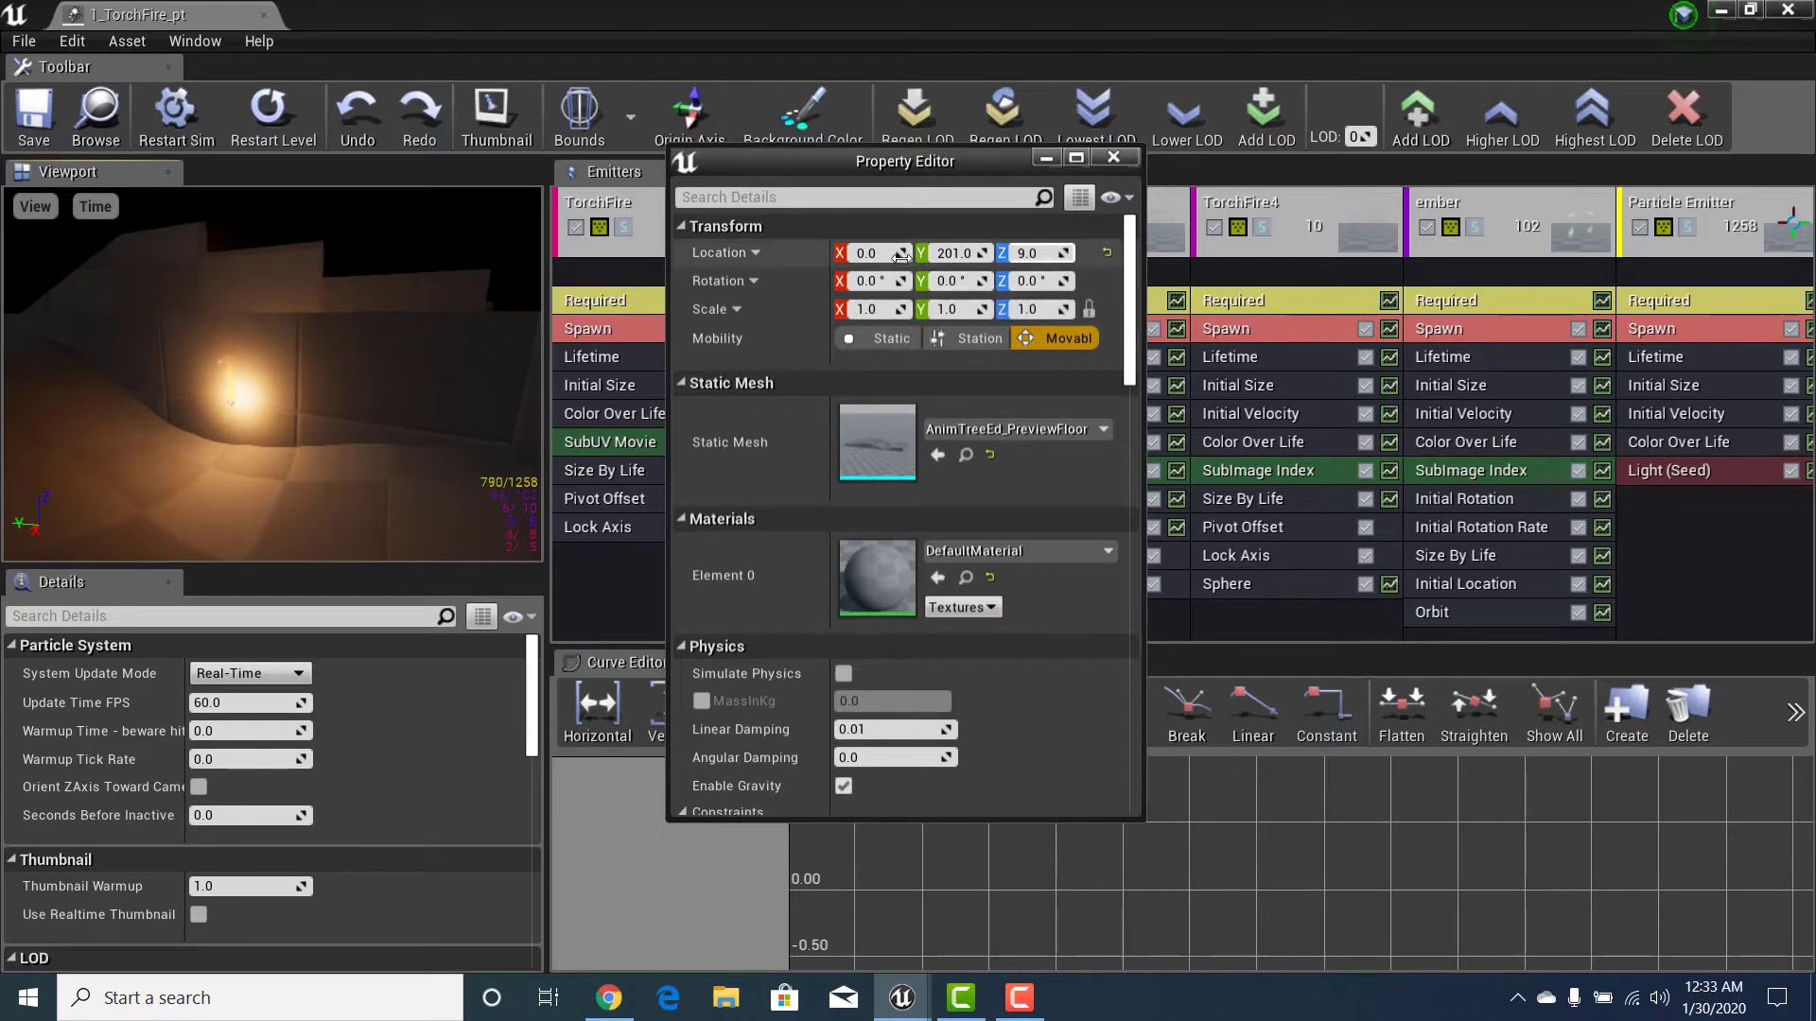
left_click_drag(866, 253, 766, 253)
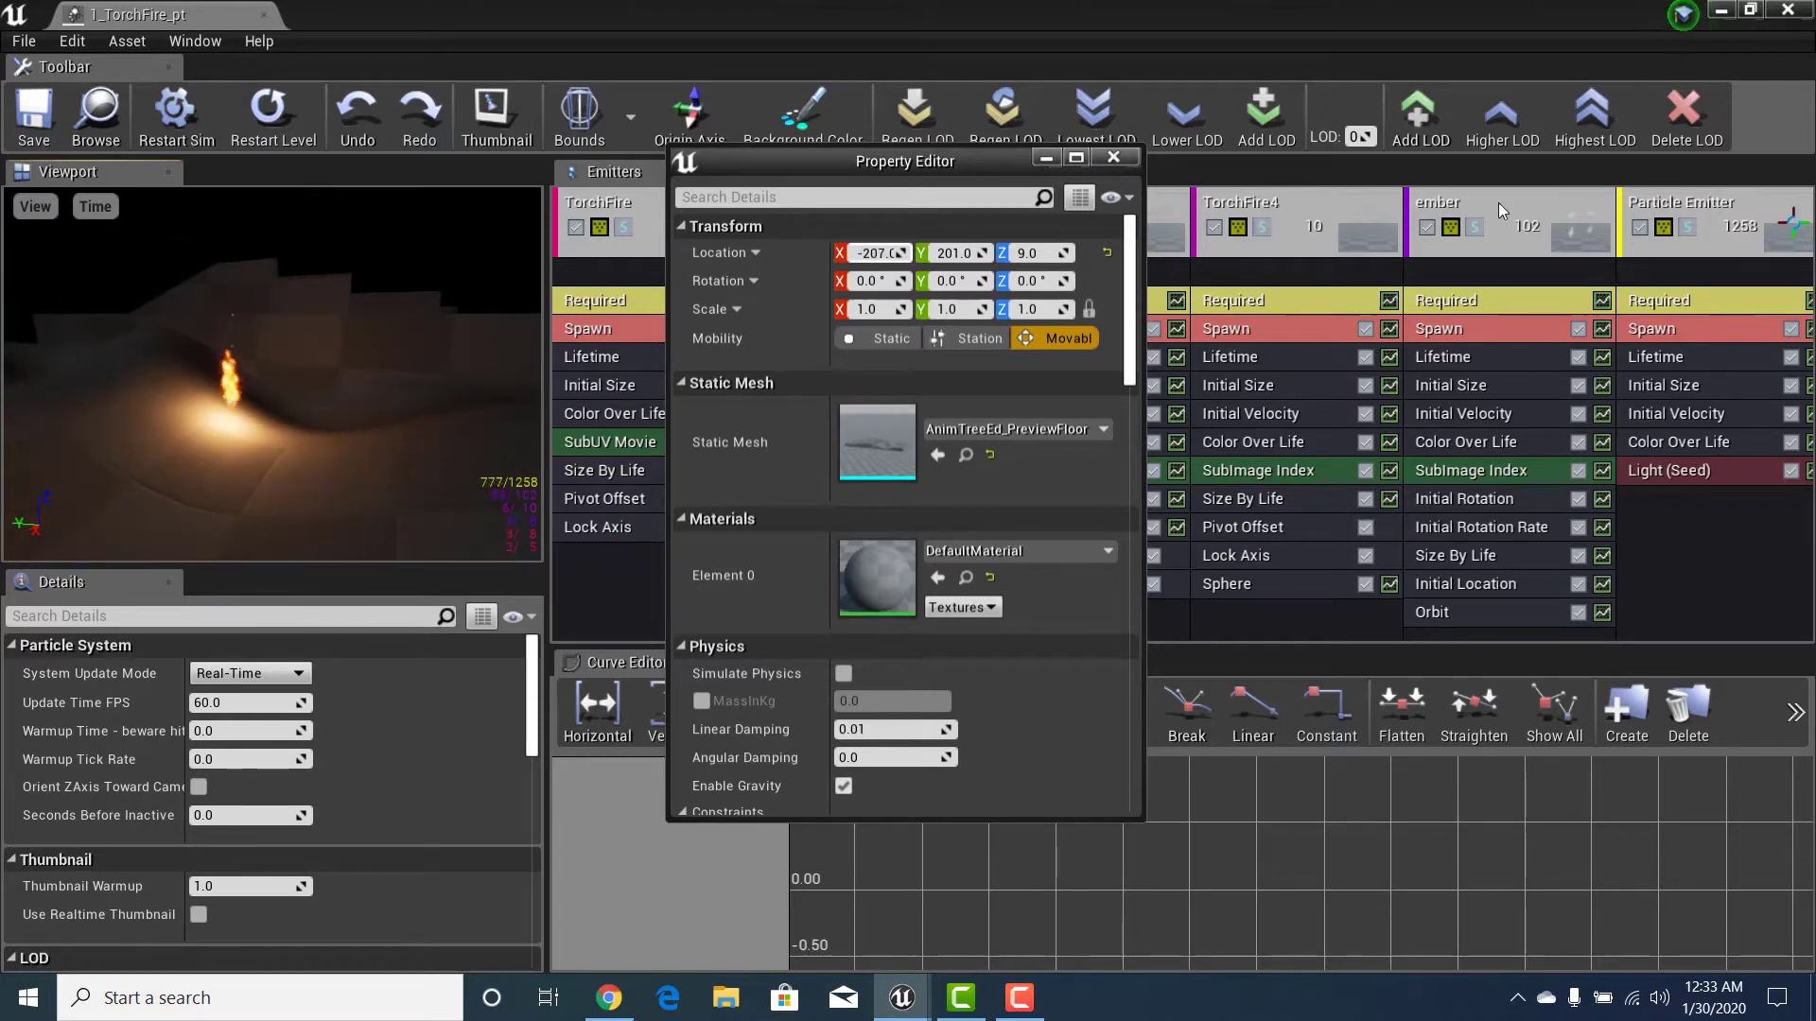
Step: Close the preview floor's geometry properties and add a new particle sprite emitter beside the existing emitters
left_click(1114, 158)
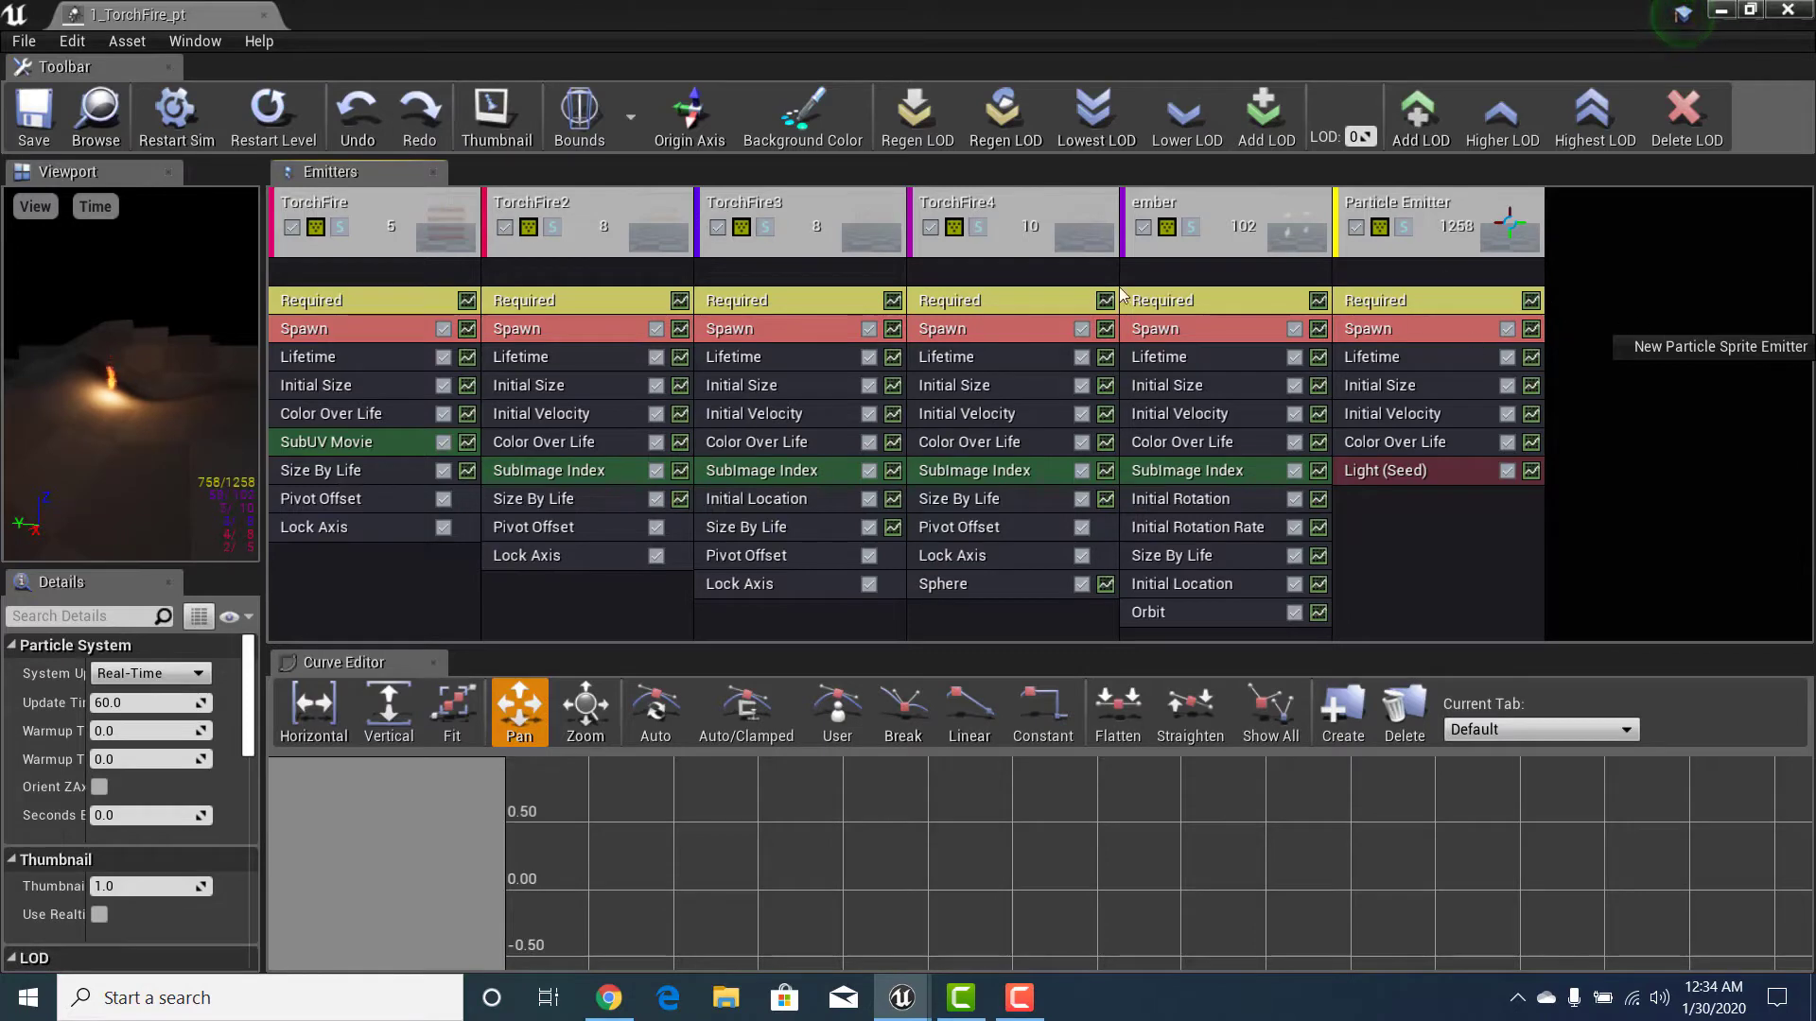
right_click(1693, 272)
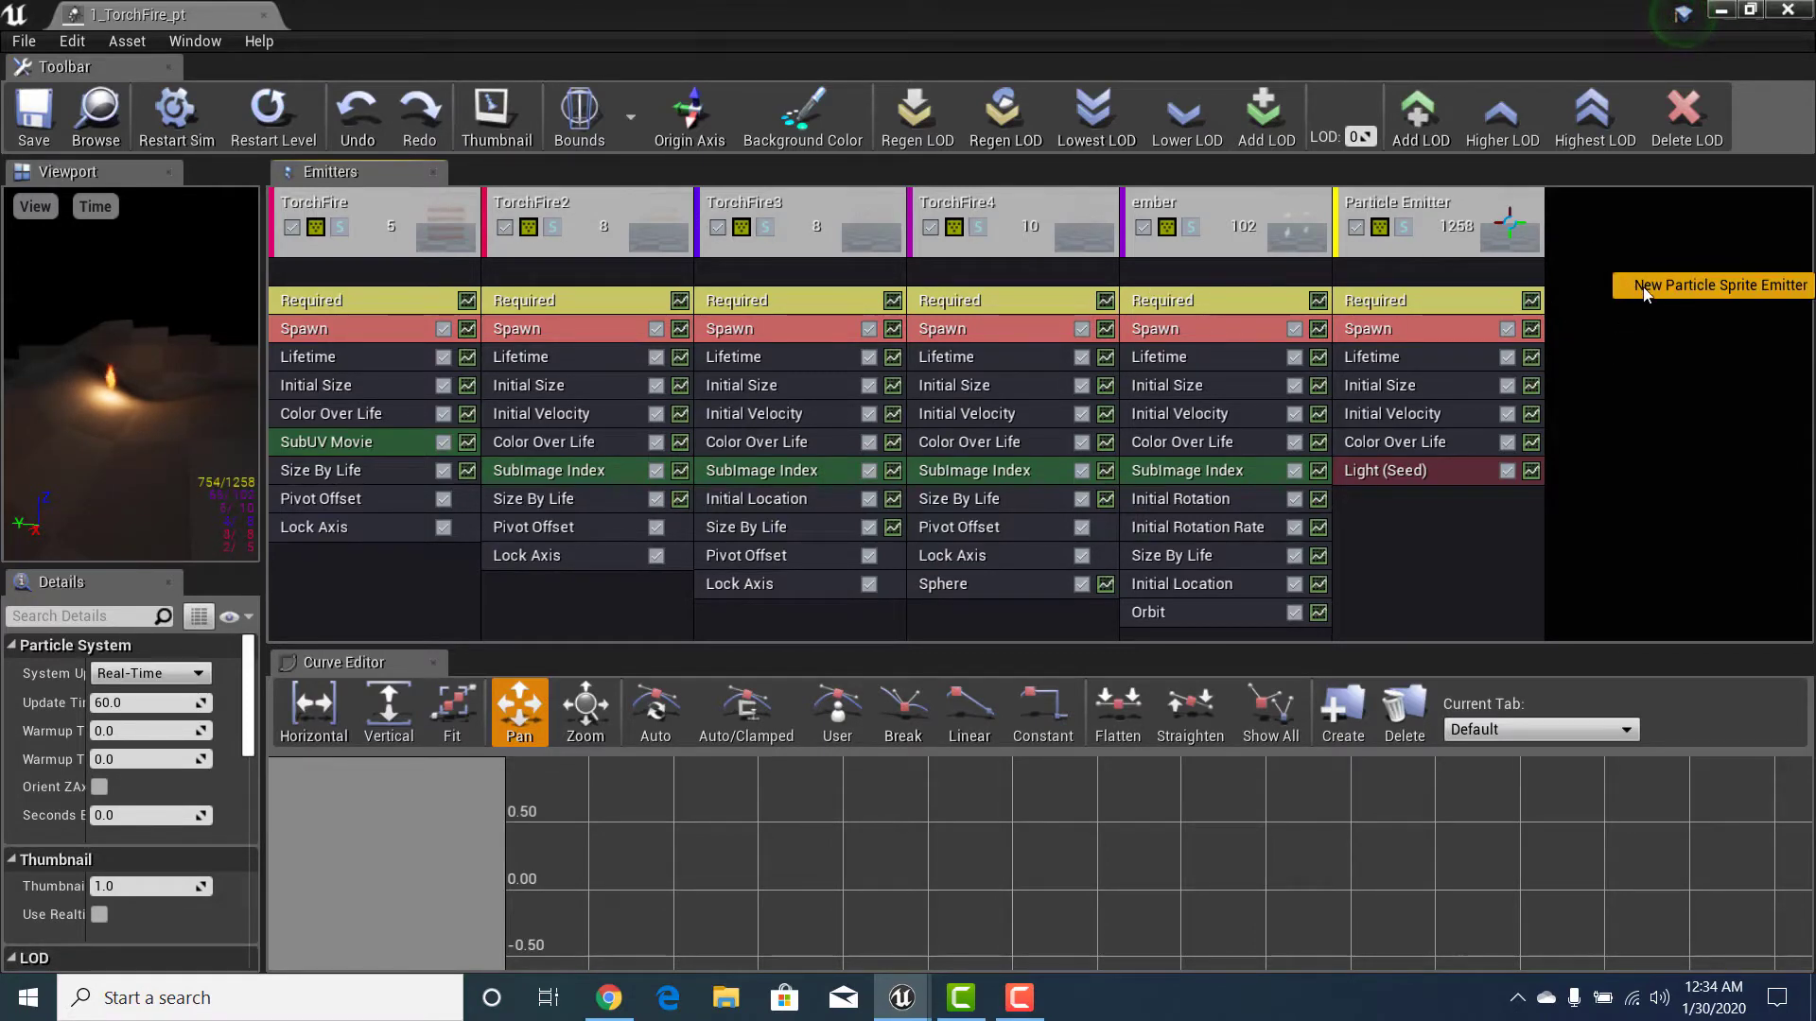
left_click(1734, 286)
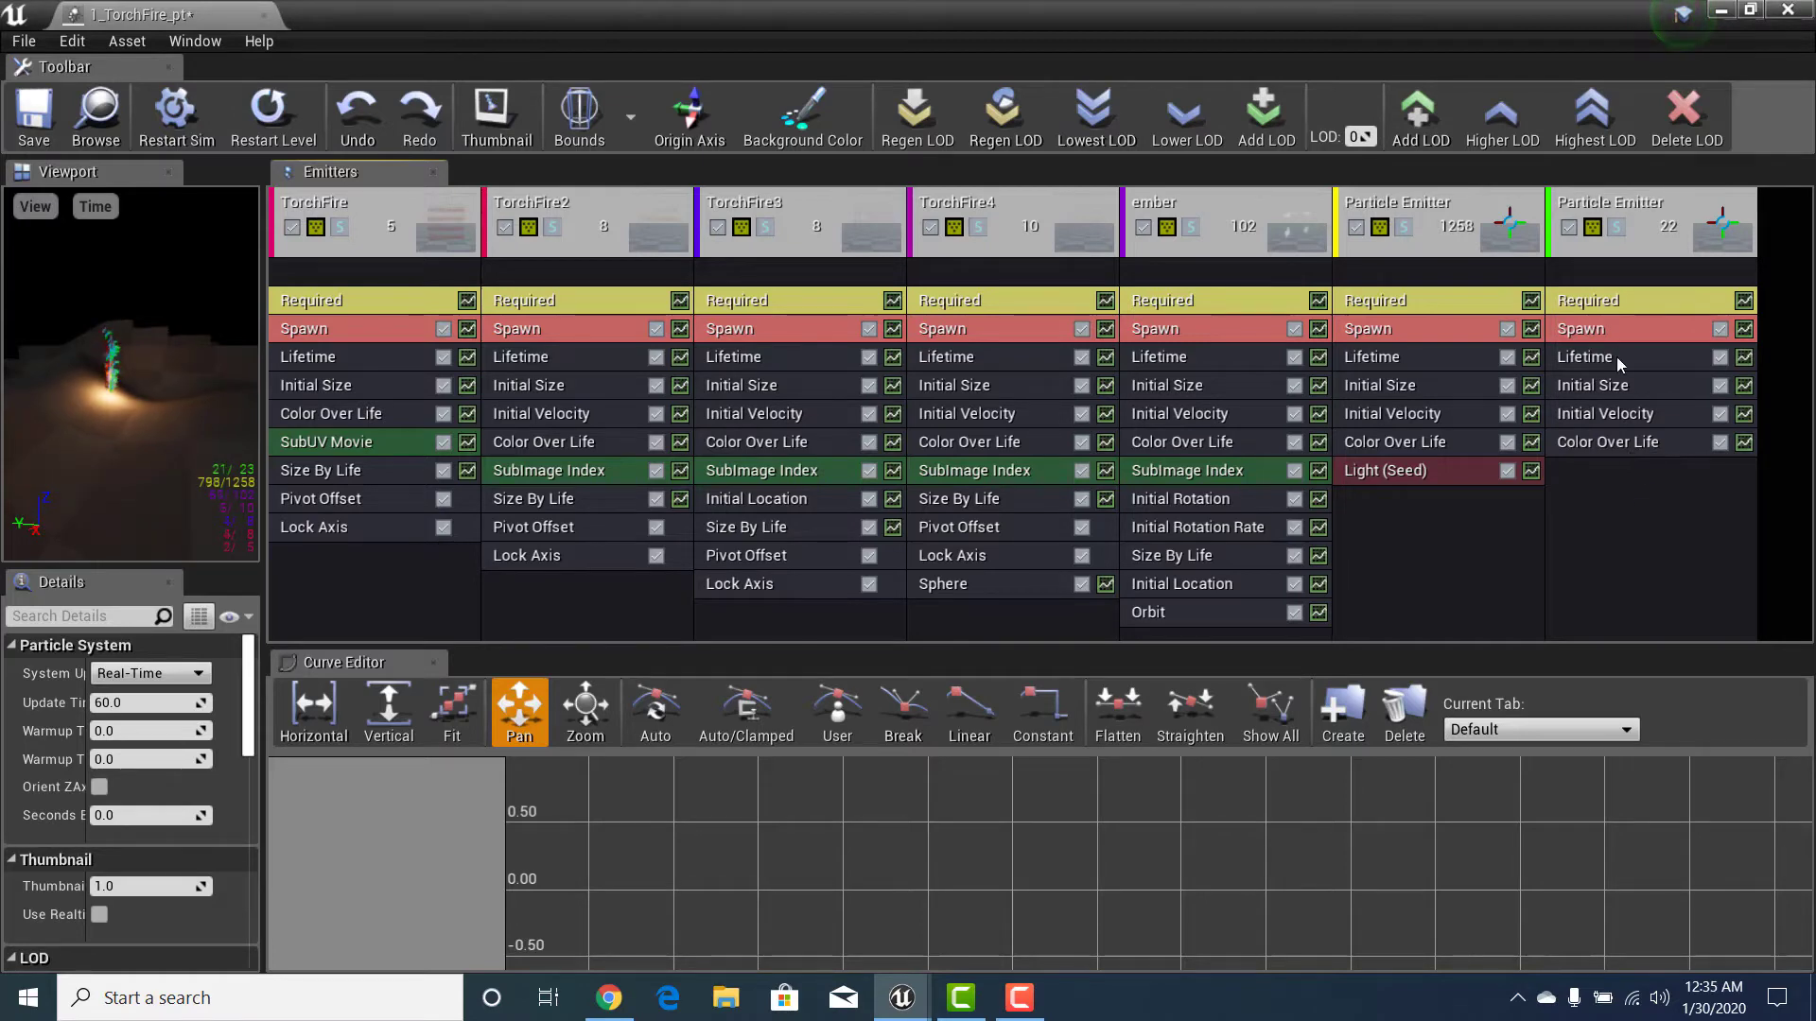
right_click(1615, 481)
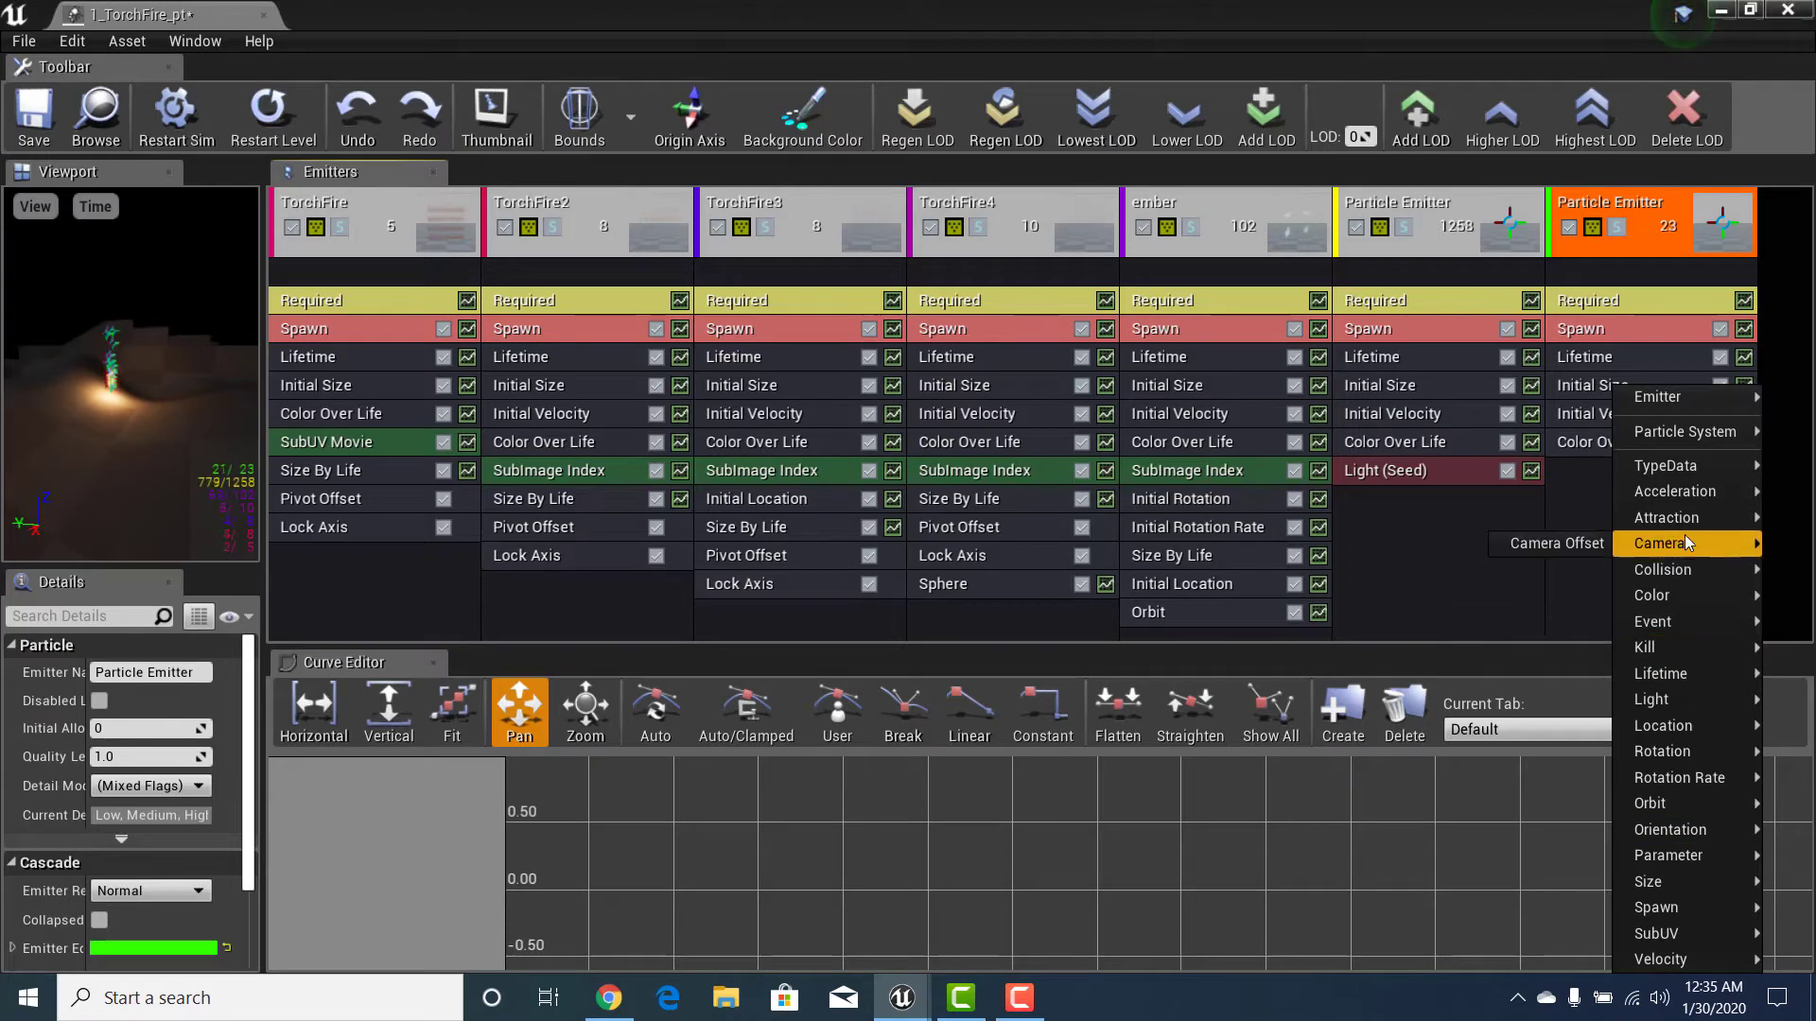
Step: Select the existing Particle Emitter's Light (Seed) module, widen its details, and set Spawn Fraction to about 46.15
mouse_move(1706, 649)
mouse_move(1715, 699)
left_click(1430, 472)
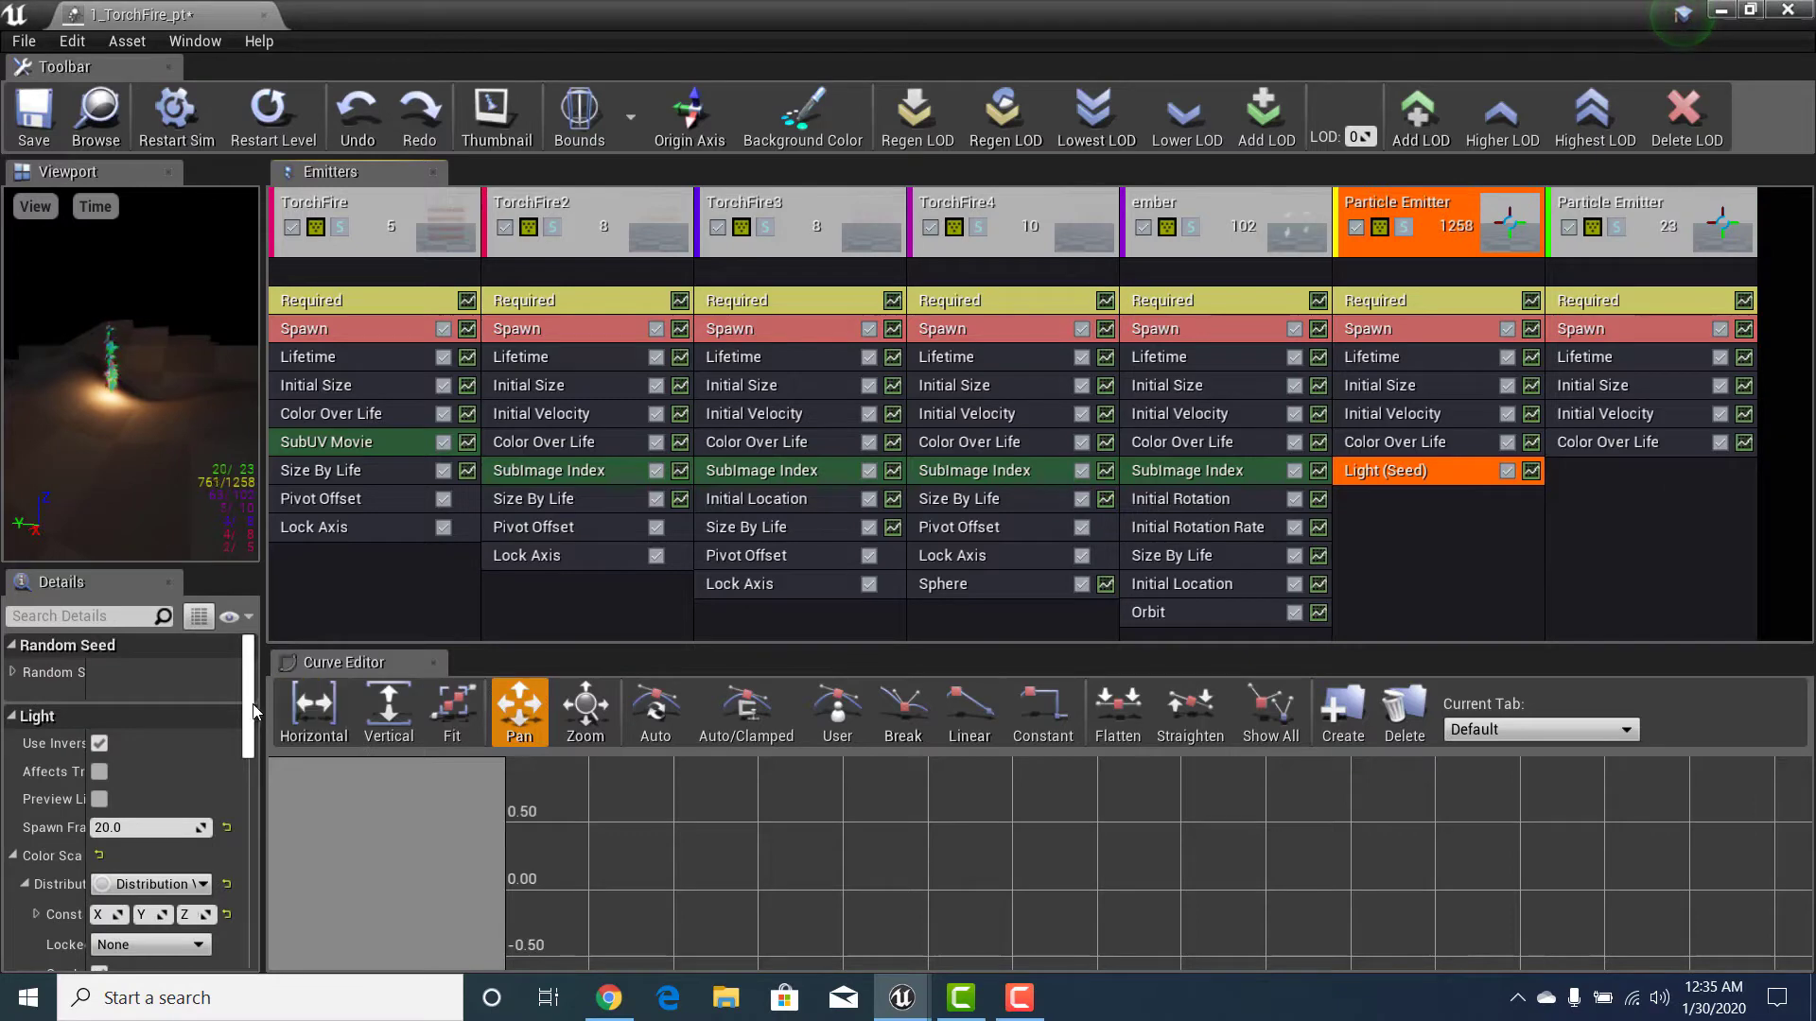
left_click_drag(254, 708, 679, 710)
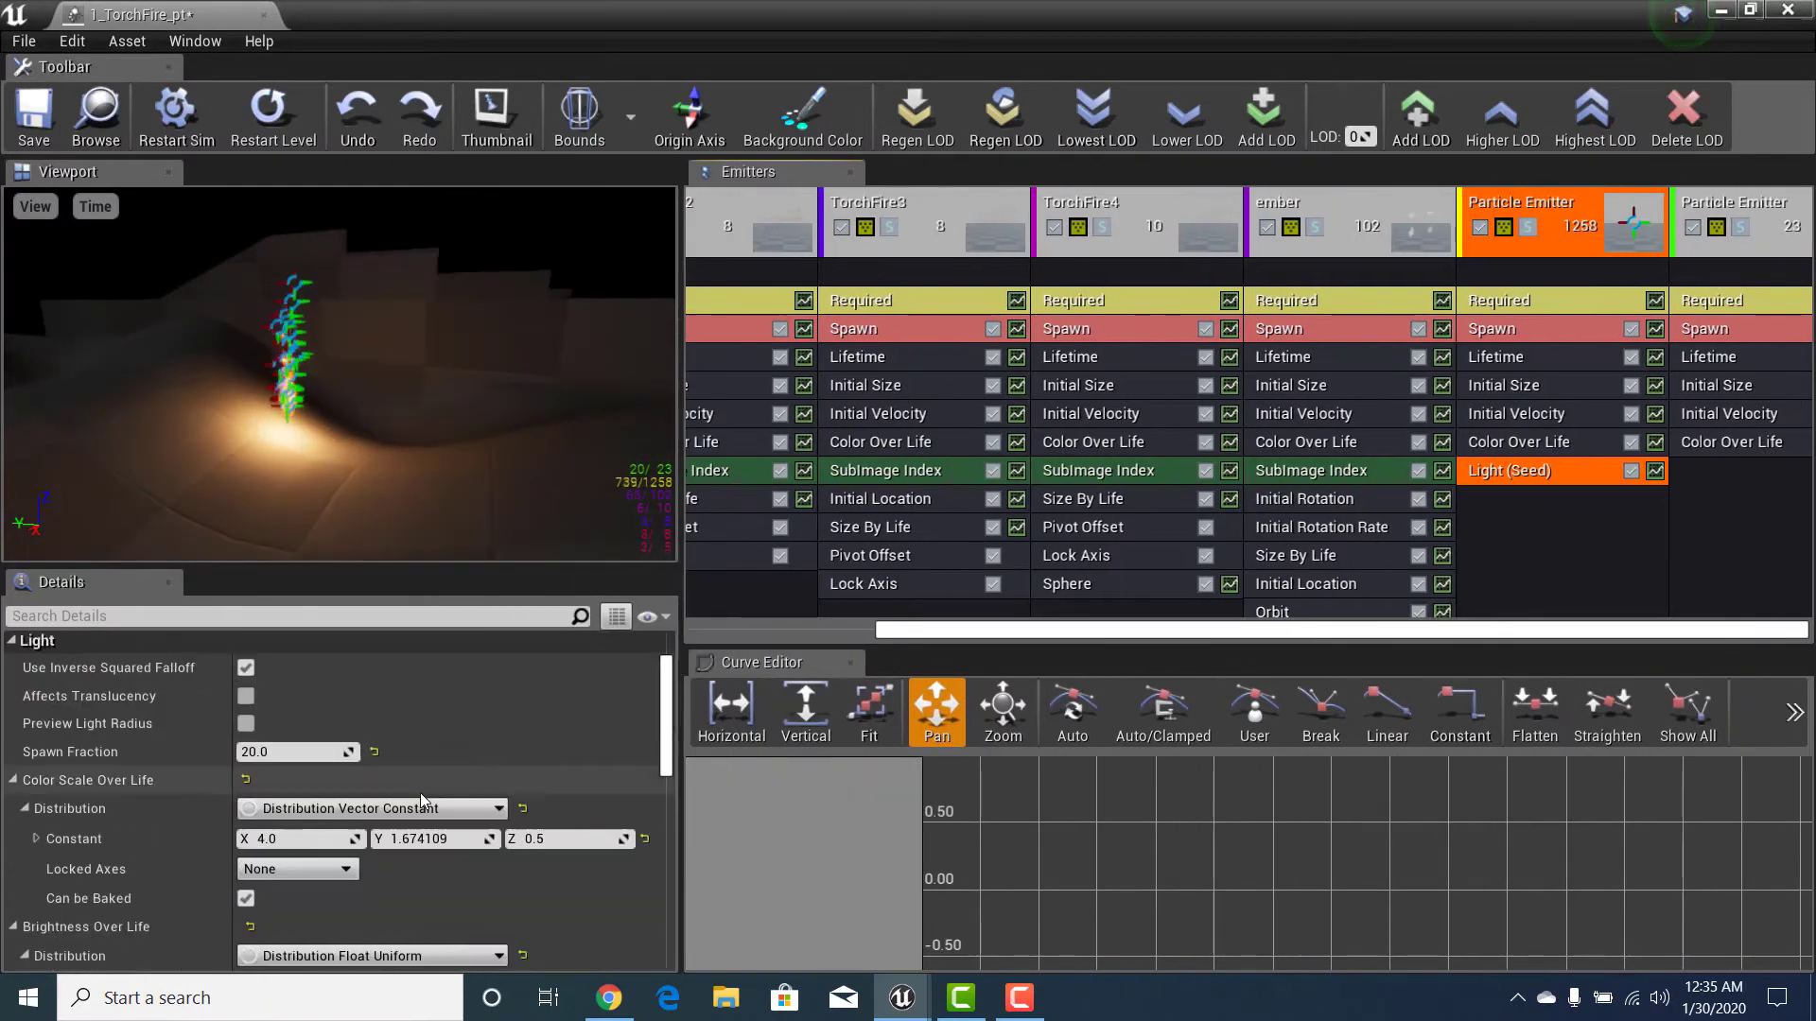
scroll(424, 819, "up", 2)
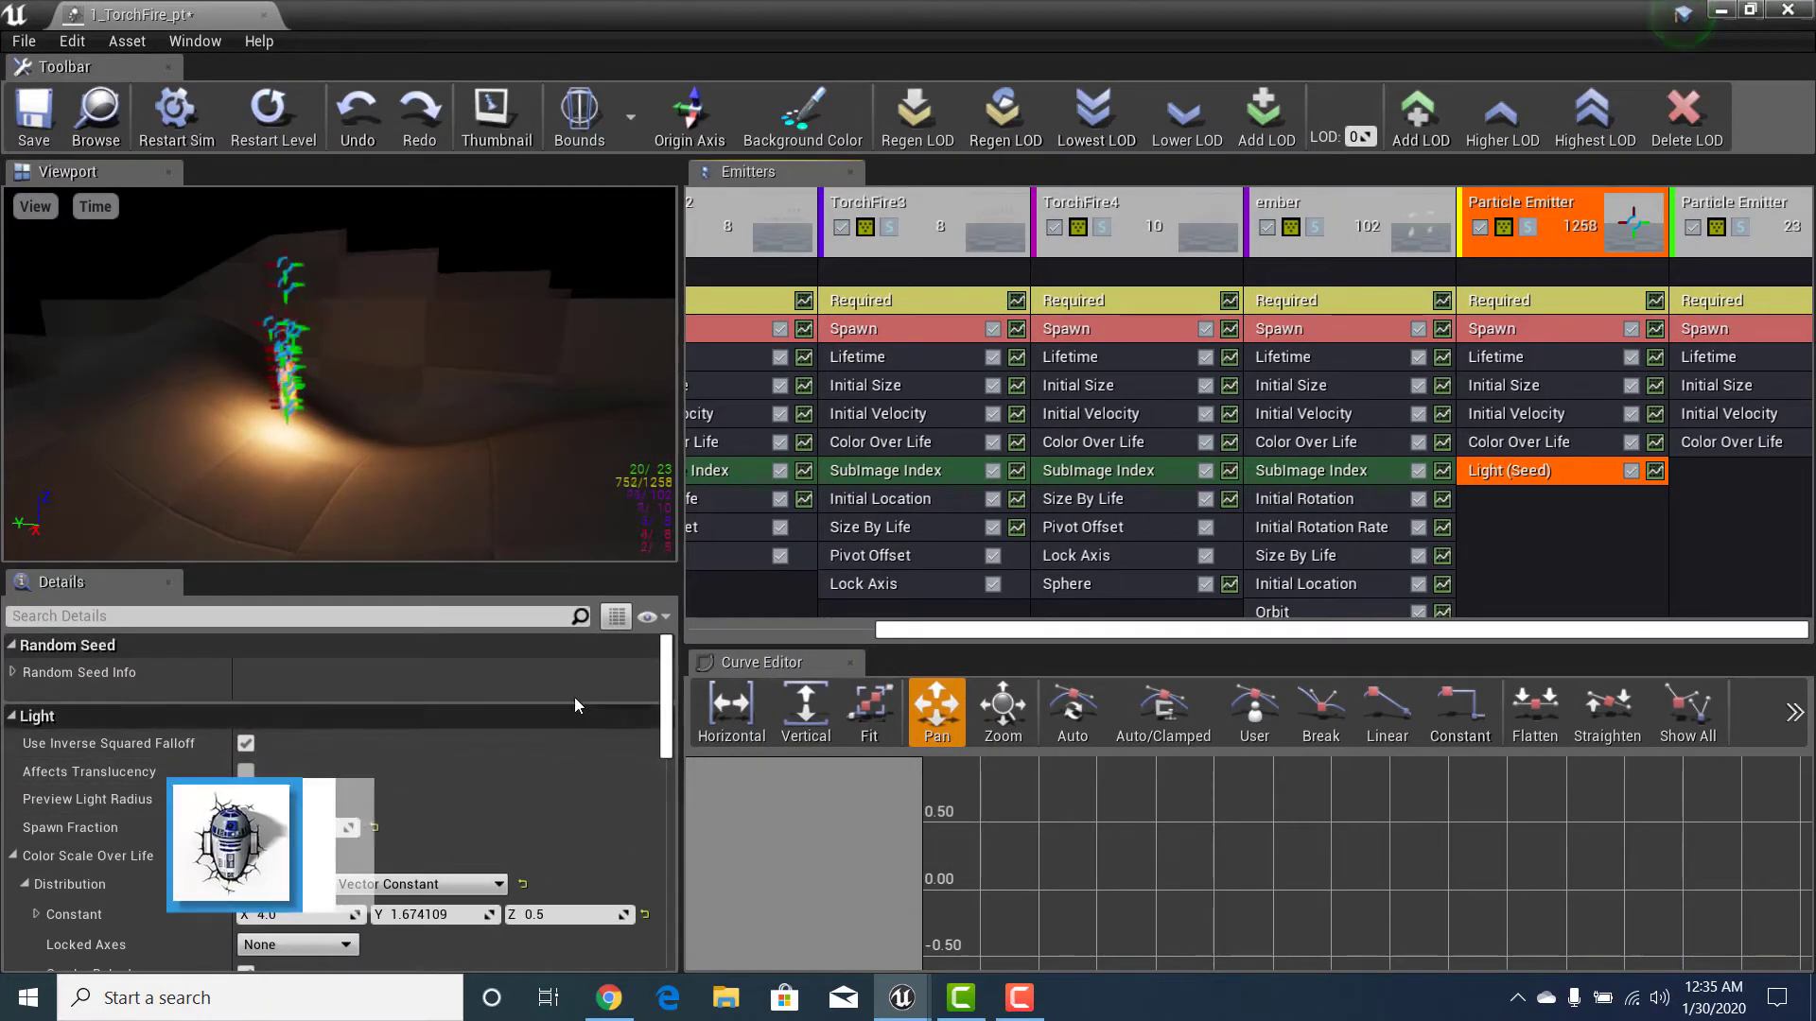
scroll(615, 705, "down", 3)
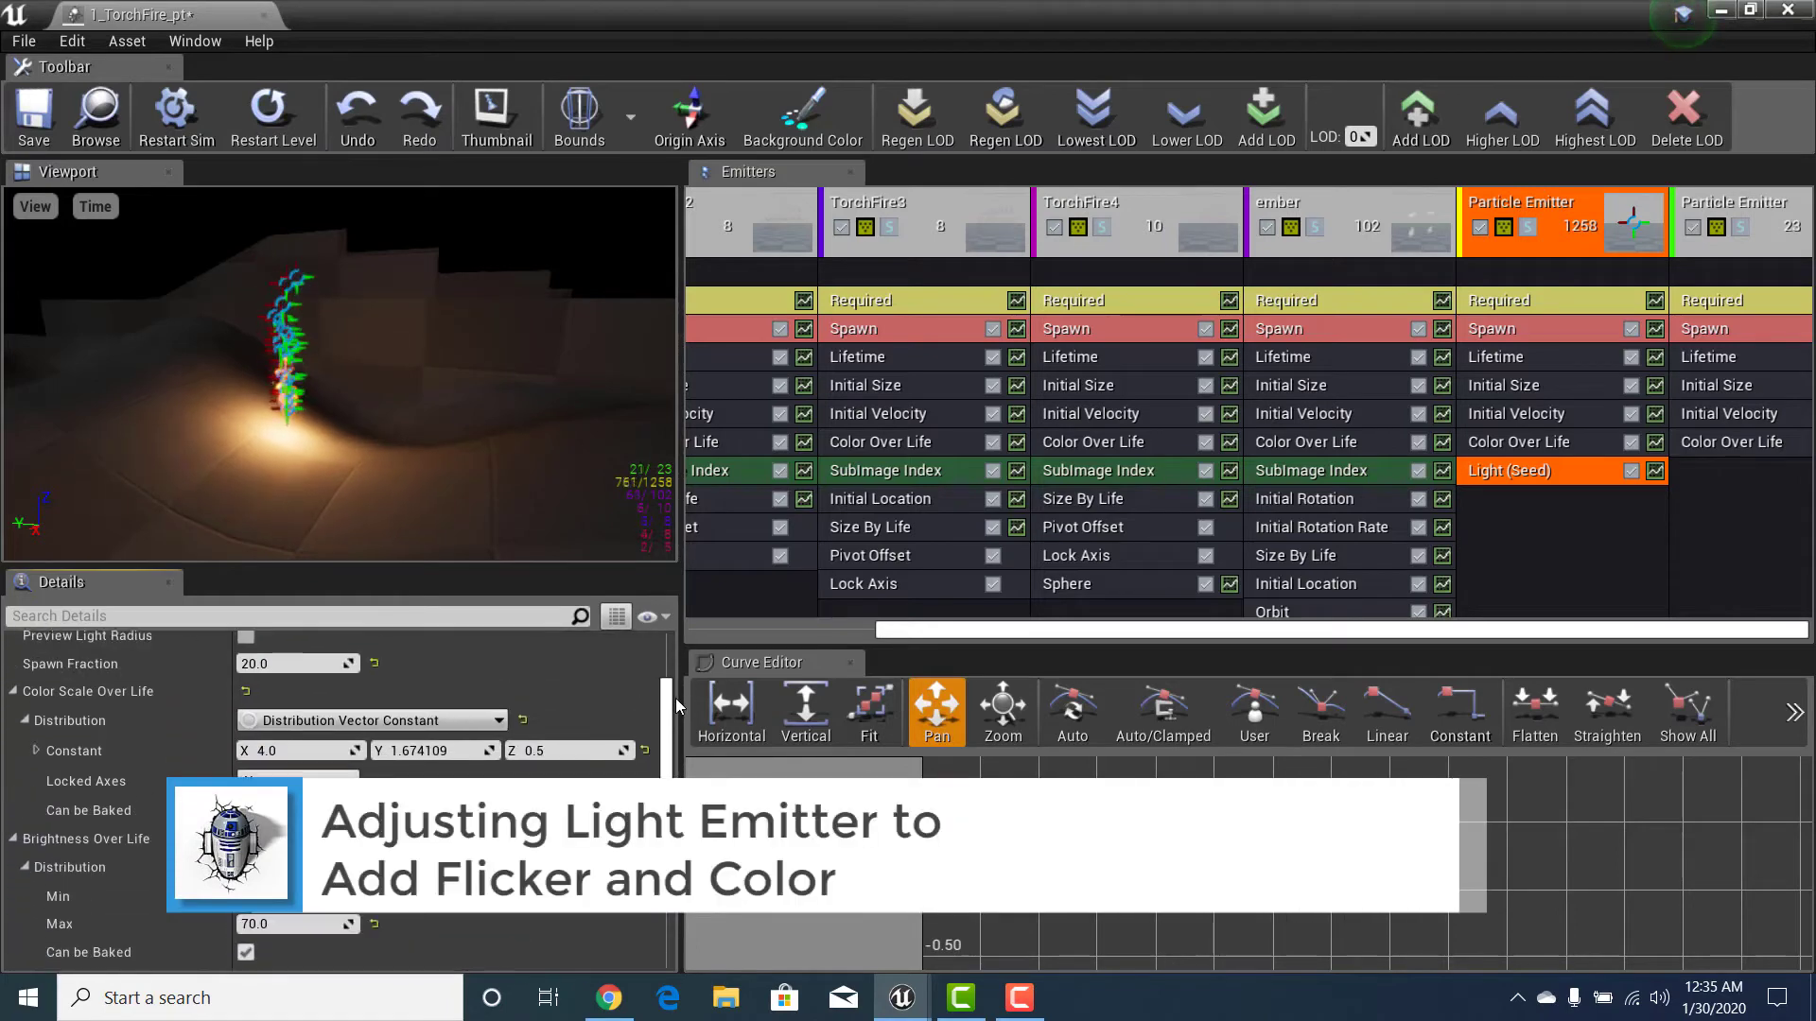
scroll(676, 698, "up", 3)
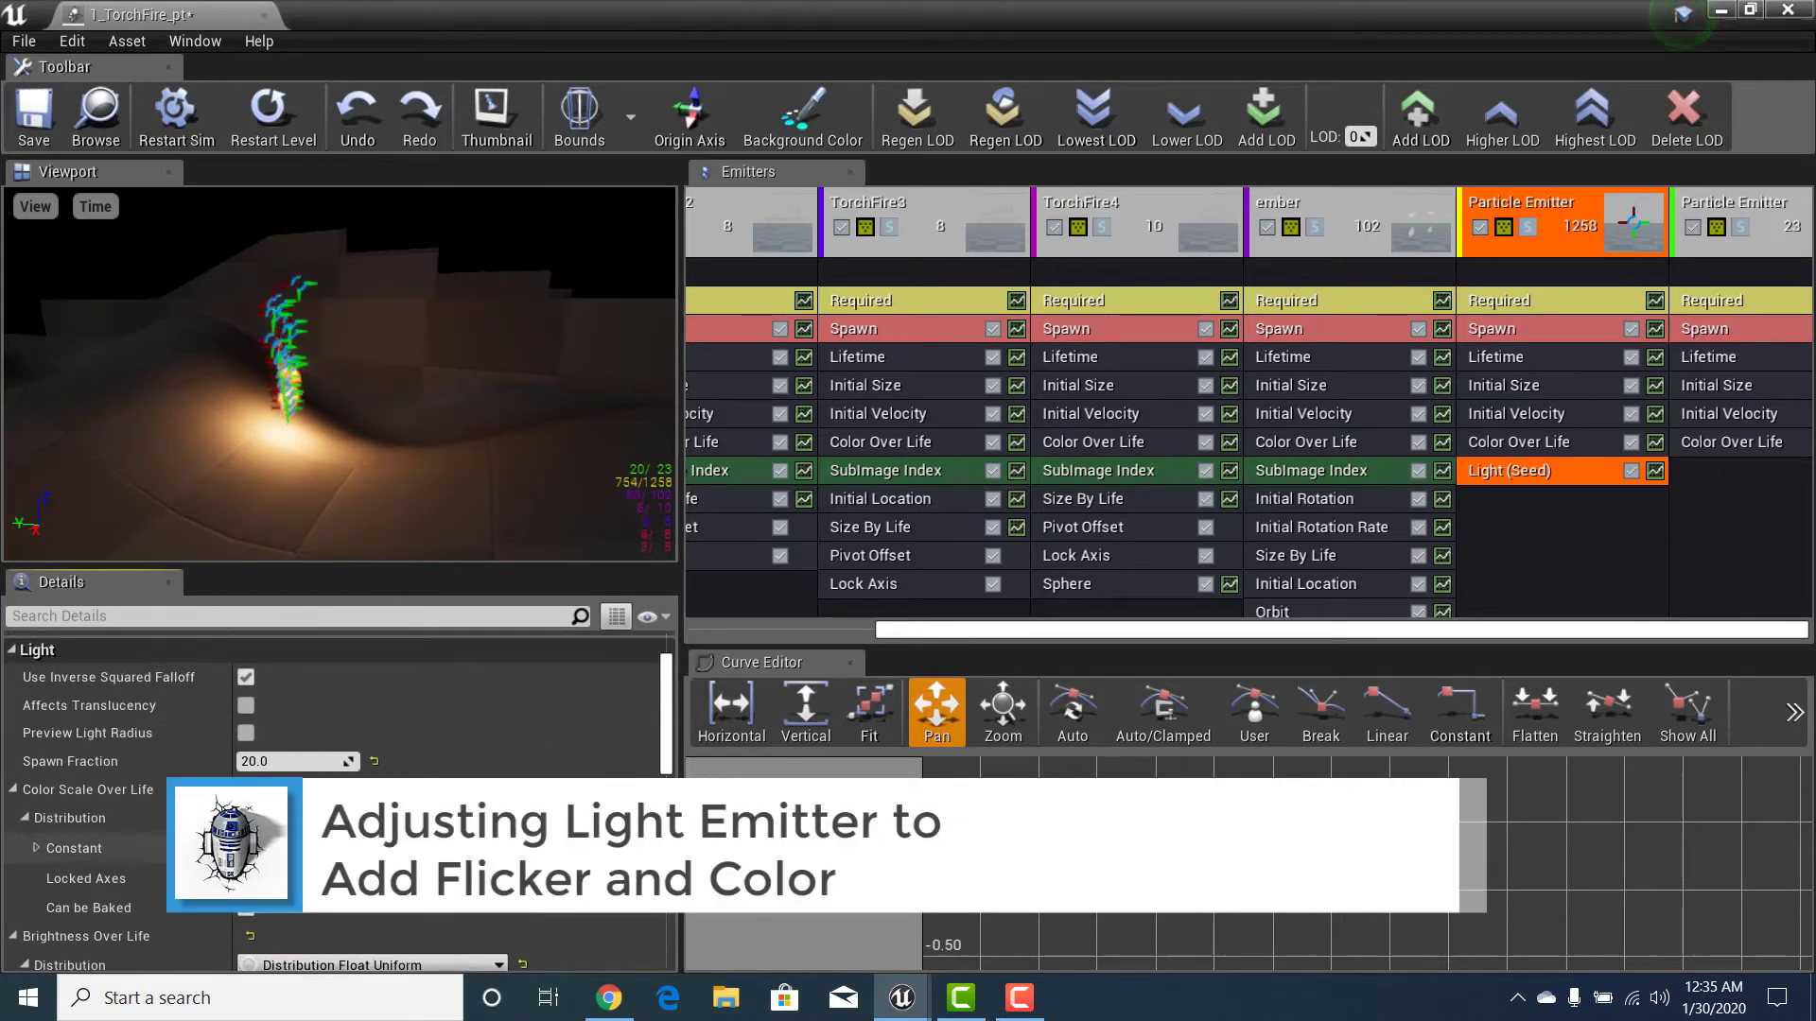
left_click_drag(297, 762, 396, 762)
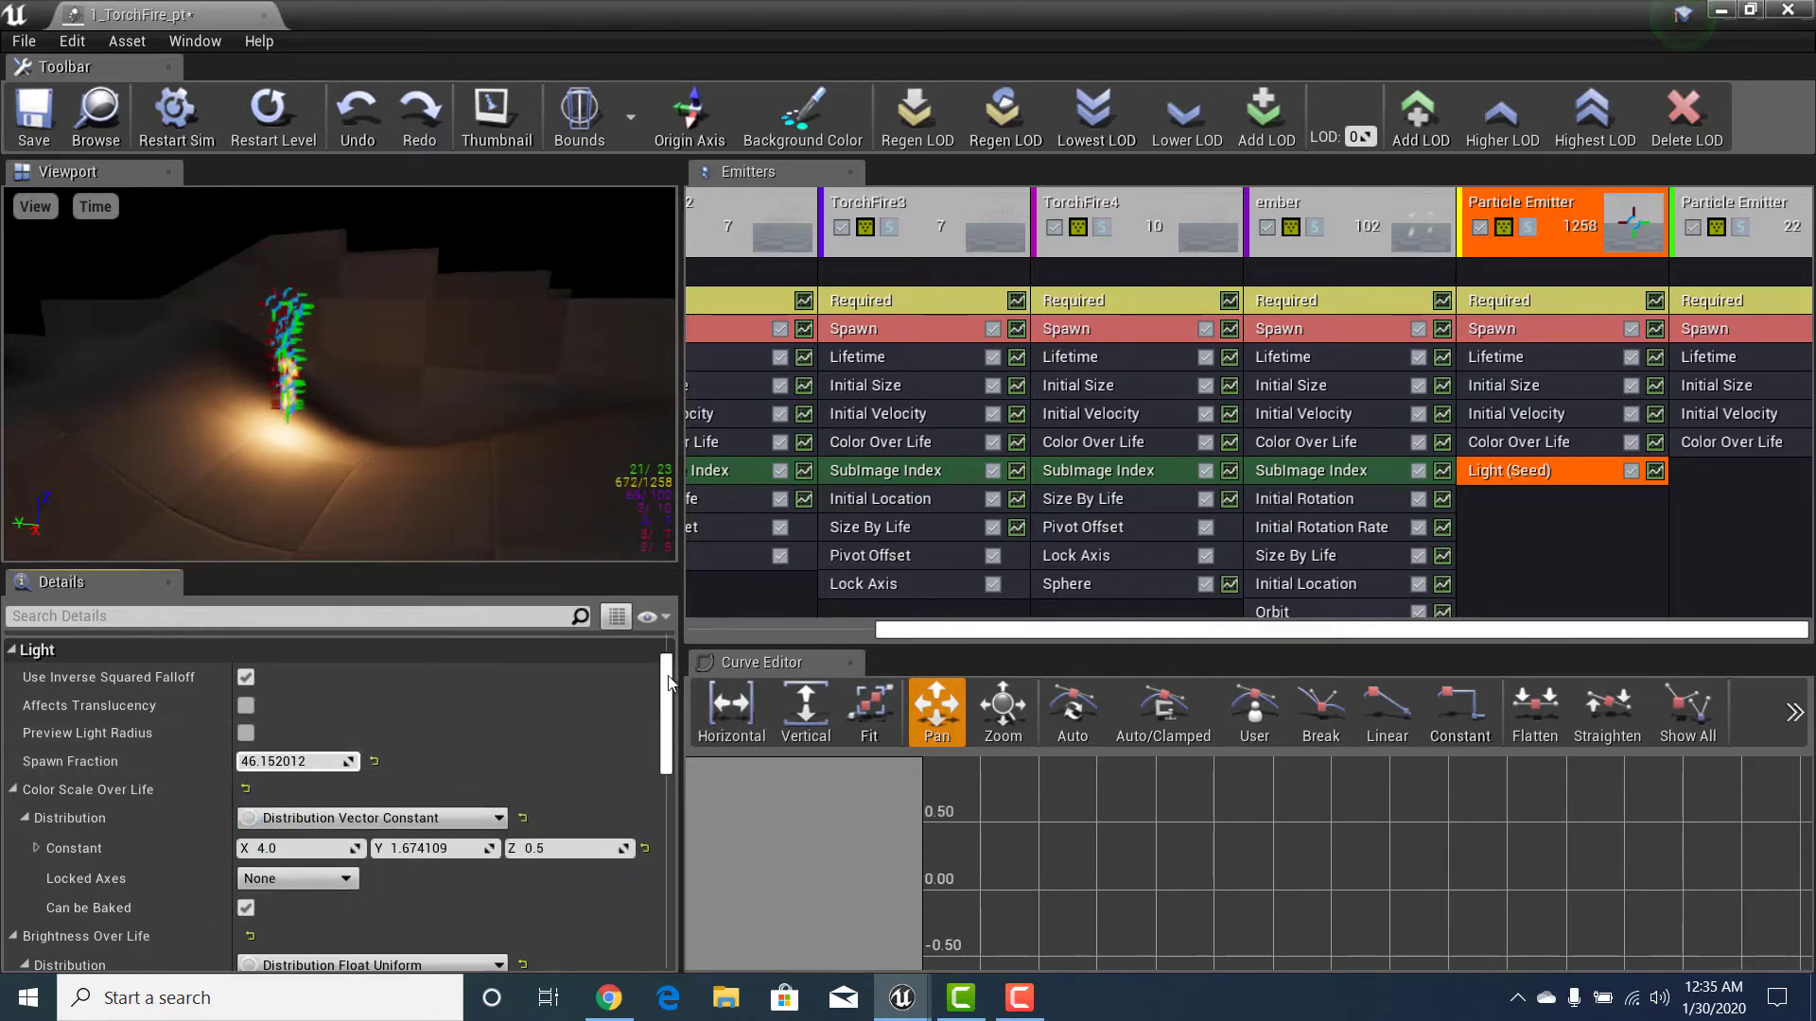
Step: Set the light's Brightness Over Life range to about 31.6 minimum and 109.3 maximum
scroll(669, 686, "down", 2)
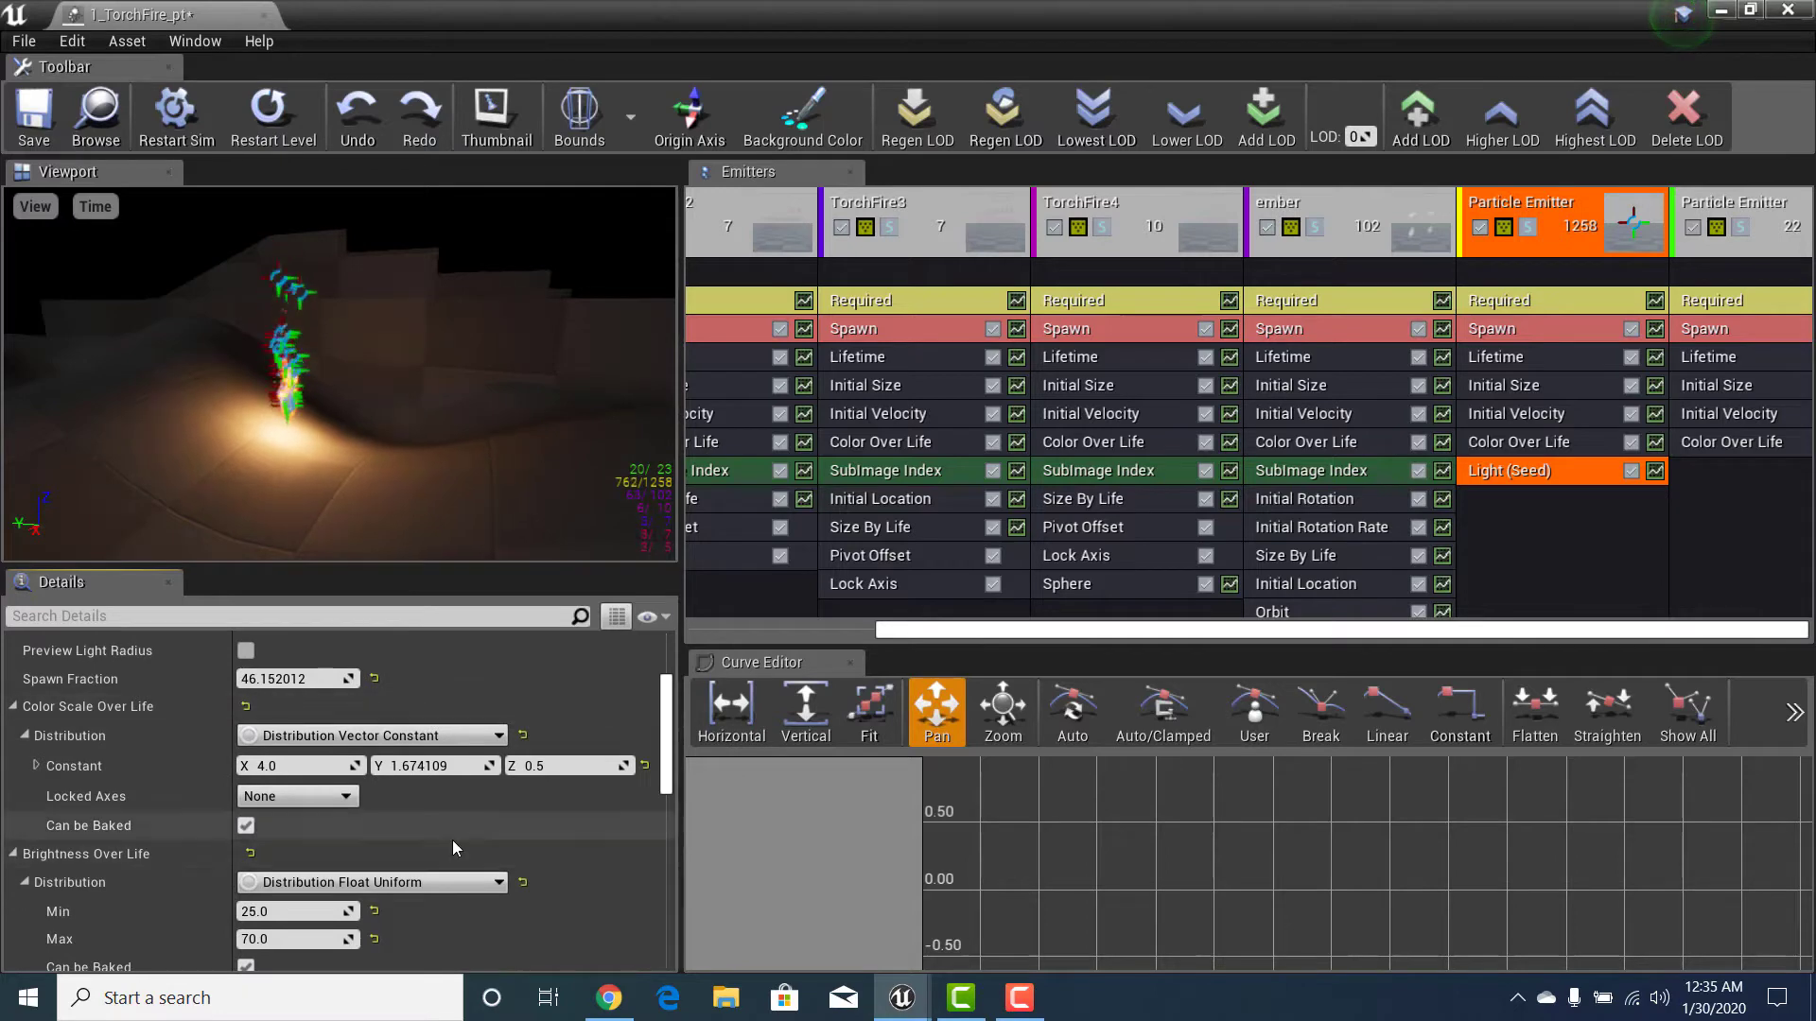
scroll(452, 847, "down", 1)
scroll(298, 815, "down", 1)
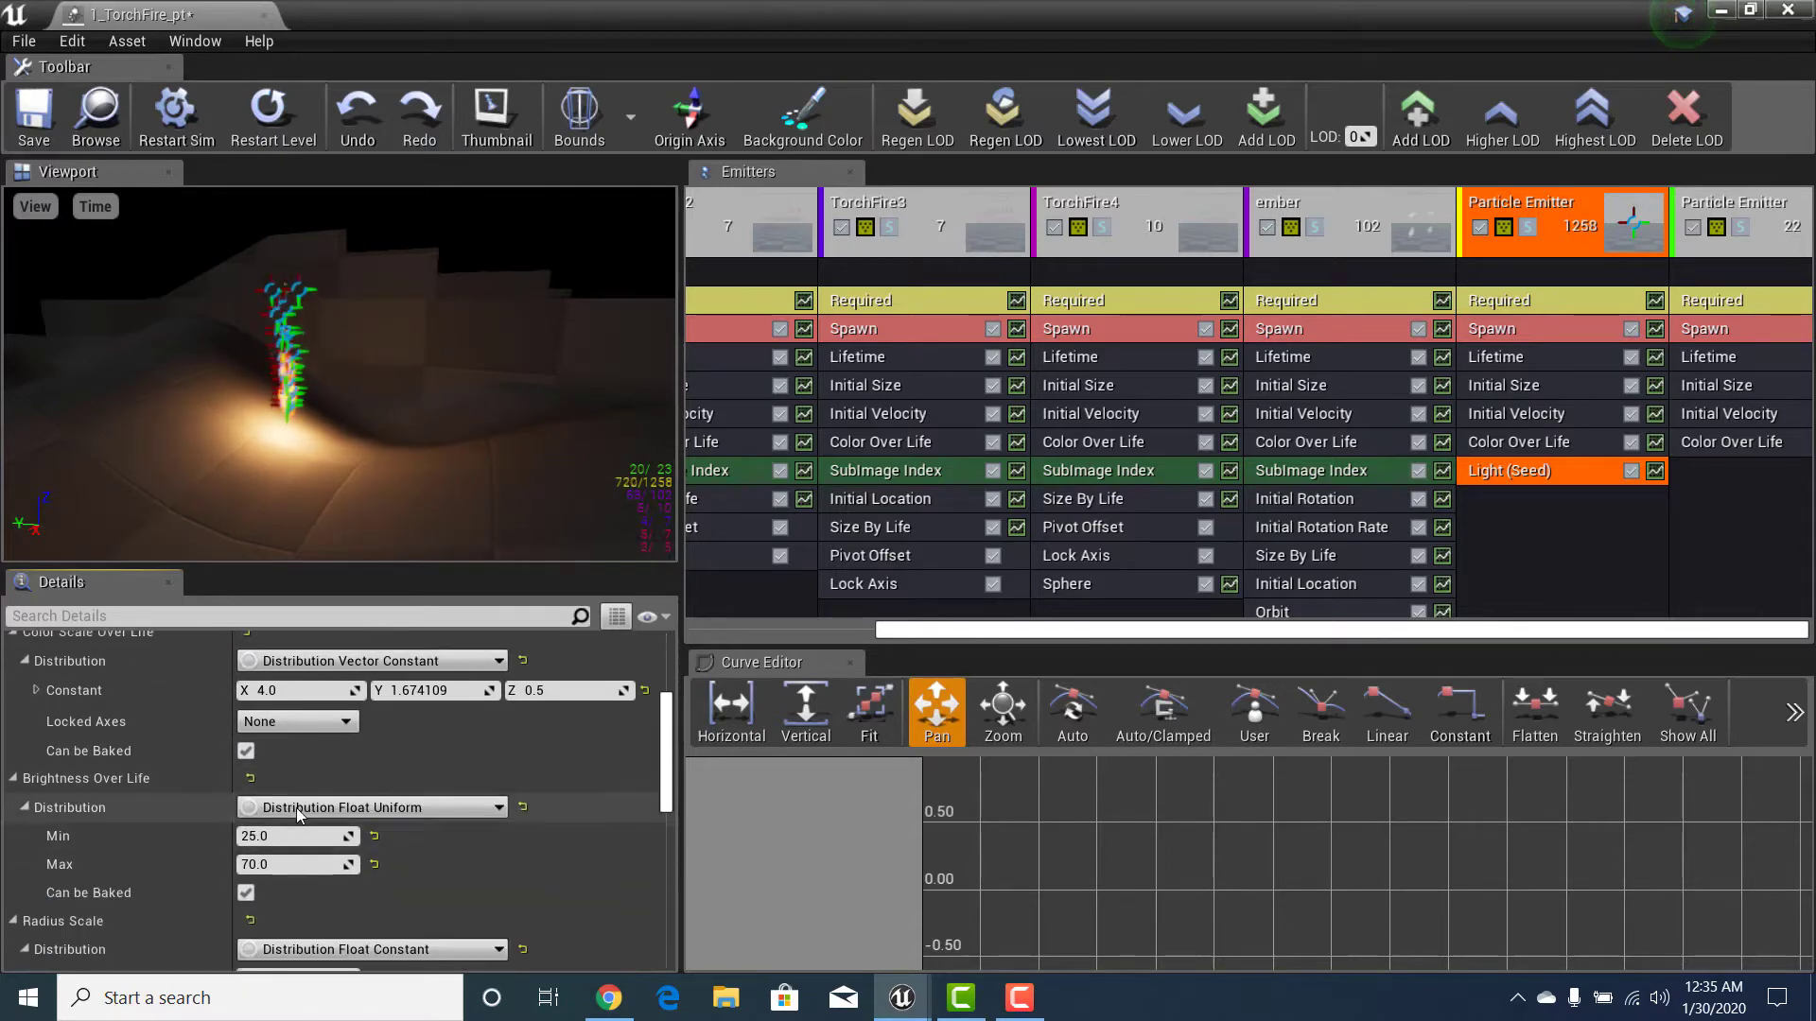
left_click_drag(284, 836, 350, 864)
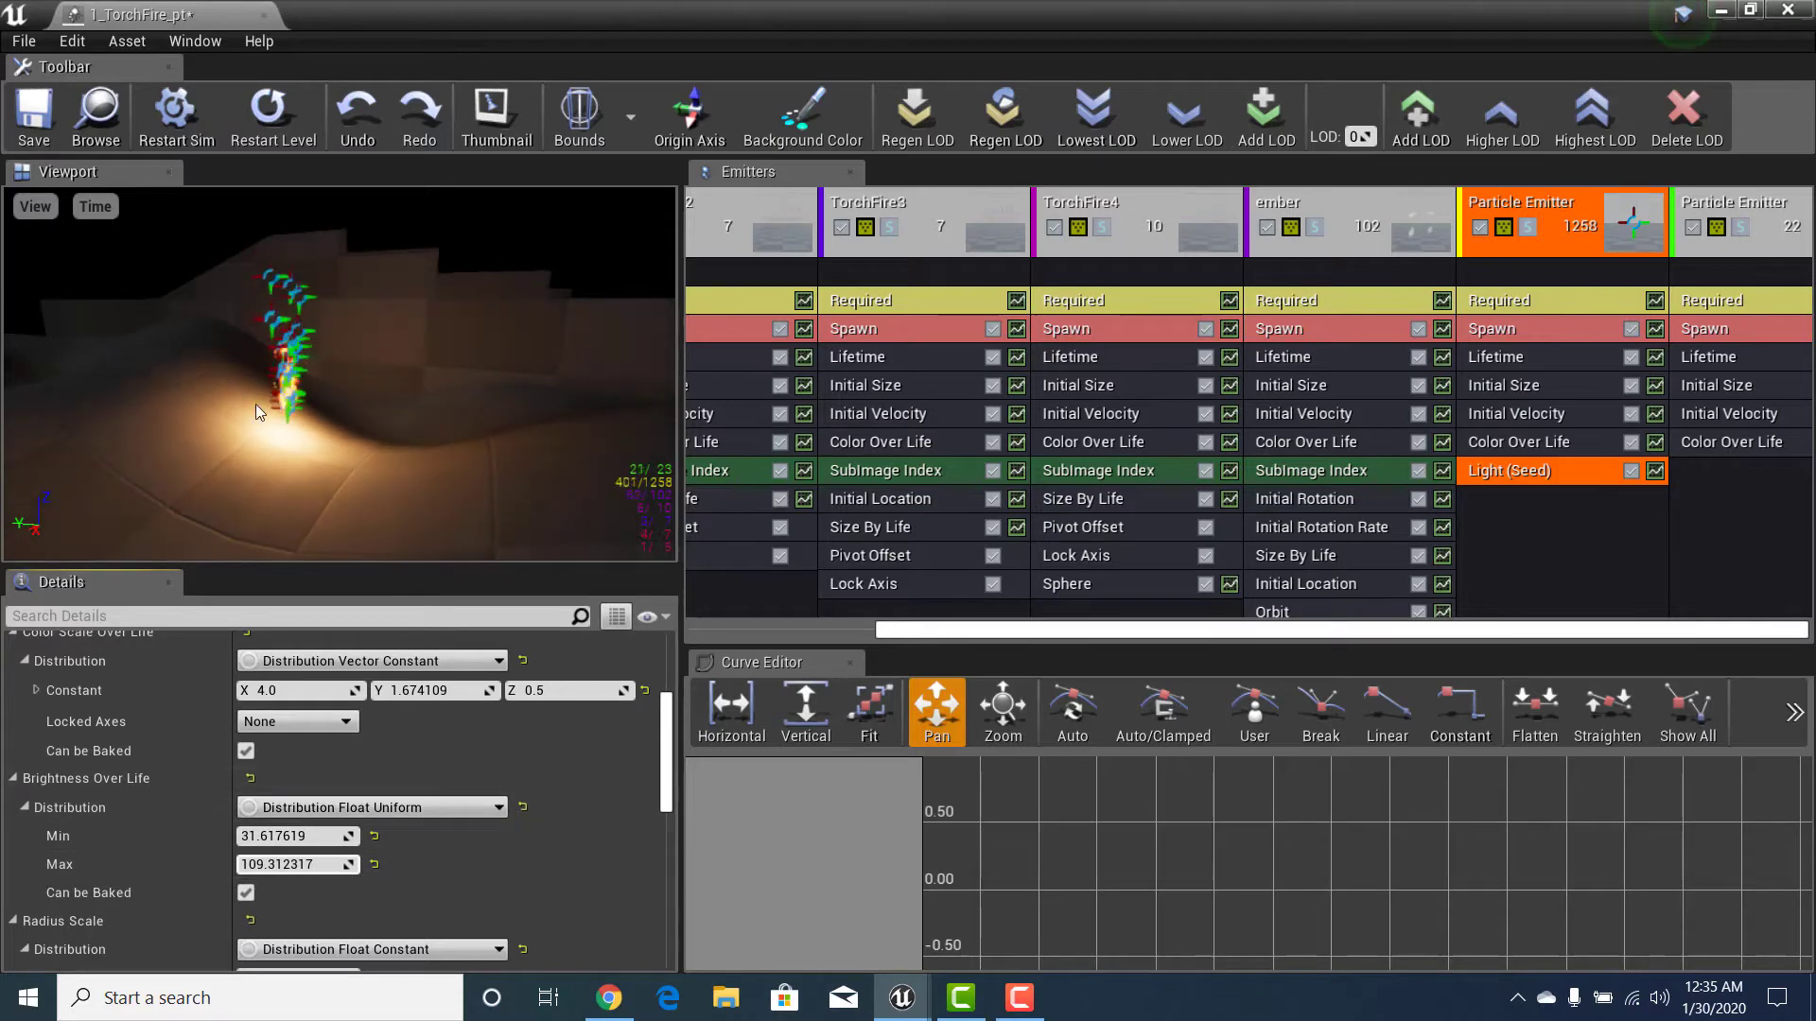
Step: Review the remaining light settings and try a Color Scale Over Life Z constant of about 1.37
scroll(302, 757, "down", 1)
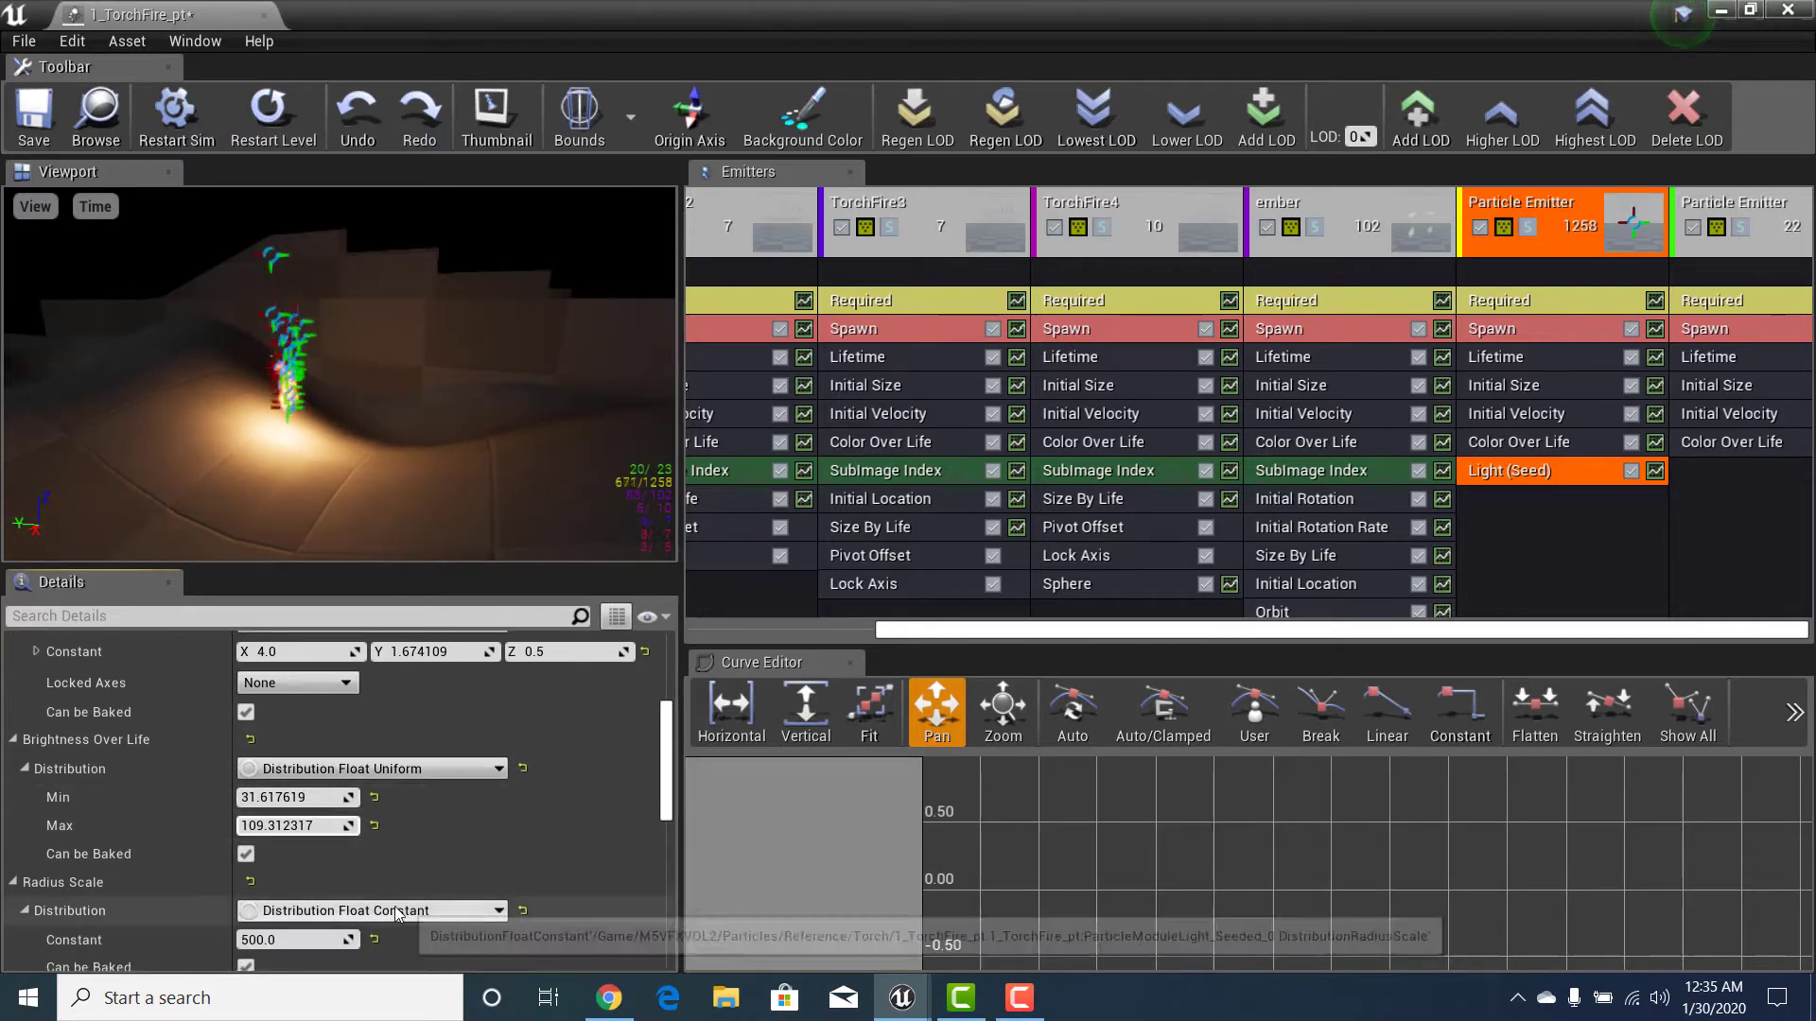
scroll(393, 908, "down", 6)
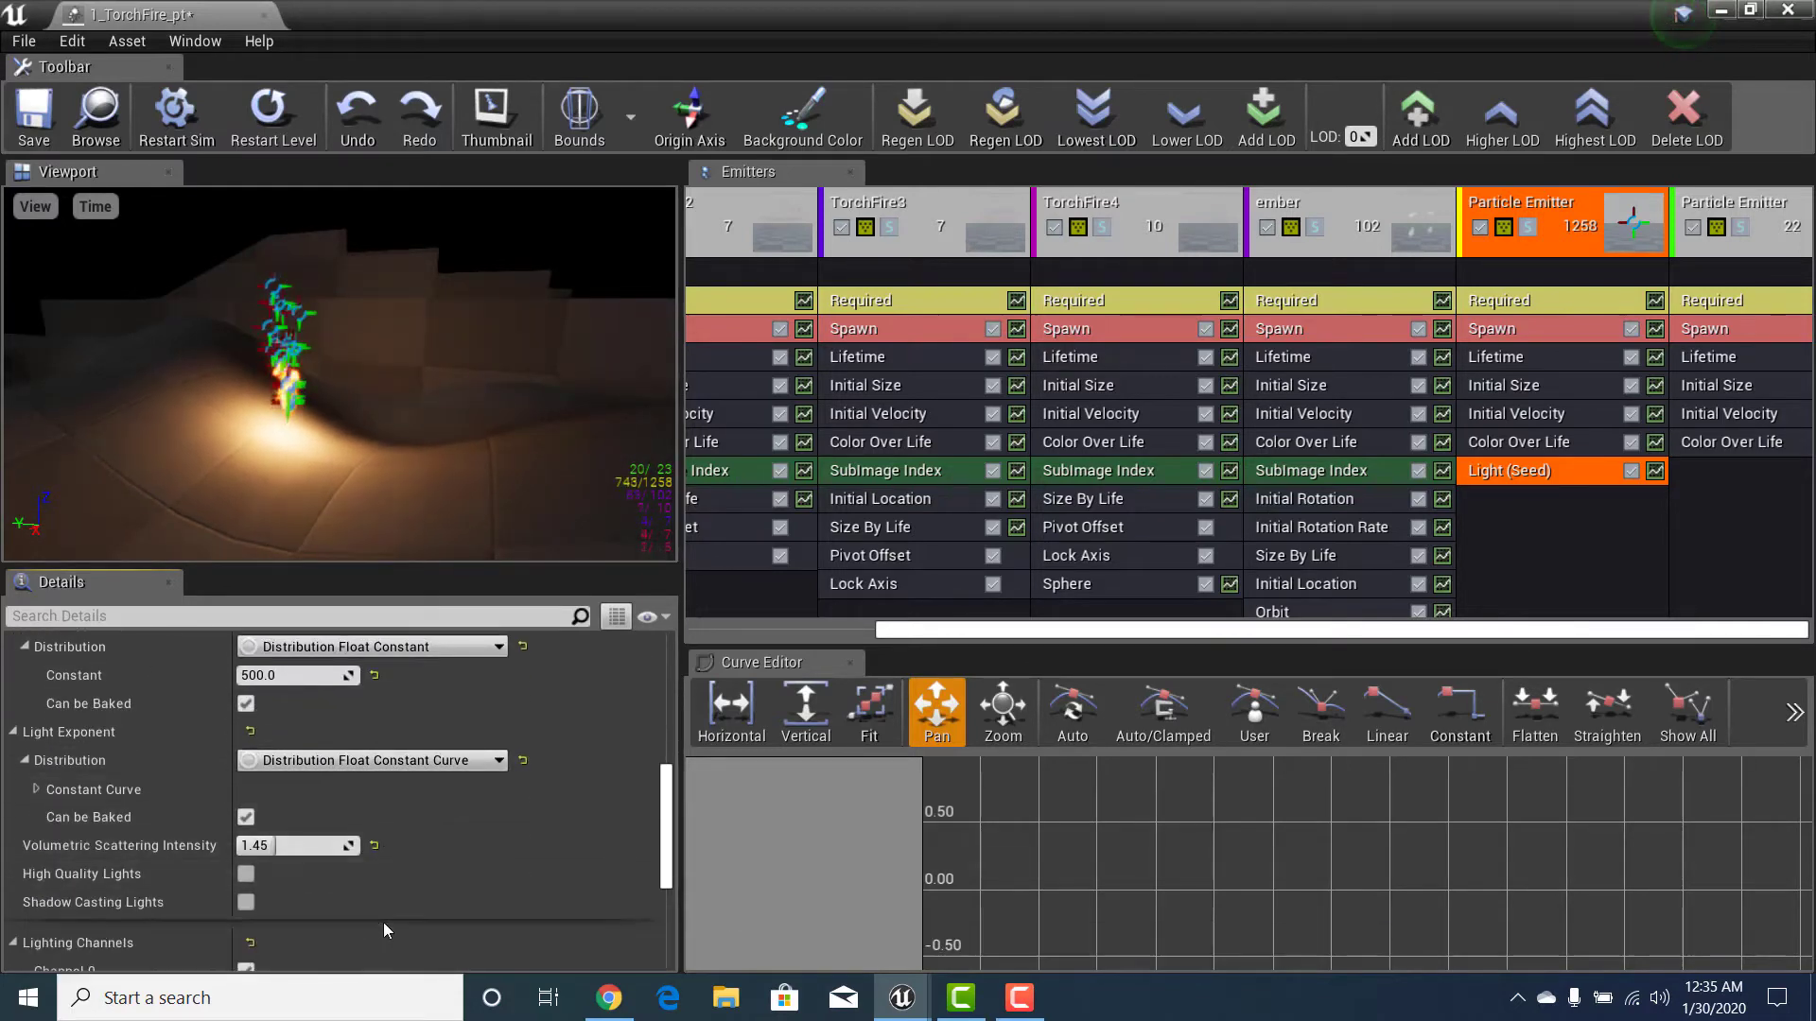
scroll(383, 922, "down", 7)
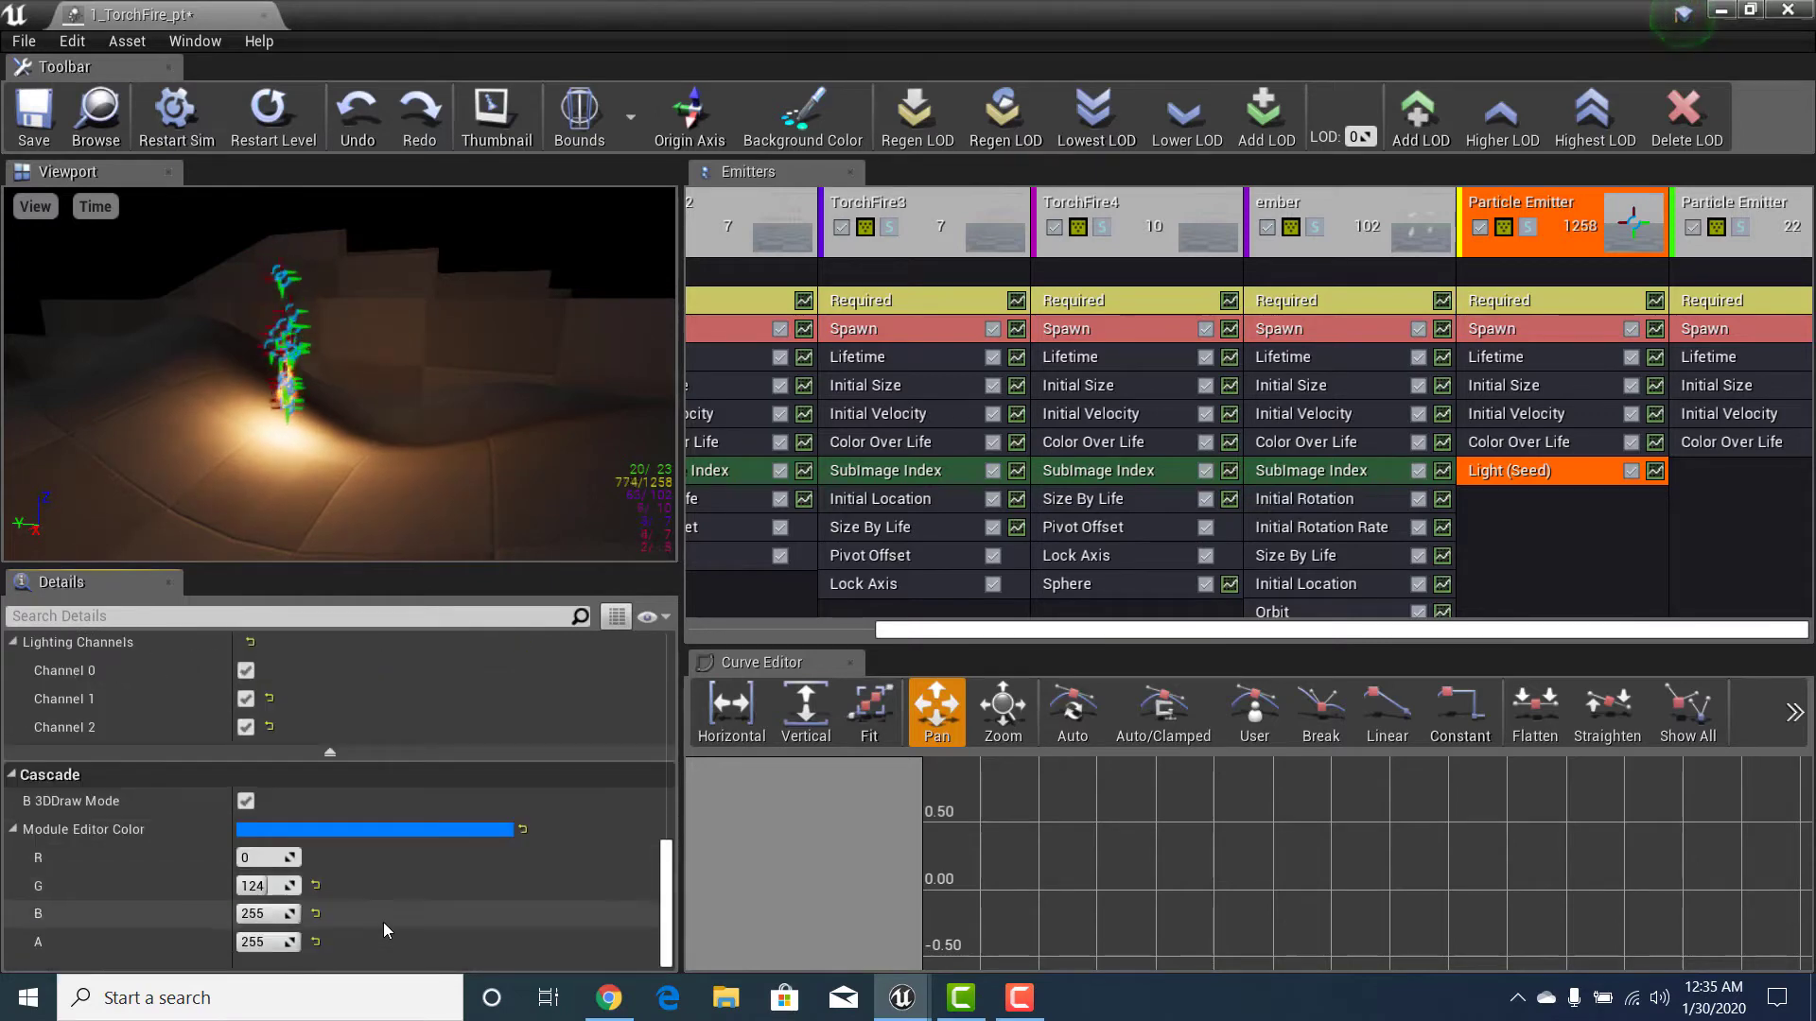
scroll(383, 922, "up", 15)
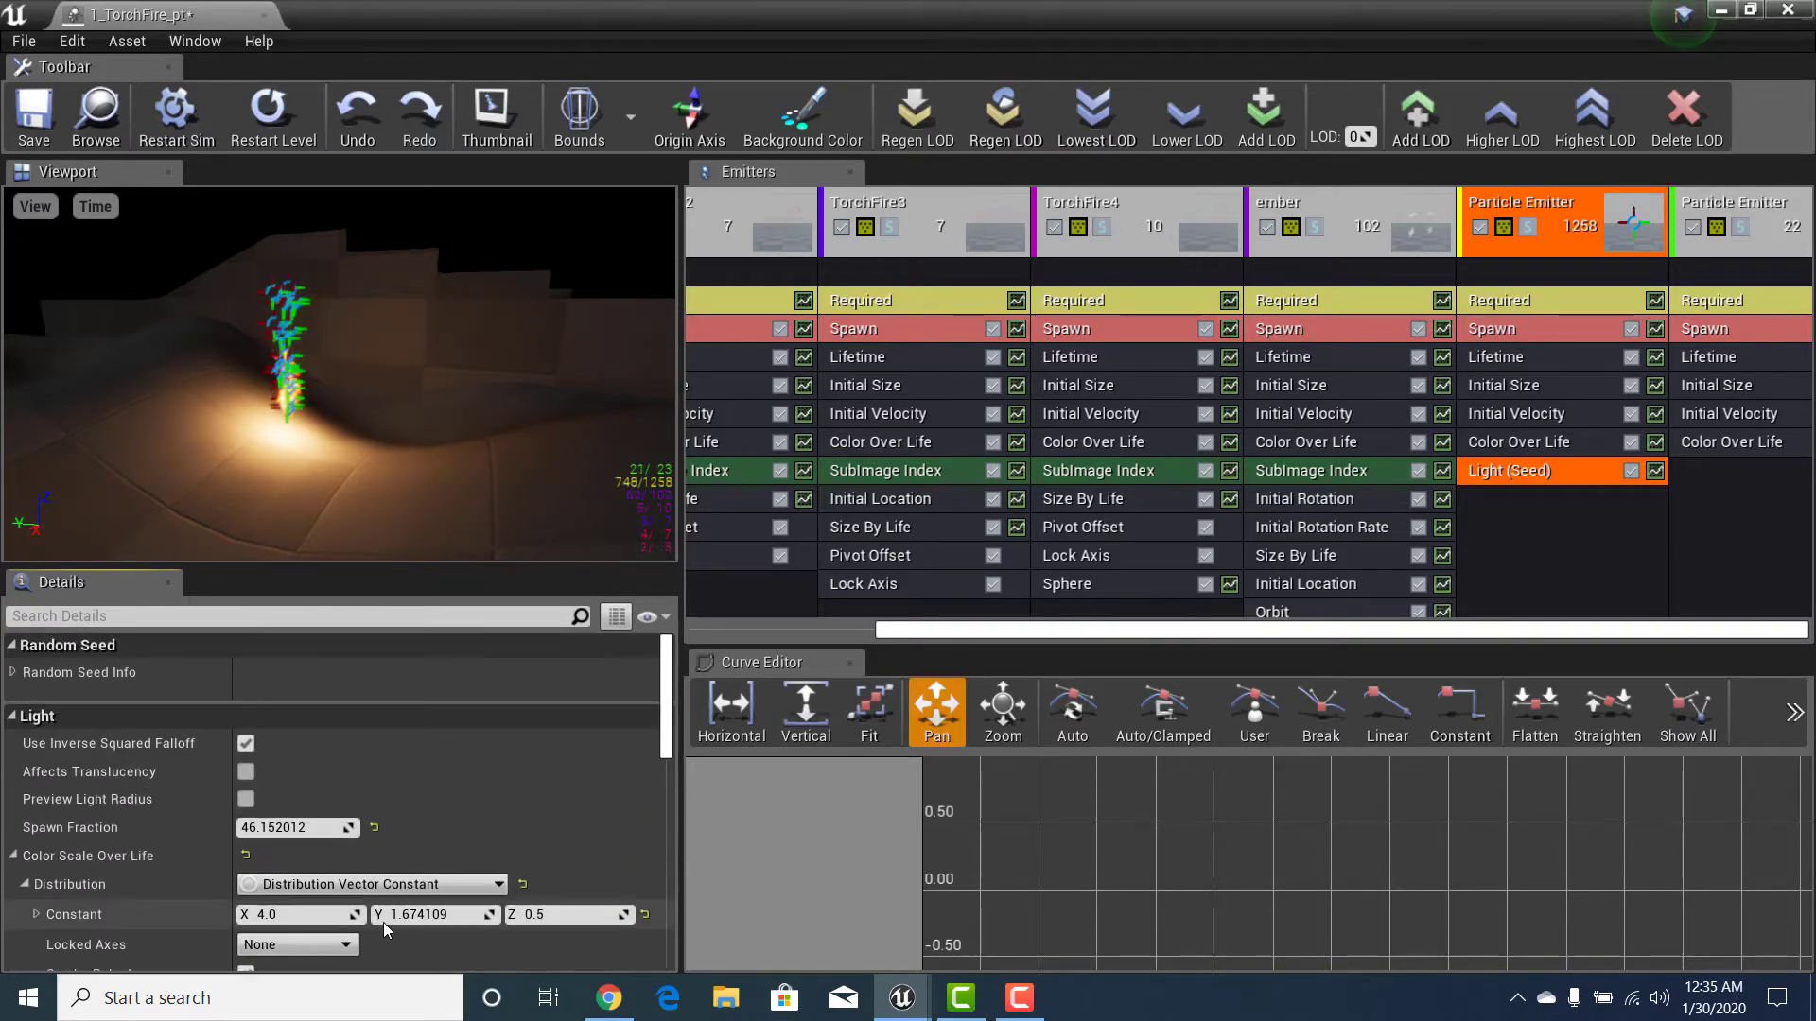
scroll(383, 922, "down", 1)
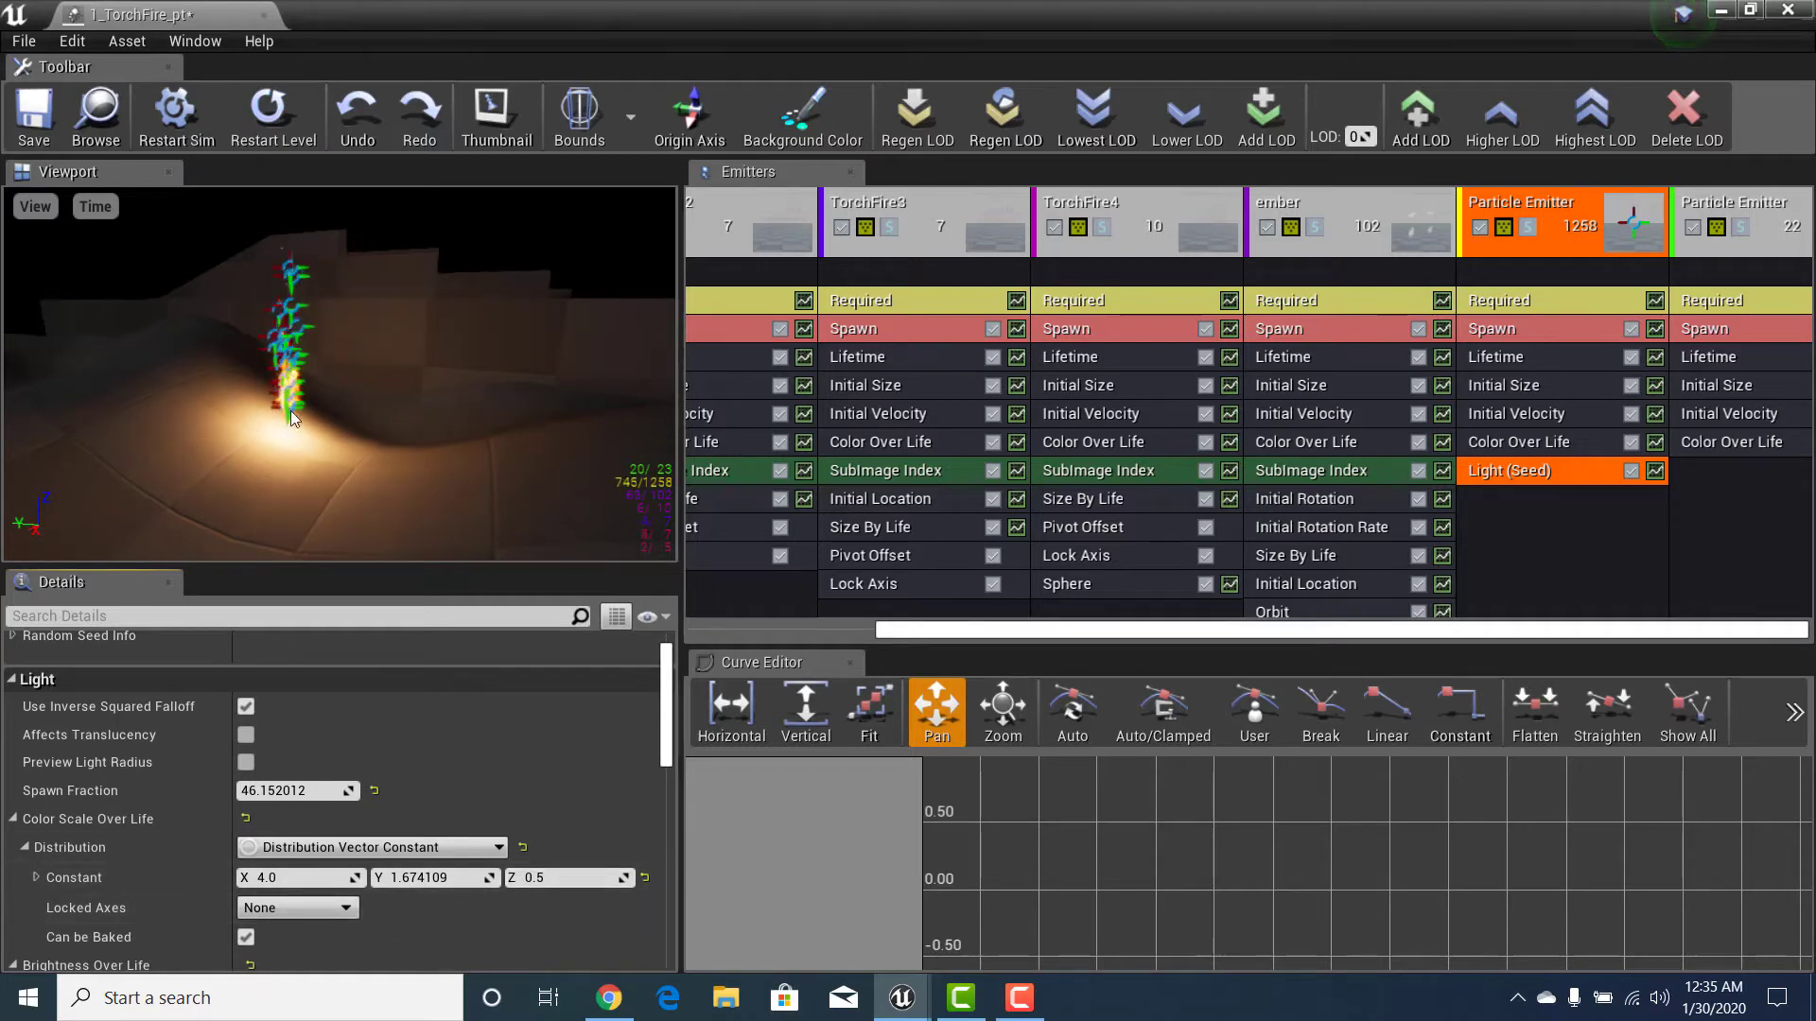
left_click_drag(584, 878, 620, 877)
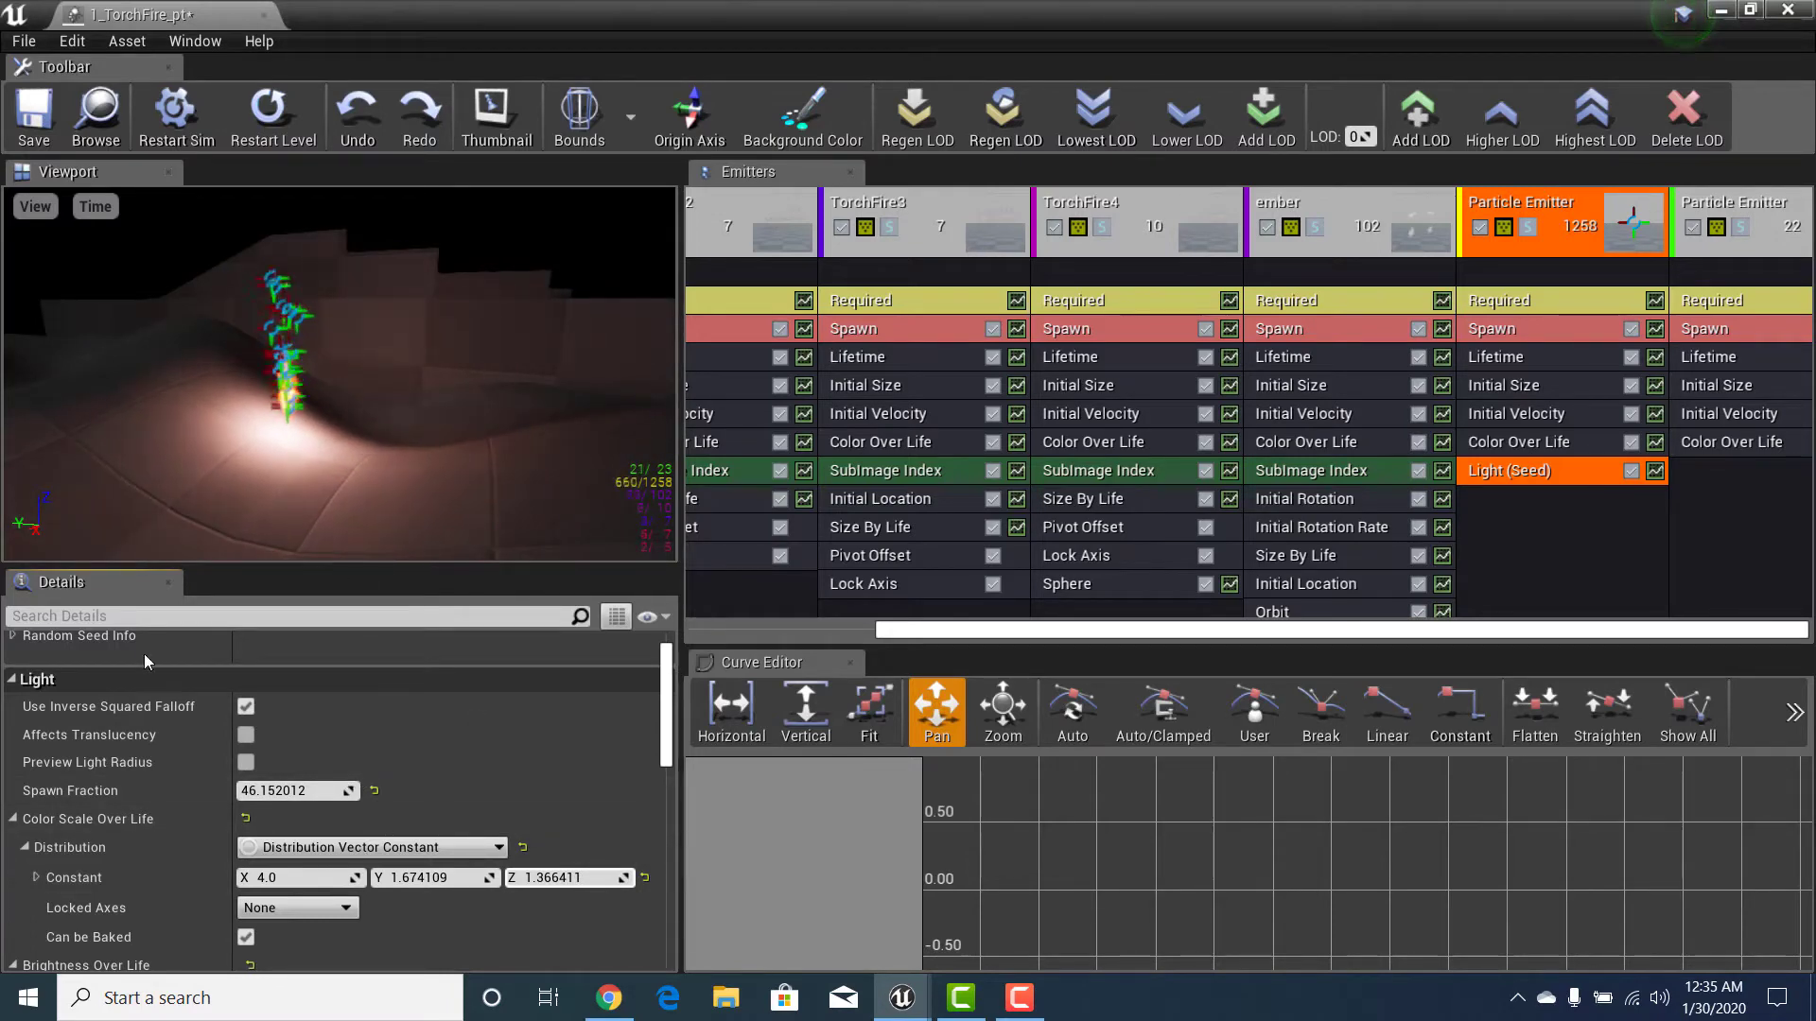
Step: Move the particle preview's floor mesh to X -28, Y 217, Z 11 in its geometry properties
left_click(35, 206)
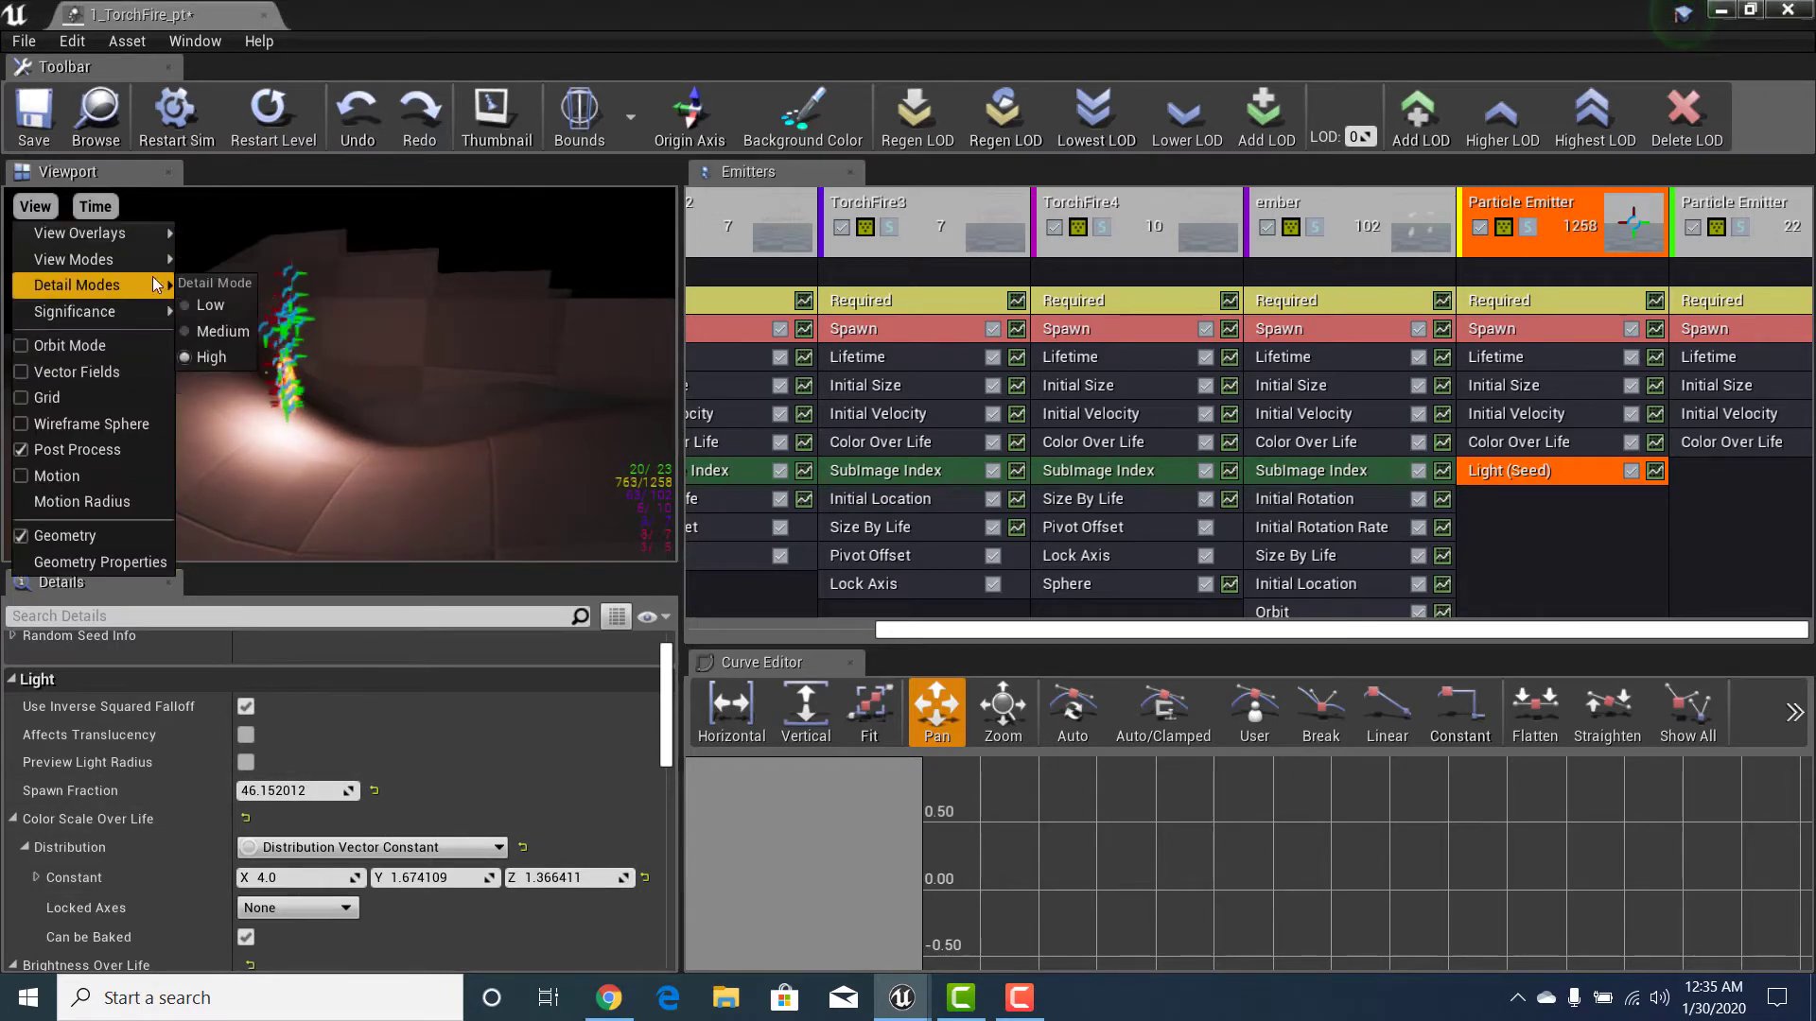
left_click(95, 564)
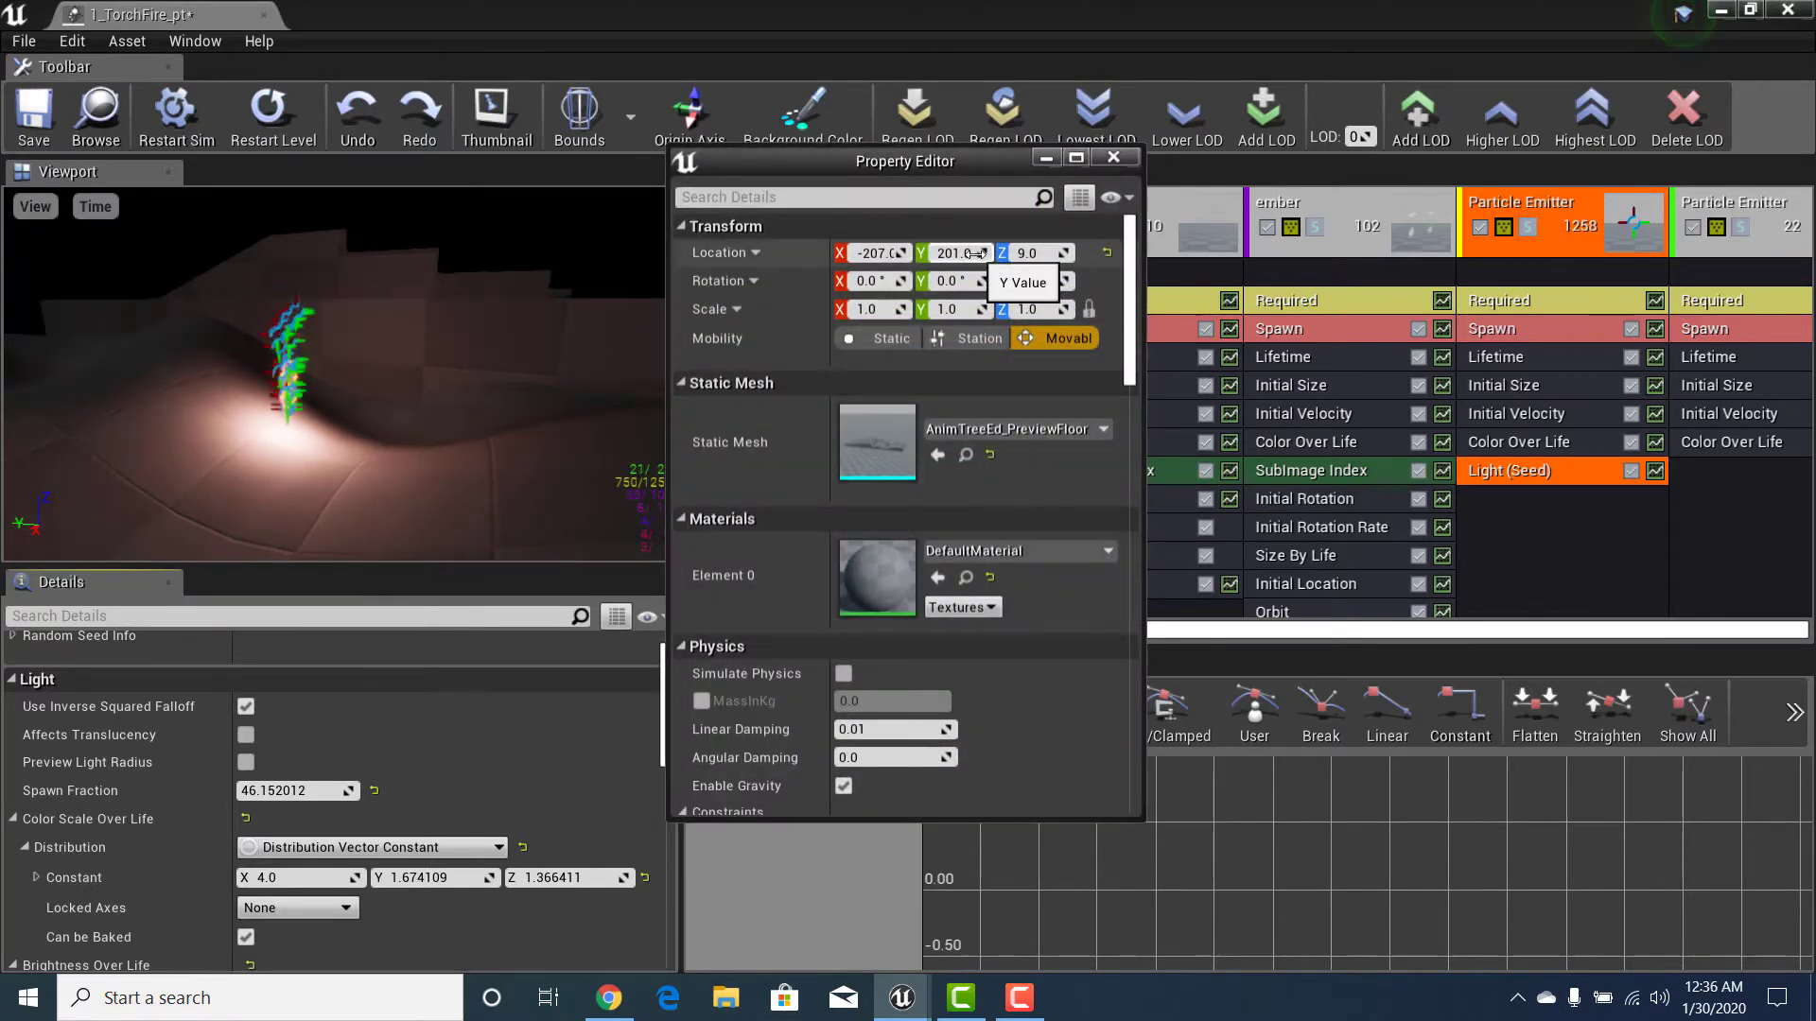
left_click_drag(965, 254, 1035, 254)
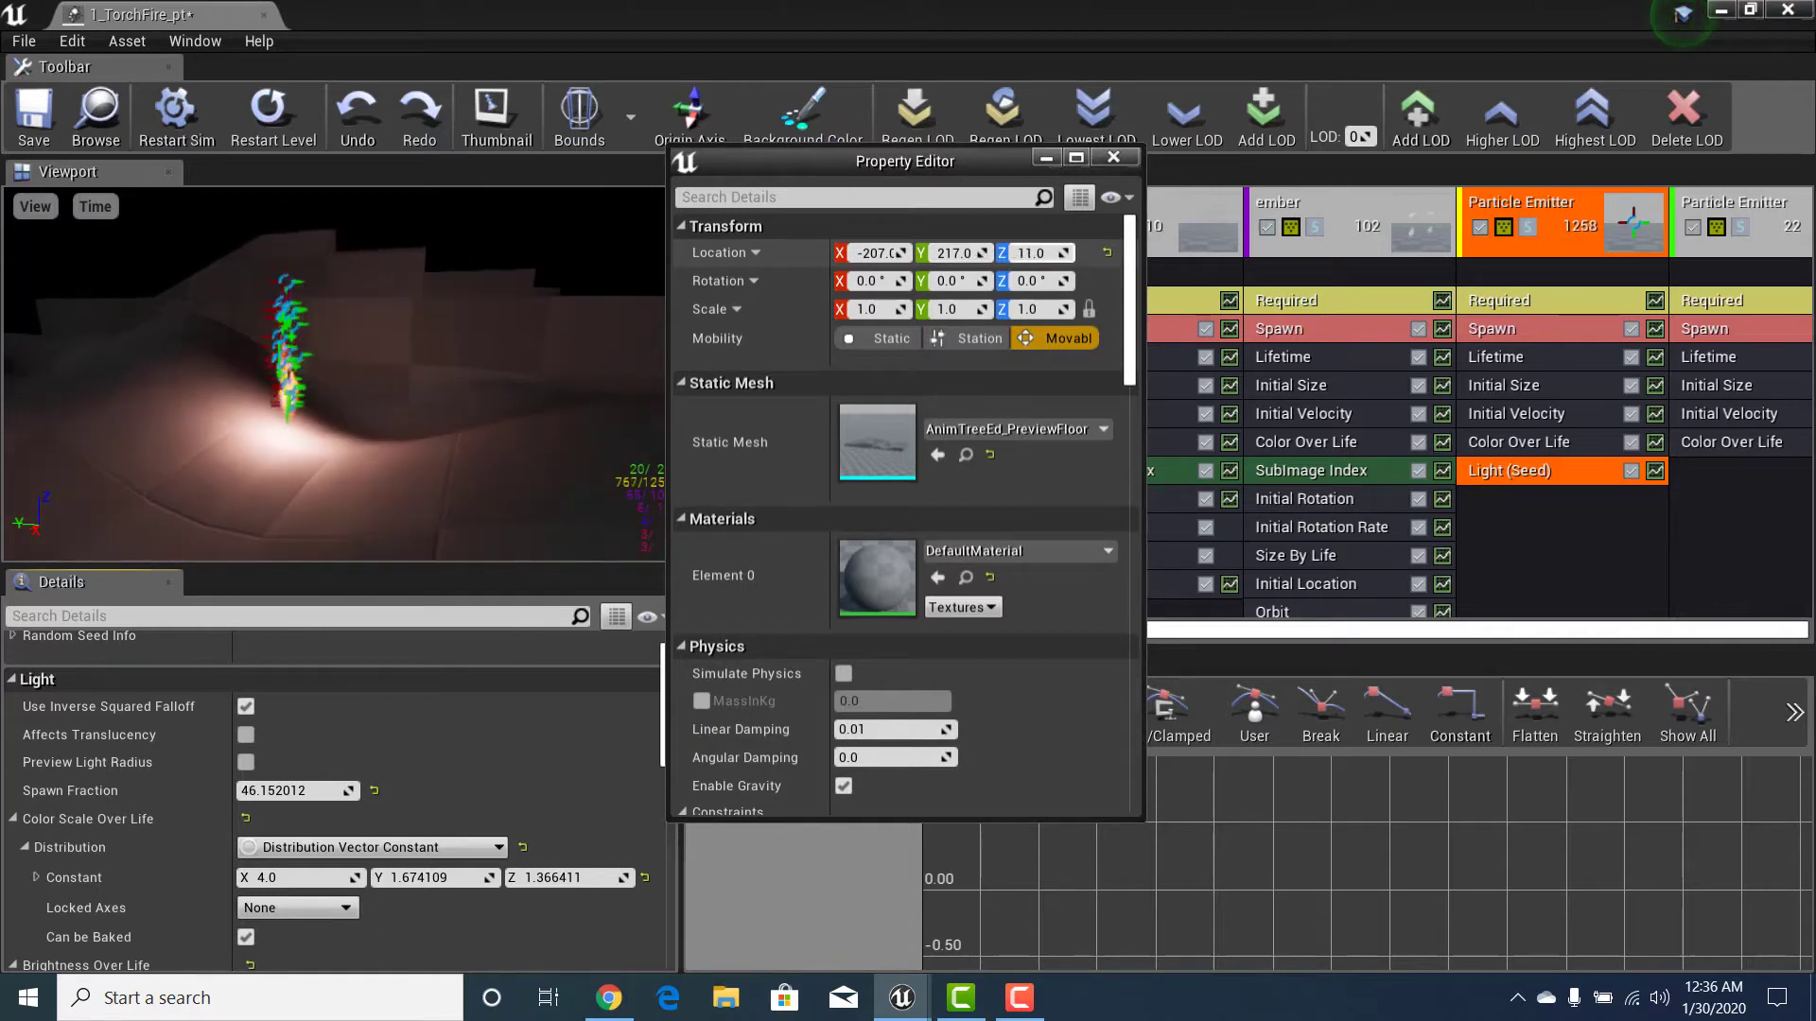
left_click_drag(871, 254, 931, 253)
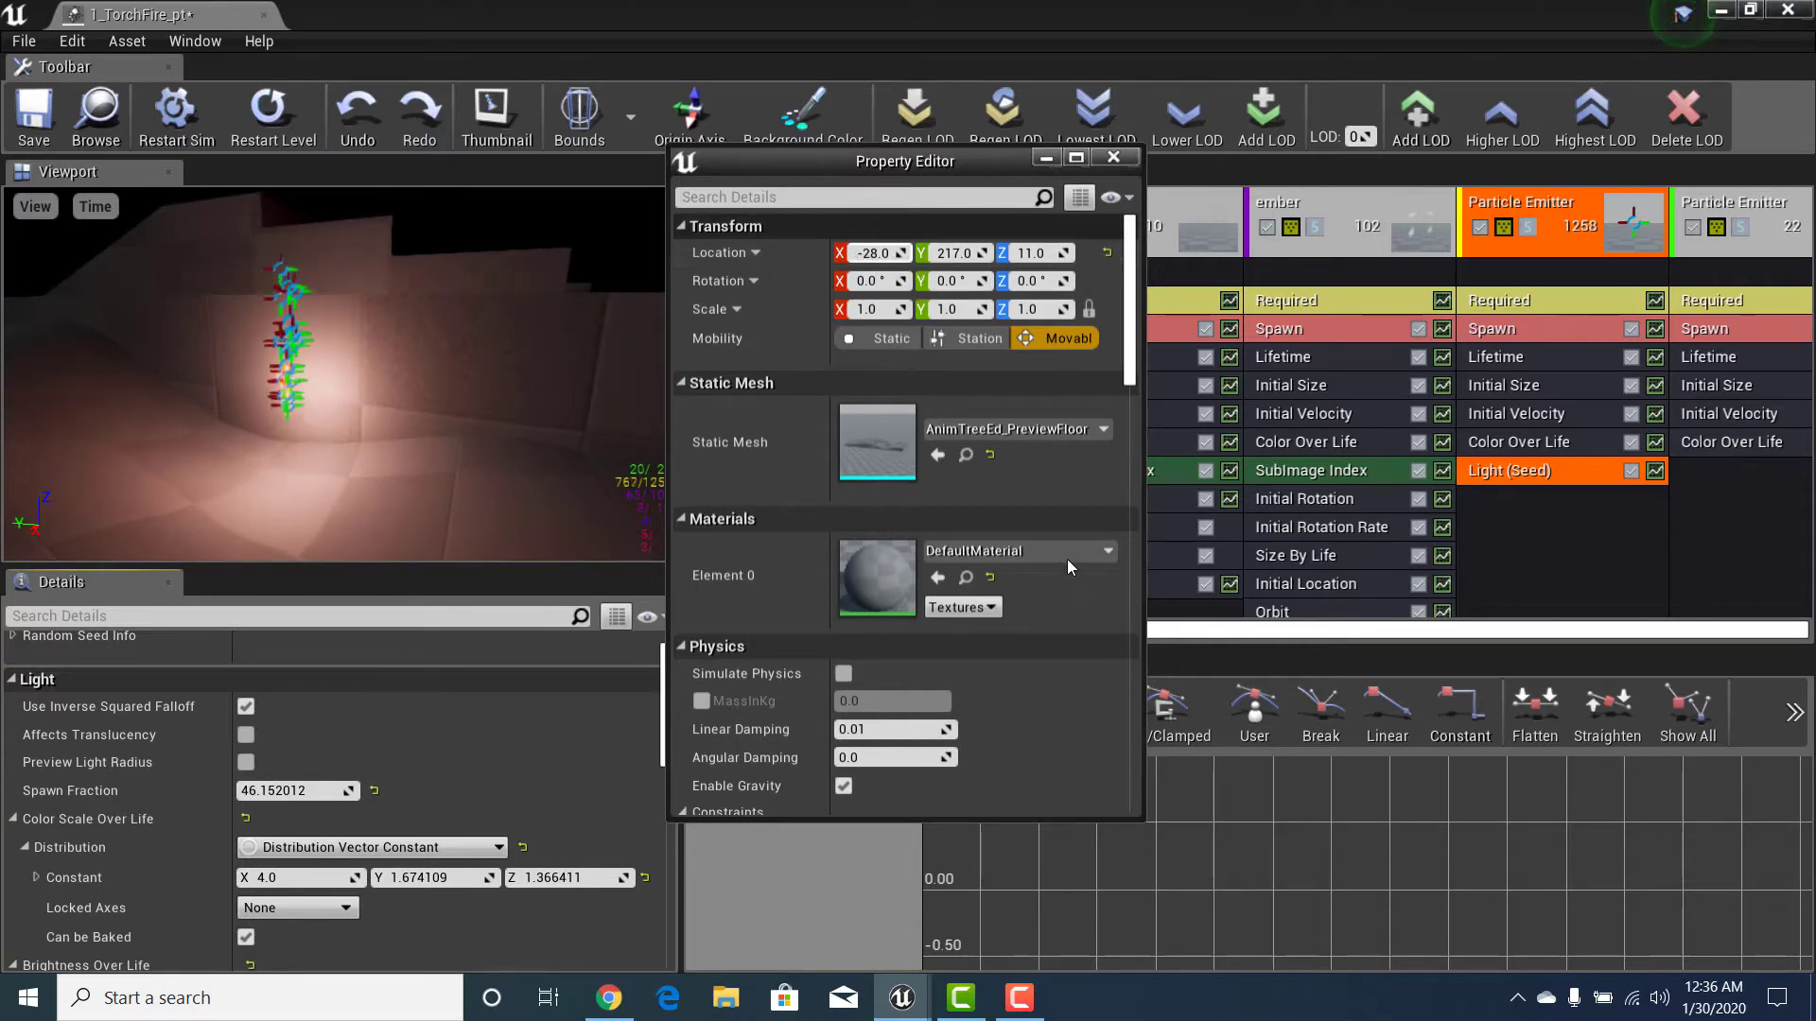
Step: Try Color Scale Over Life Z values of about 3.72 and 1.02, and reset the vector constant to its default
left_click_drag(586, 881, 662, 882)
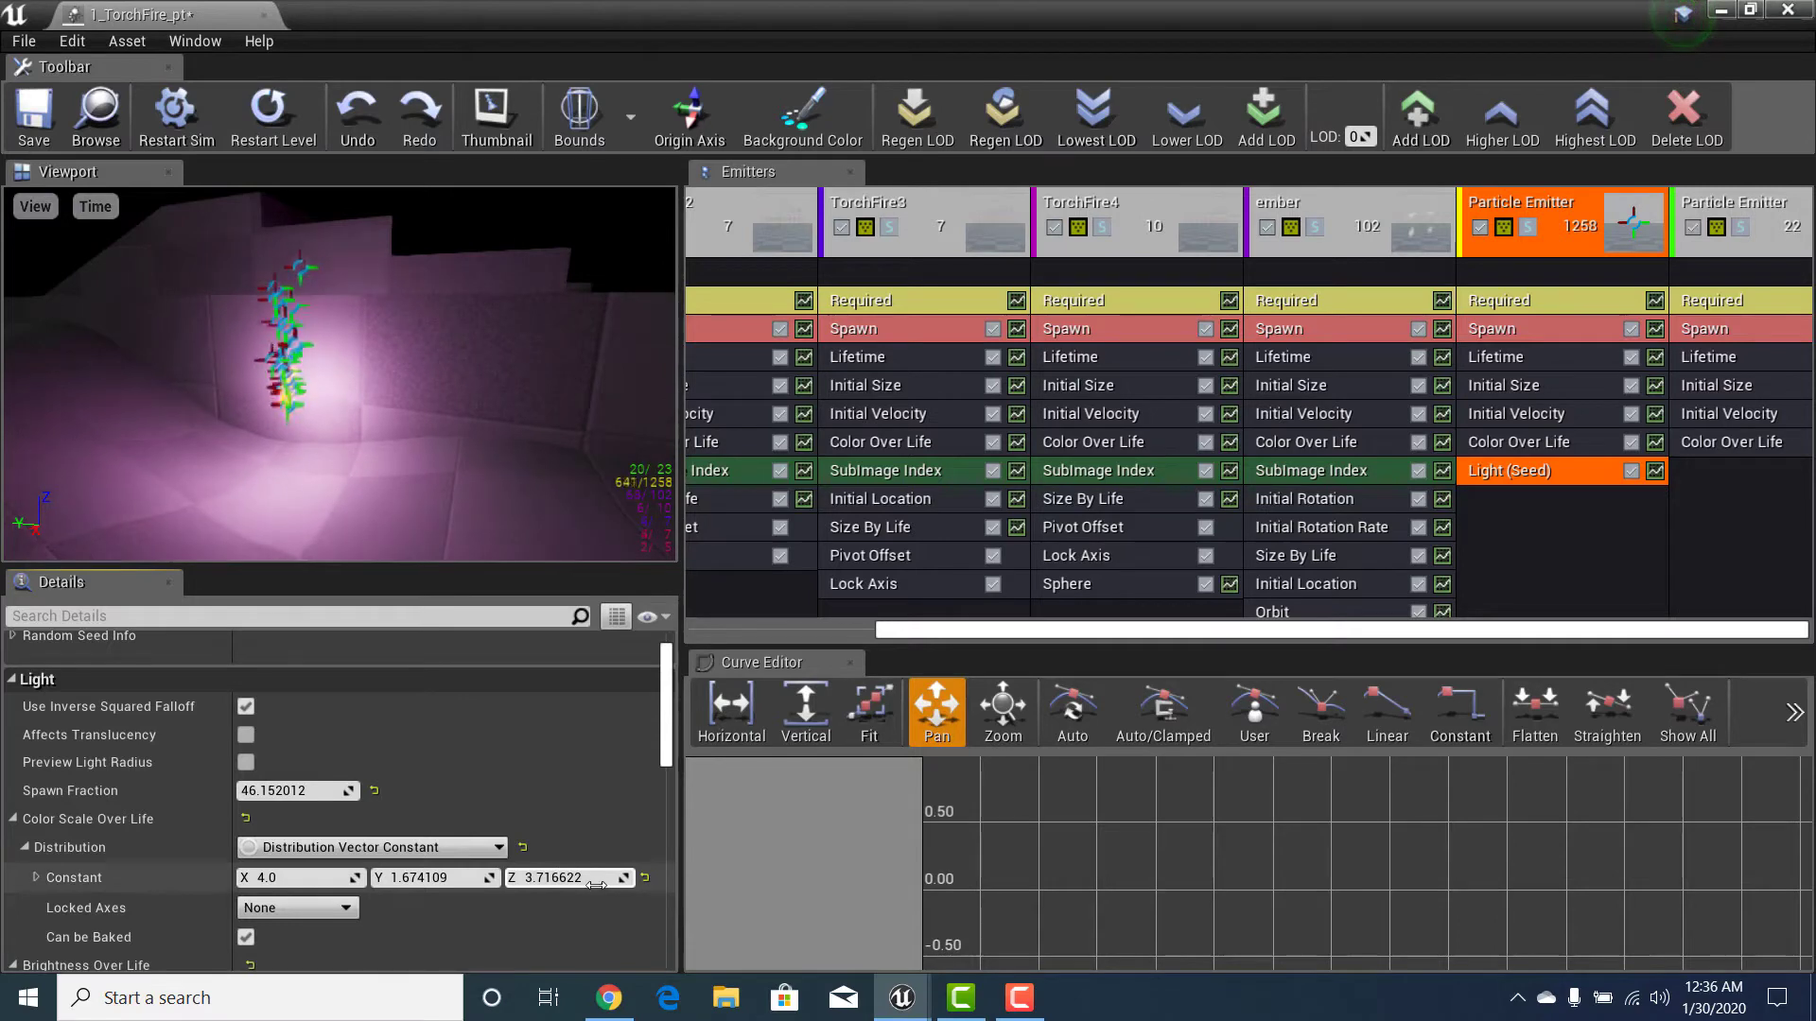
left_click_drag(596, 882, 586, 884)
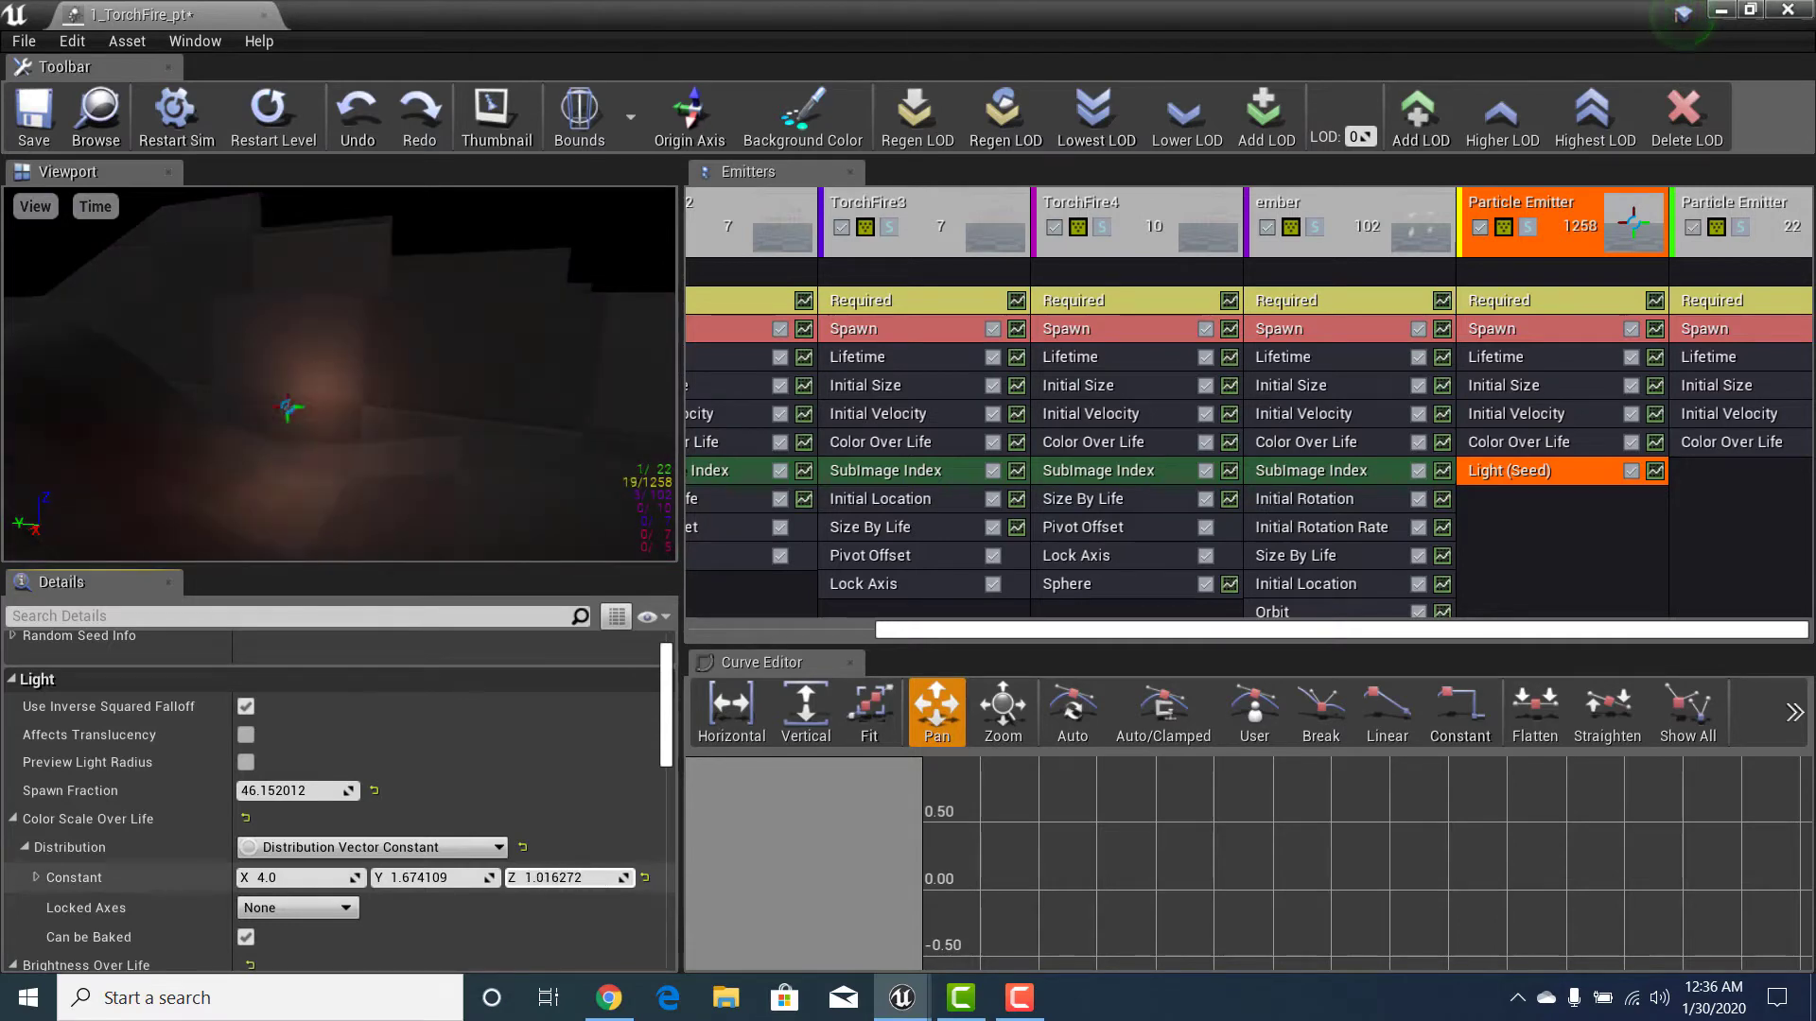
left_click(645, 878)
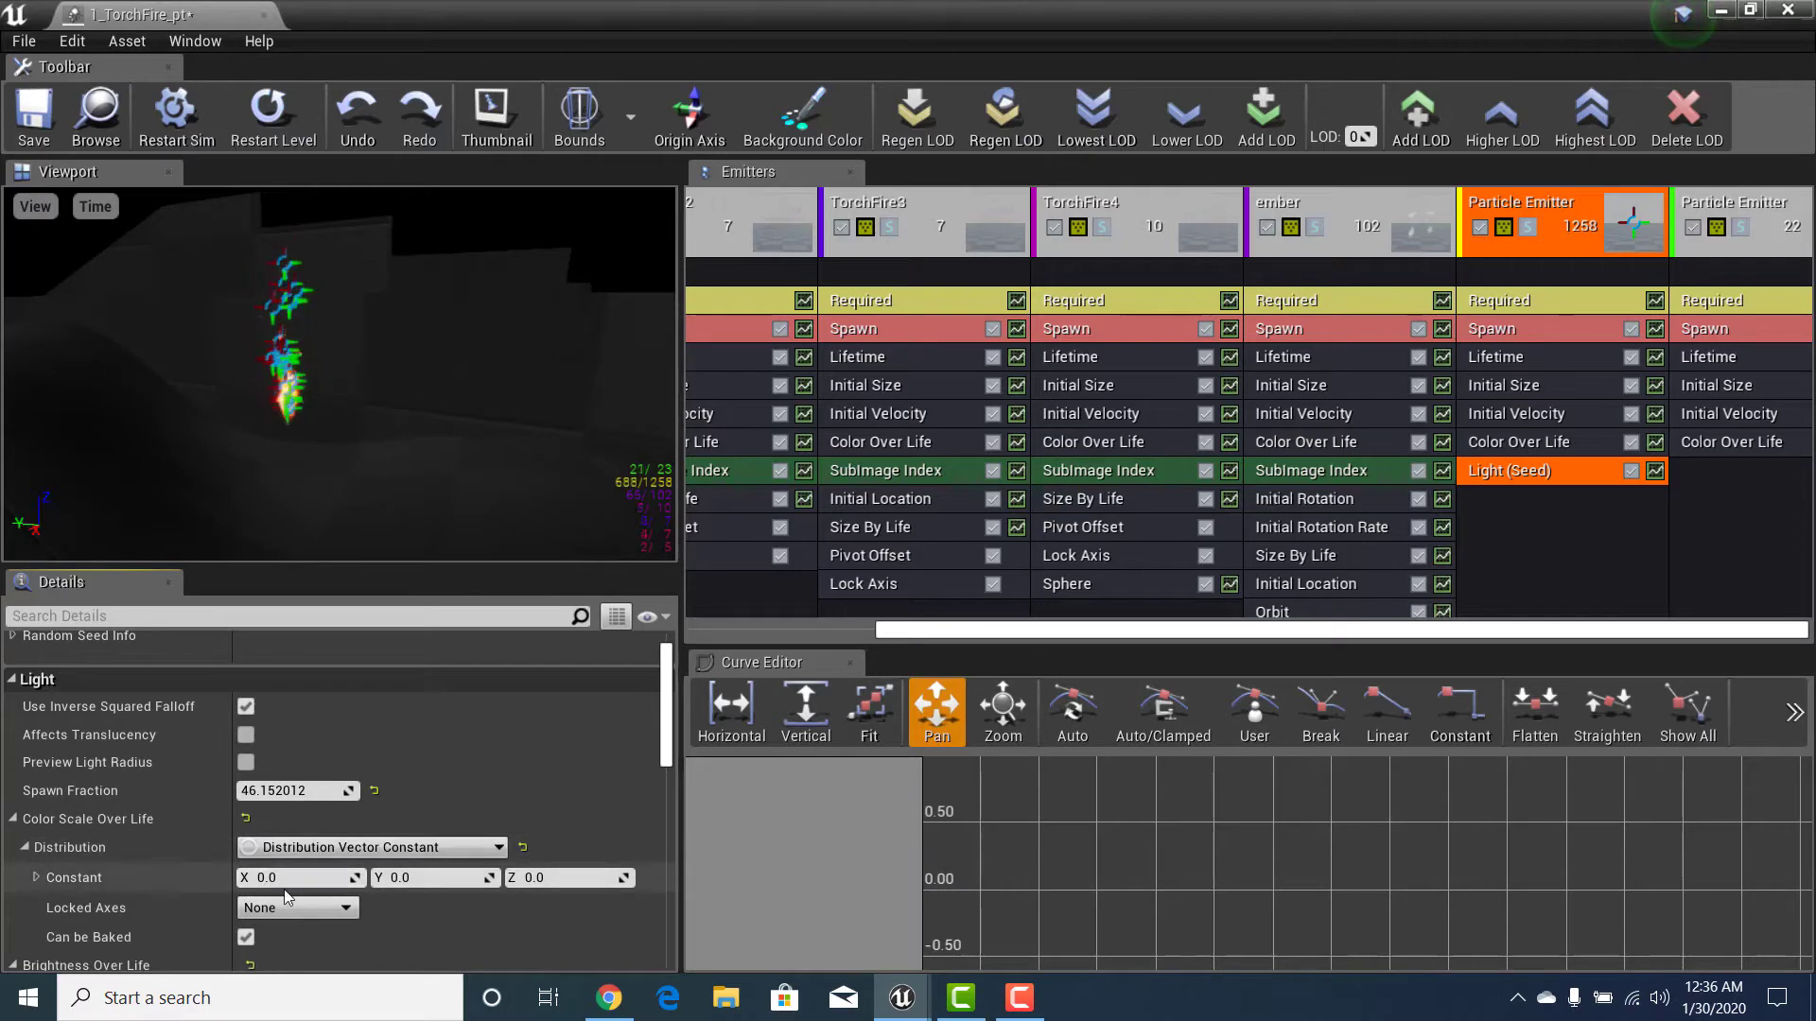
Step: Try a cyan light with Color Scale Over Life constants of about X -0.26, Y 1.27, Z 2.08
left_click_drag(298, 878, 317, 878)
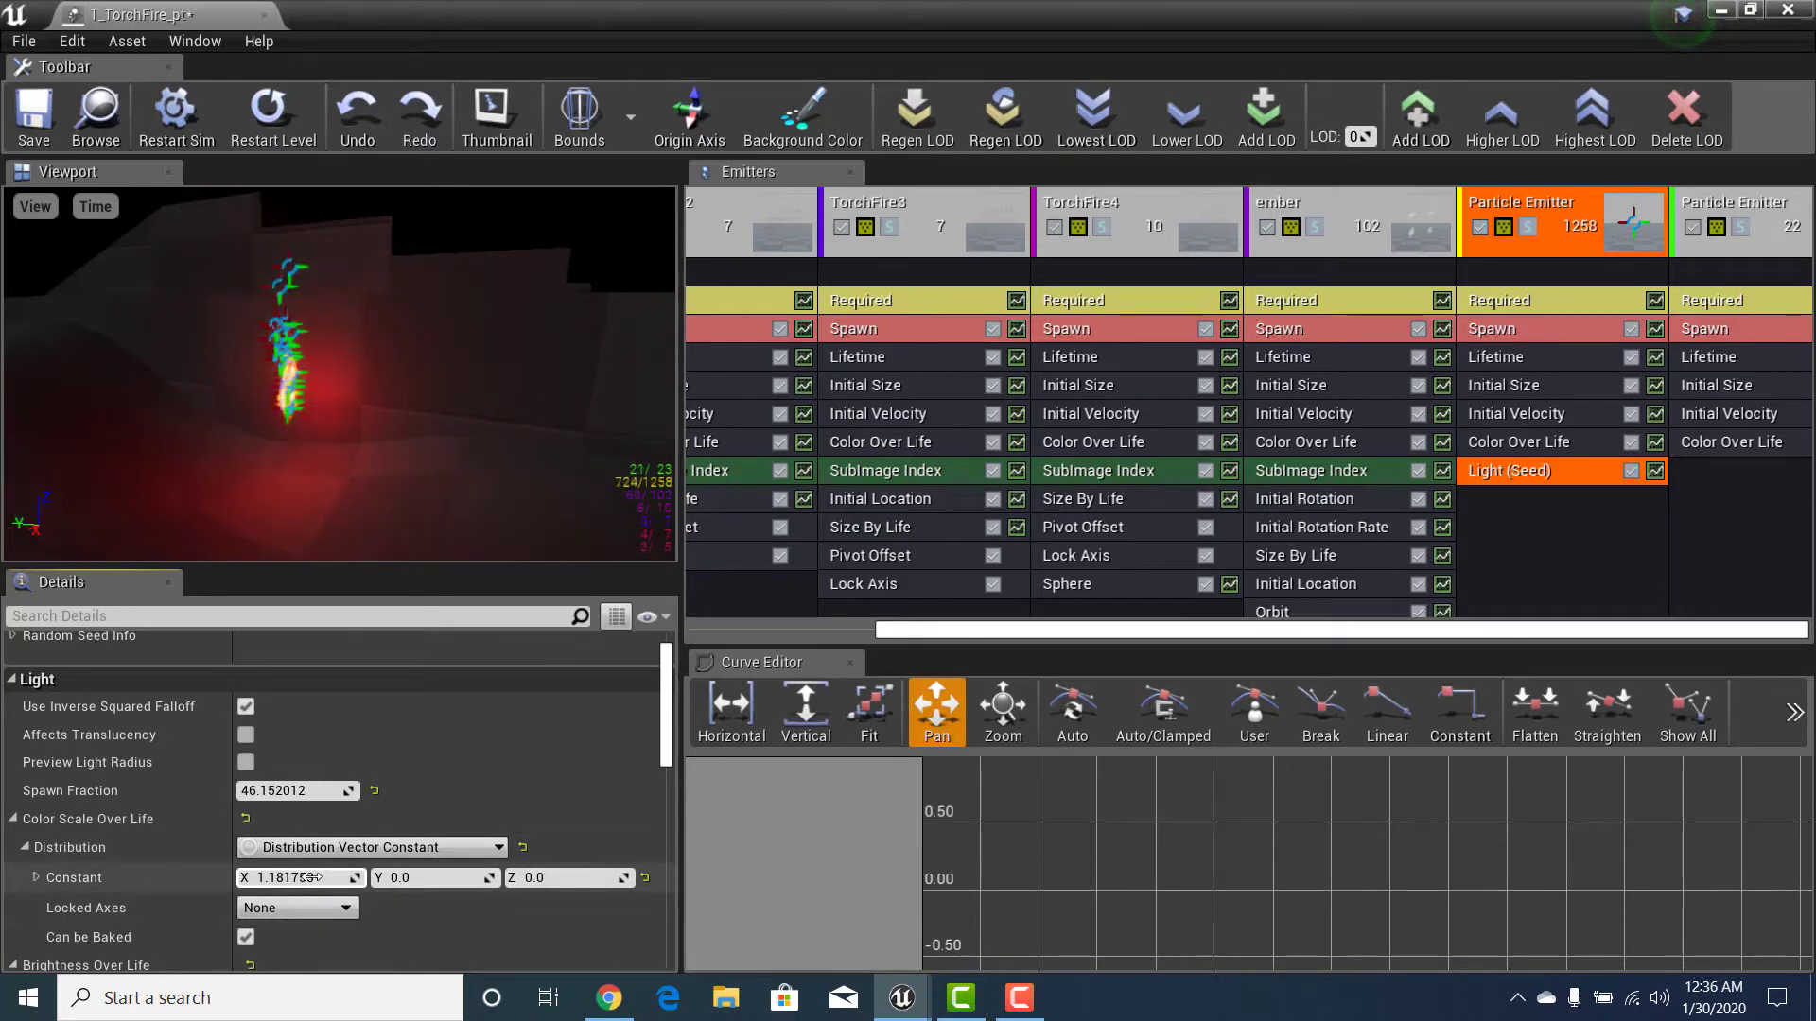
left_click_drag(307, 877, 284, 878)
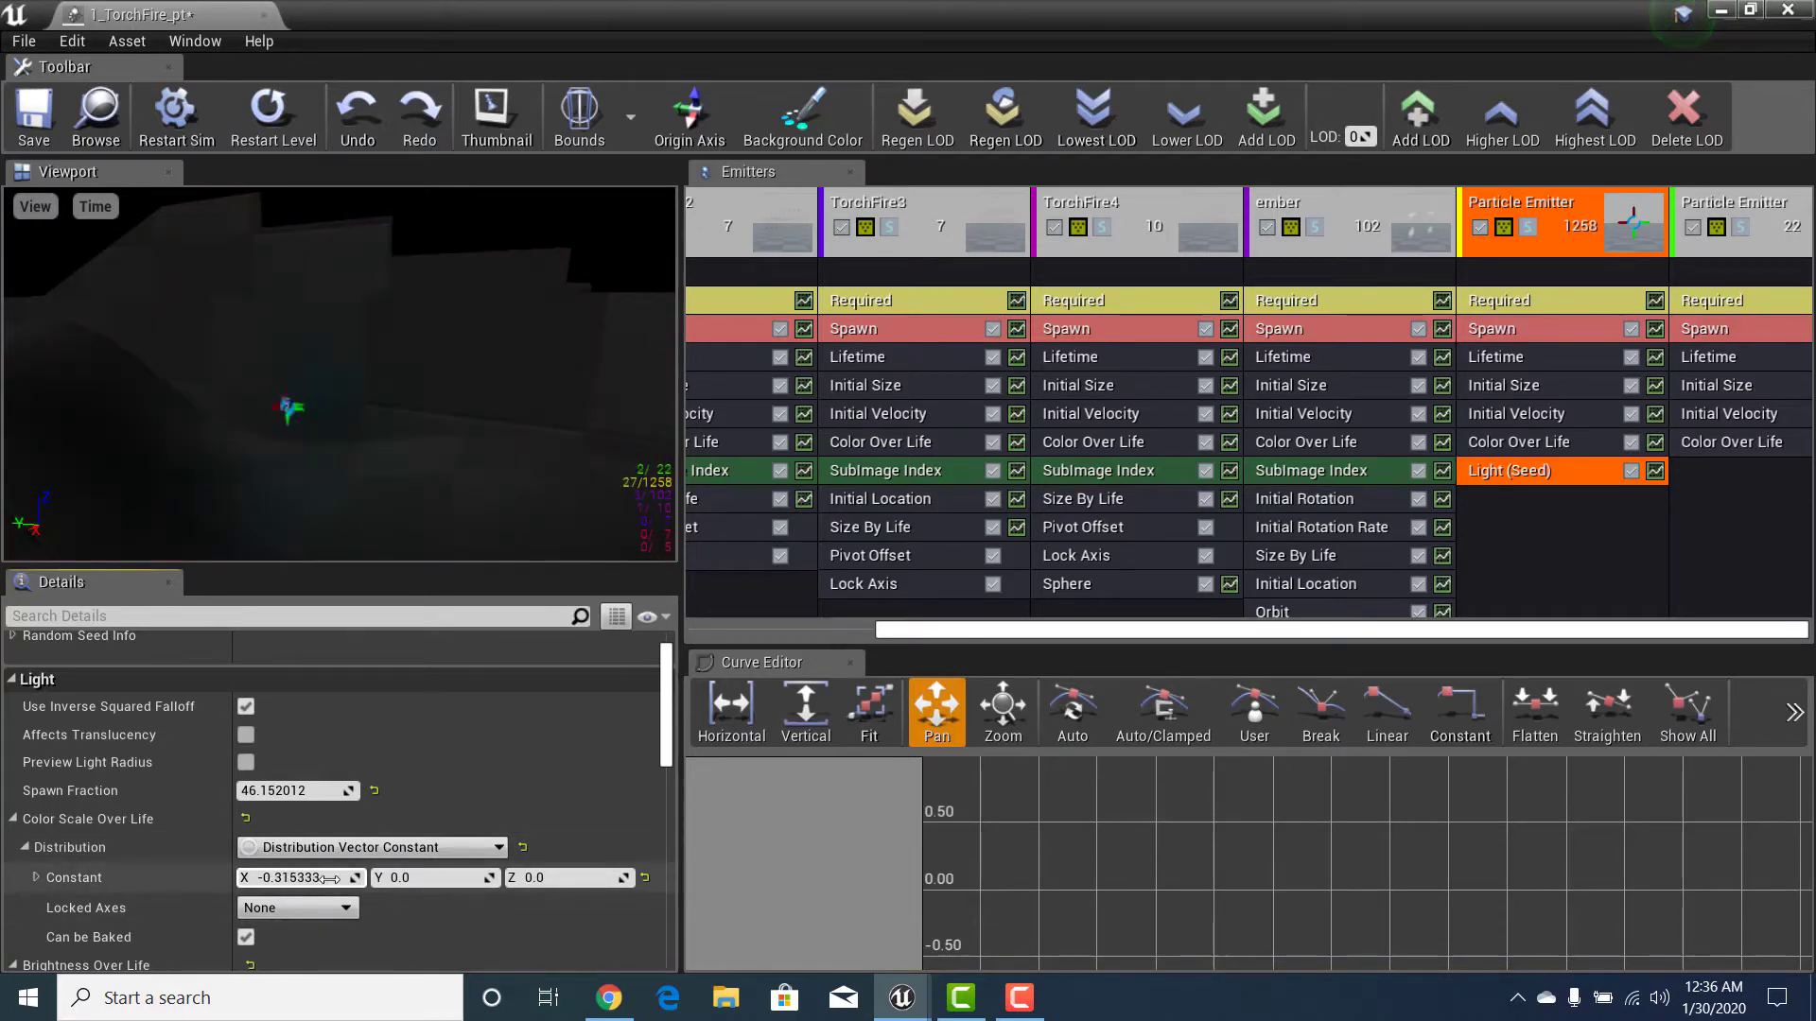
left_click_drag(421, 877, 586, 878)
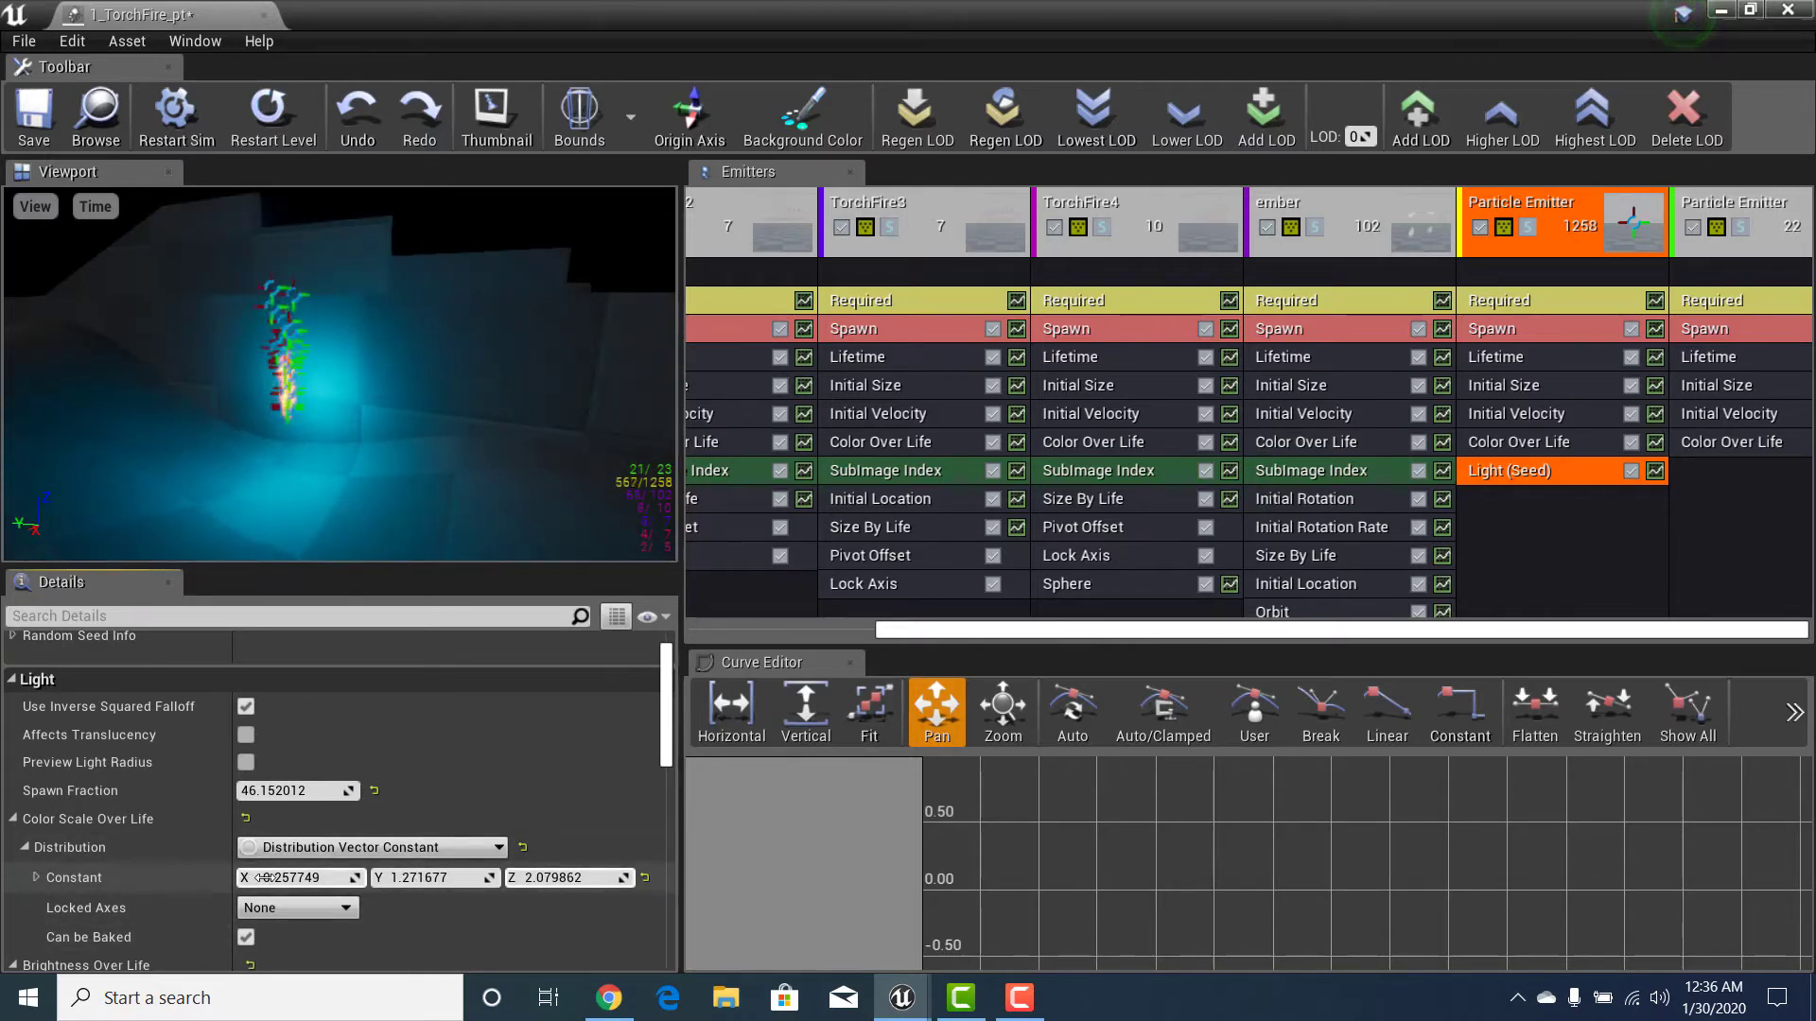
Step: Give the light a warm orange color with Color Scale Over Life constants of about X 3.00, Y 0.88, Z -1.21
left_click_drag(265, 877, 421, 878)
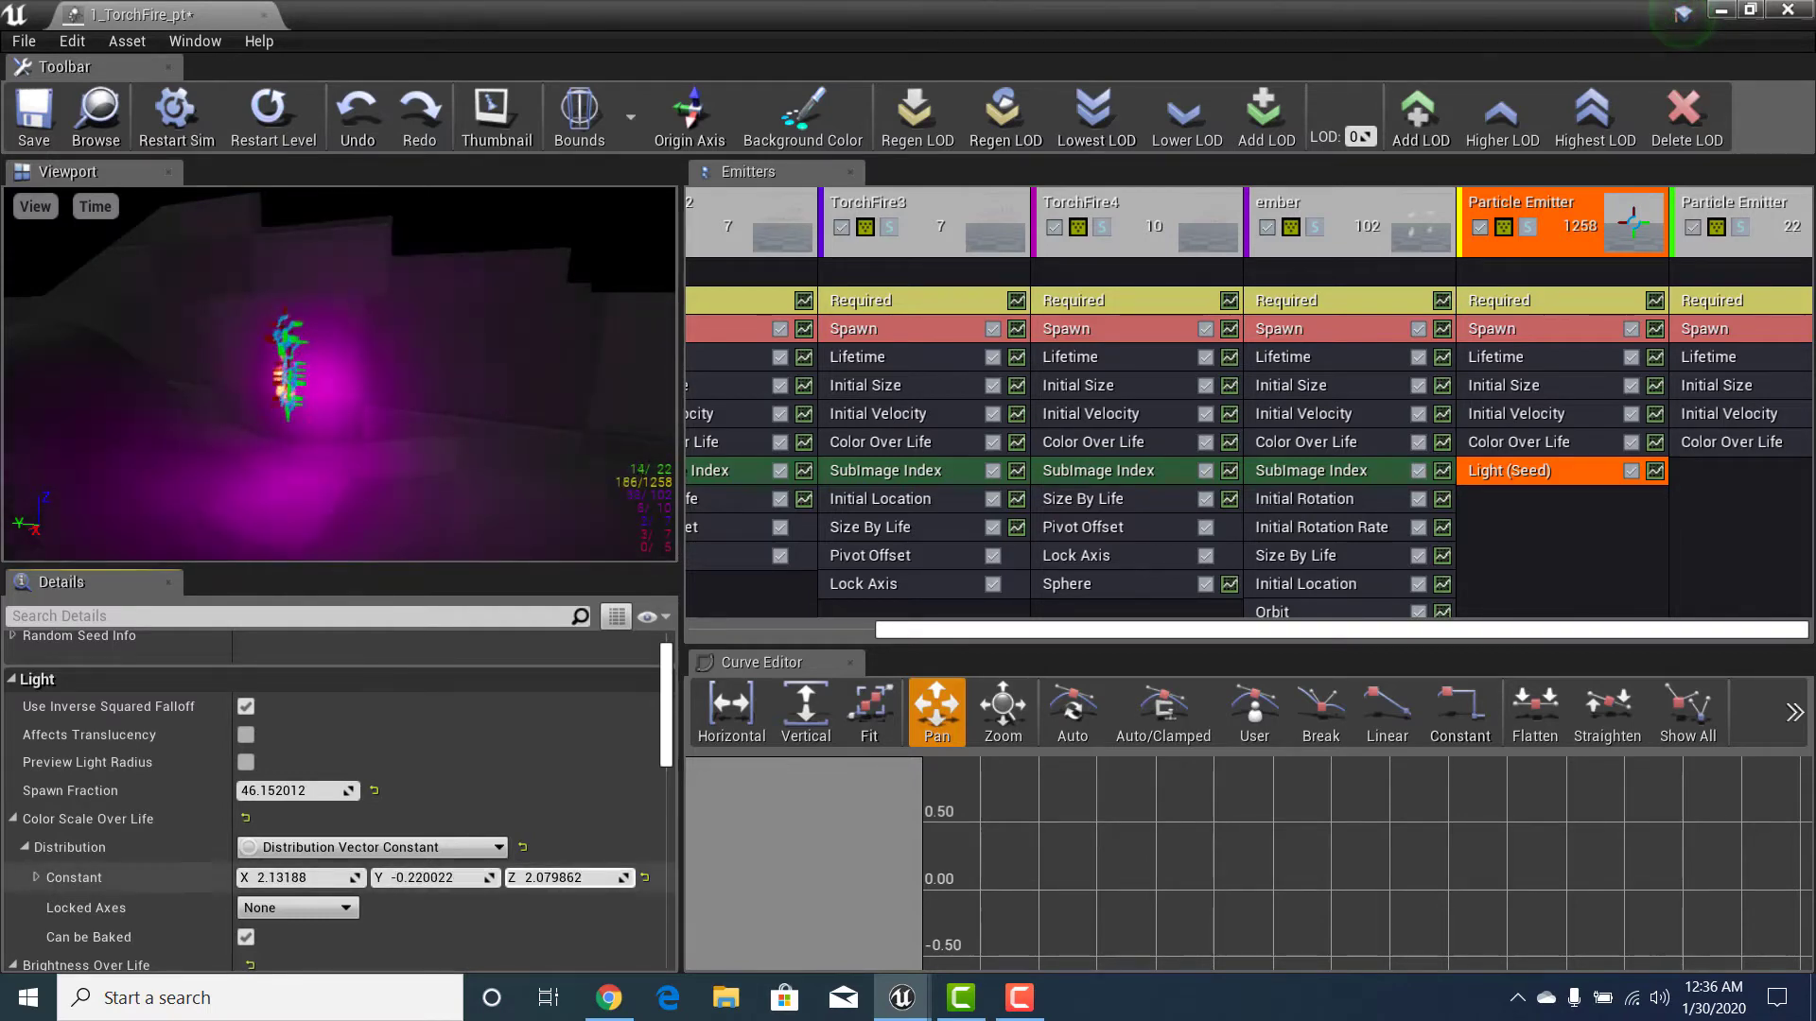
left_click_drag(567, 878, 502, 906)
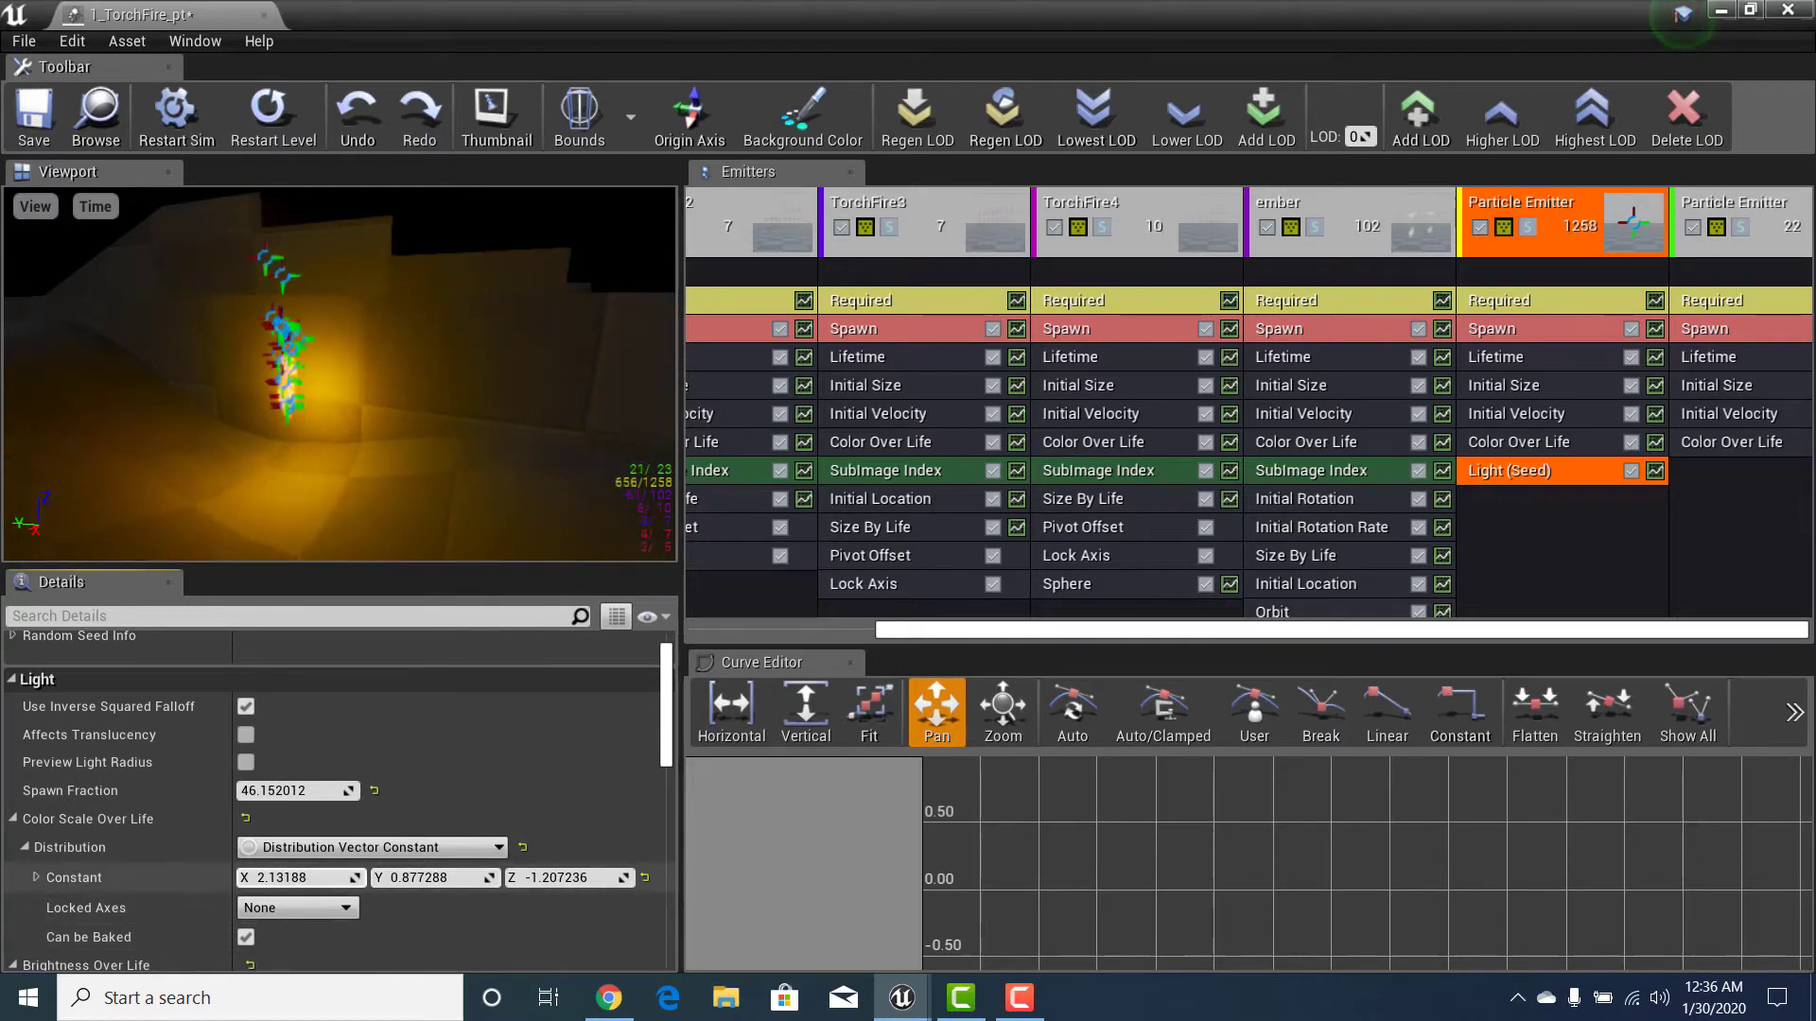
left_click_drag(303, 878, 454, 976)
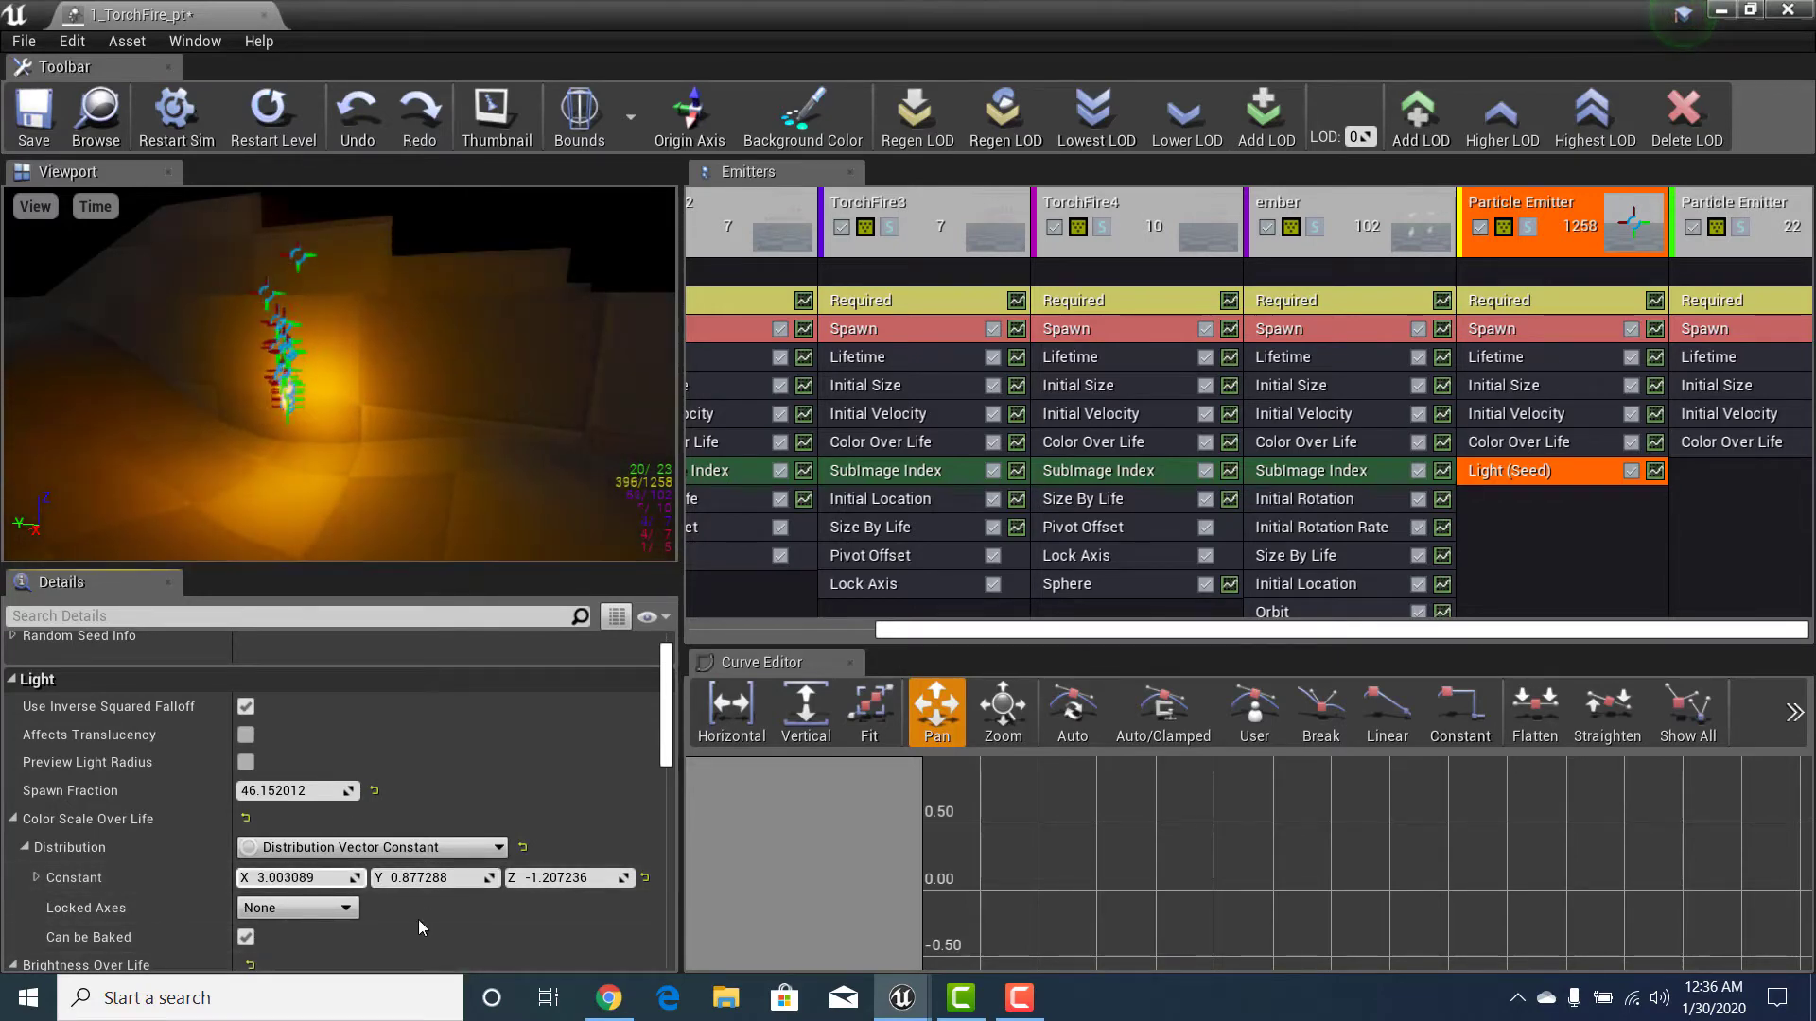
Step: Set the maximum of the light's Brightness Over Life to about 987.2
scroll(473, 872, "down", 3)
scroll(472, 864, "down", 3)
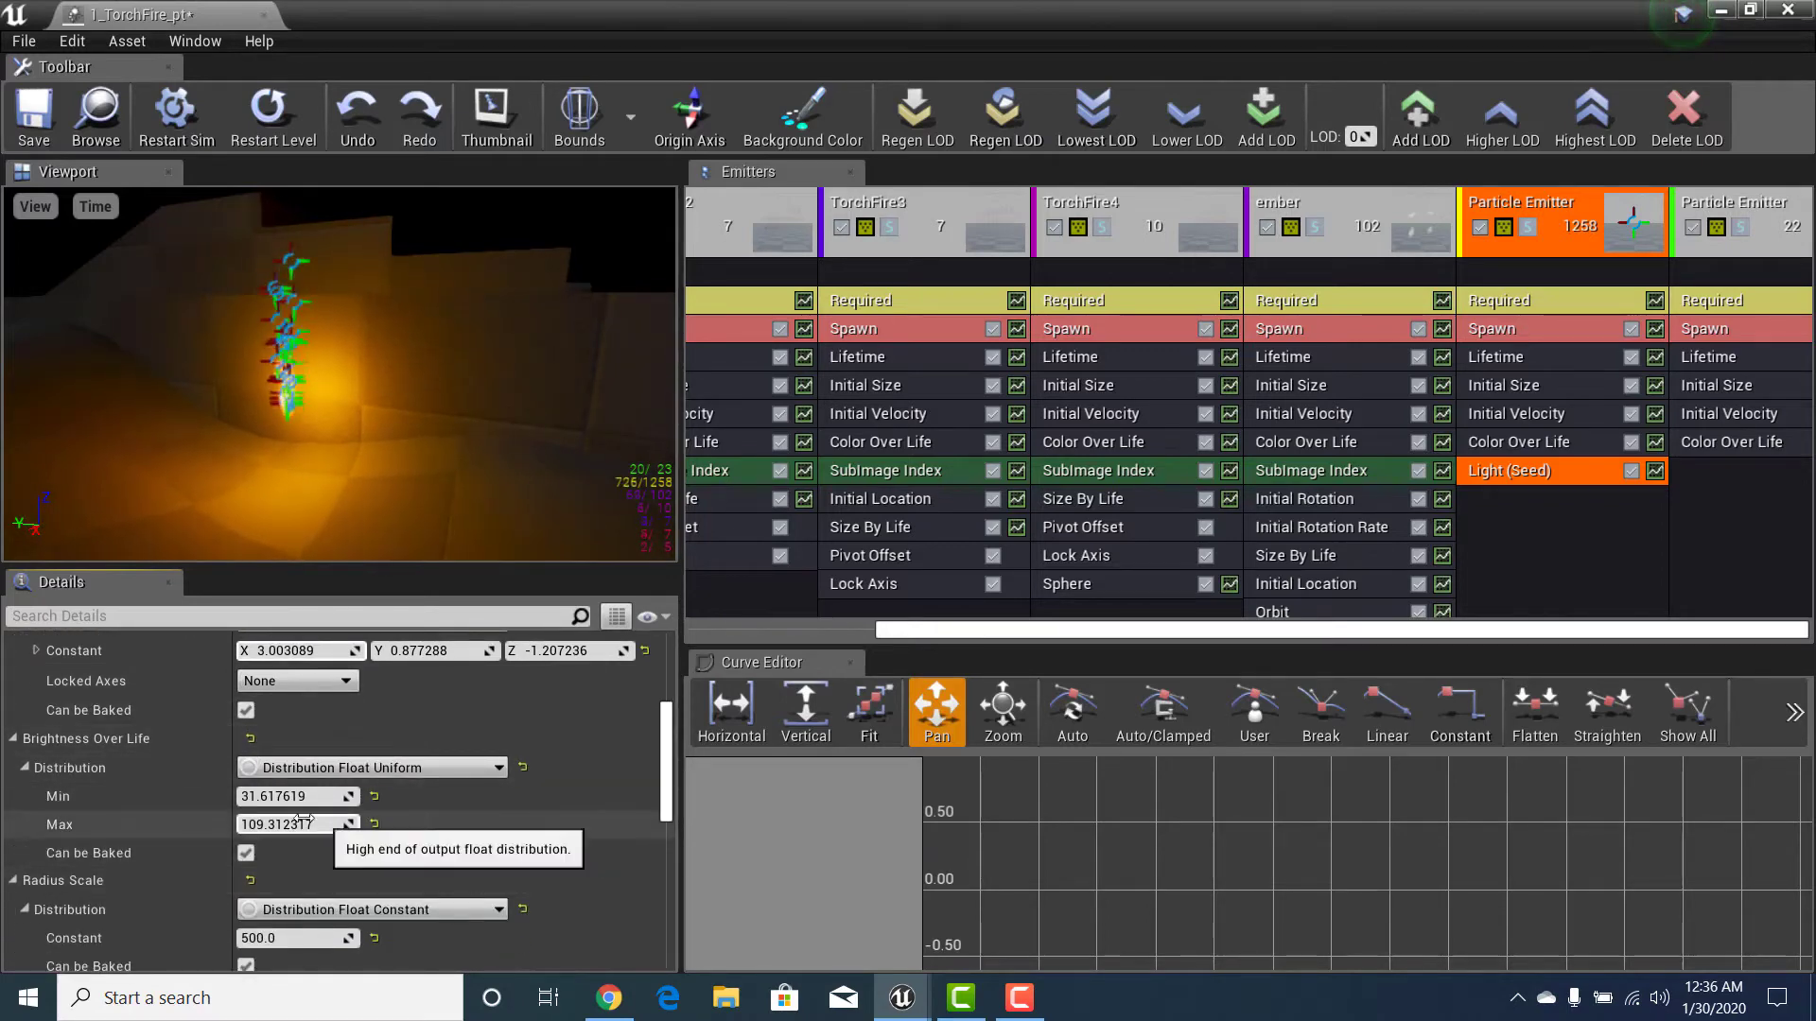
mouse_move(284, 825)
left_mouse_down()
mouse_move(350, 825)
mouse_move(302, 825)
left_mouse_up()
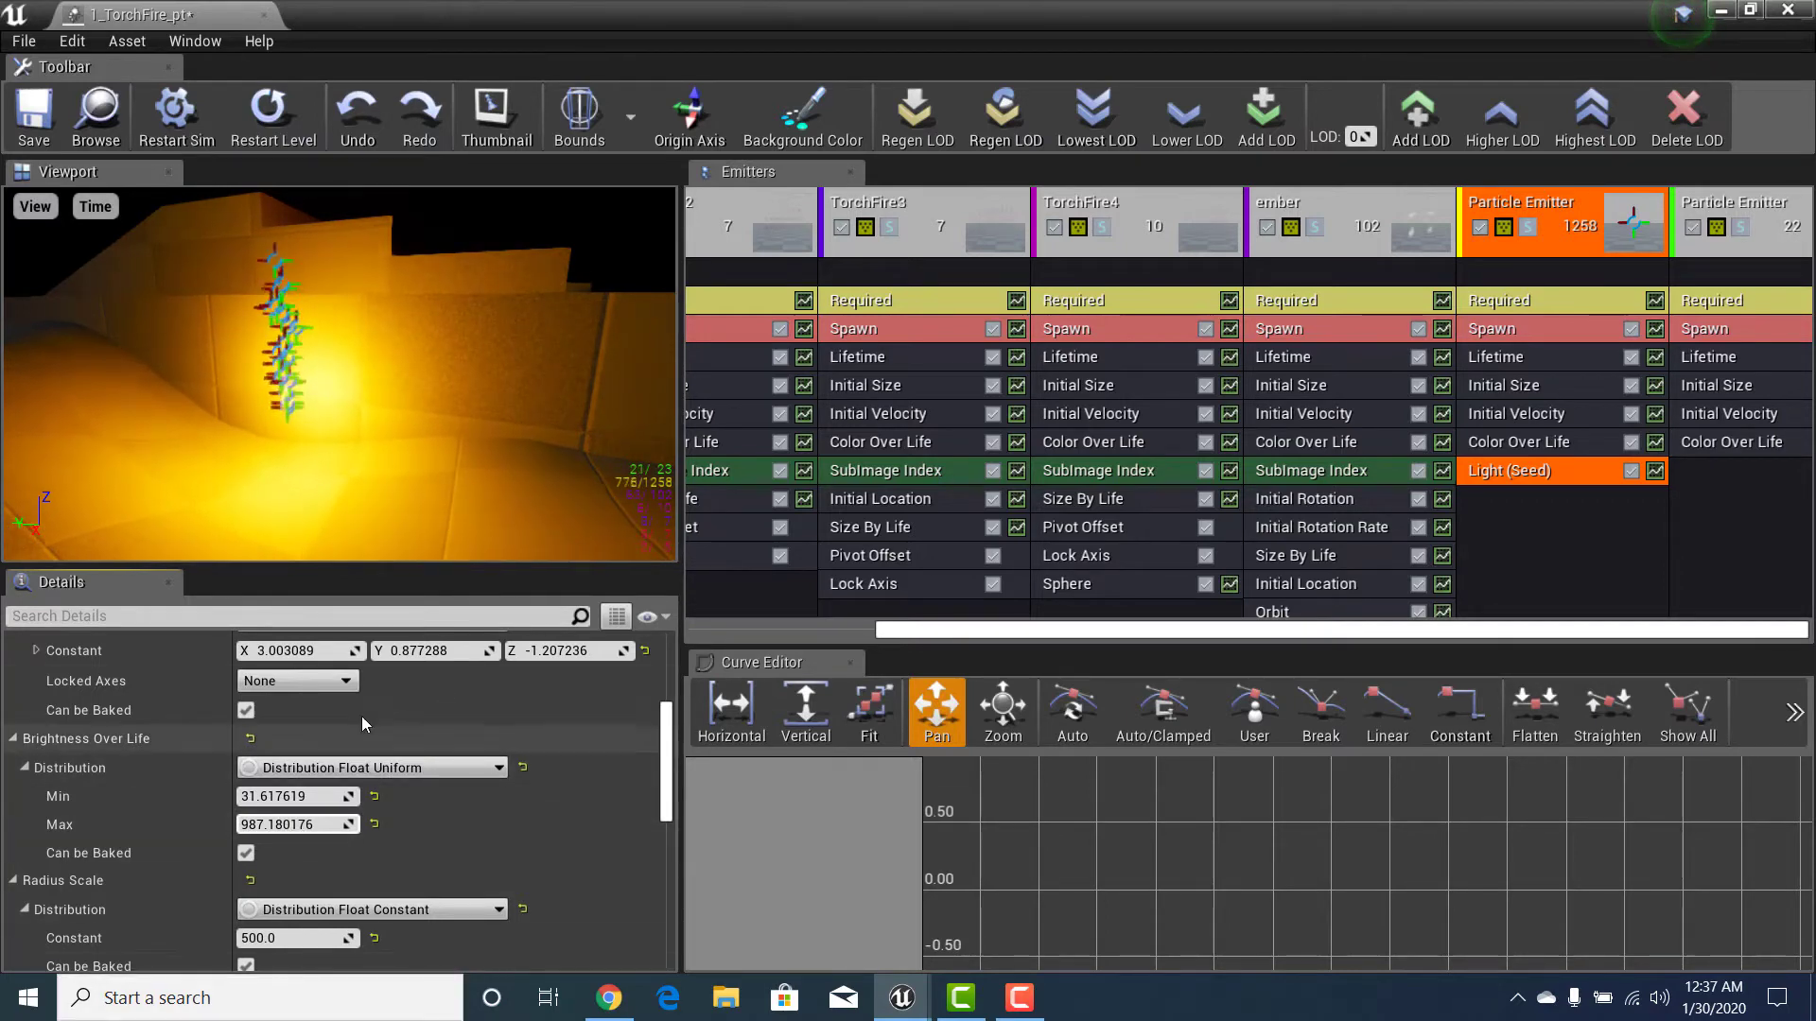
scroll(376, 718, "down", 4)
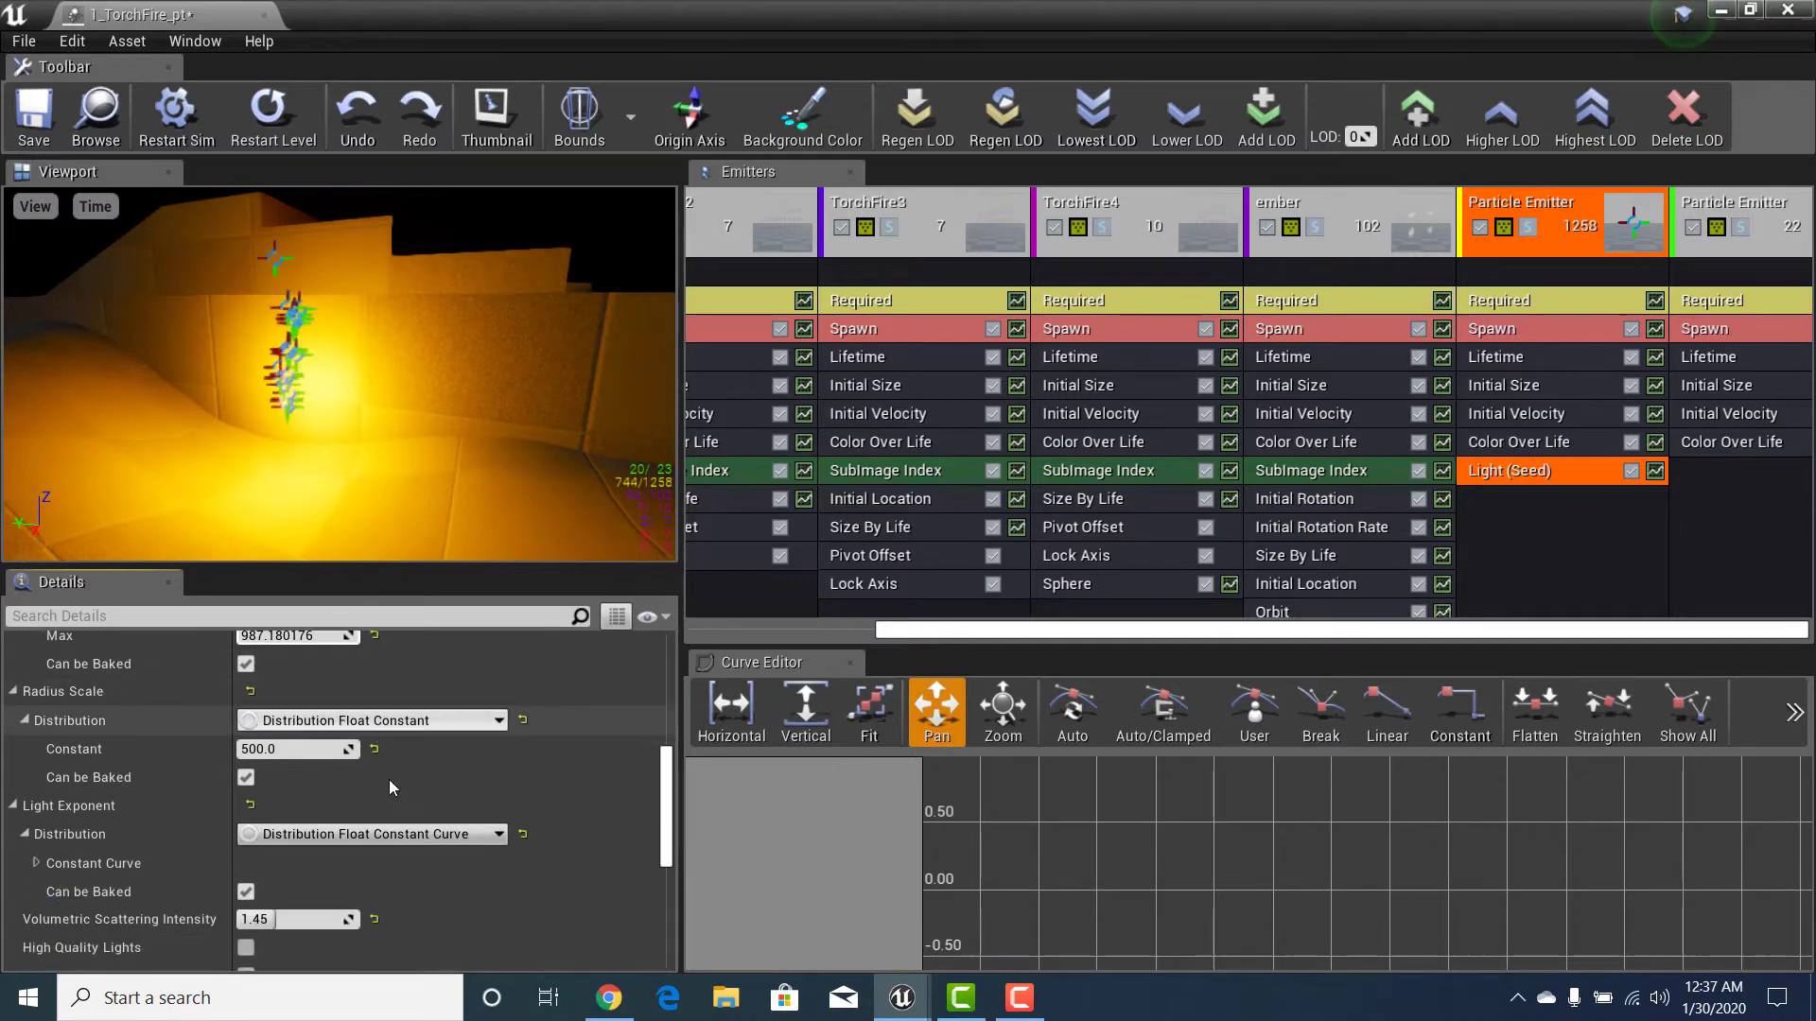
Step: Review the remaining light module settings, return to the level, close the Property Editor and inspect both torches against the garden walls
scroll(441, 830, "down", 4)
scroll(441, 831, "down", 10)
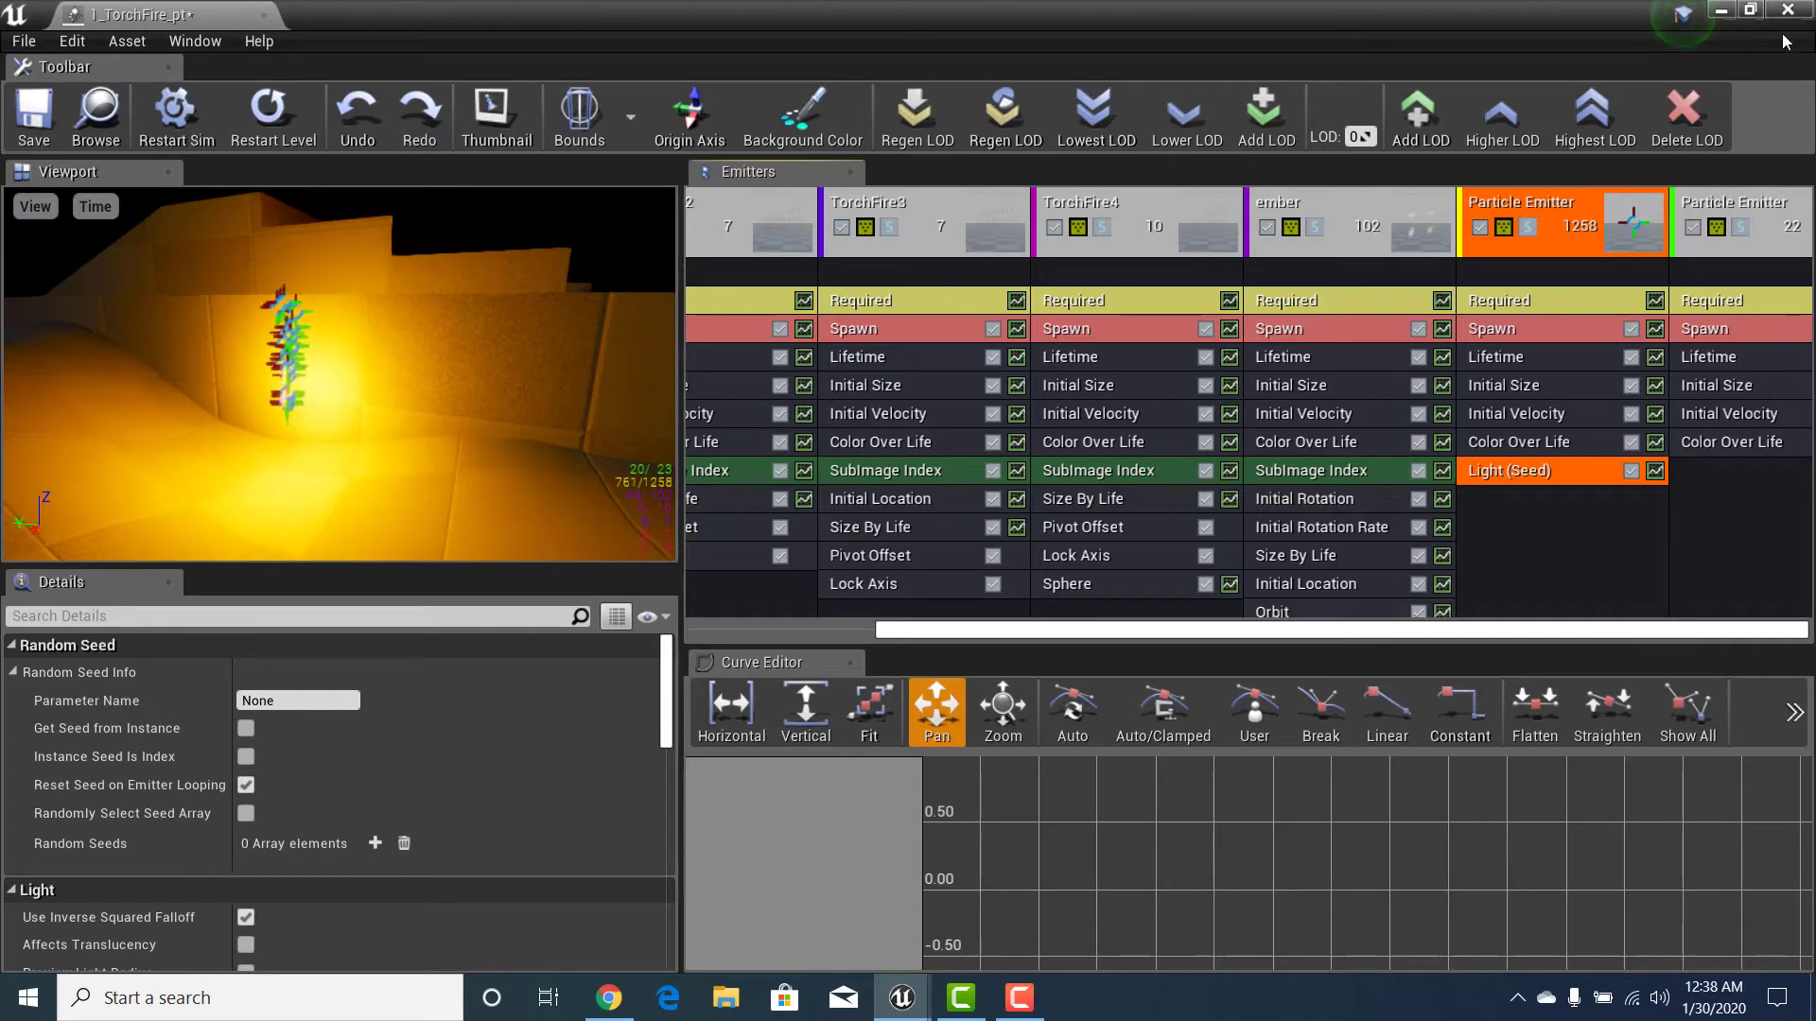
left_click(1723, 13)
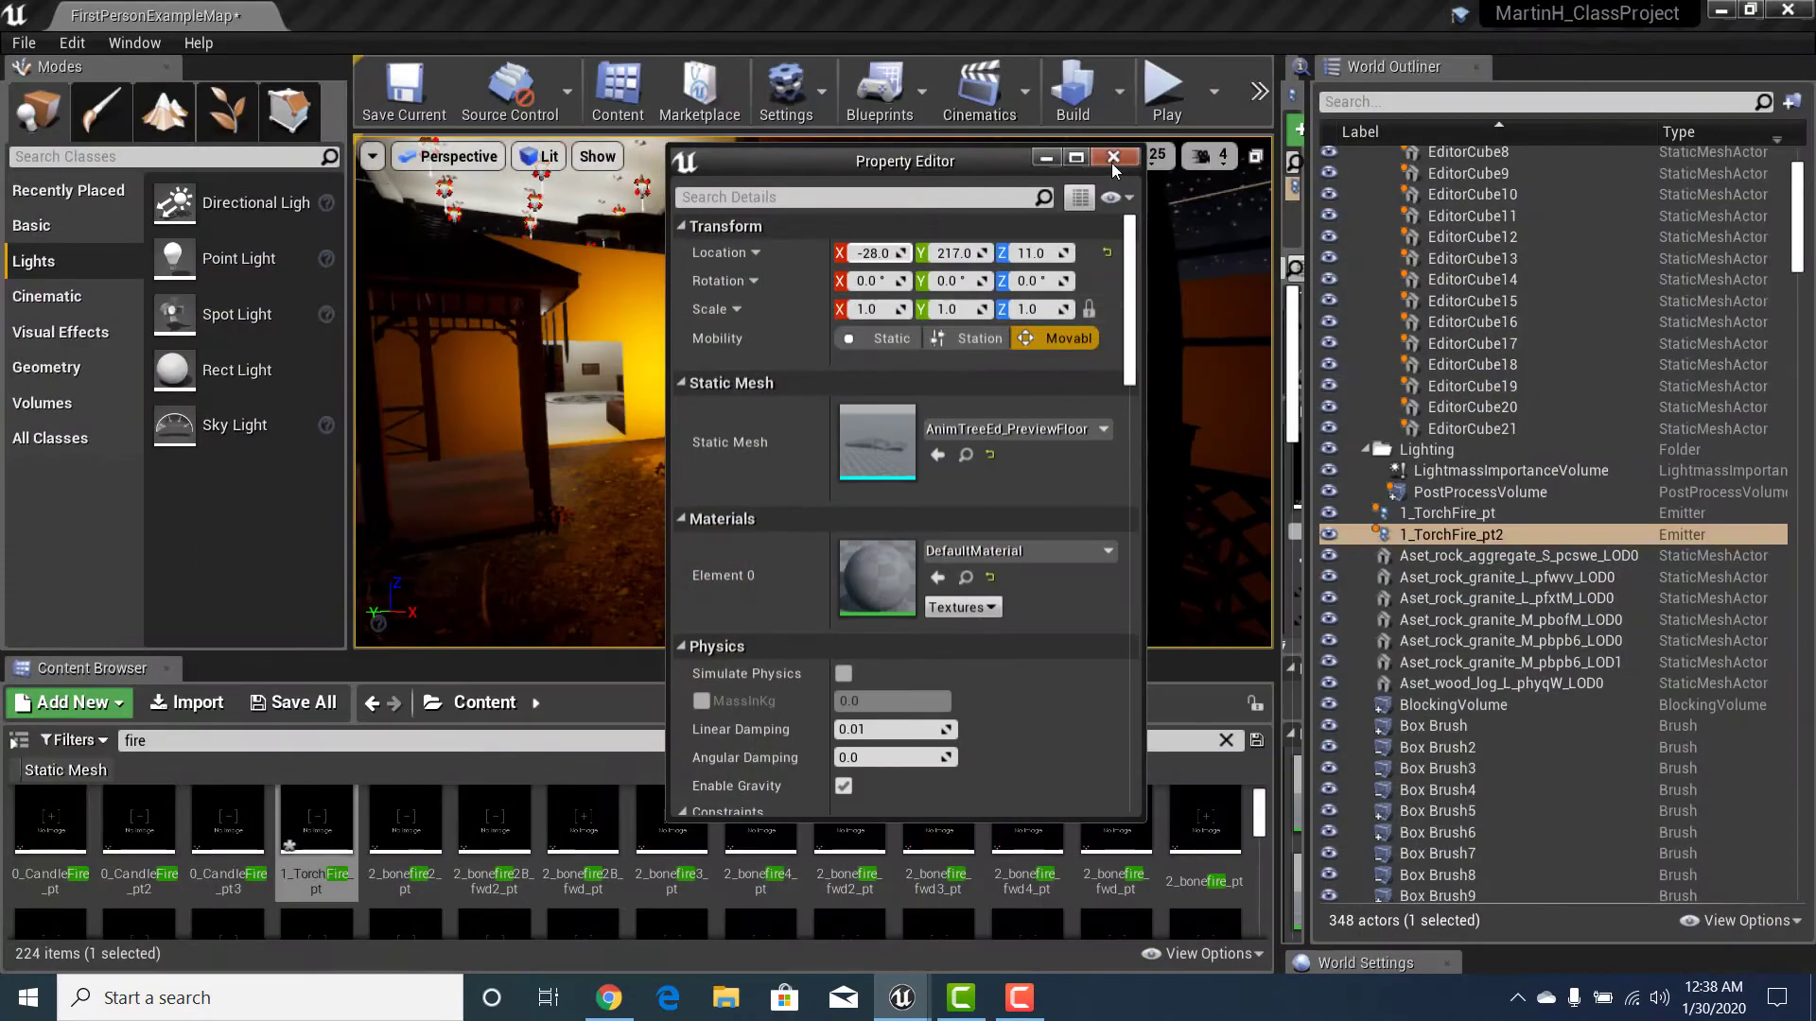
left_click(1113, 158)
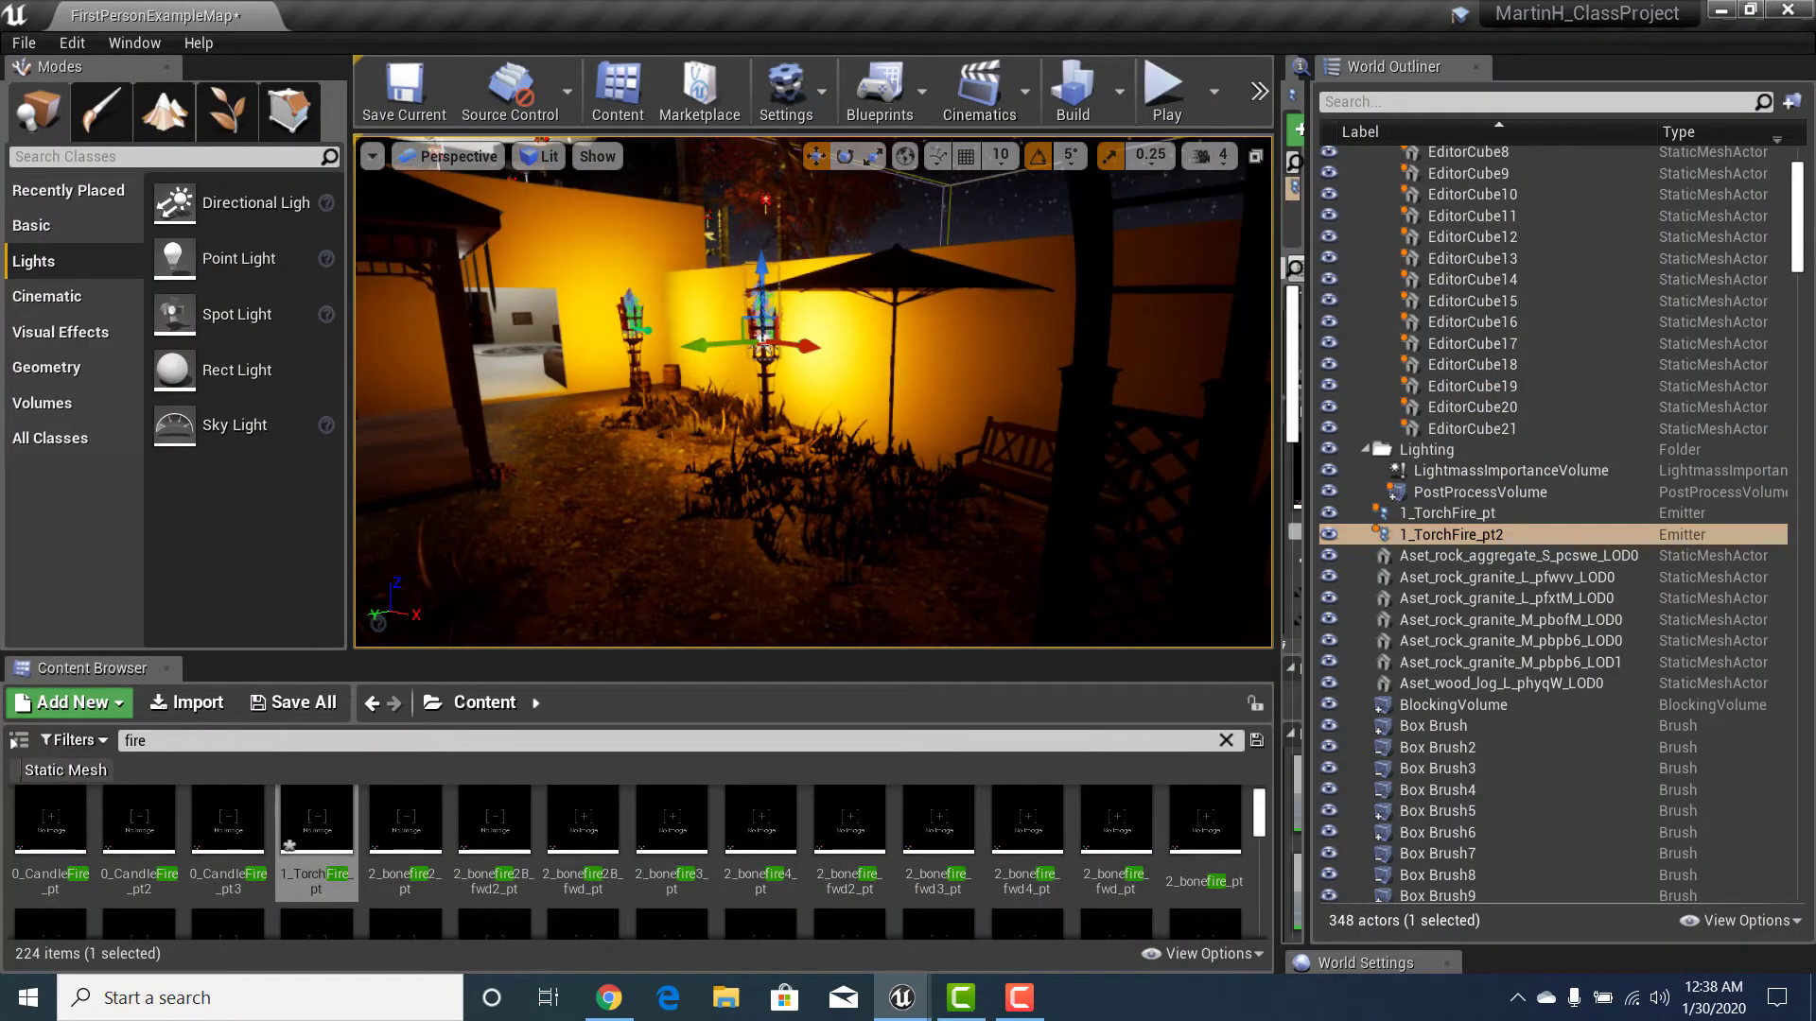
right_click_drag(813, 392, 789, 364)
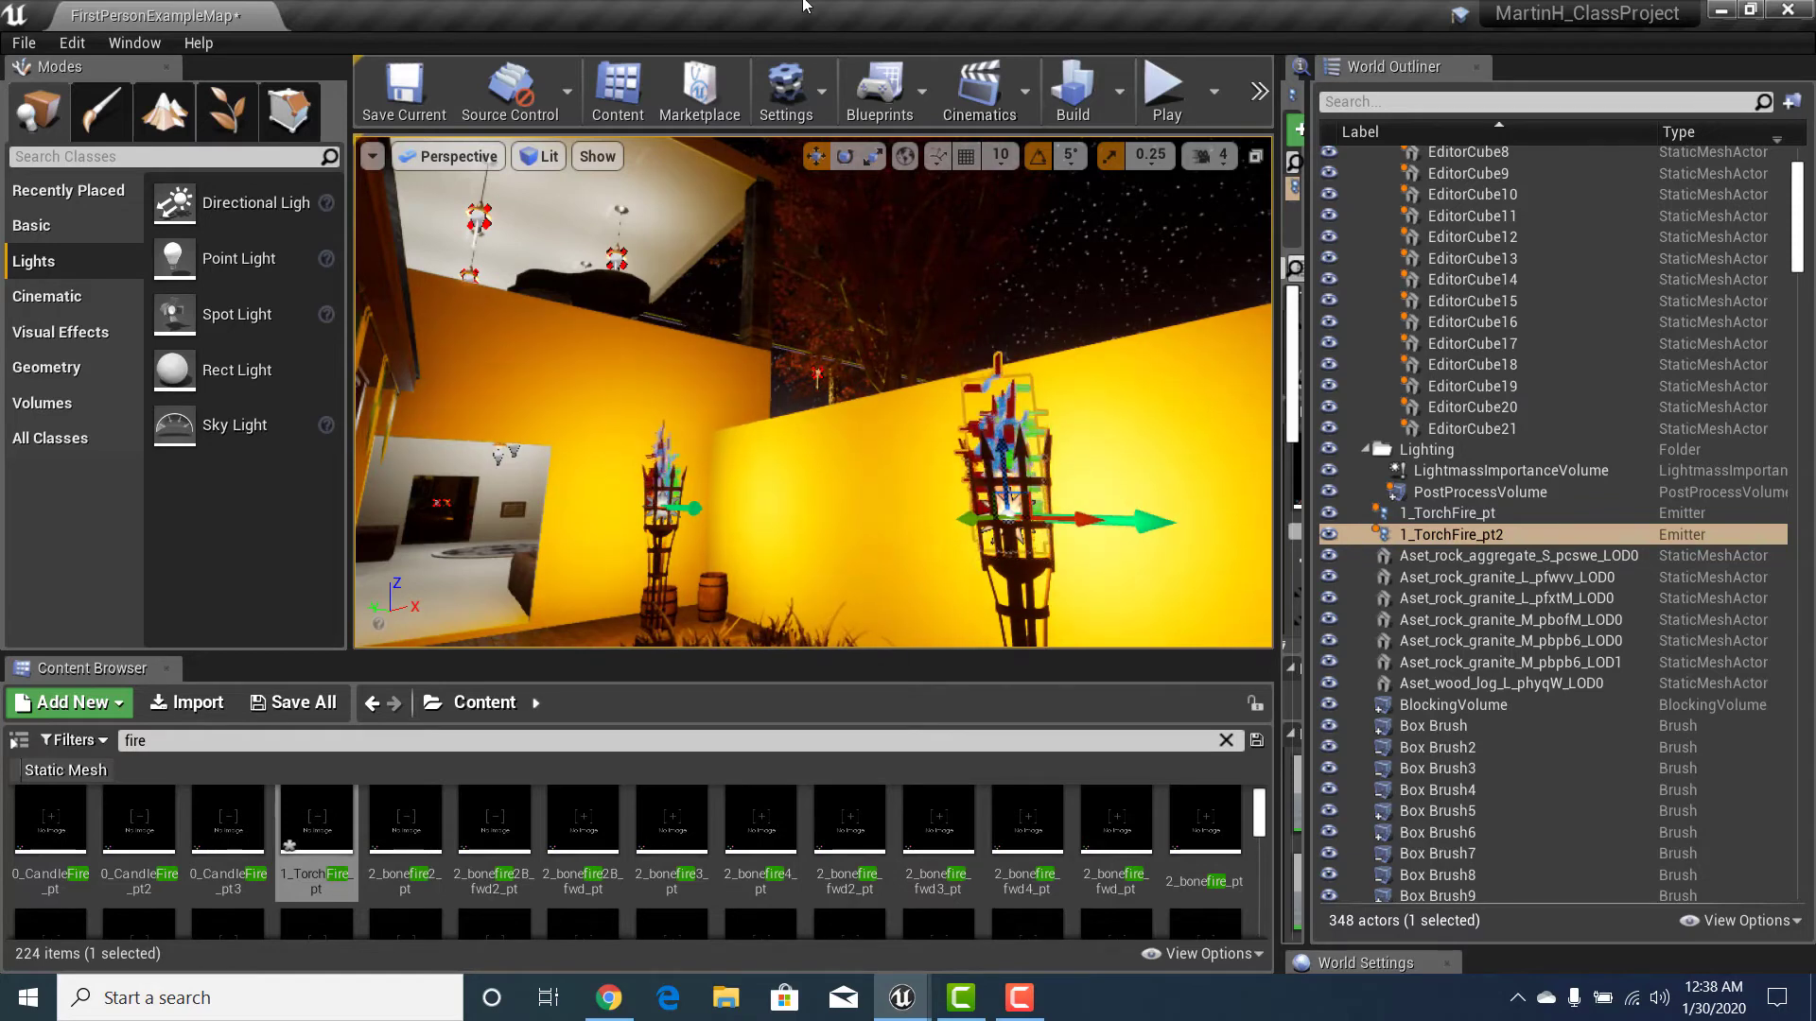
Step: Play-test the level, walking through the house to the garden to examine the torches' light, and end the session beside the torch
left_click(1164, 90)
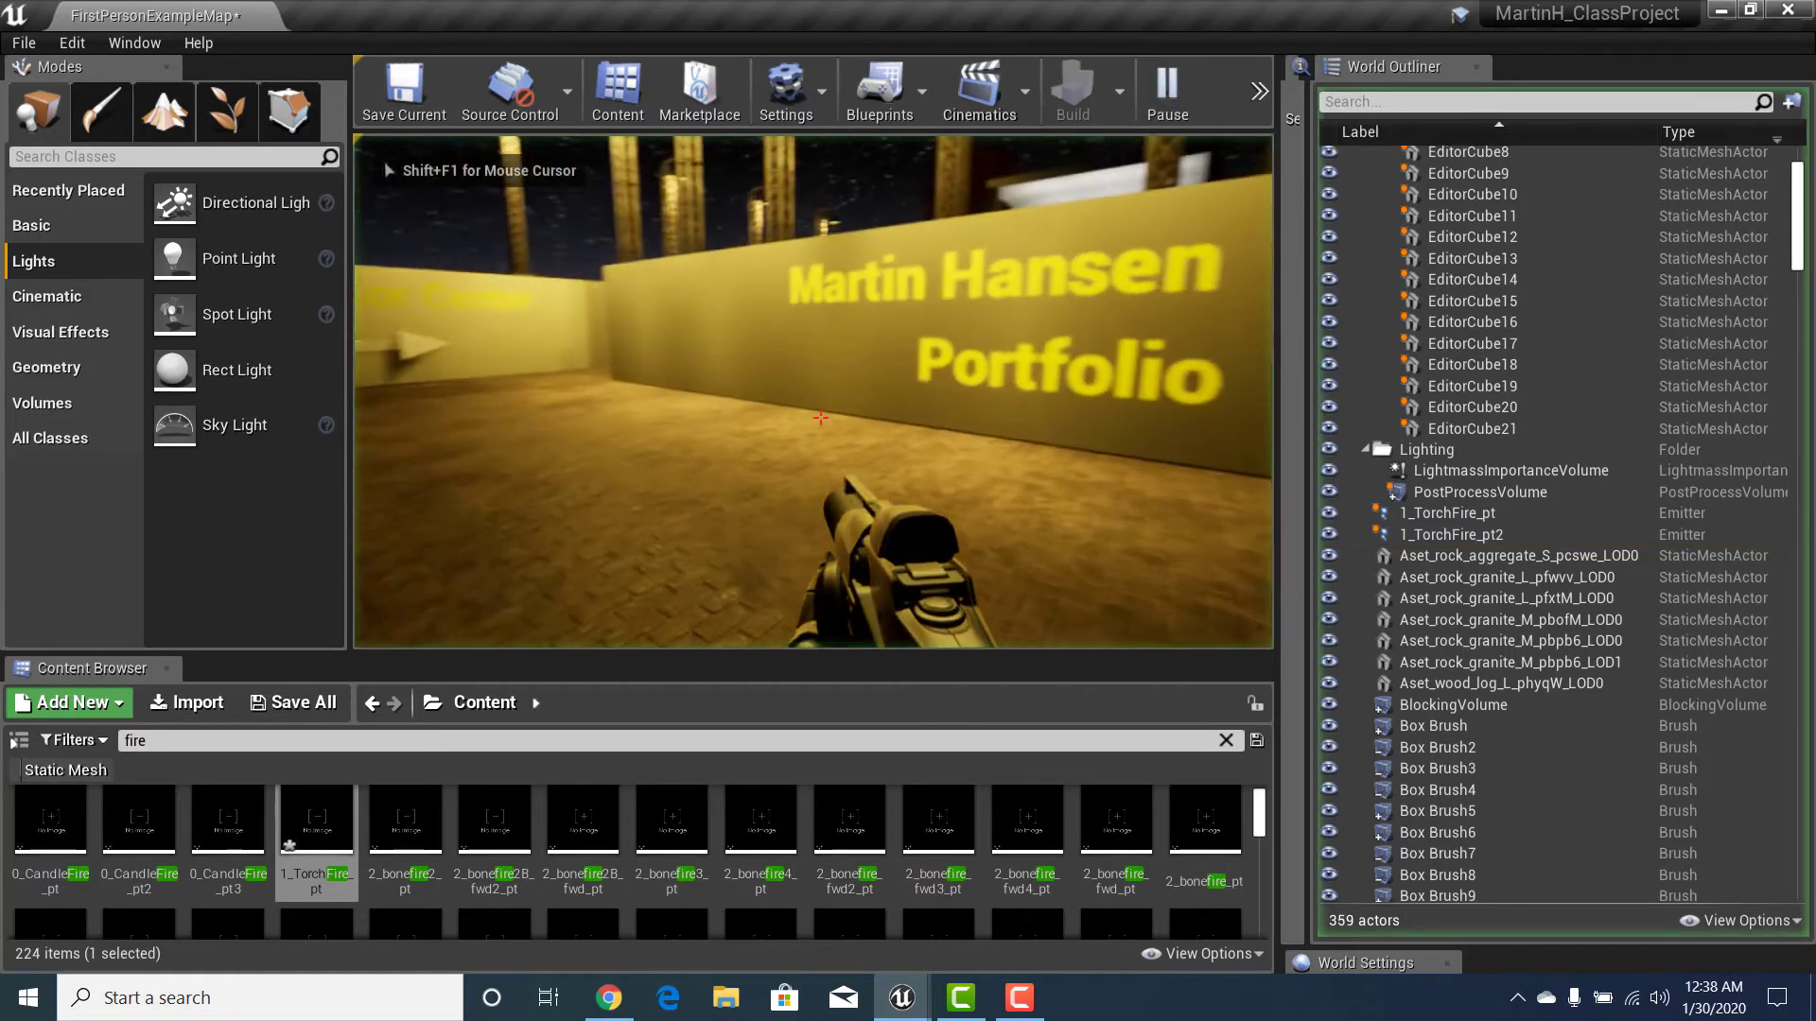
key("w")
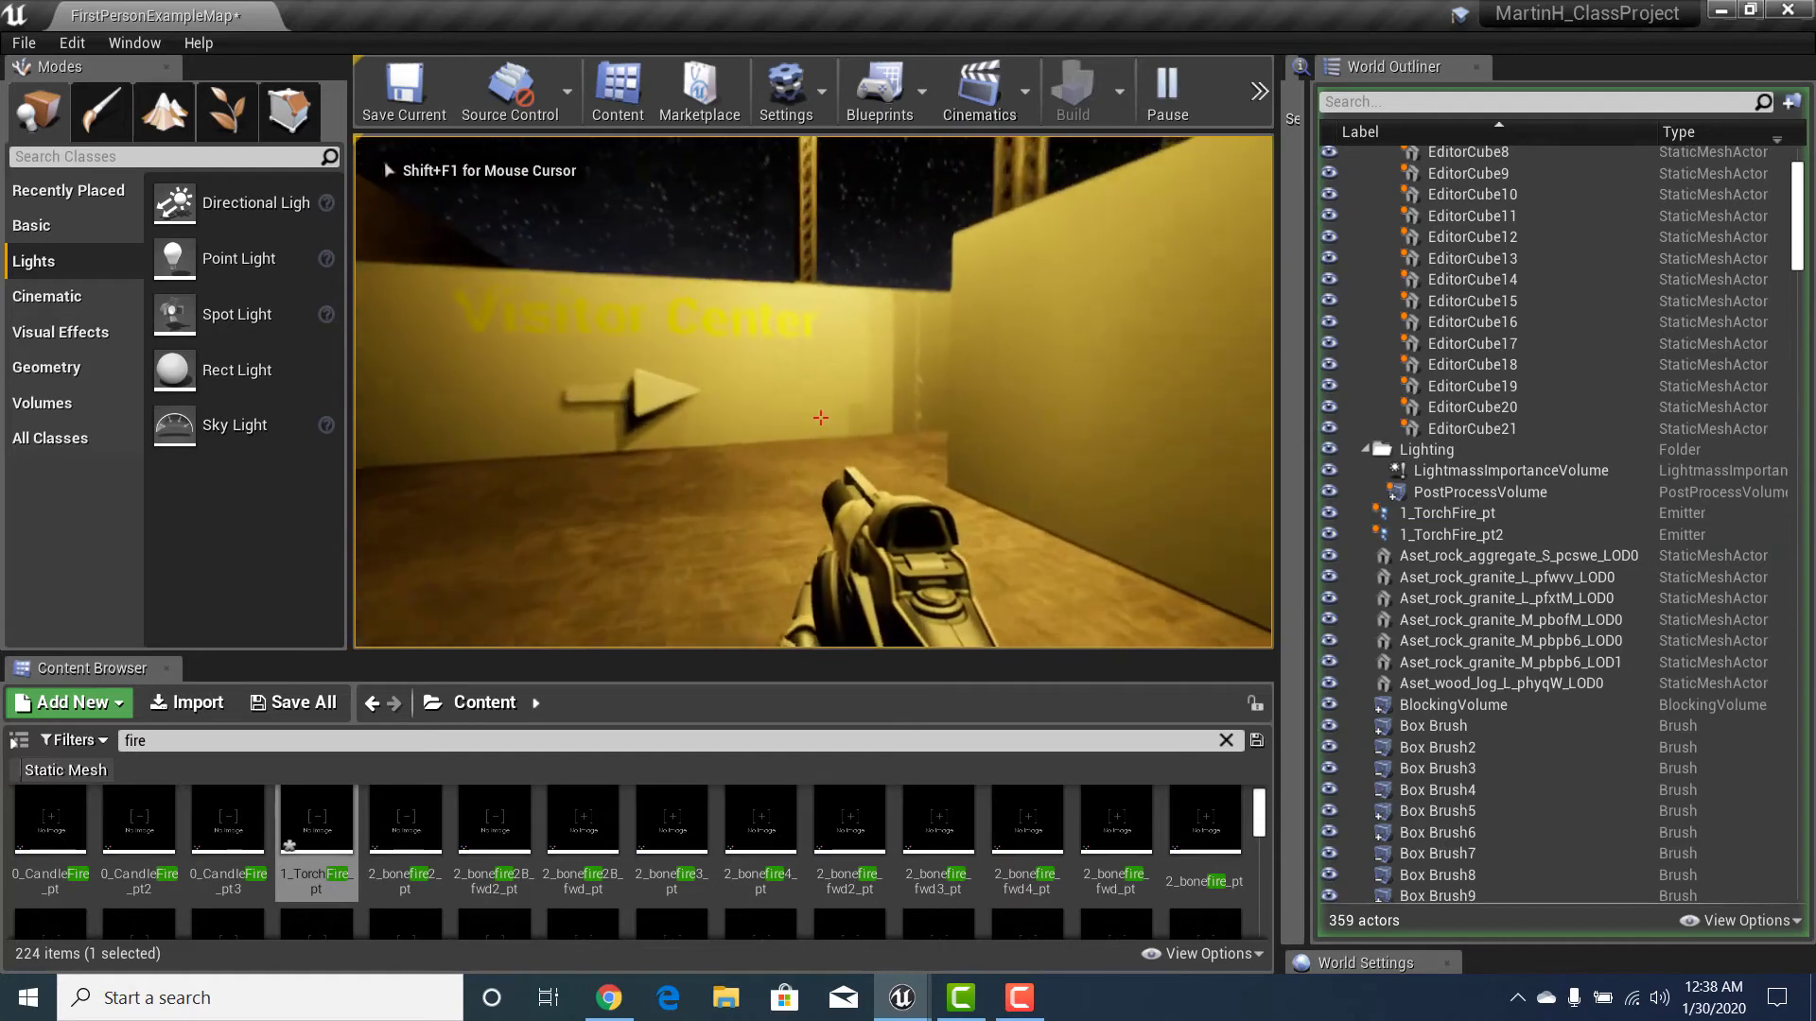
key("w")
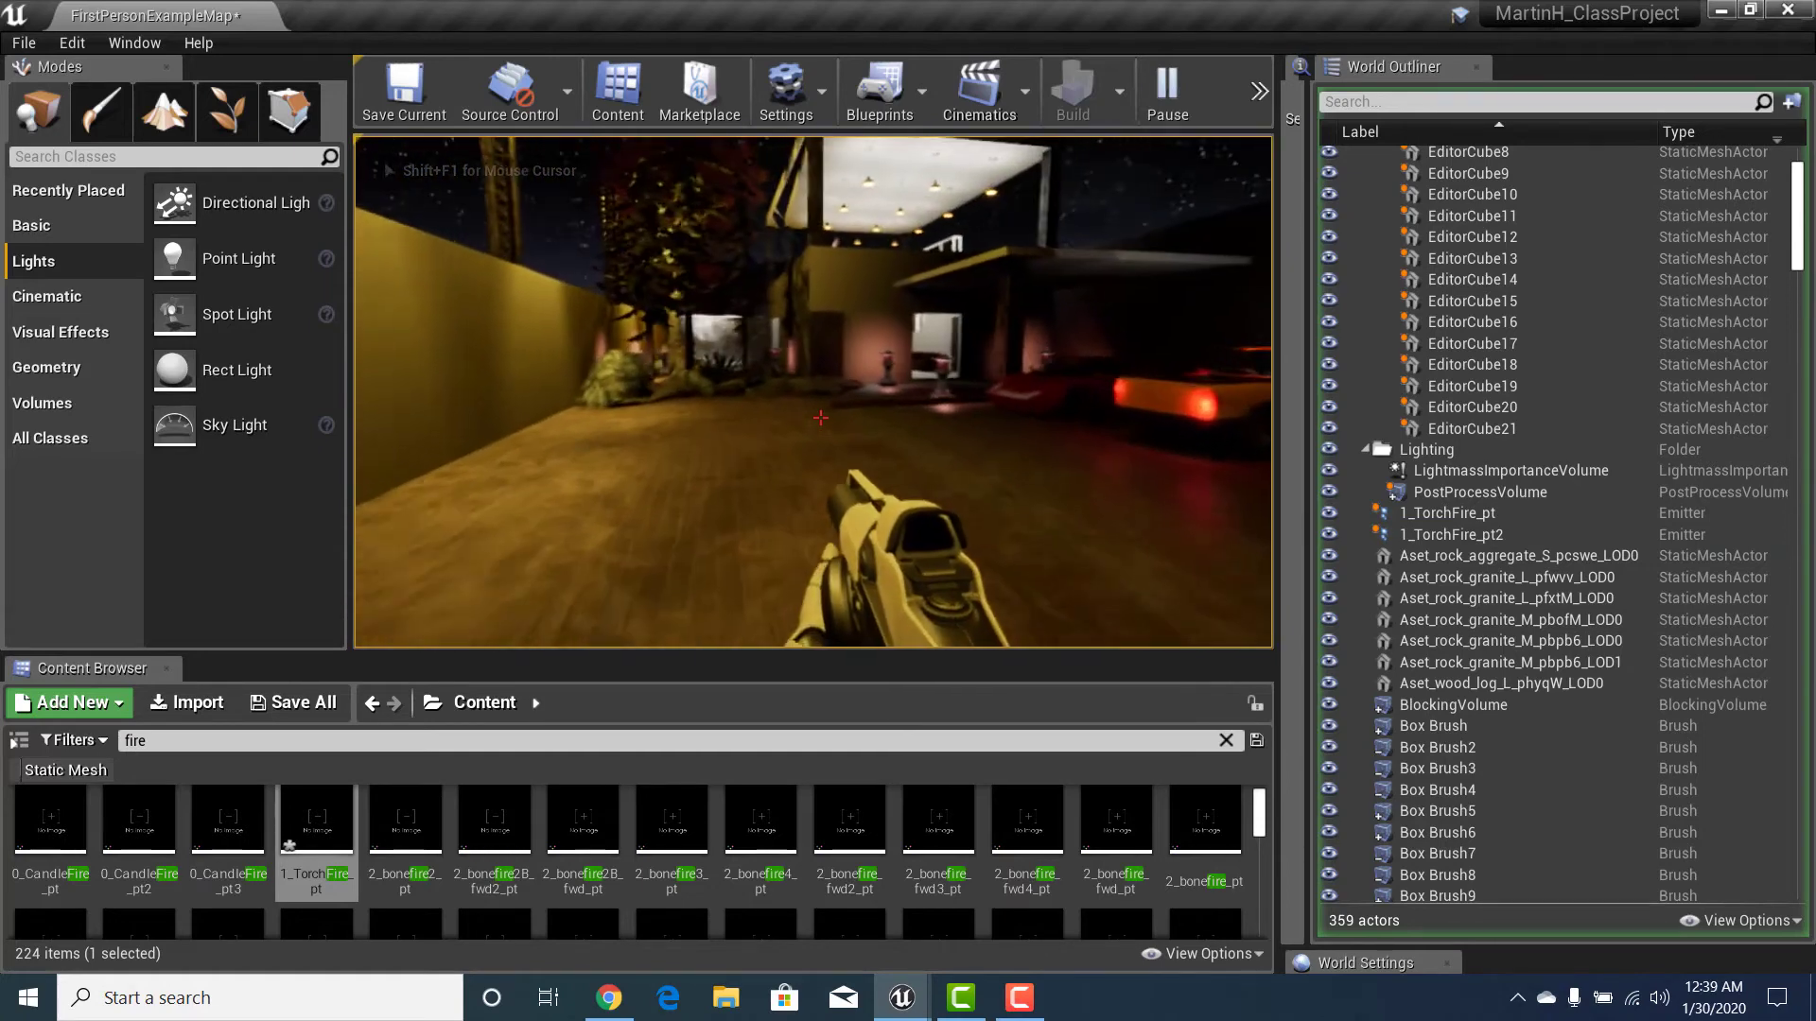
key("w")
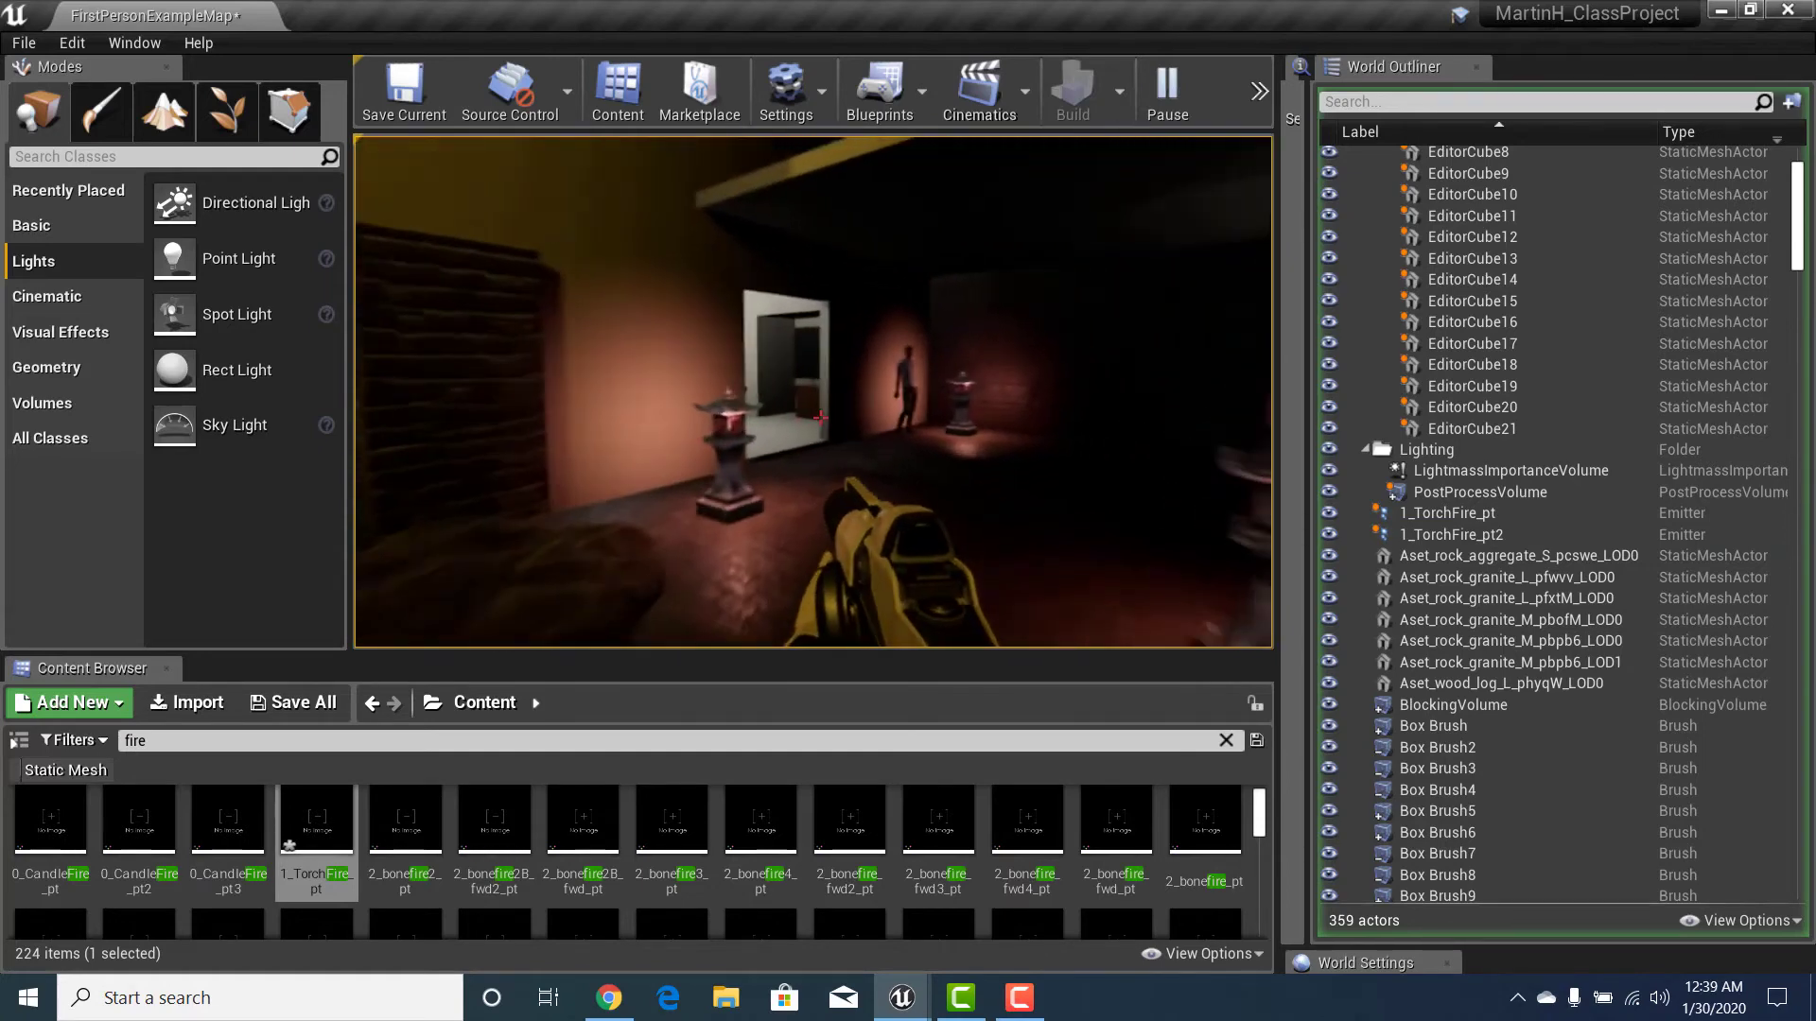
key("w")
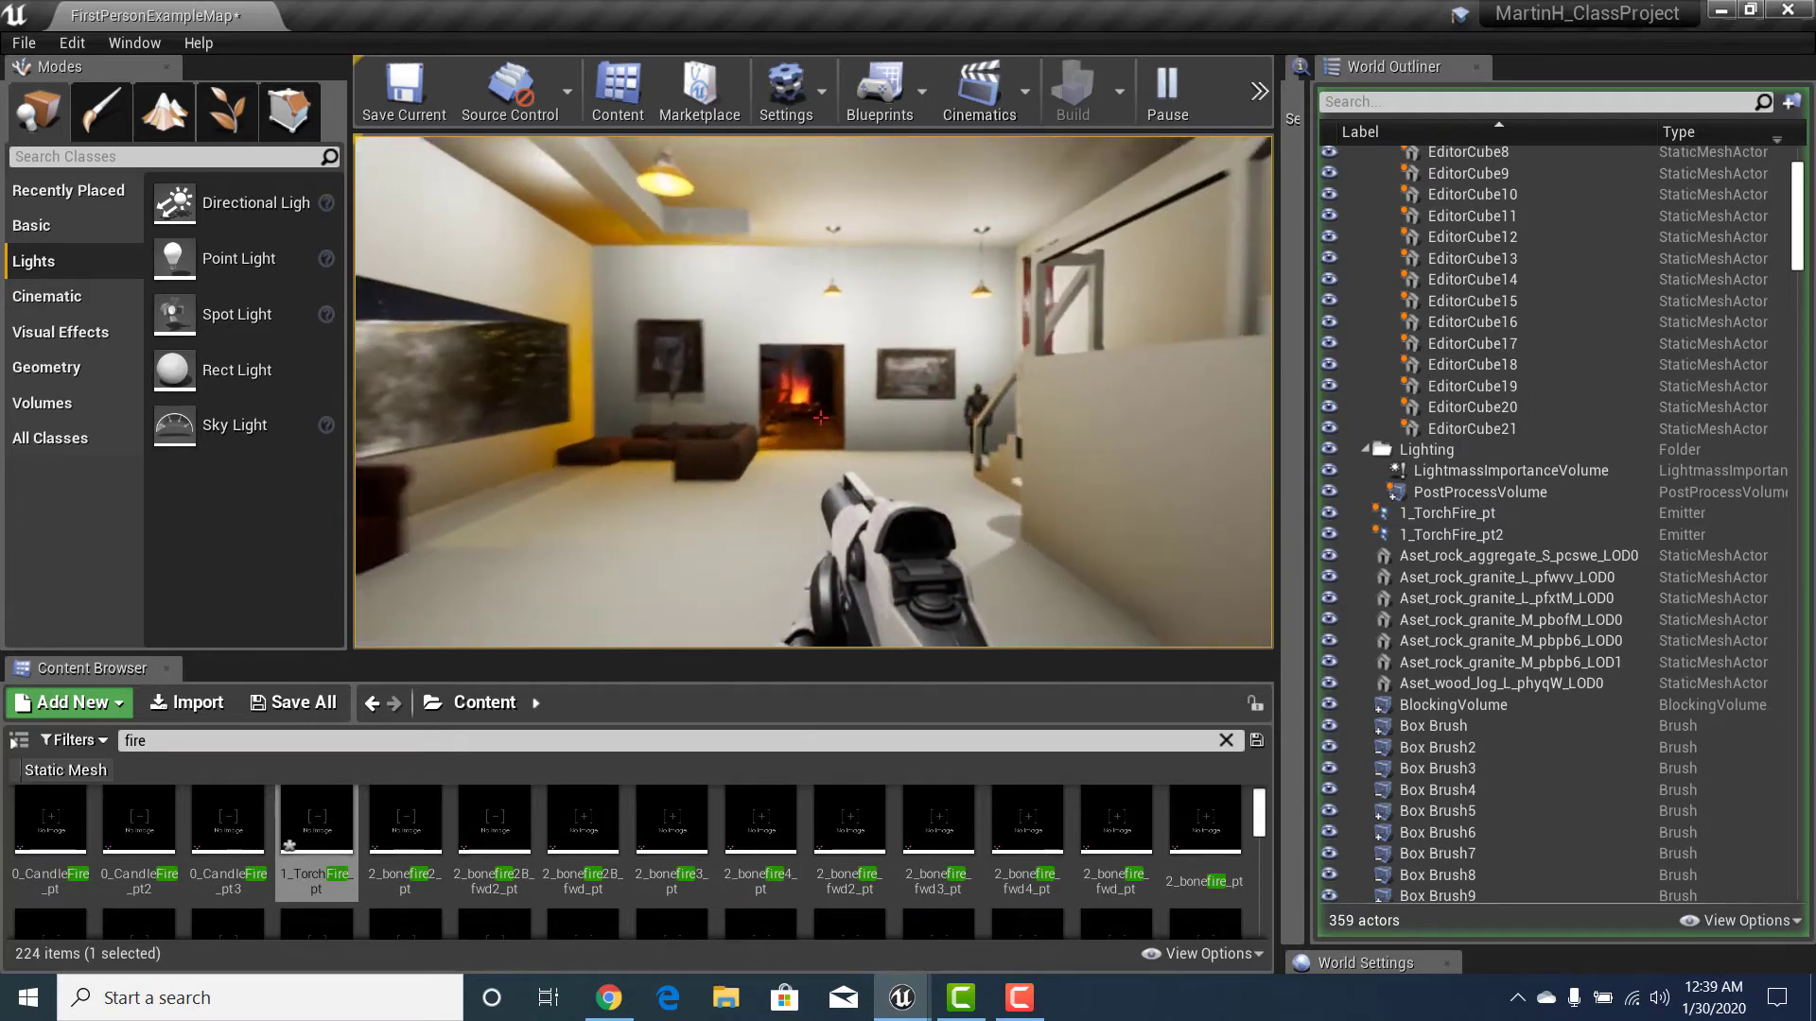
key("w")
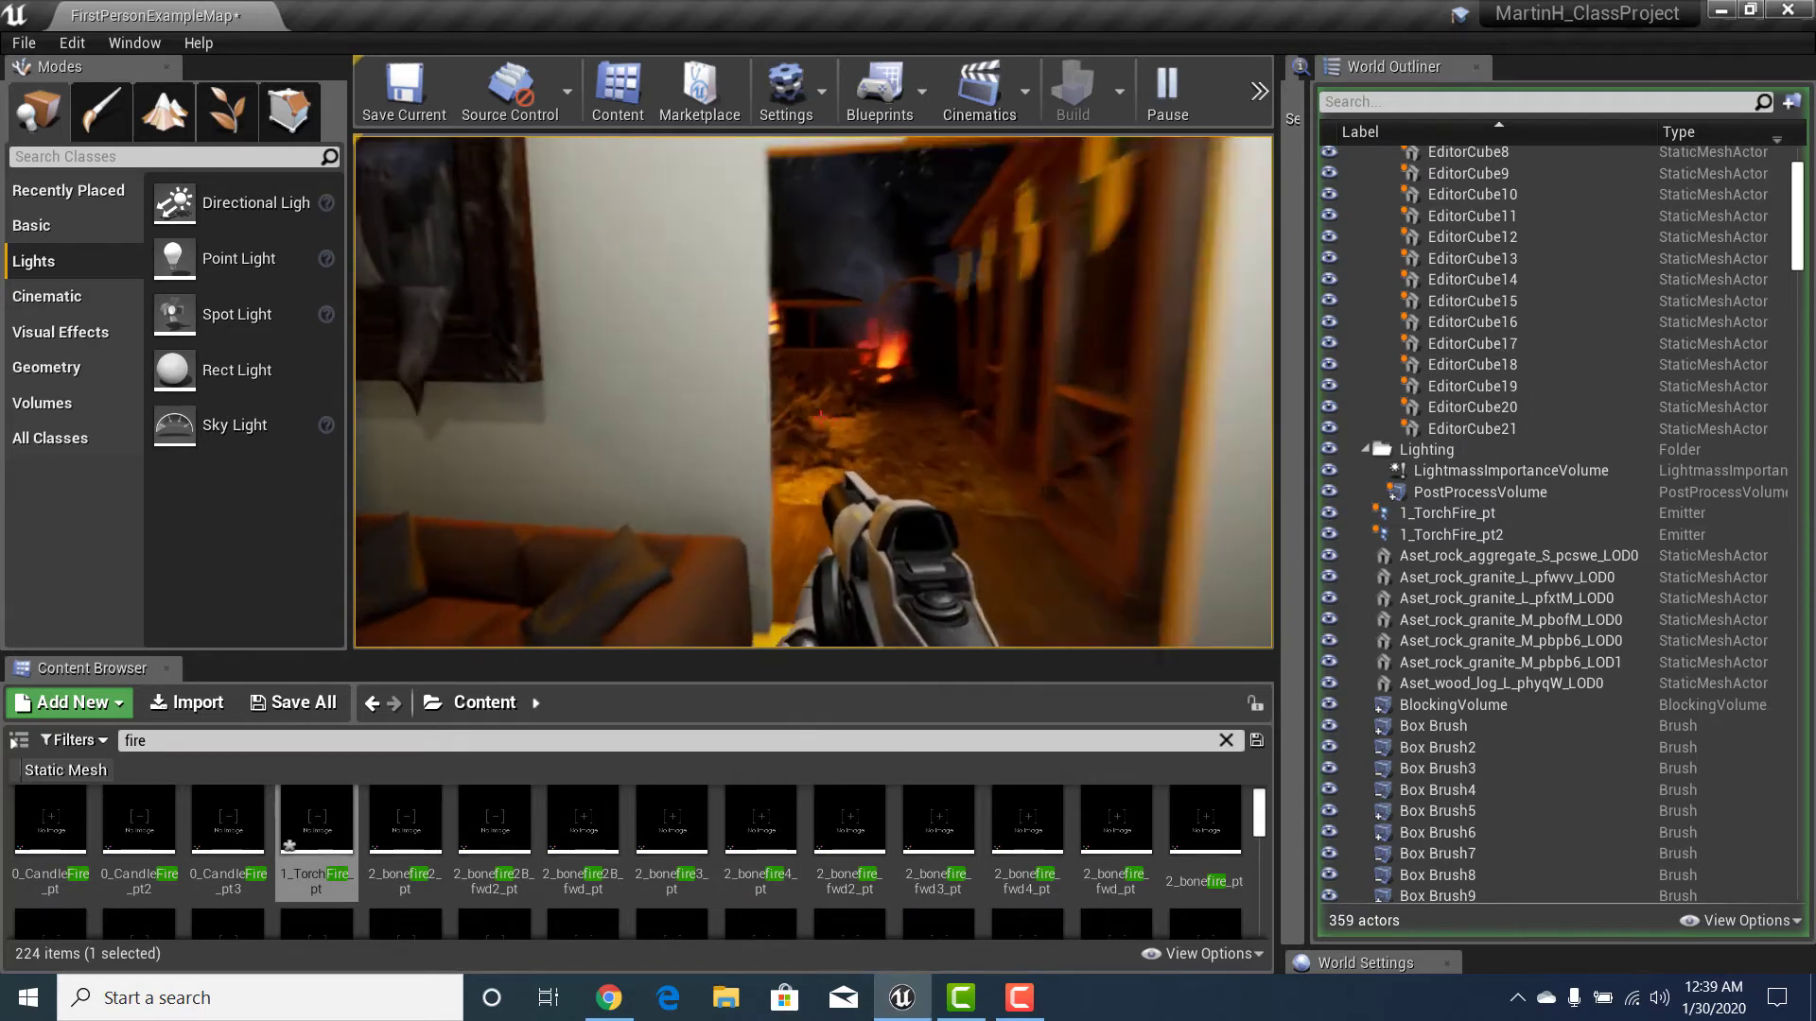
key("w")
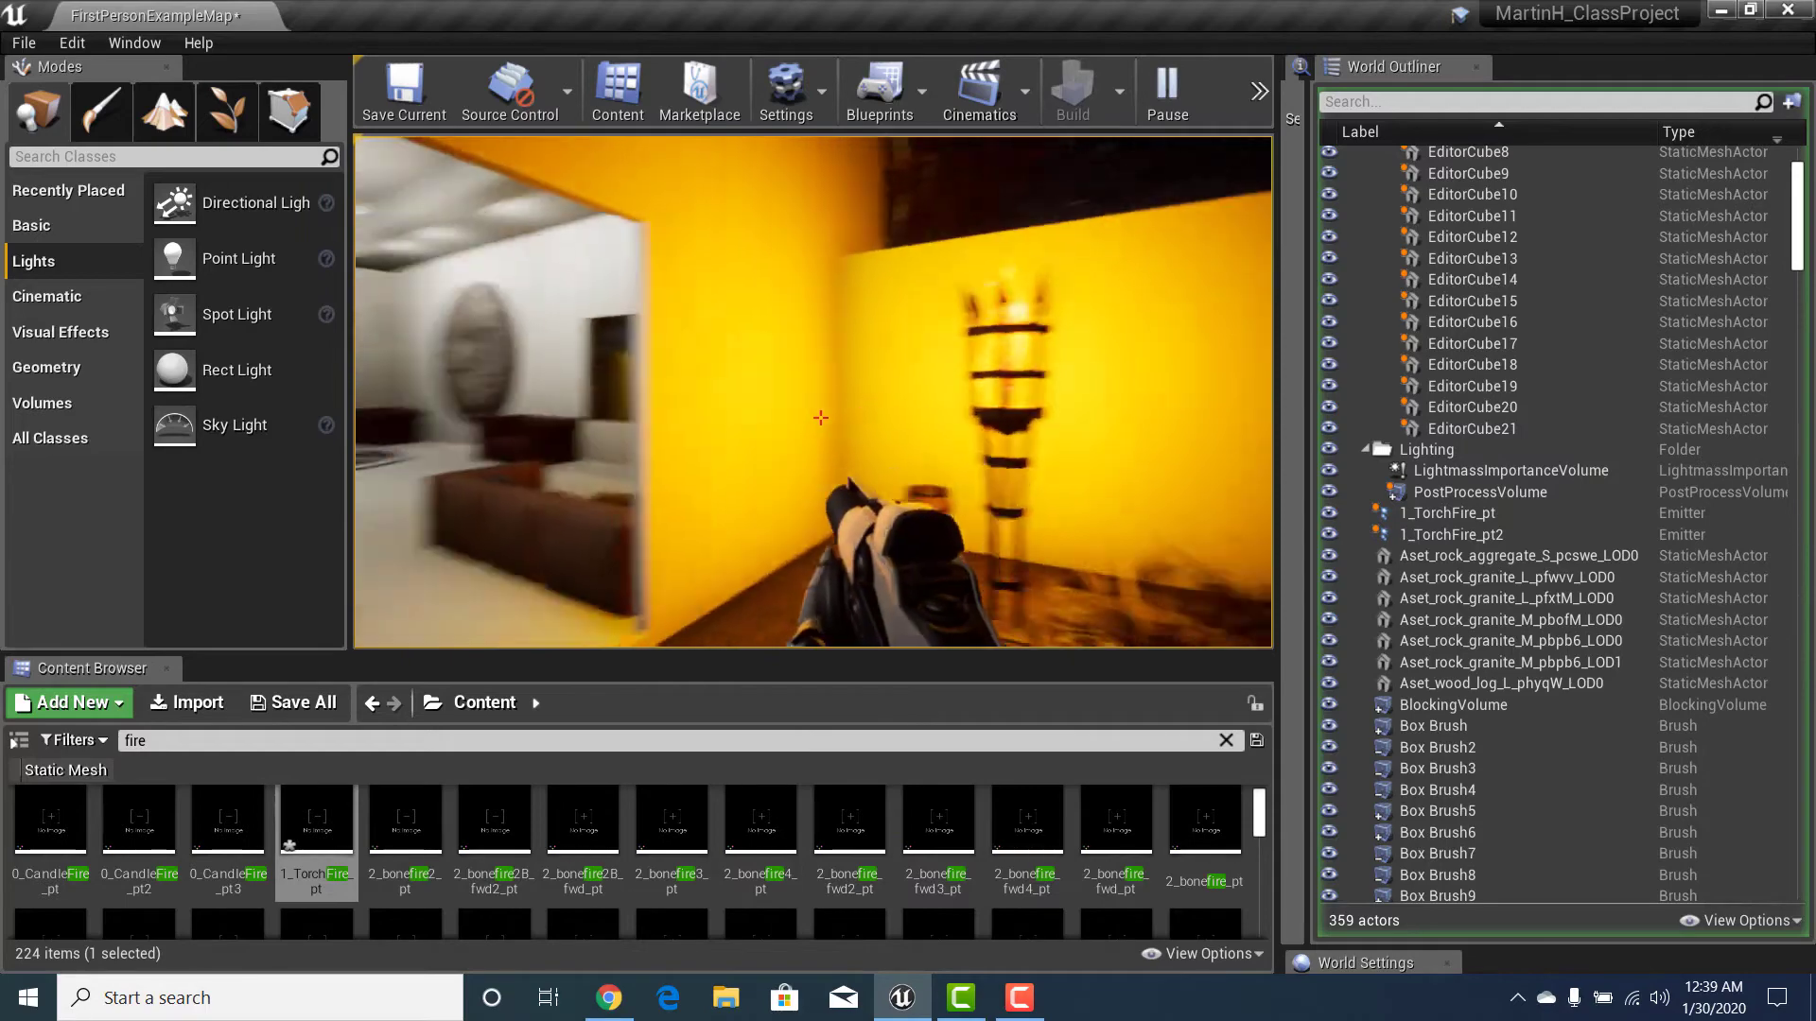
key("s")
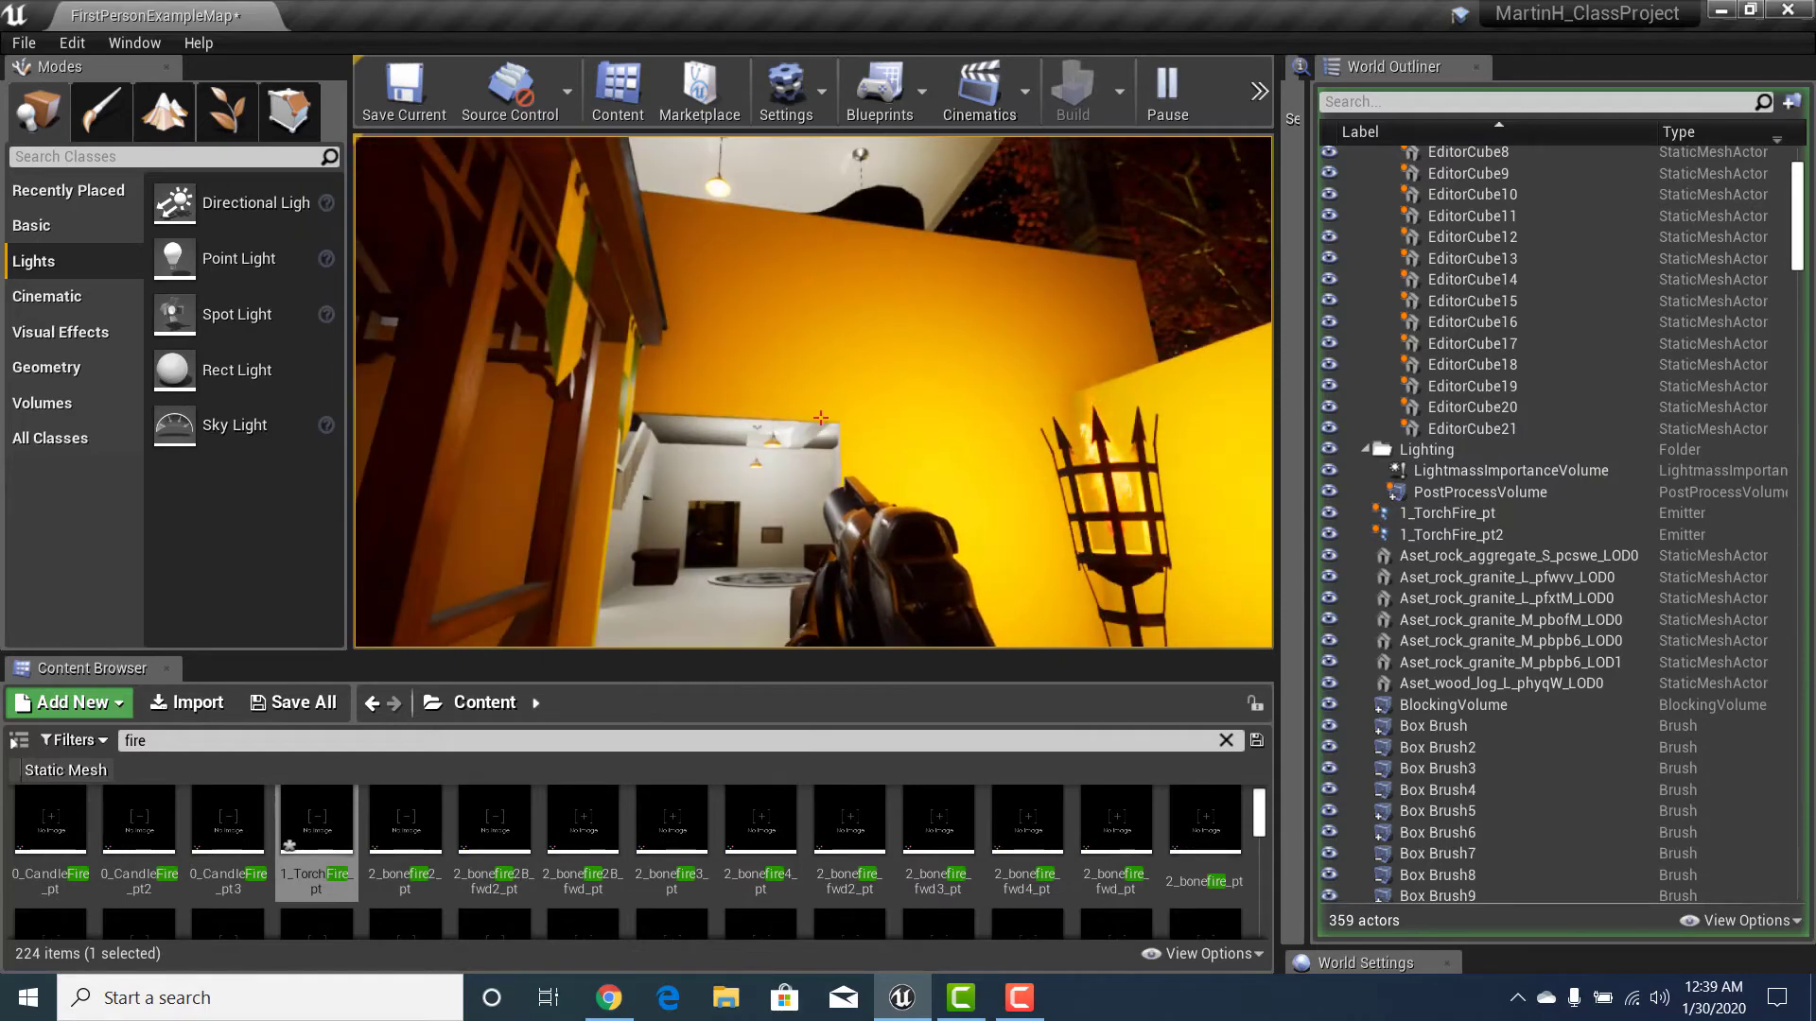
key("w")
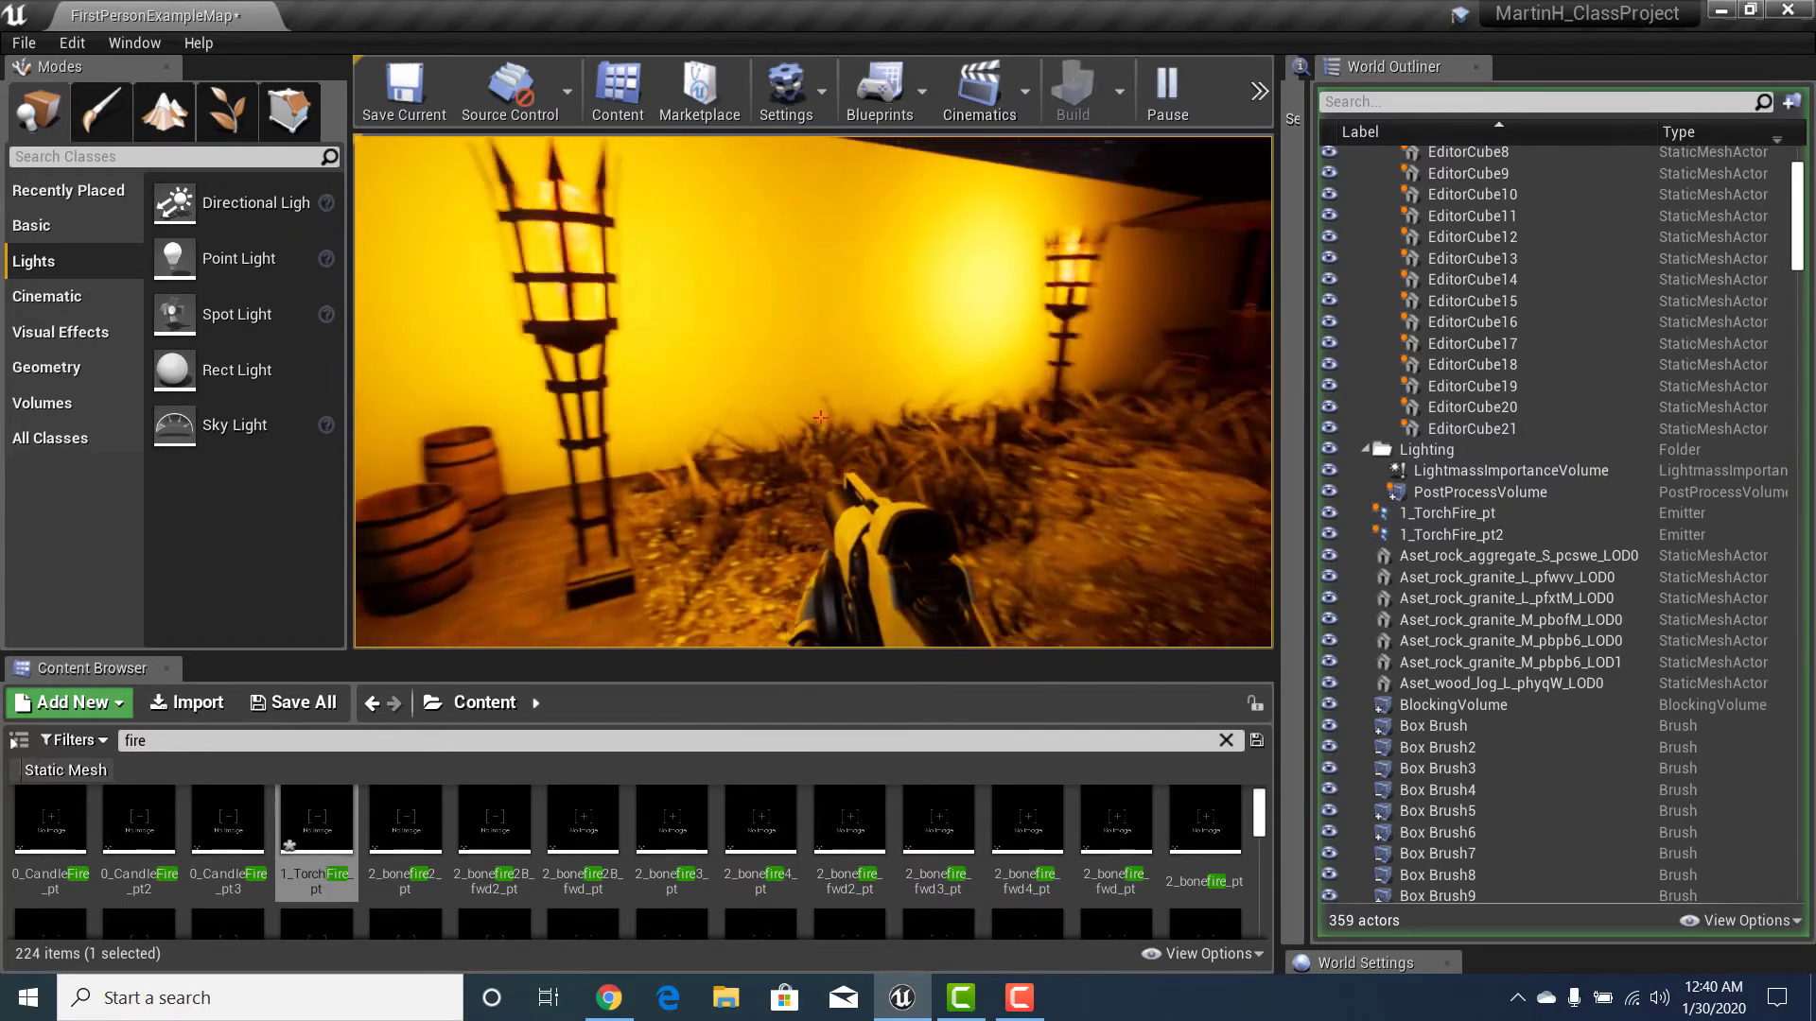
key("s")
key("d")
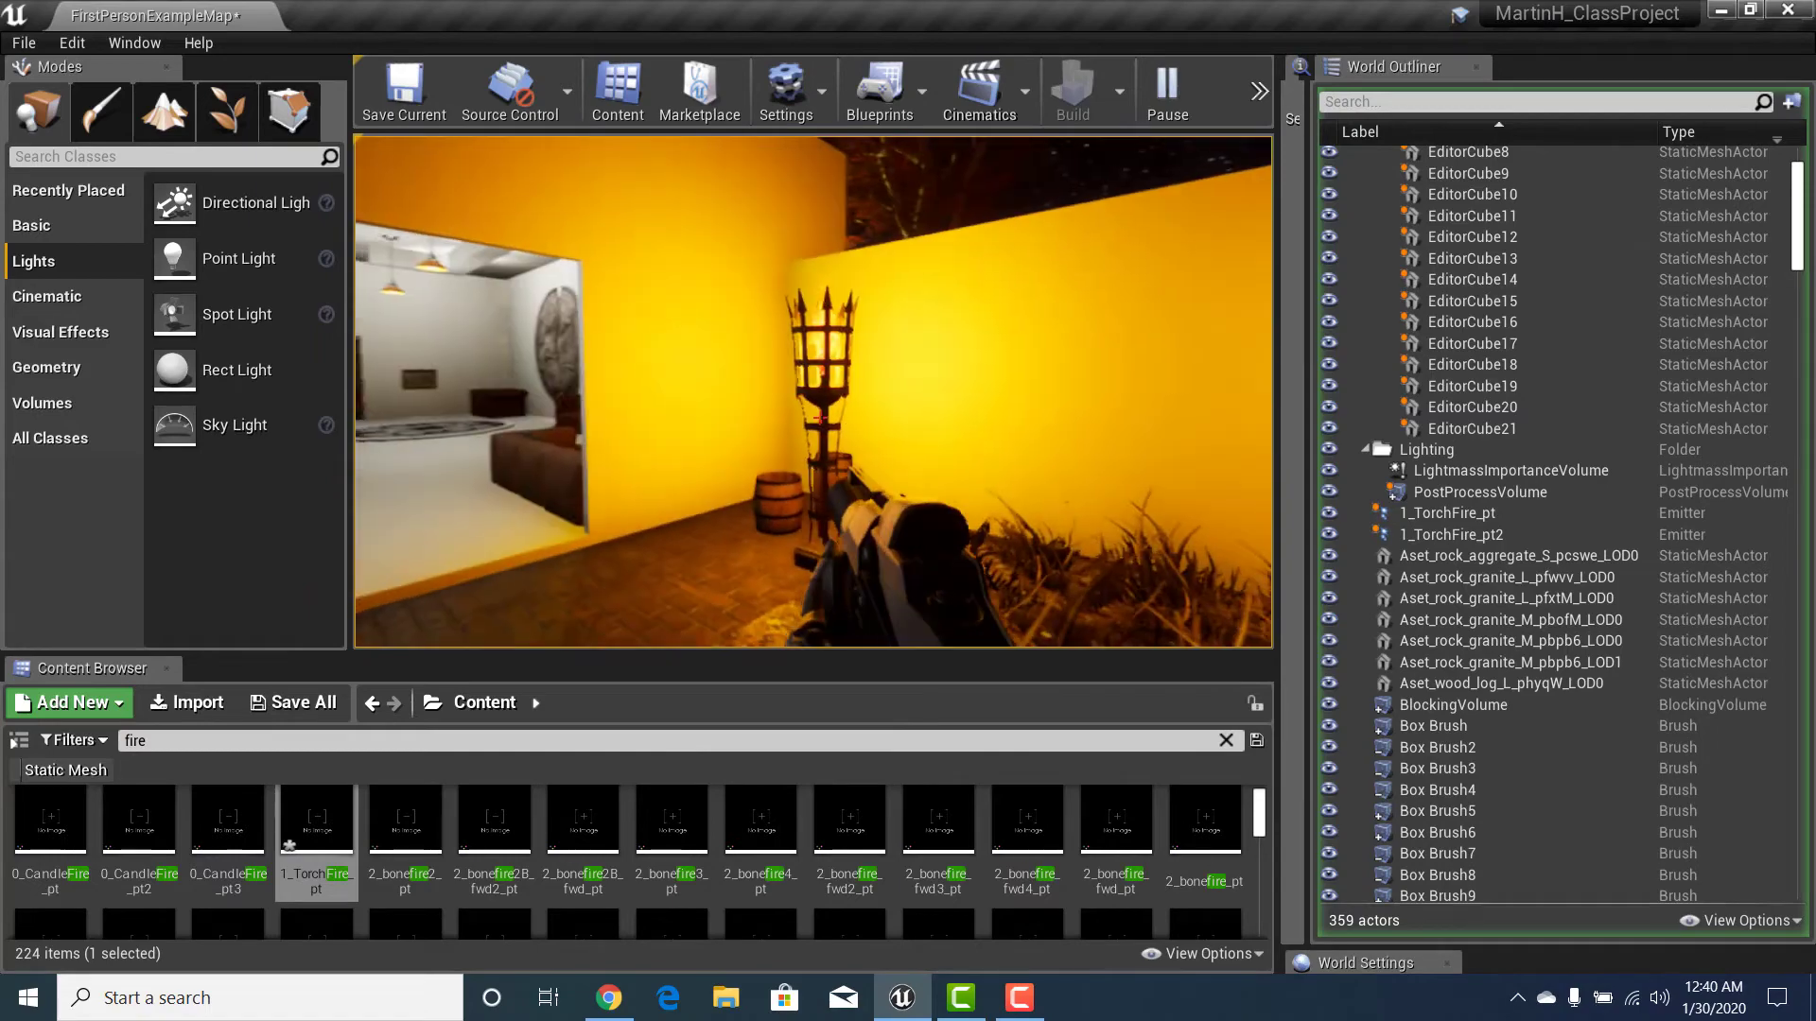
key("s")
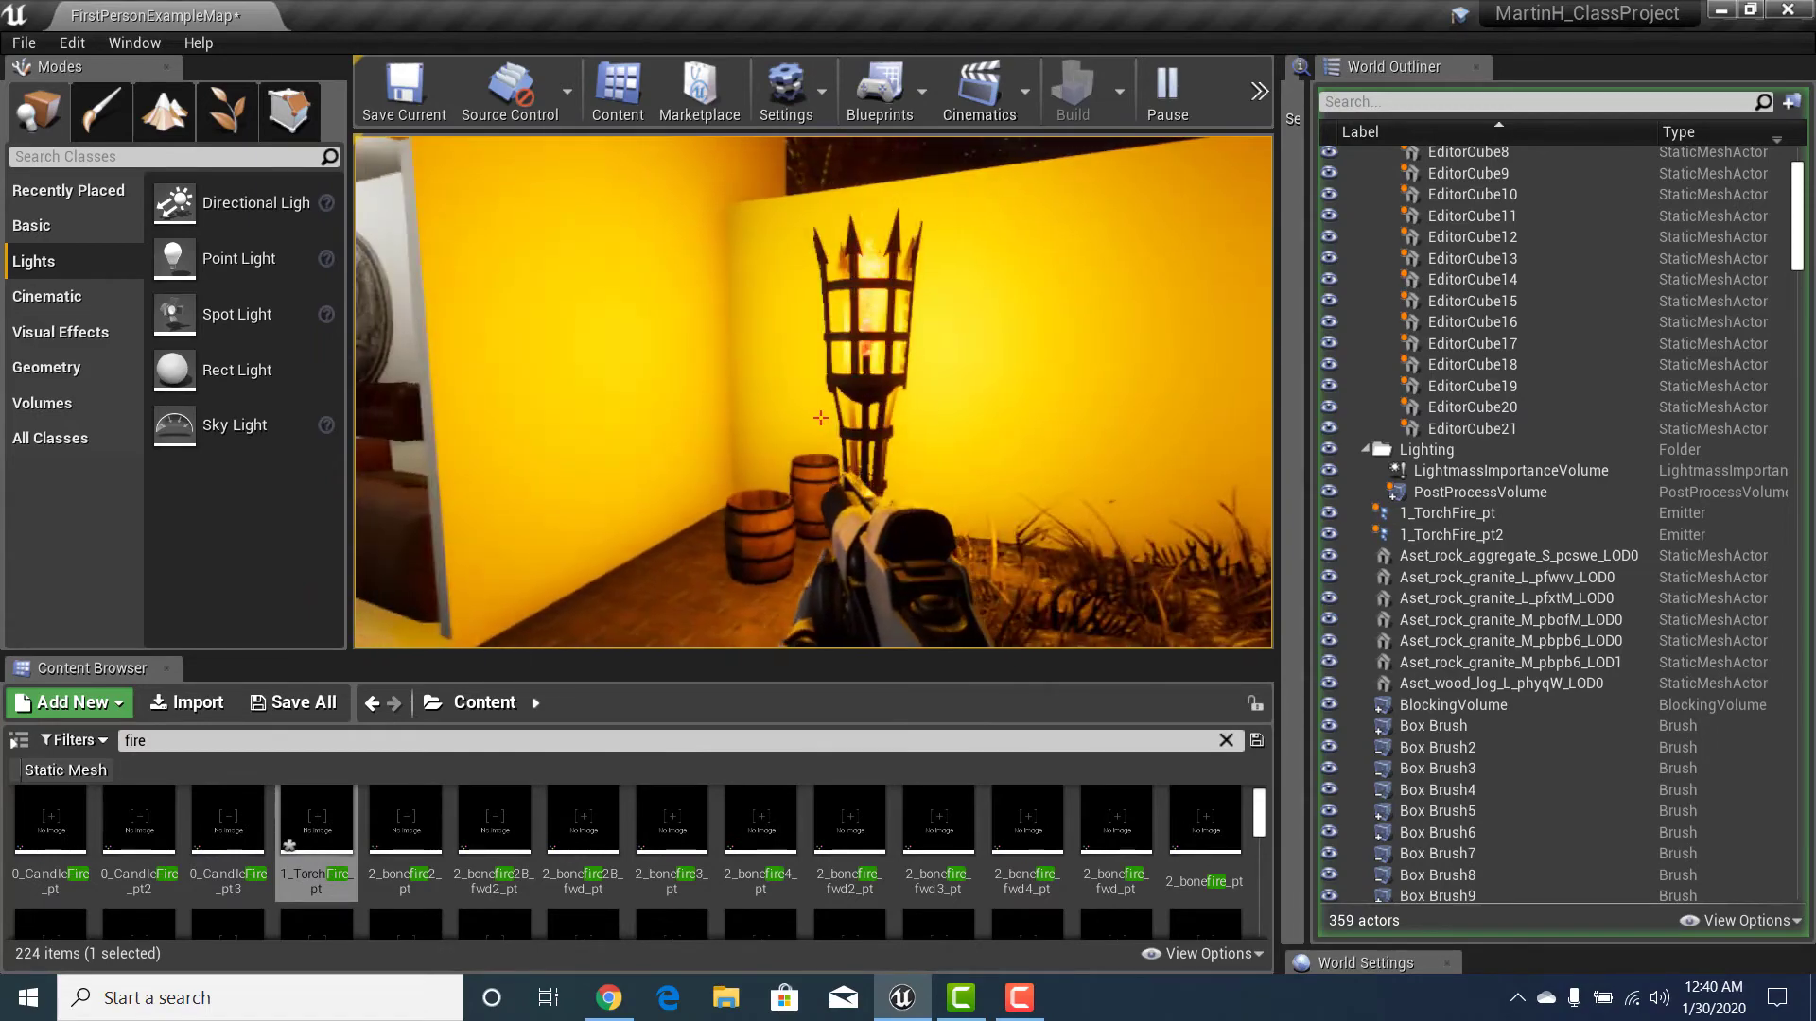
key("Escape")
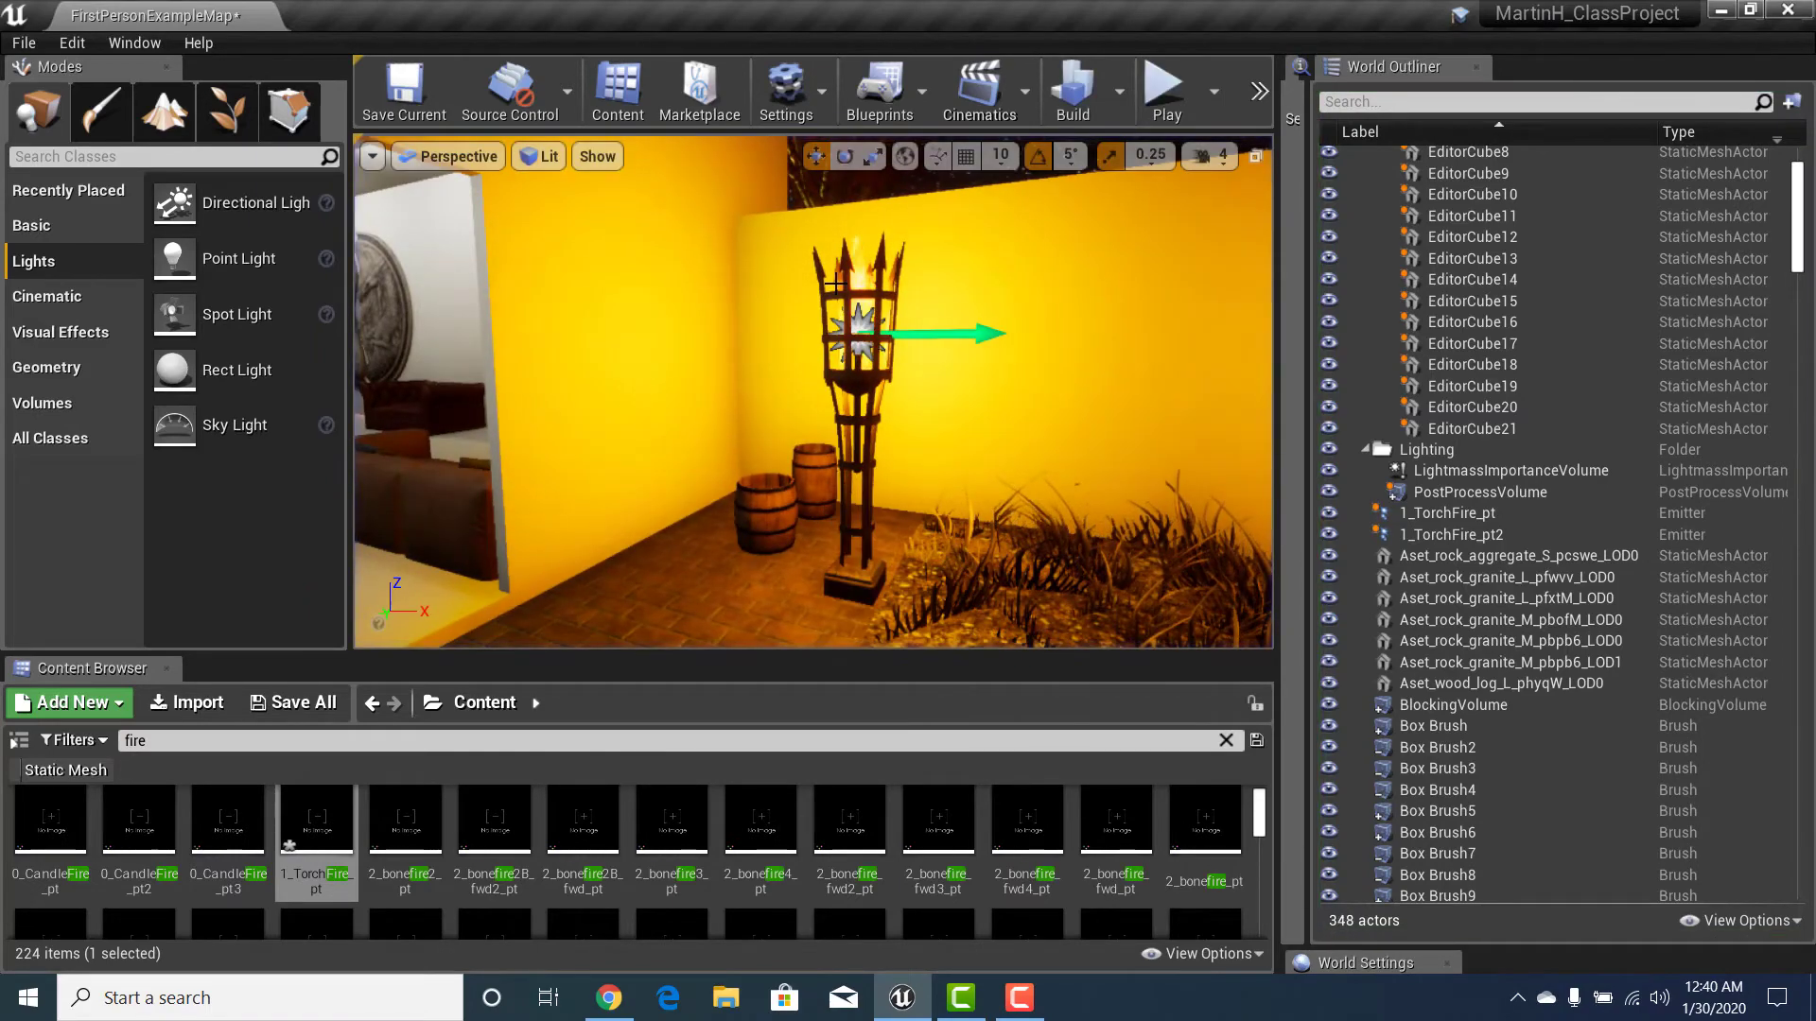
Step: Open the particle system of the torch fire beside the barrels for editing and show its Light (Seed) module's color and brightness settings
left_click(861, 274)
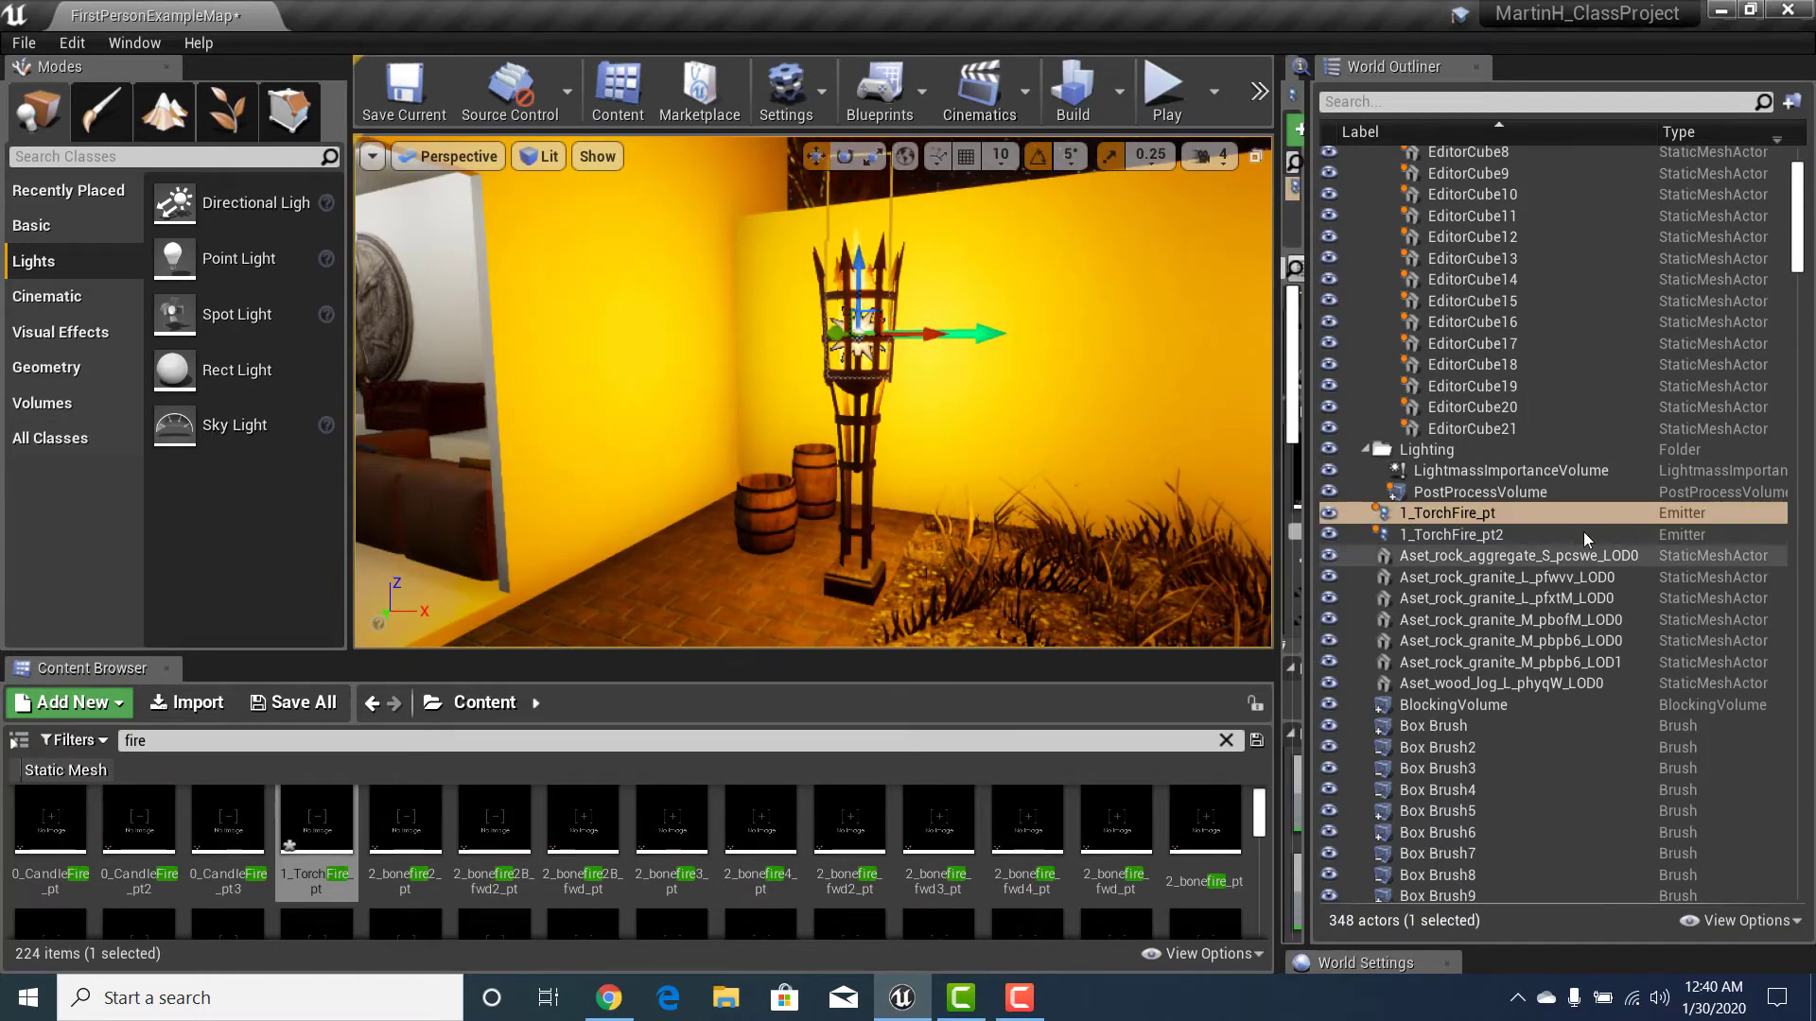
right_click(1464, 521)
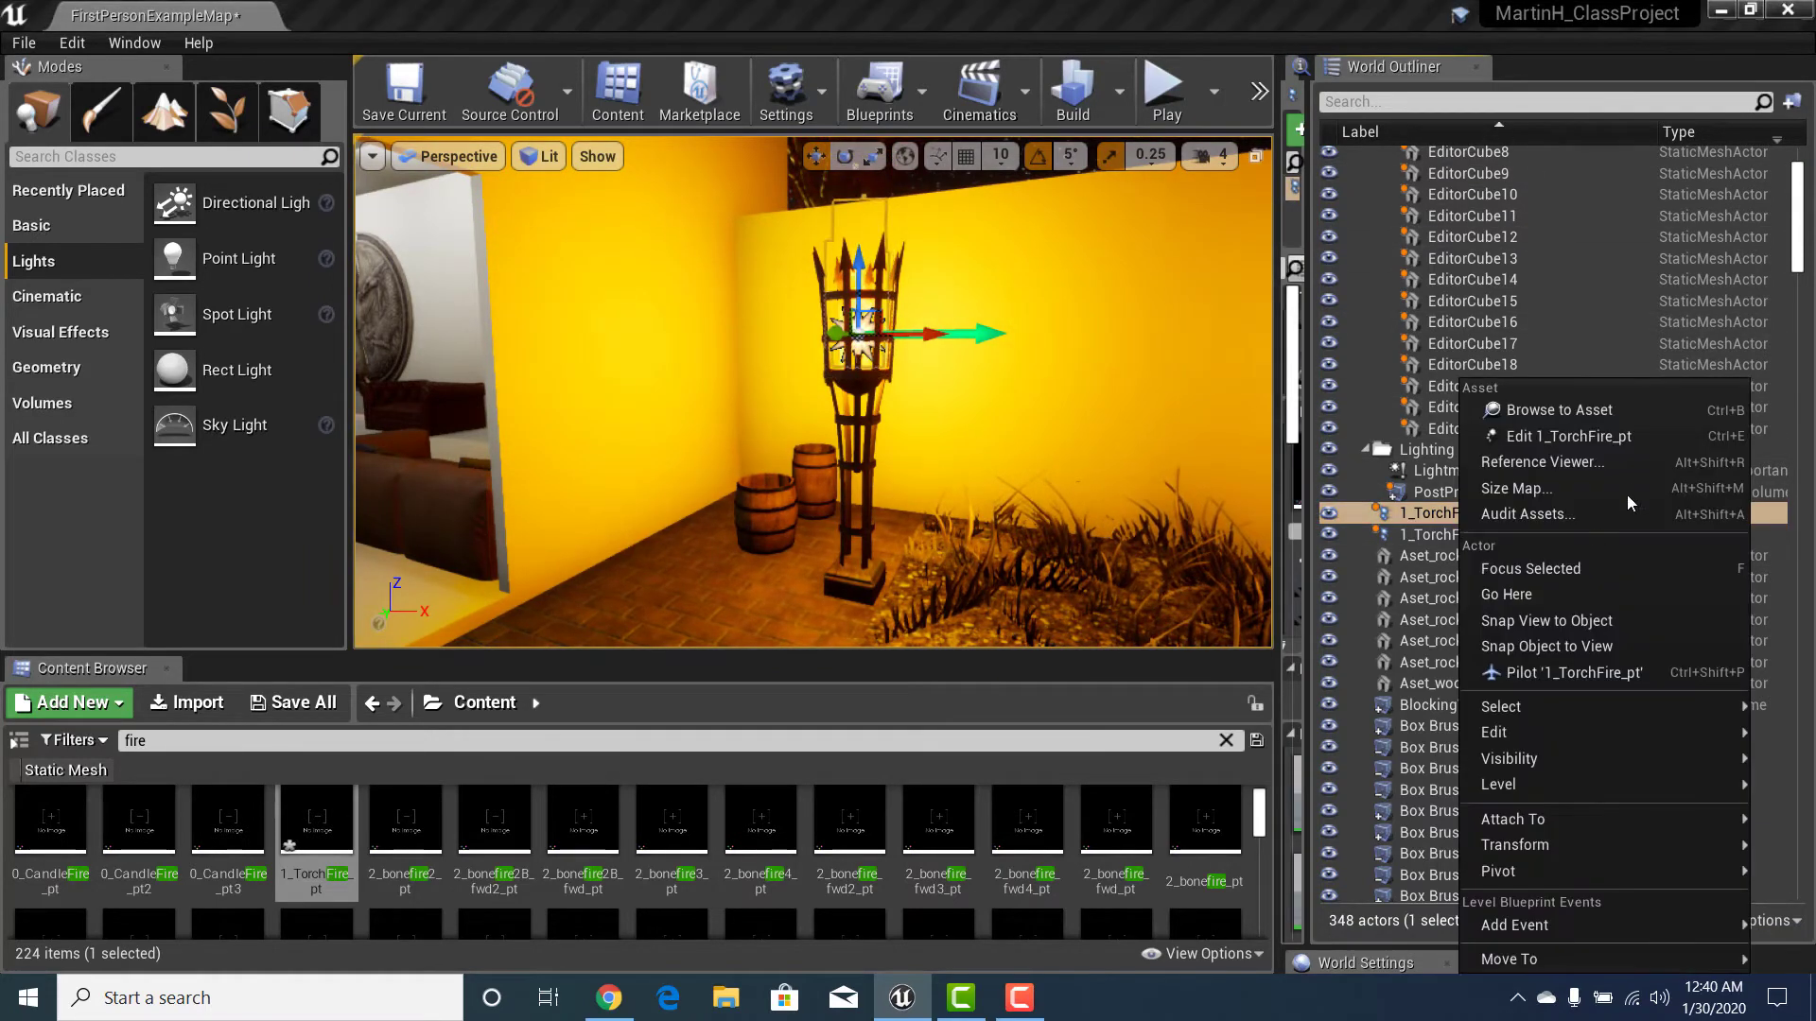
left_click(1611, 439)
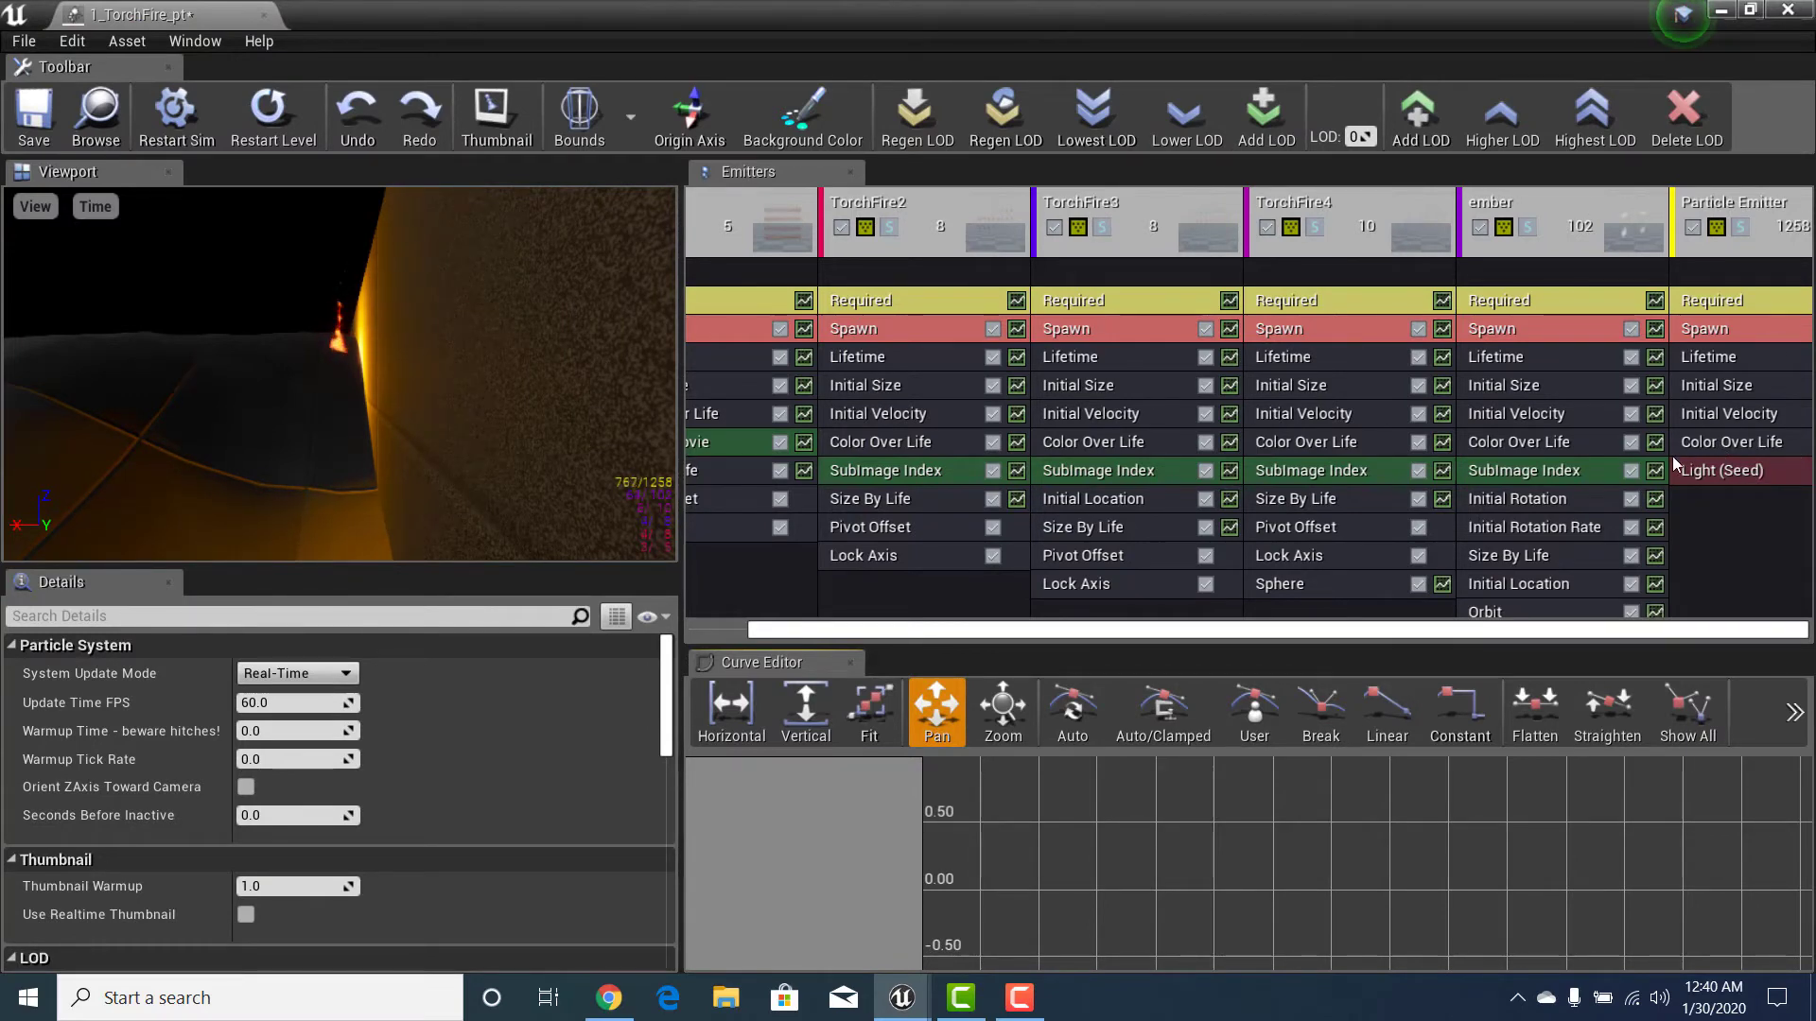
left_click(1745, 475)
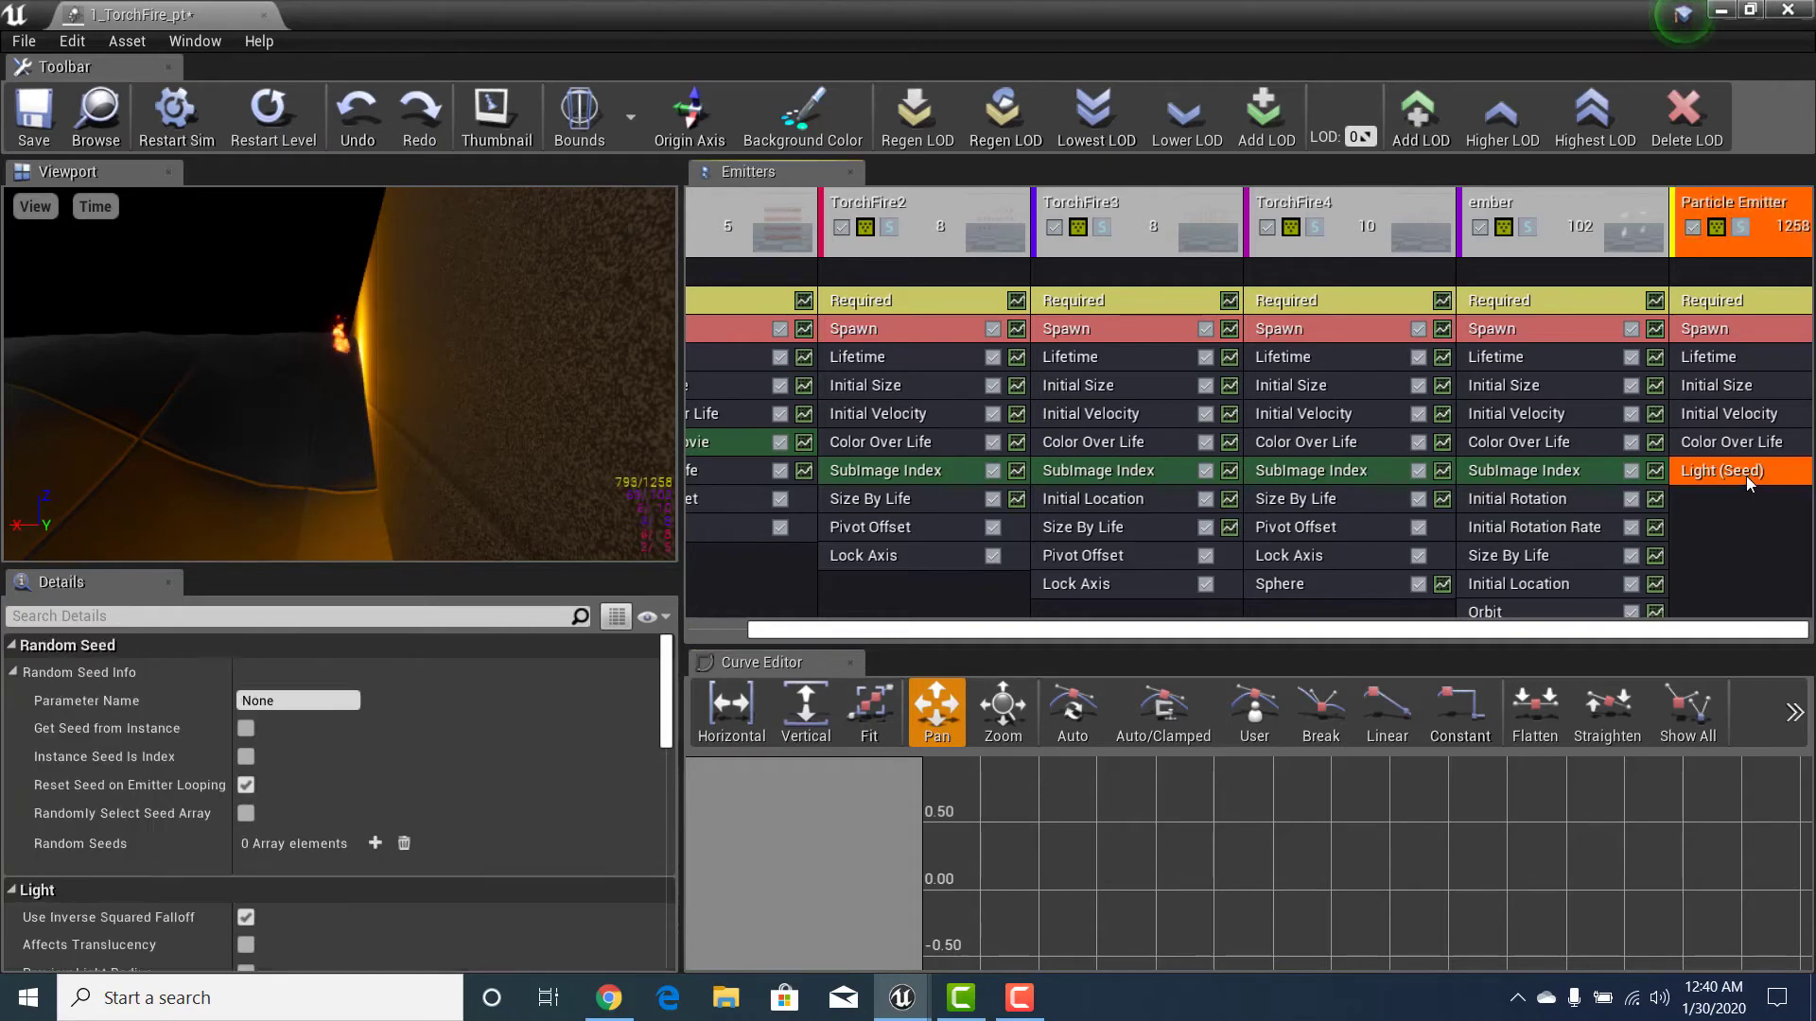
scroll(395, 837, "down", 6)
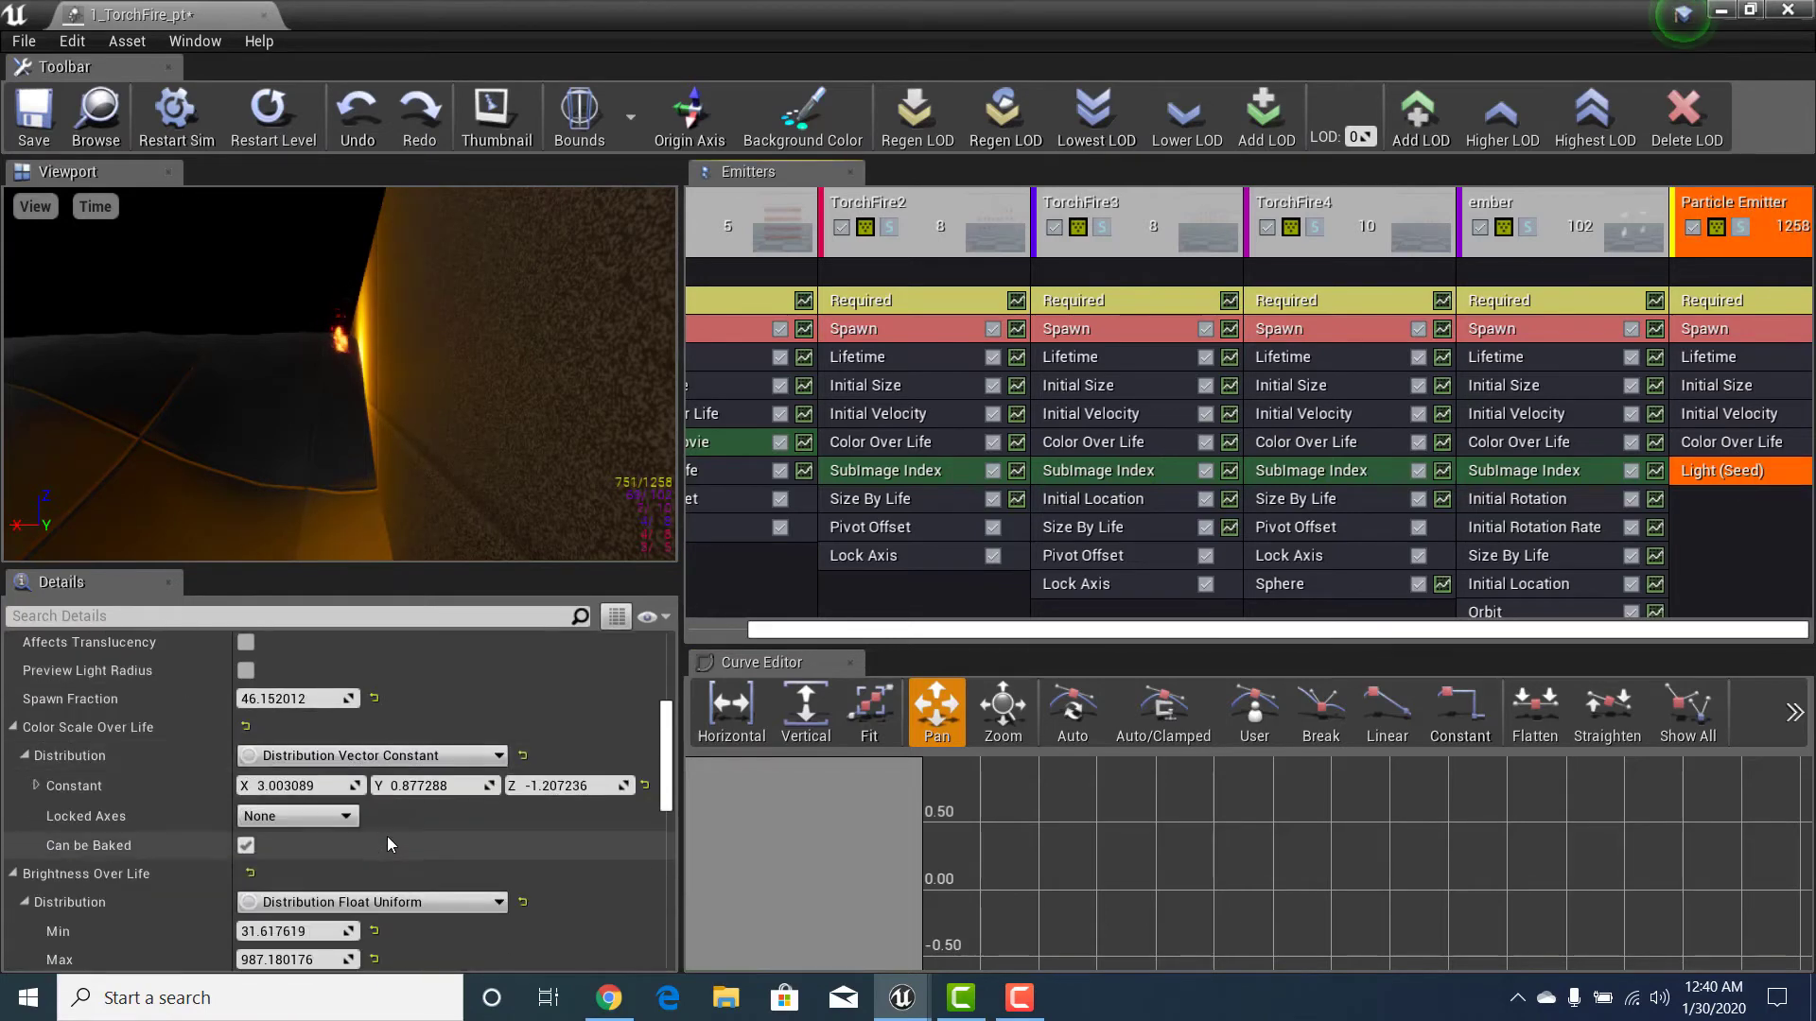
Step: Adjust the preview floor's Z location around the fire, and set Brightness Over Life to about 9.48 minimum and 176.06 maximum
left_click_drag(341, 373, 386, 304)
left_click(35, 206)
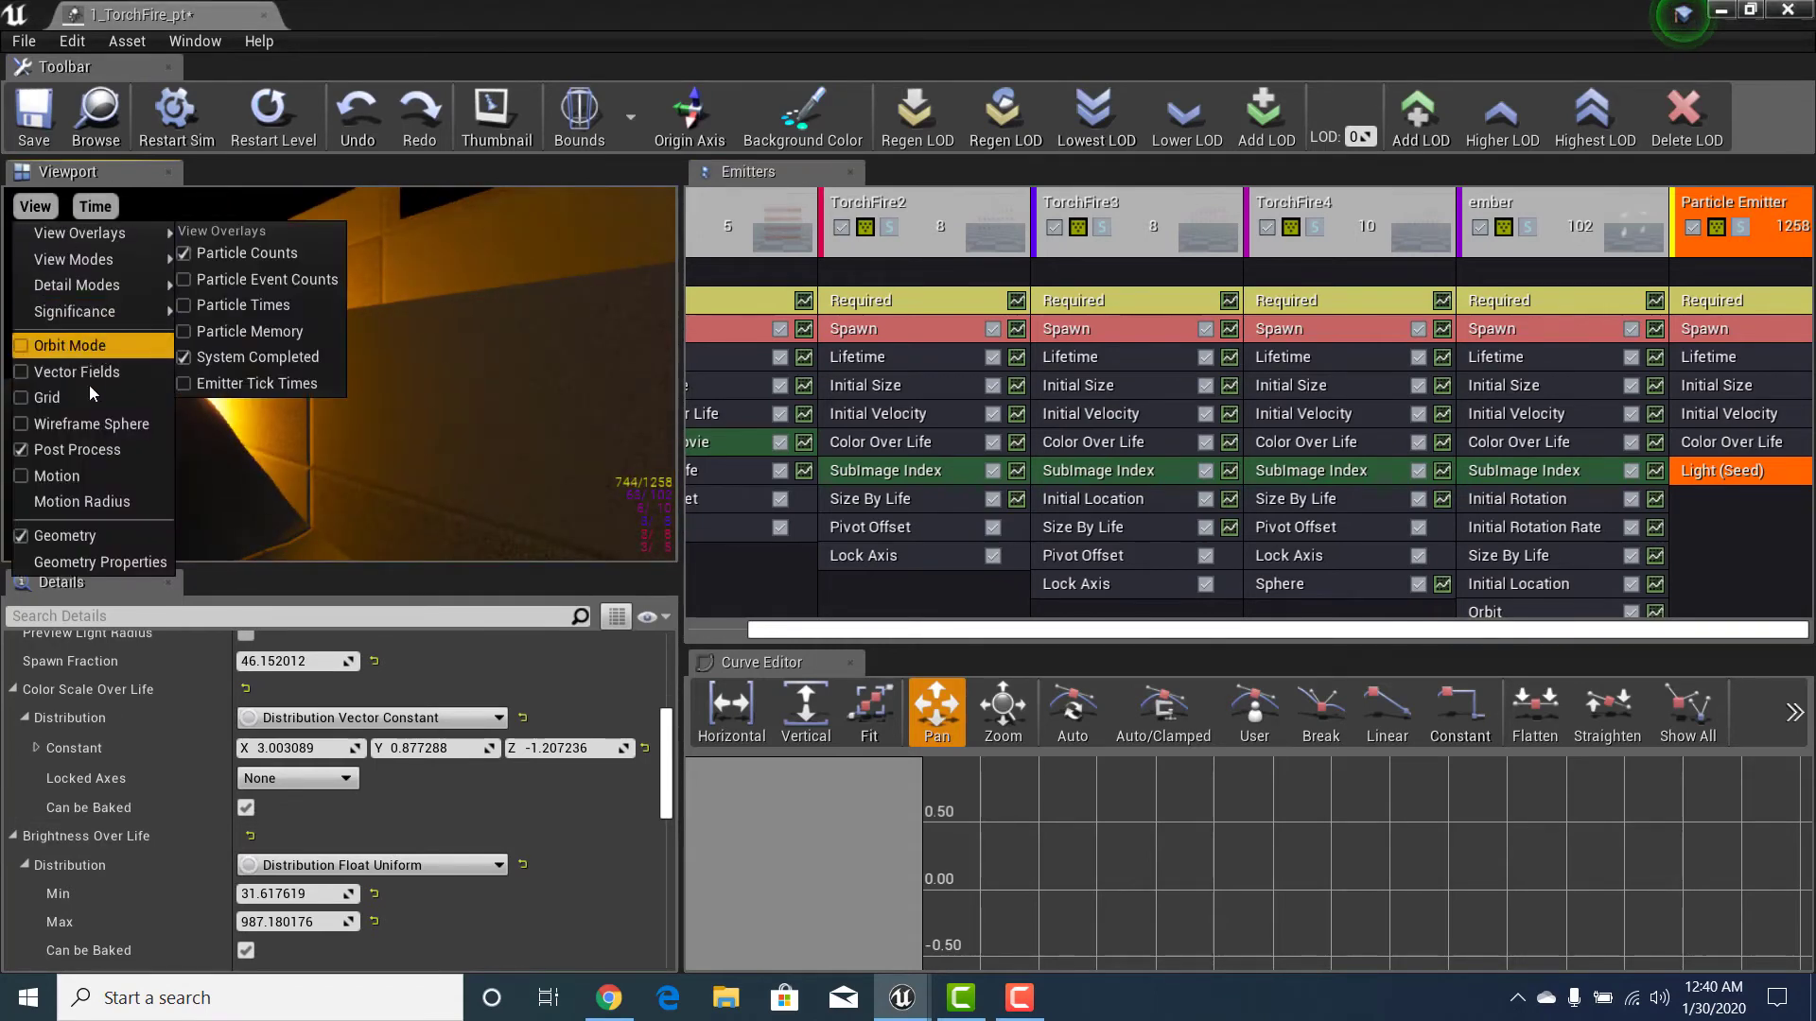
left_click(106, 567)
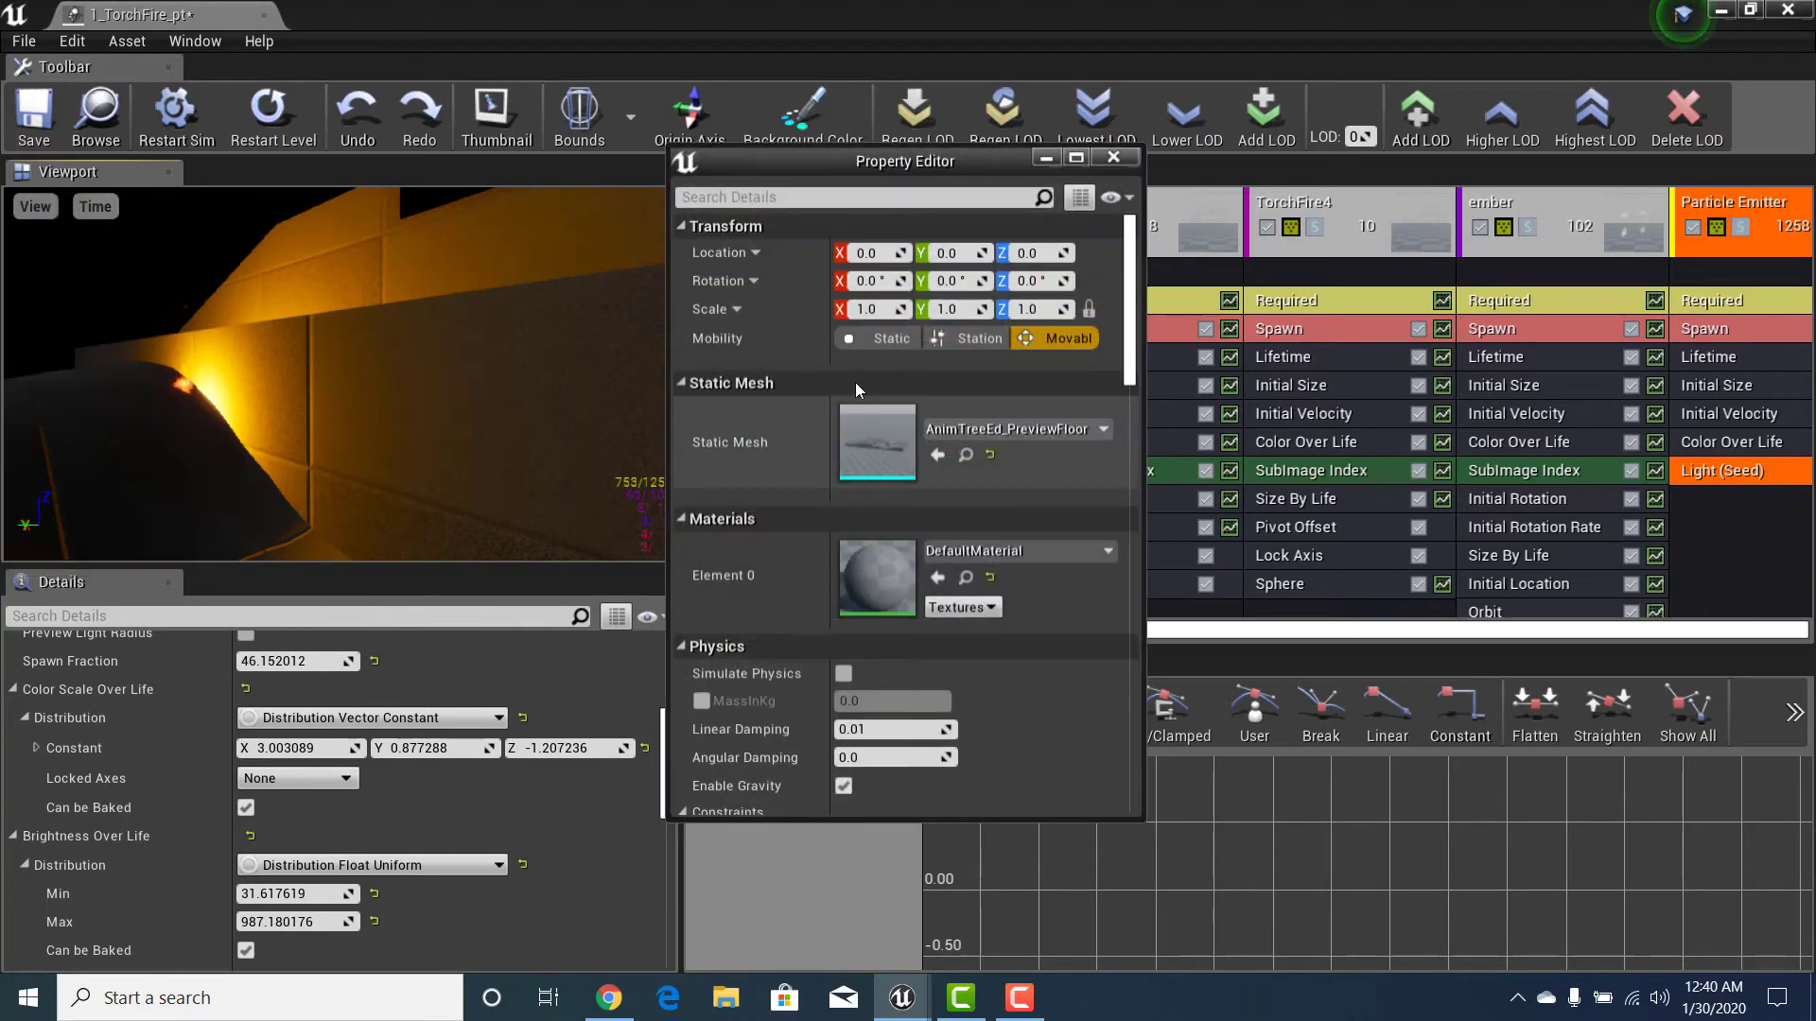
mouse_move(1041, 252)
left_mouse_down()
mouse_move(983, 256)
mouse_move(1050, 255)
left_mouse_up()
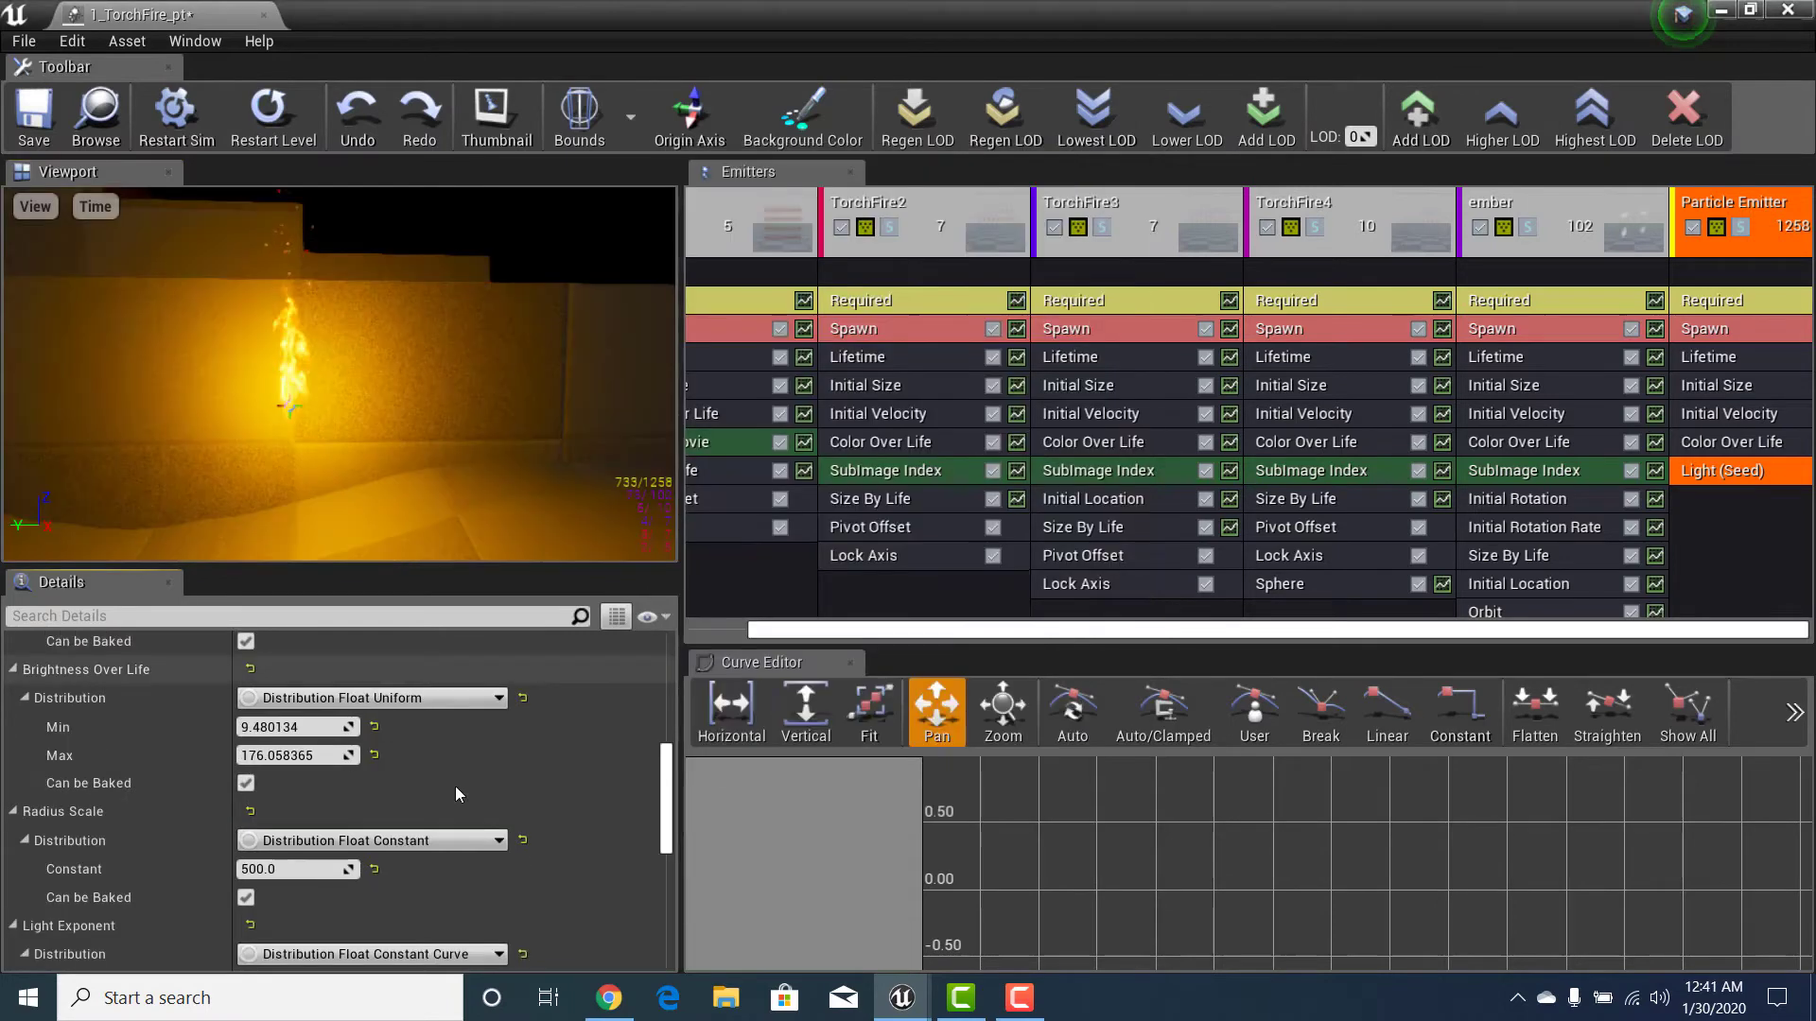
Step: Reduce the light's Radius Scale constant to about 13.02
scroll(487, 799, "down", 3)
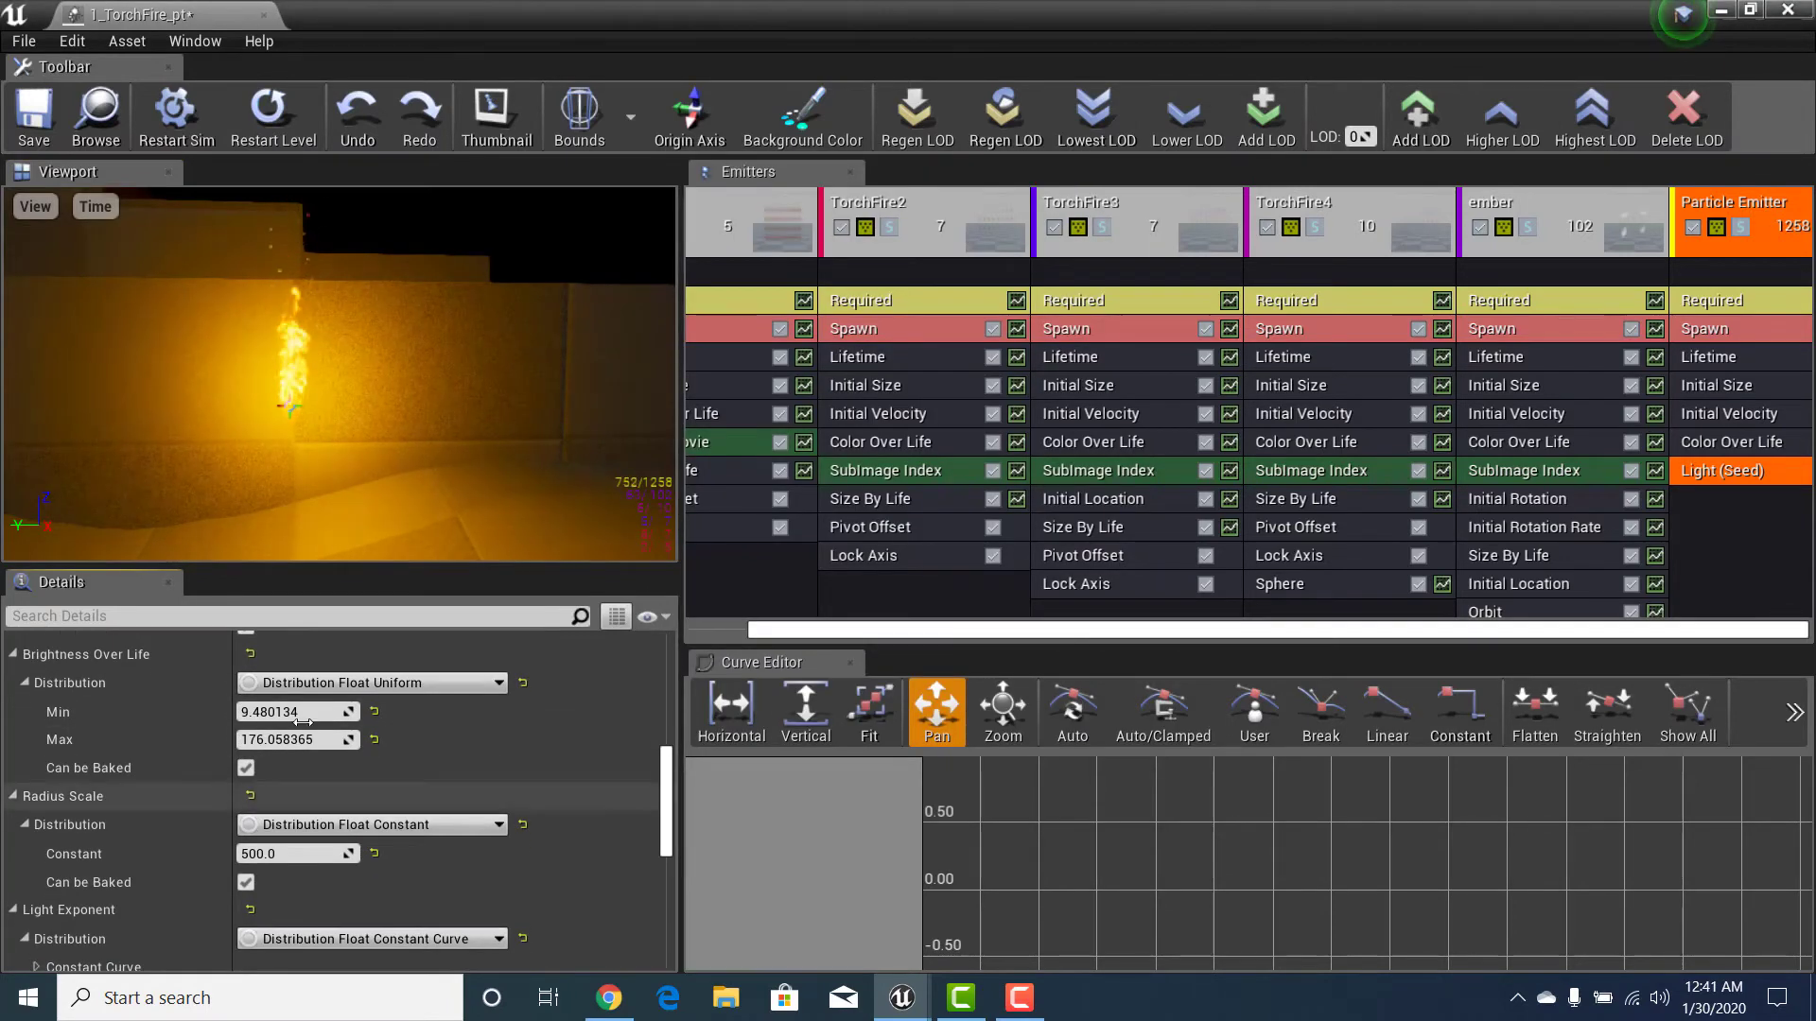
scroll(378, 799, "down", 1)
mouse_move(299, 809)
left_mouse_down()
mouse_move(322, 799)
mouse_move(284, 799)
mouse_move(339, 799)
mouse_move(303, 799)
left_mouse_up()
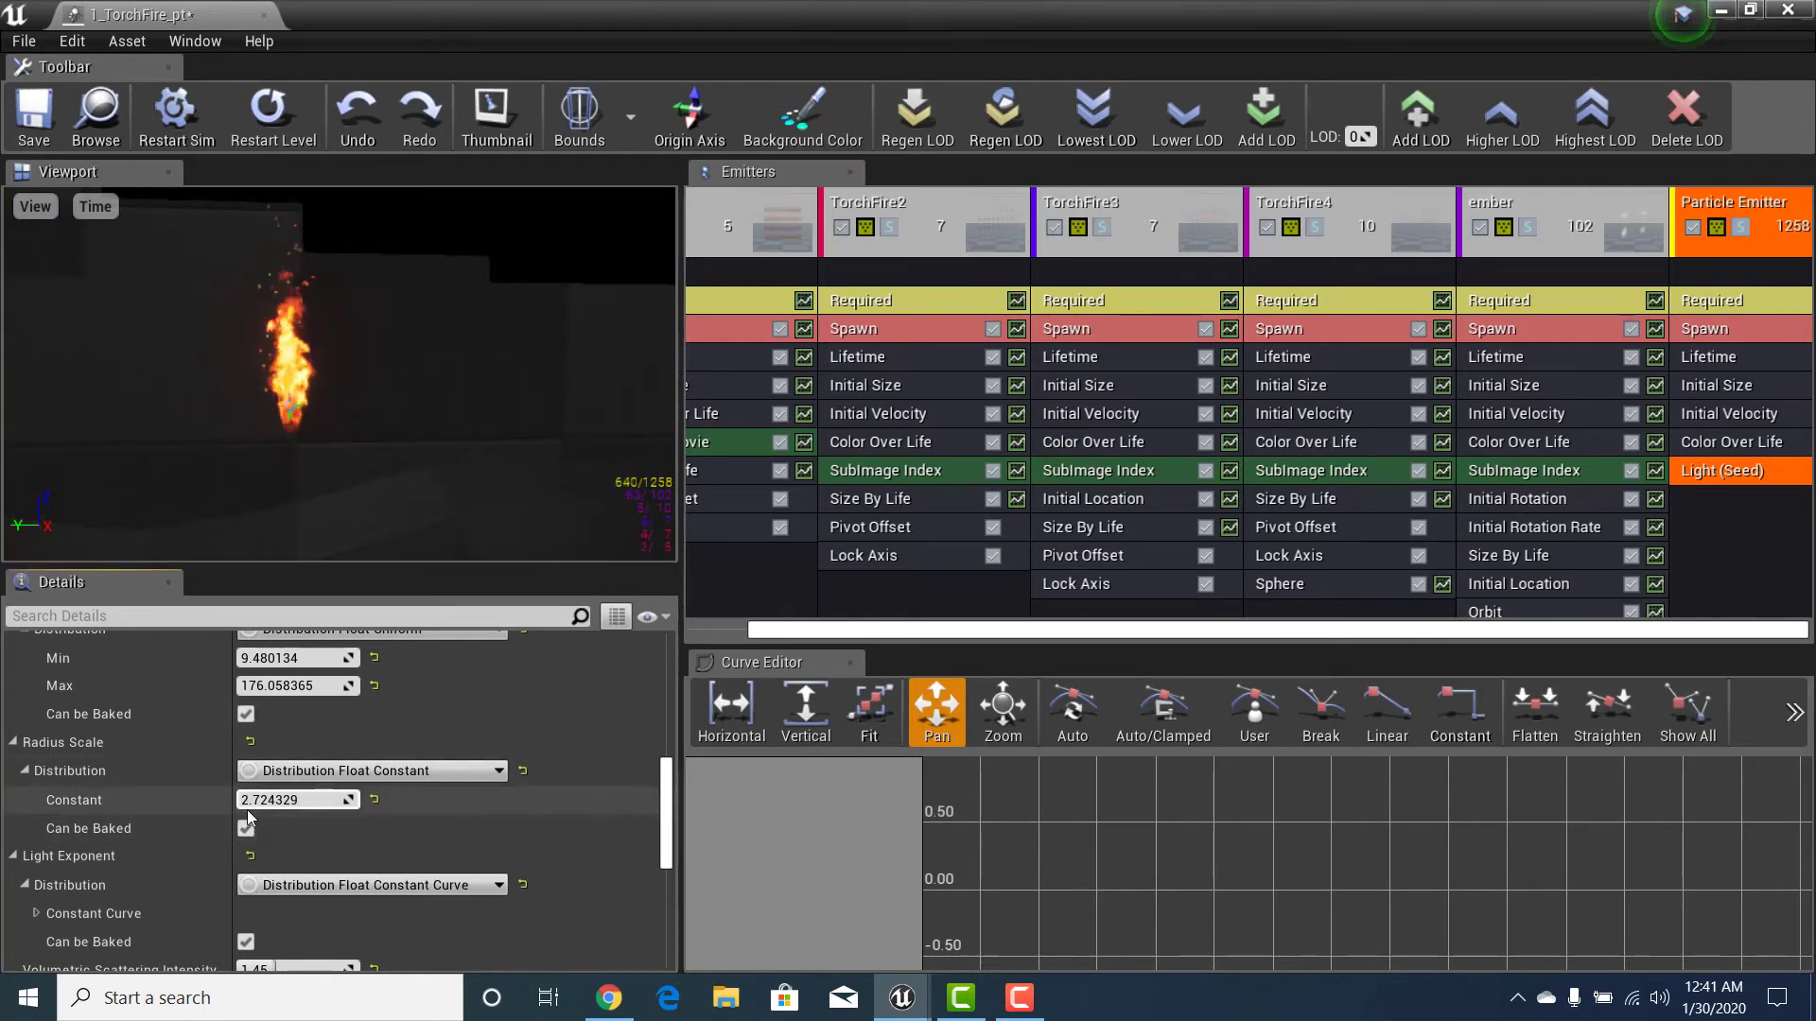
left_click_drag(299, 800, 258, 799)
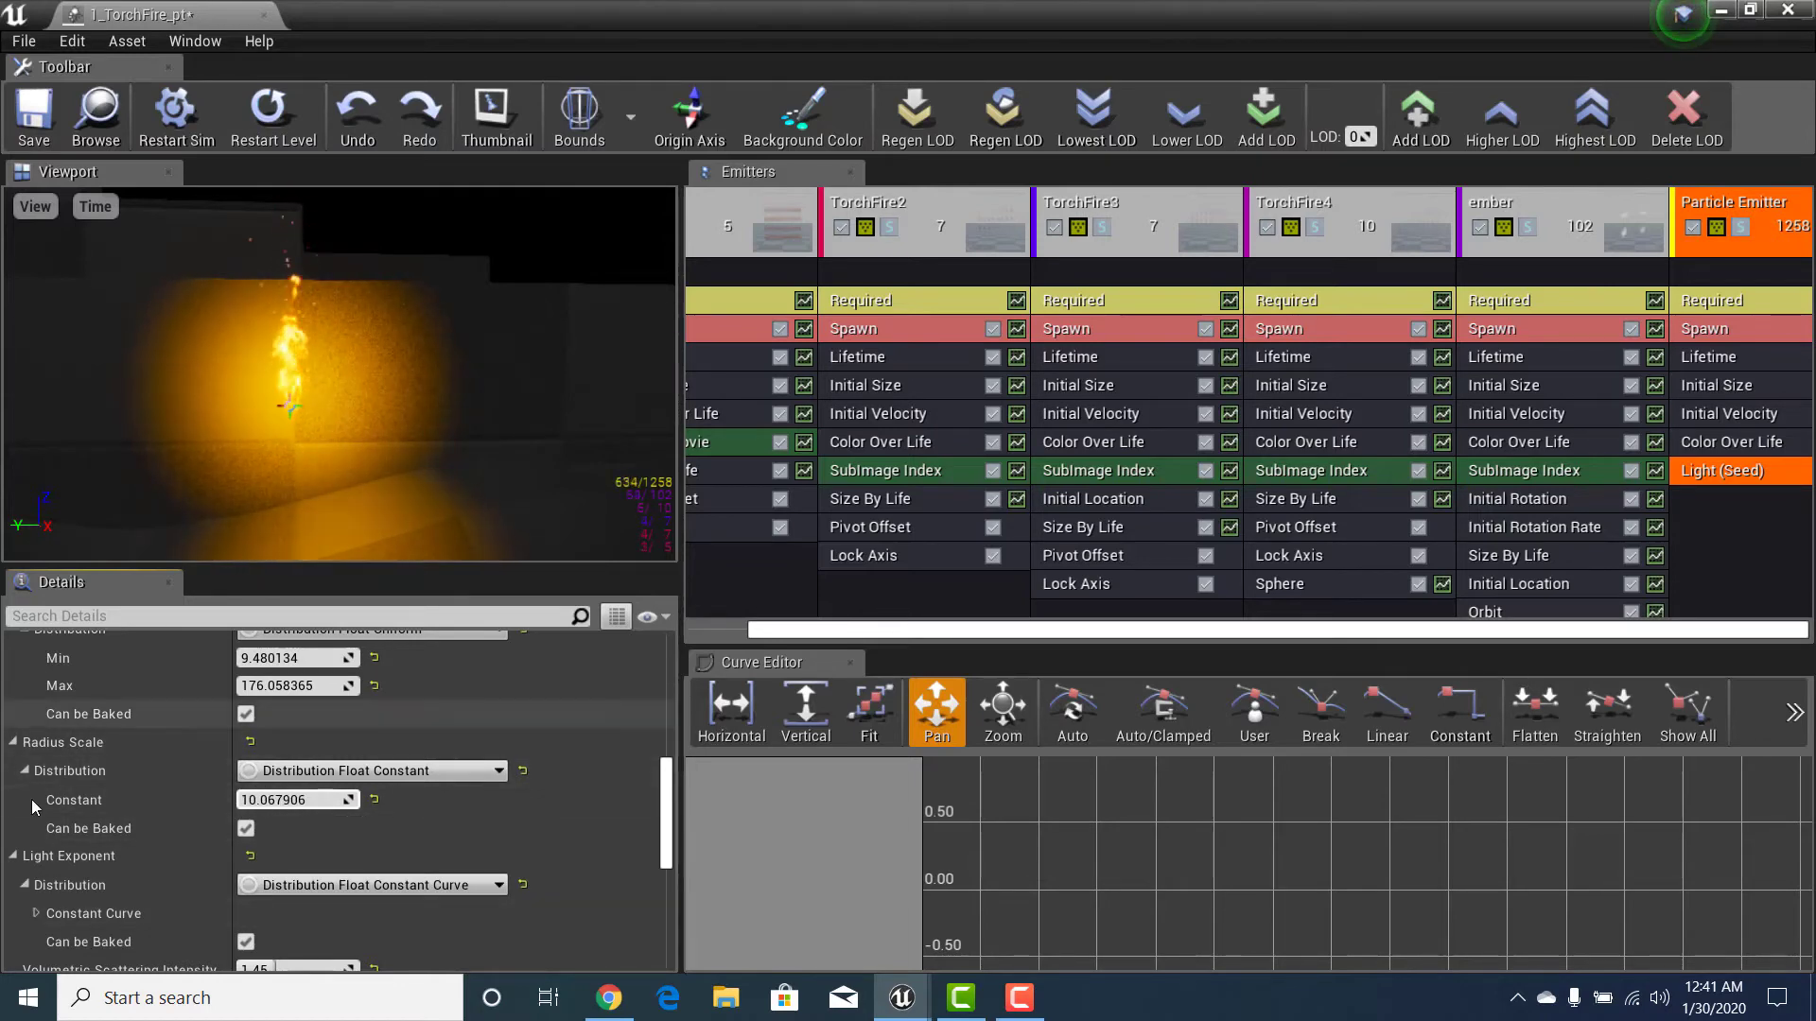
left_click_drag(285, 803, 302, 802)
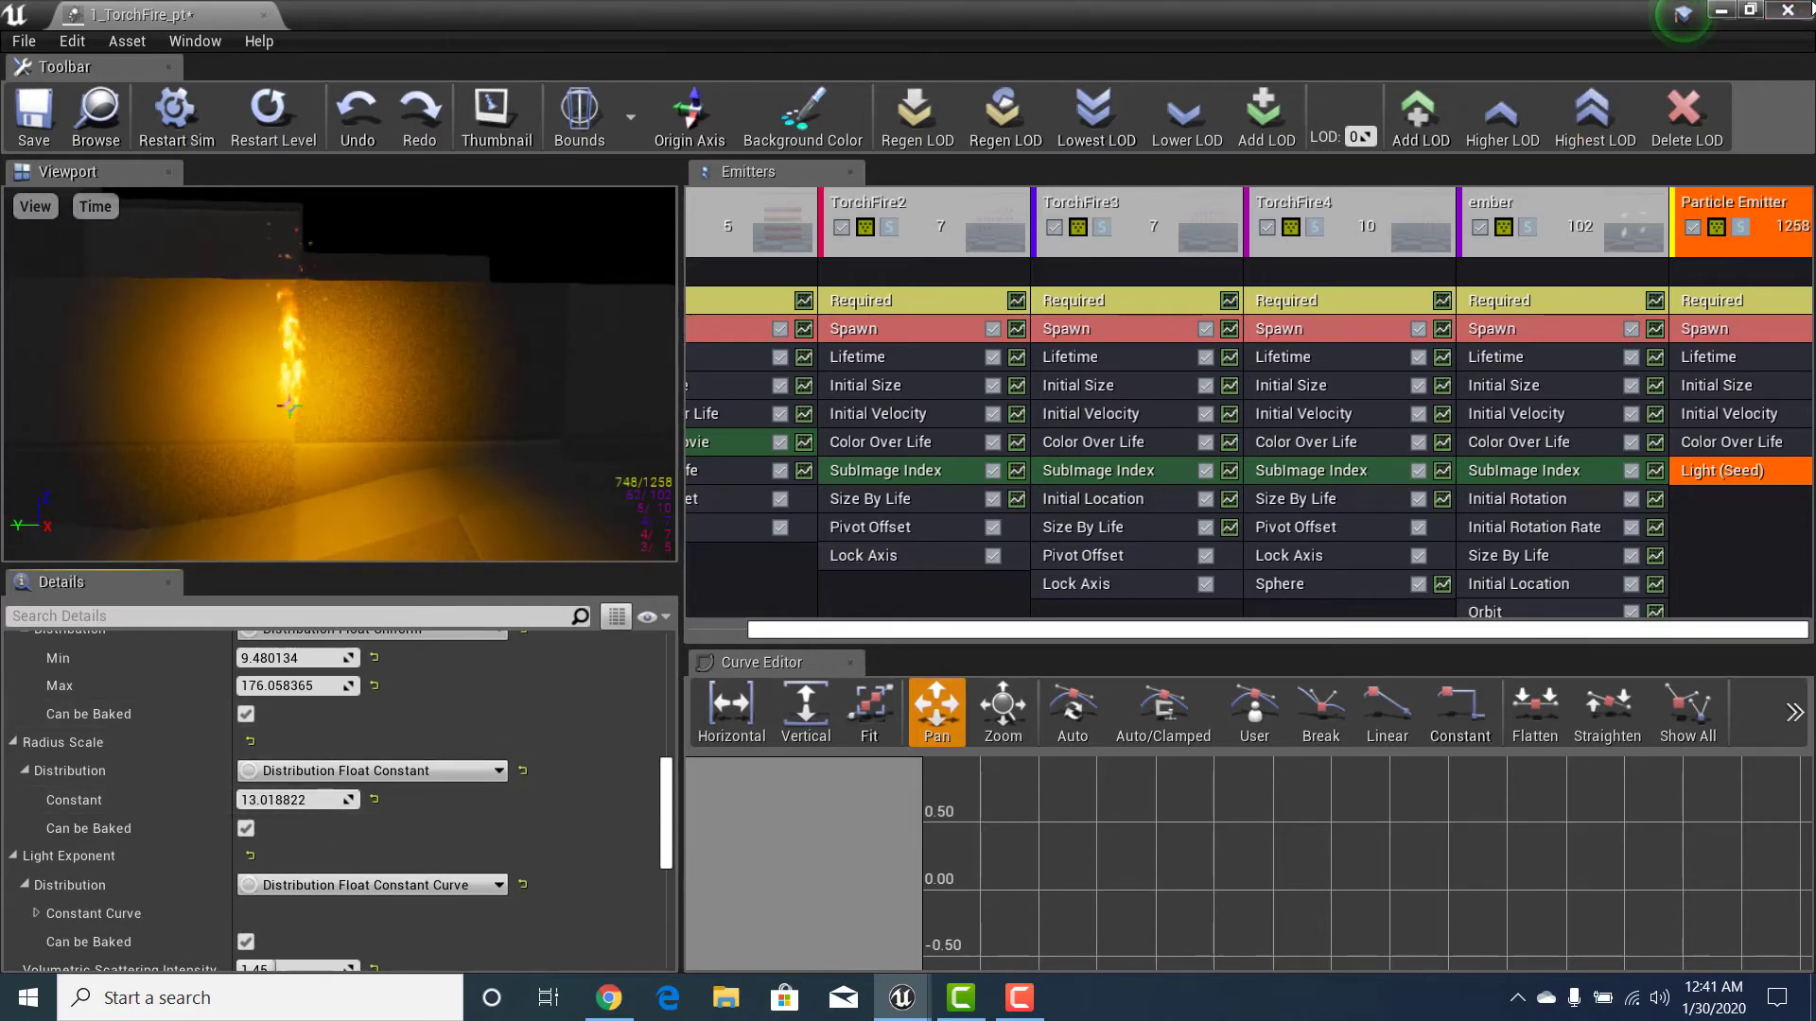
Step: Back in the level, select the corner torch's fire, iron stand and torch mesh together and move them as one to a new spot
left_click(1808, 7)
right_click_drag(940, 438, 851, 454)
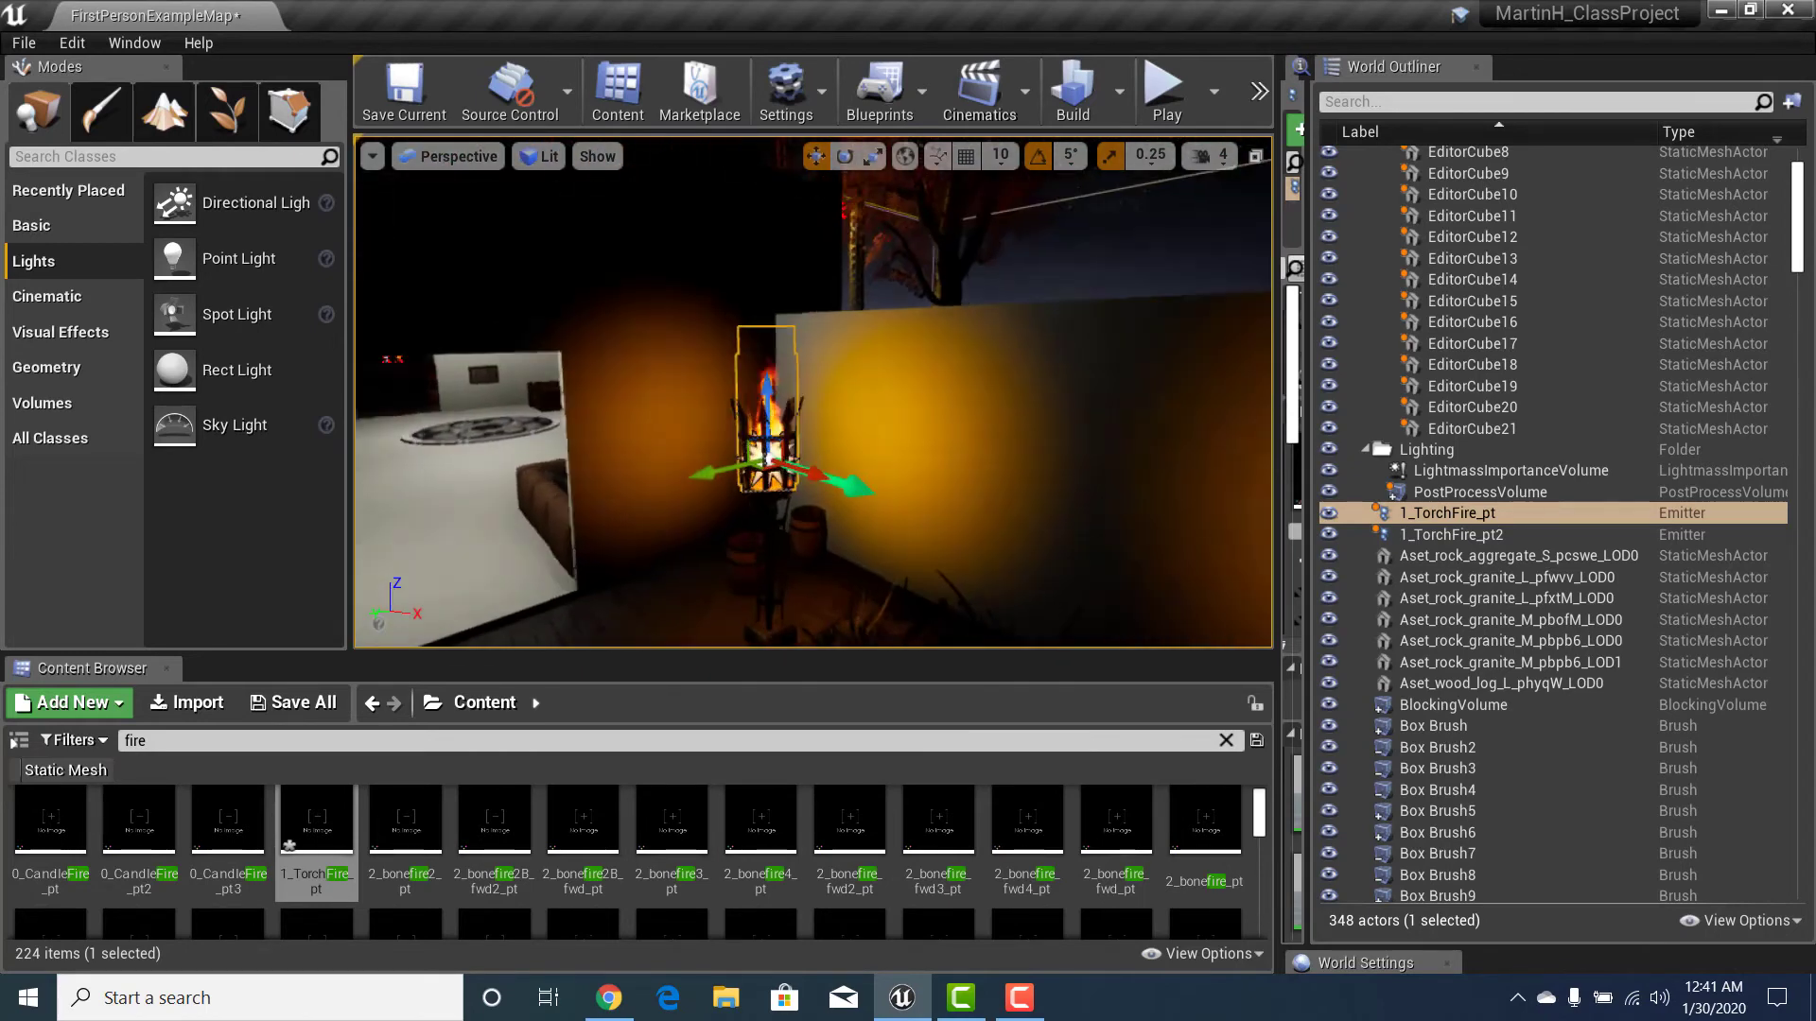
mouse_move(678, 280)
right_mouse_down()
mouse_move(690, 326)
mouse_move(678, 281)
right_mouse_up()
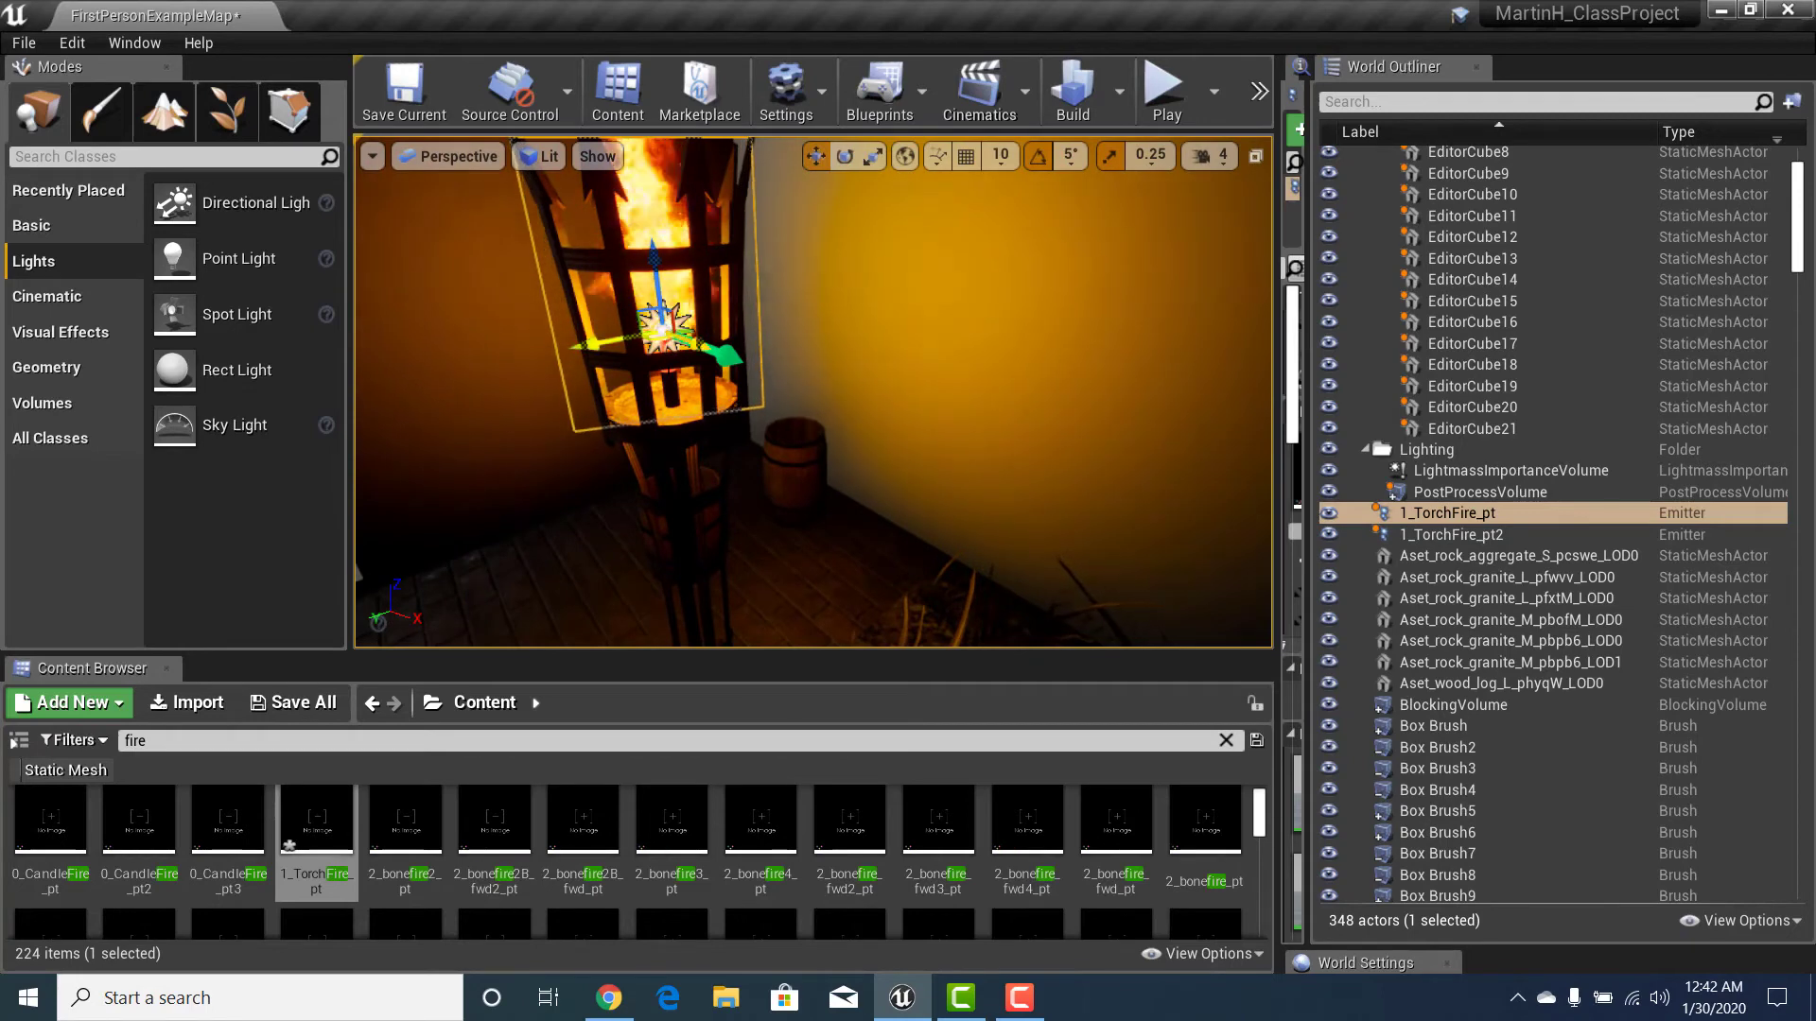
left_click(672, 405, "ctrl")
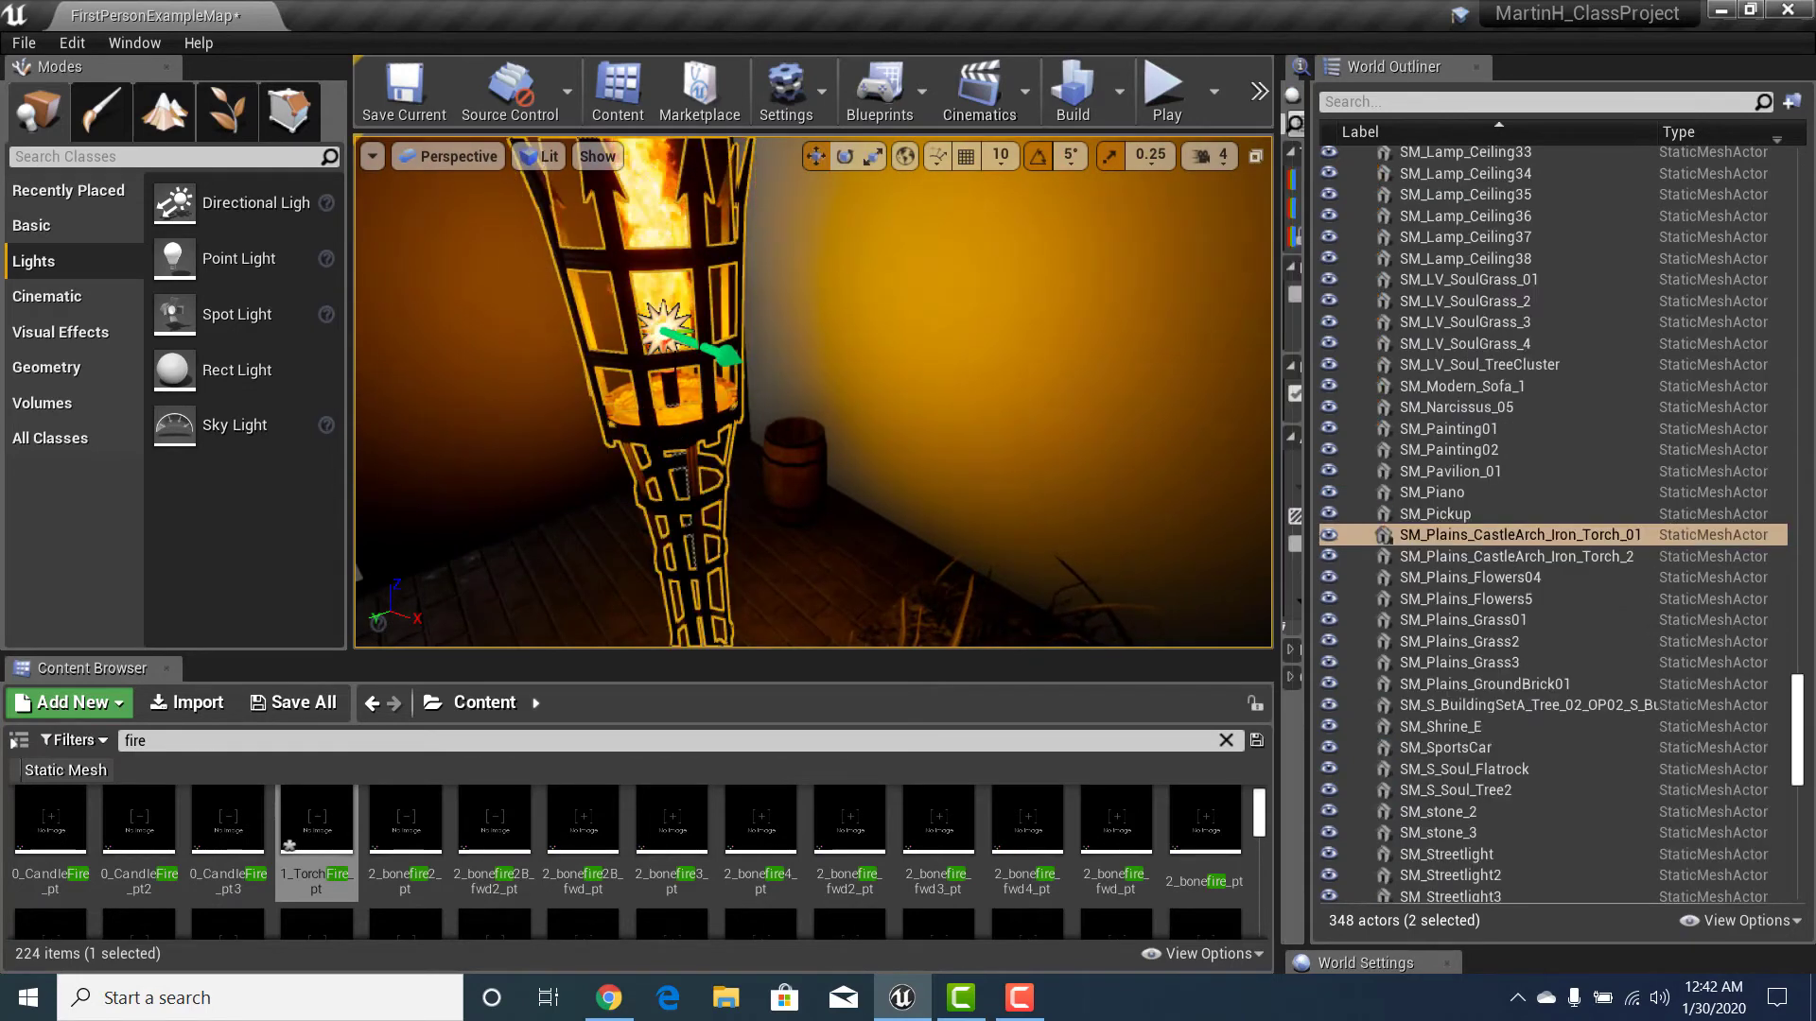
left_click(681, 379, "ctrl")
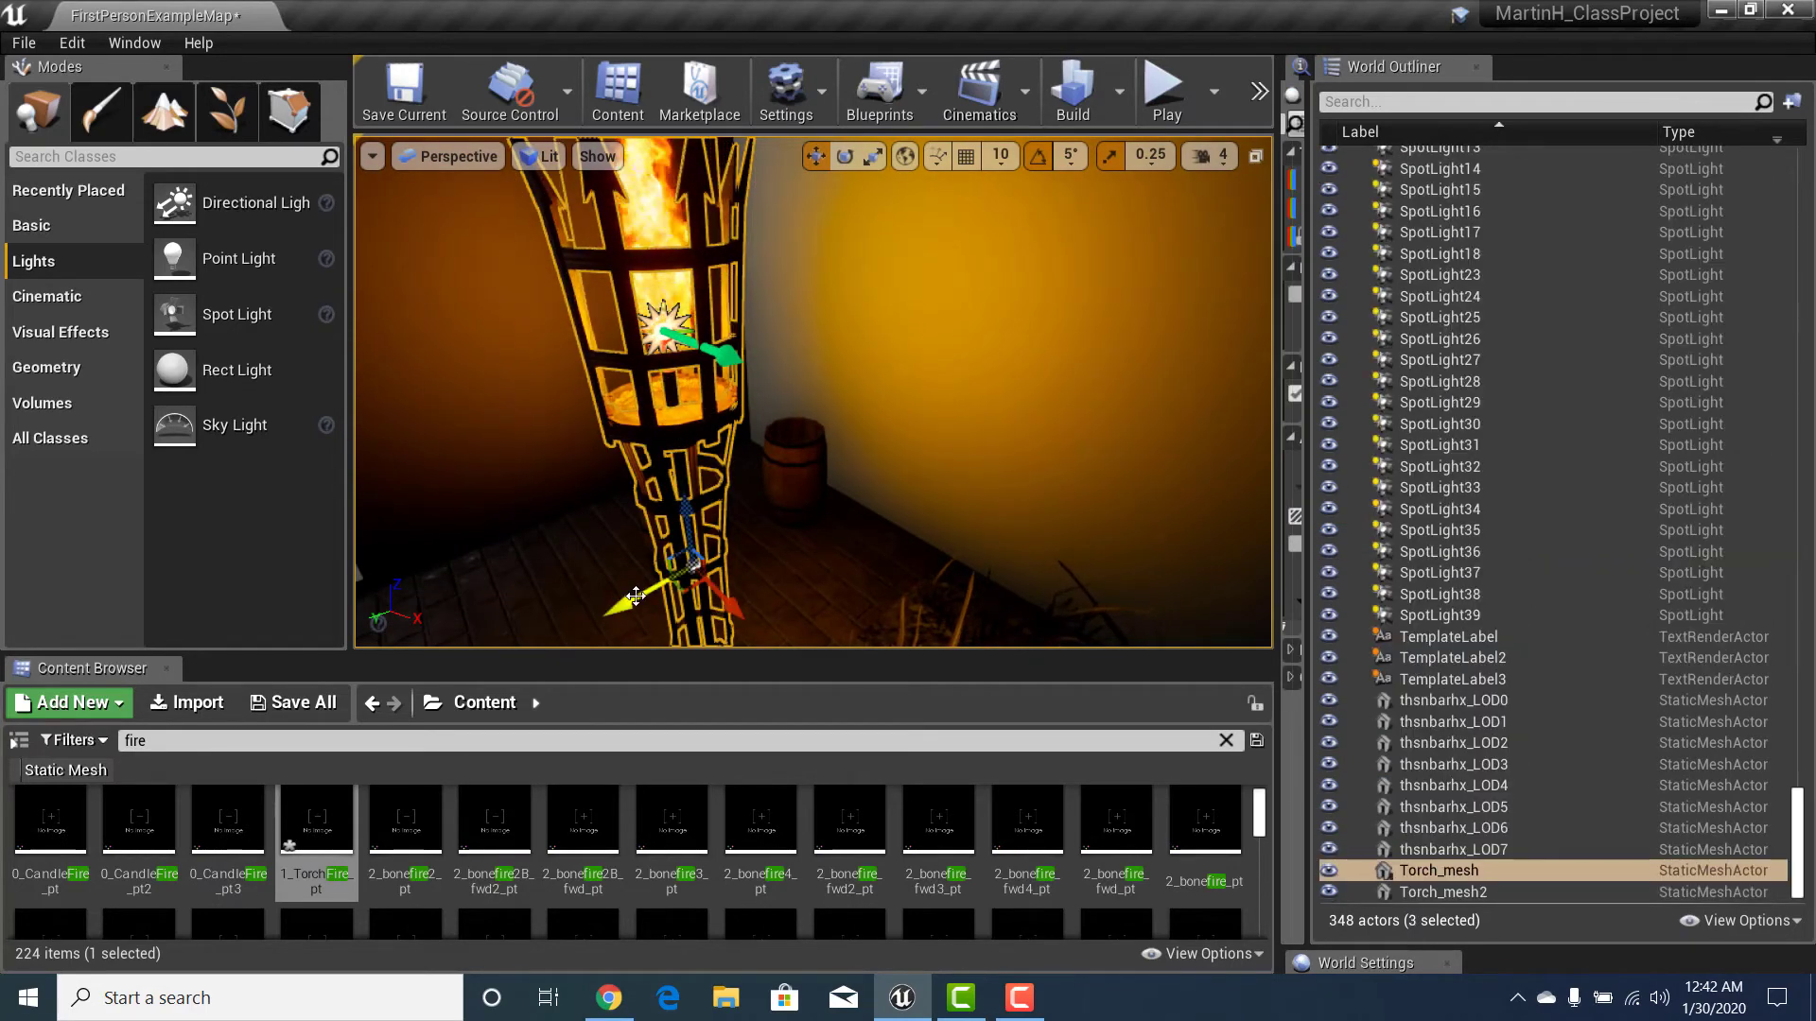
left_click_drag(636, 596, 783, 521)
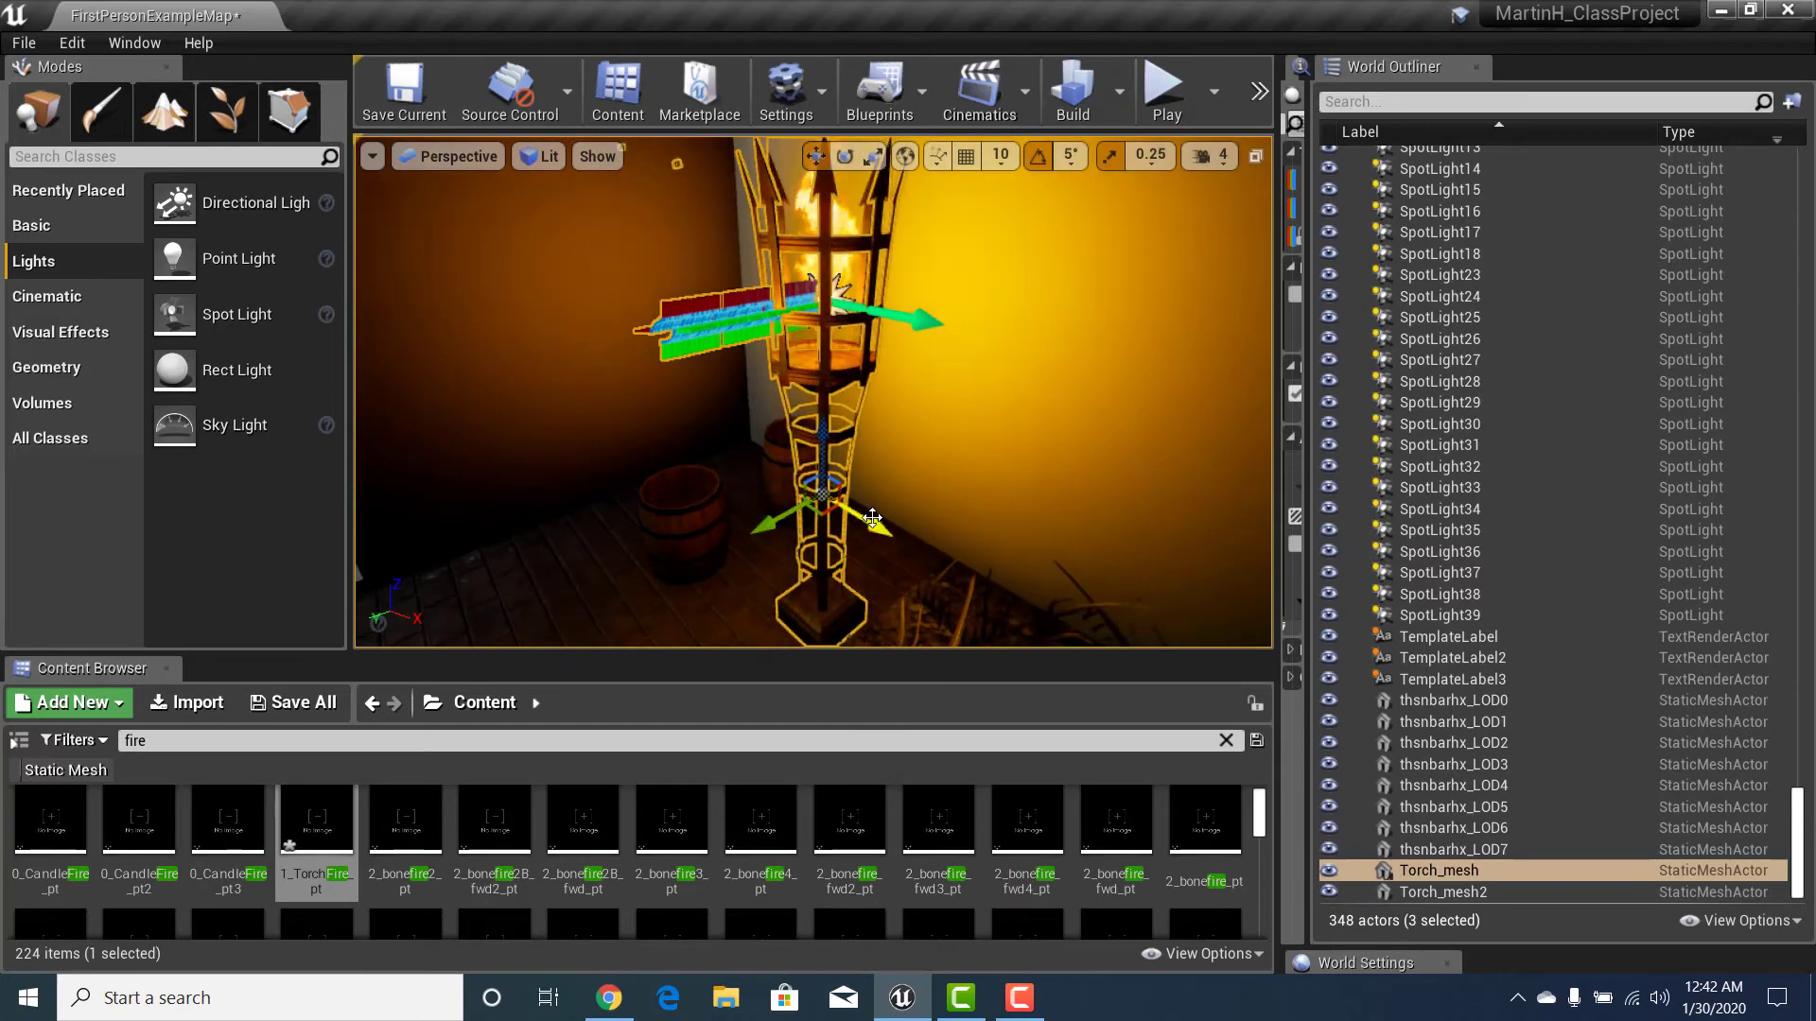
Step: Play the level, walk to the garden area to check the repositioned torch's lighting, and stop the play session
key("s")
right_click_drag(865, 510, 719, 459)
key("s")
left_click(1164, 87)
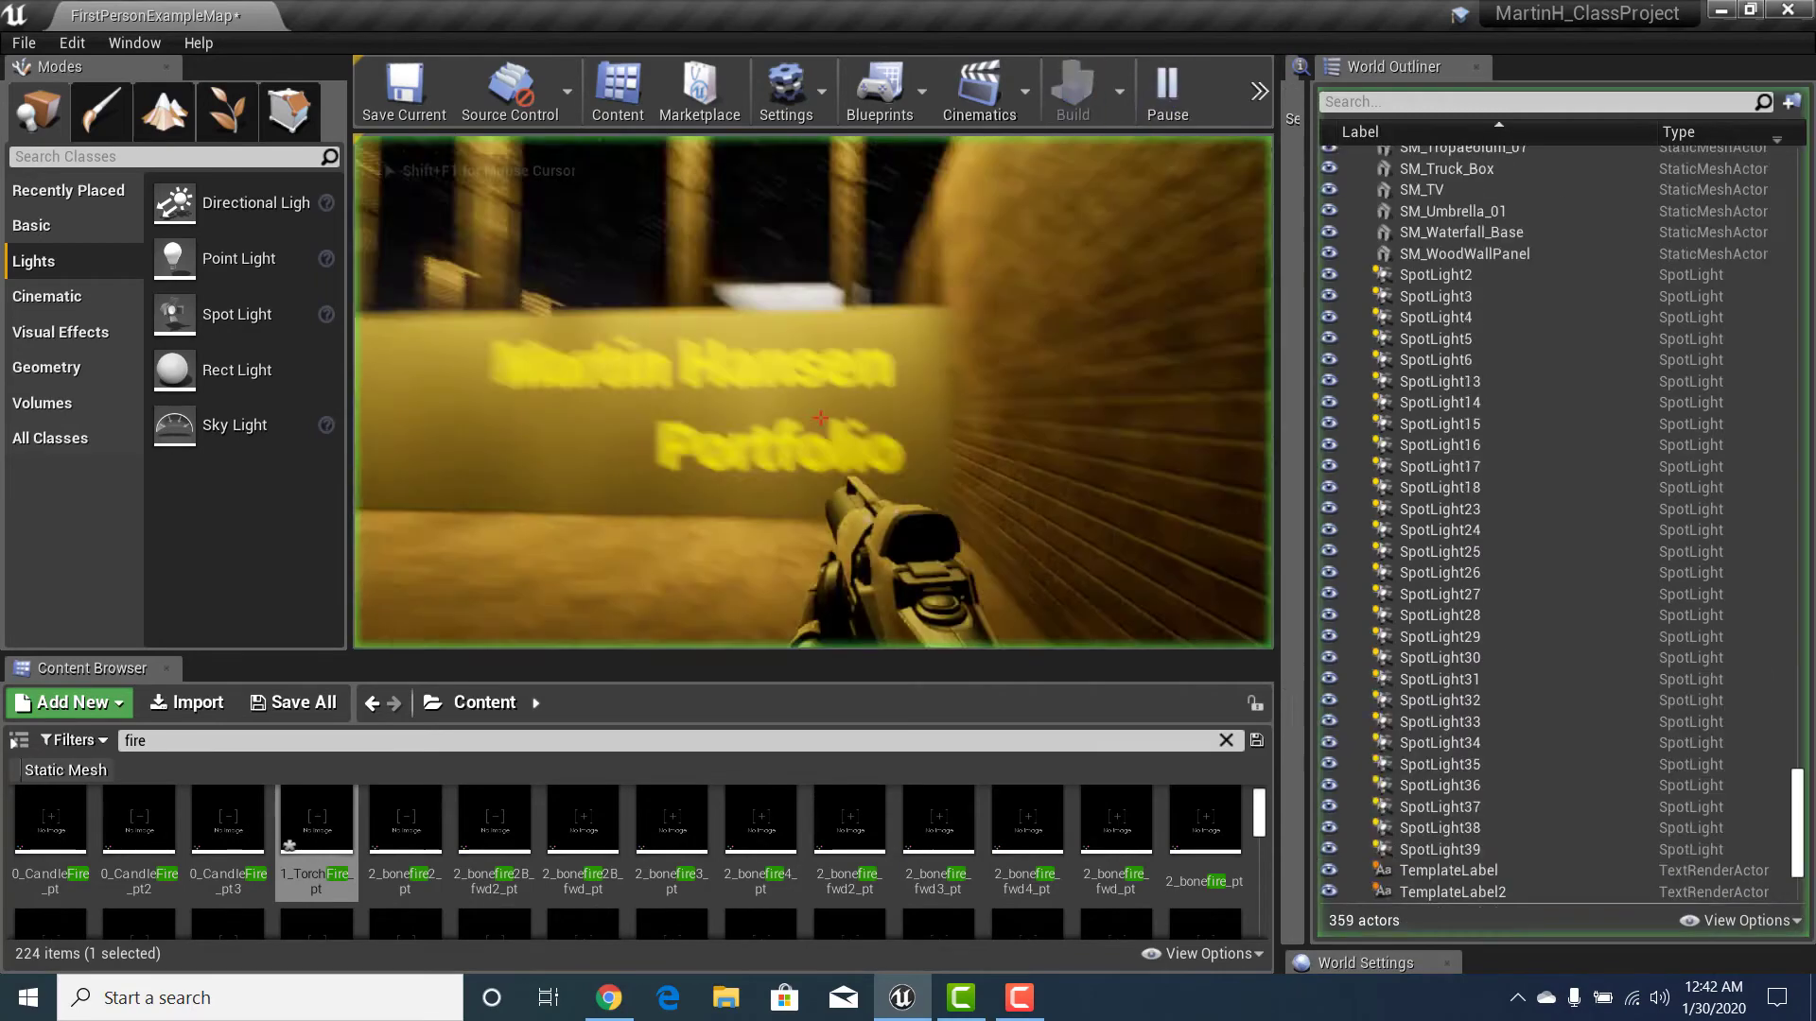
key("w")
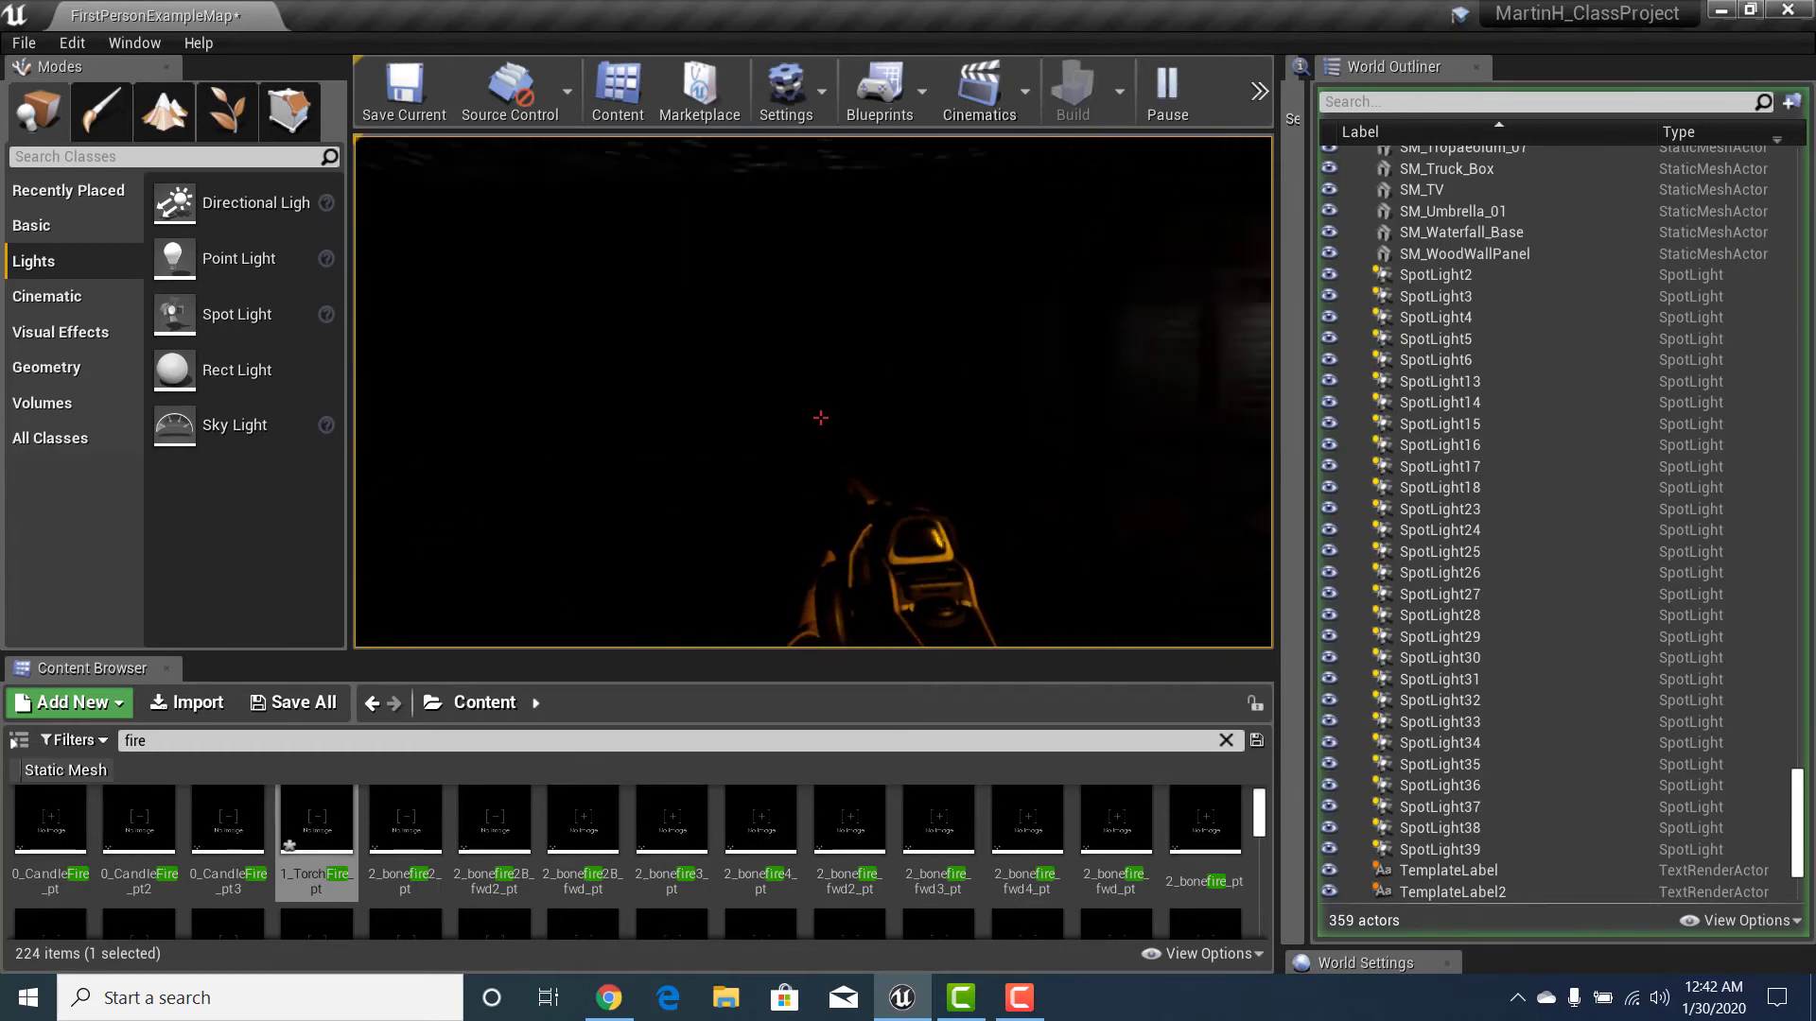
key("Escape")
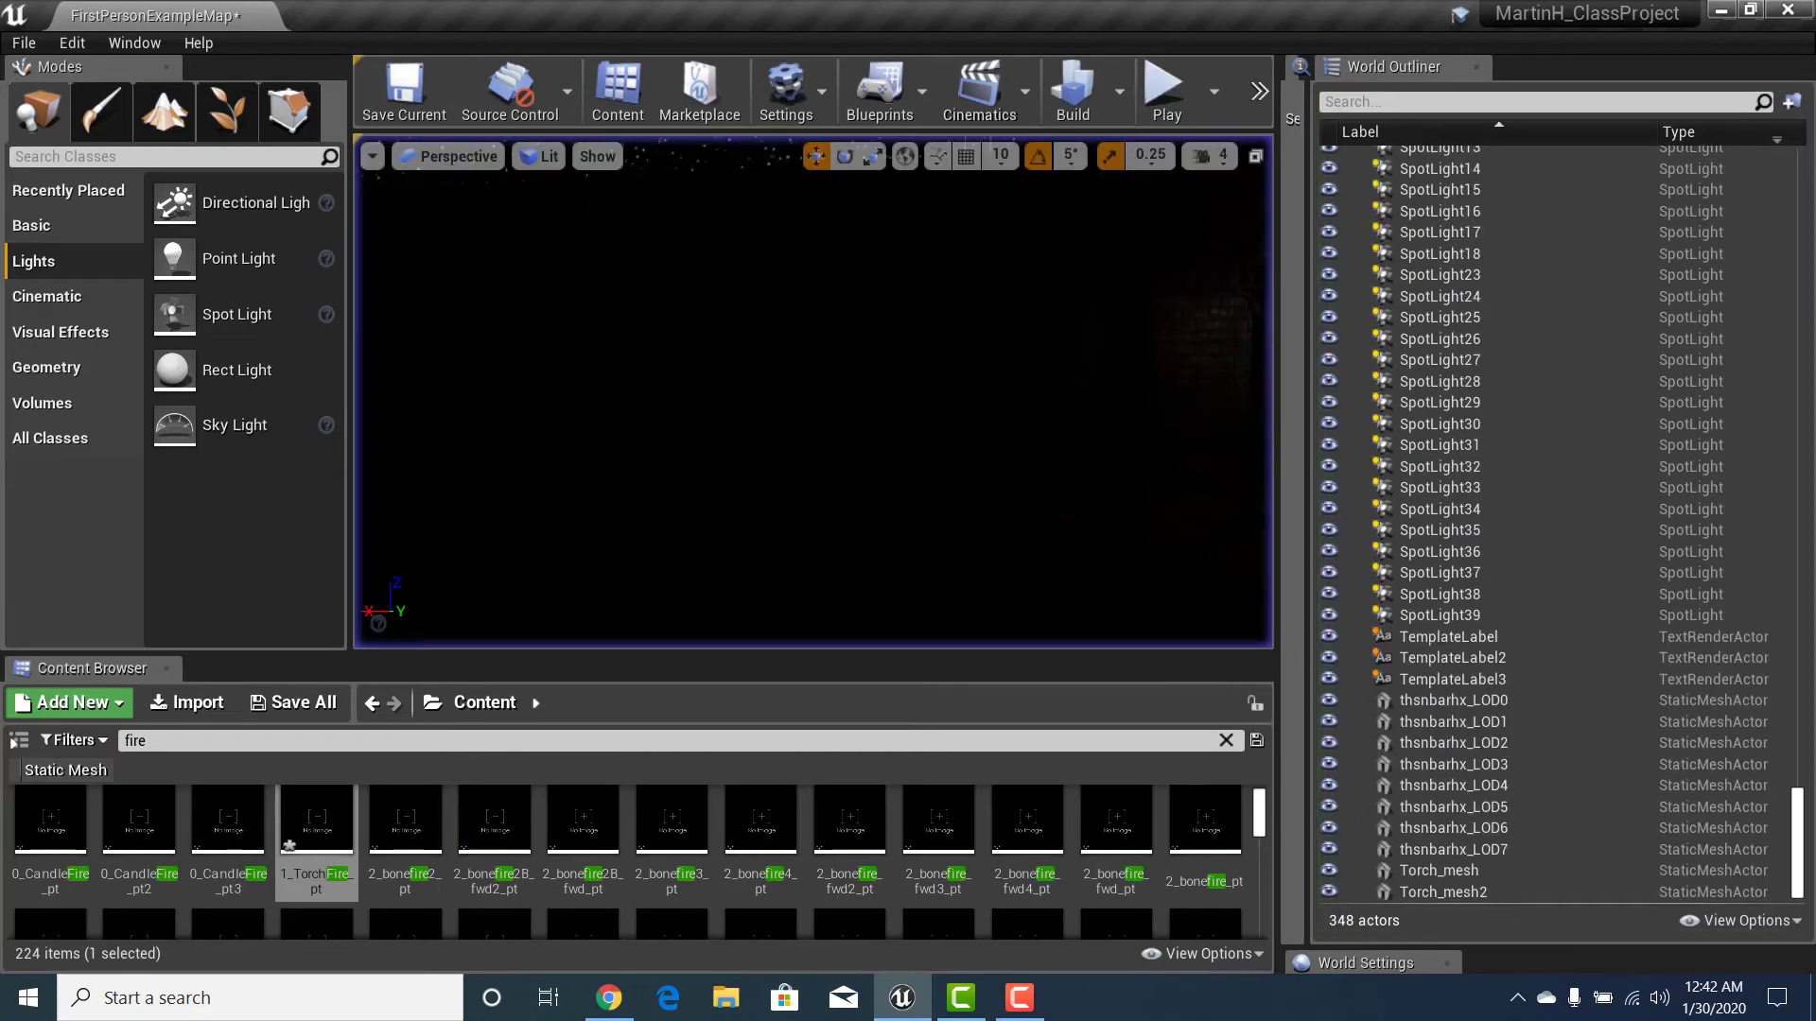
Step: Switch the viewport's view mode to Unlit
left_click(548, 157)
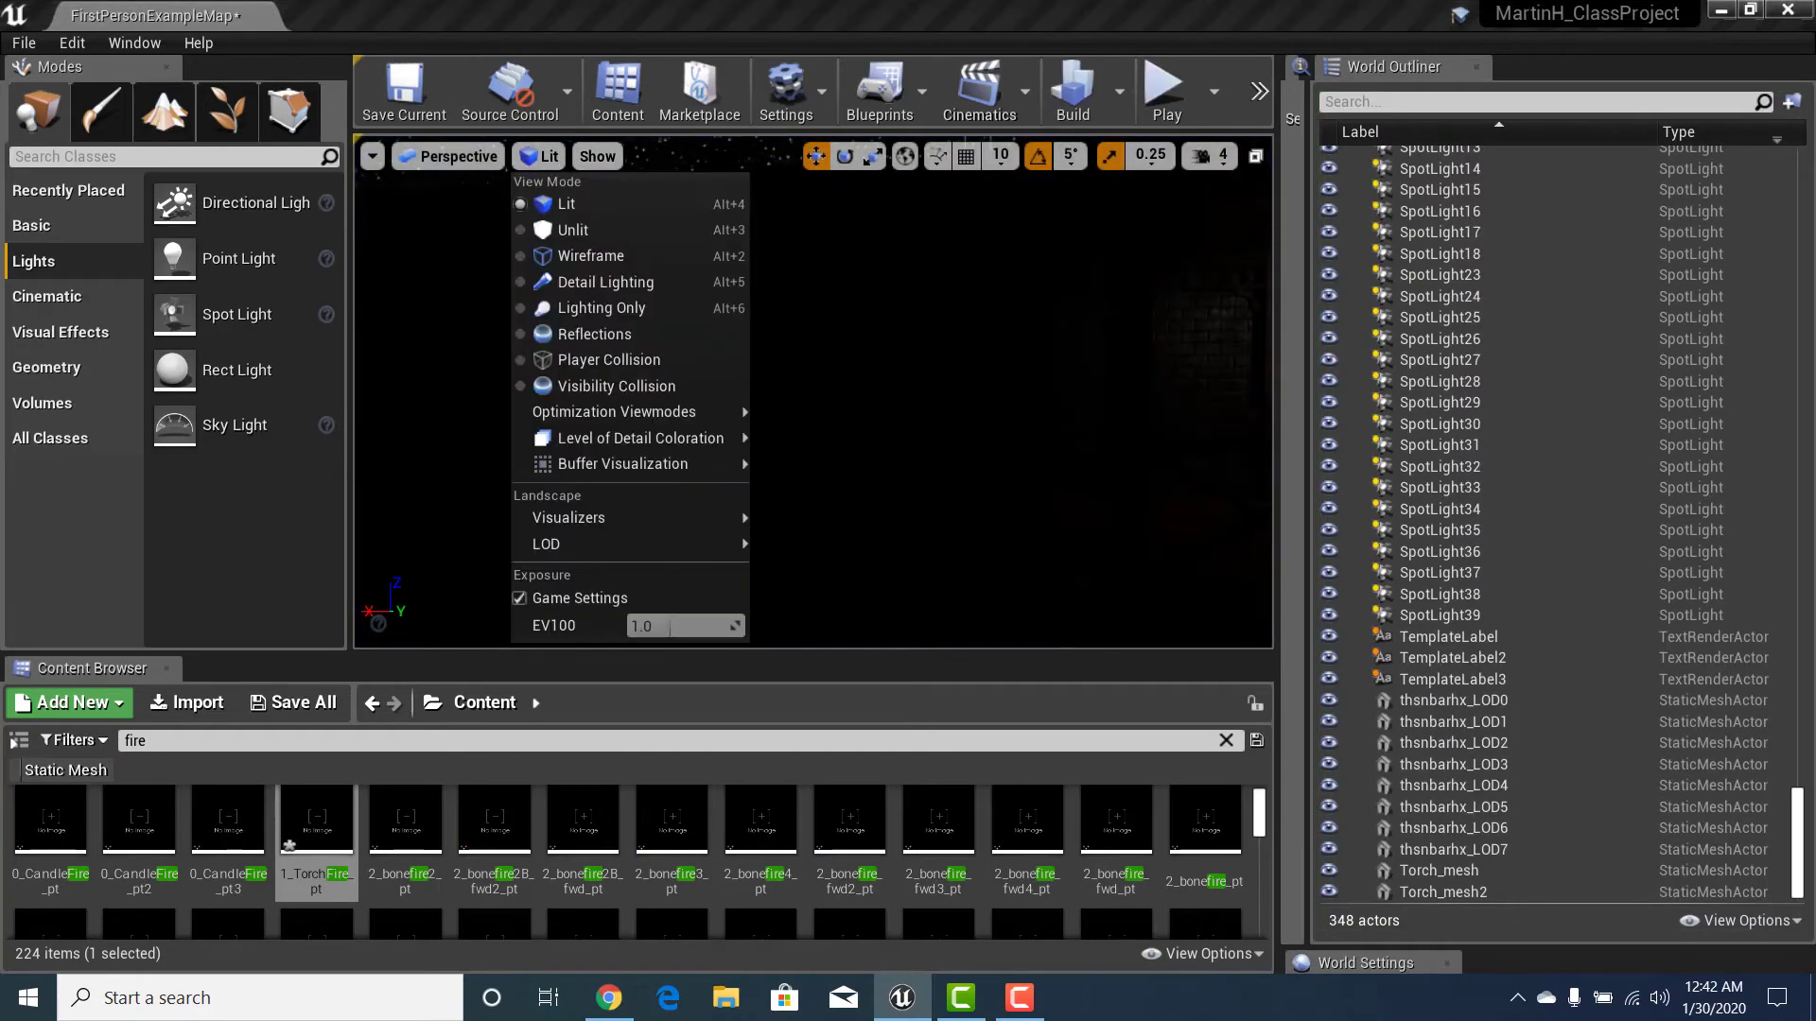
left_click(580, 229)
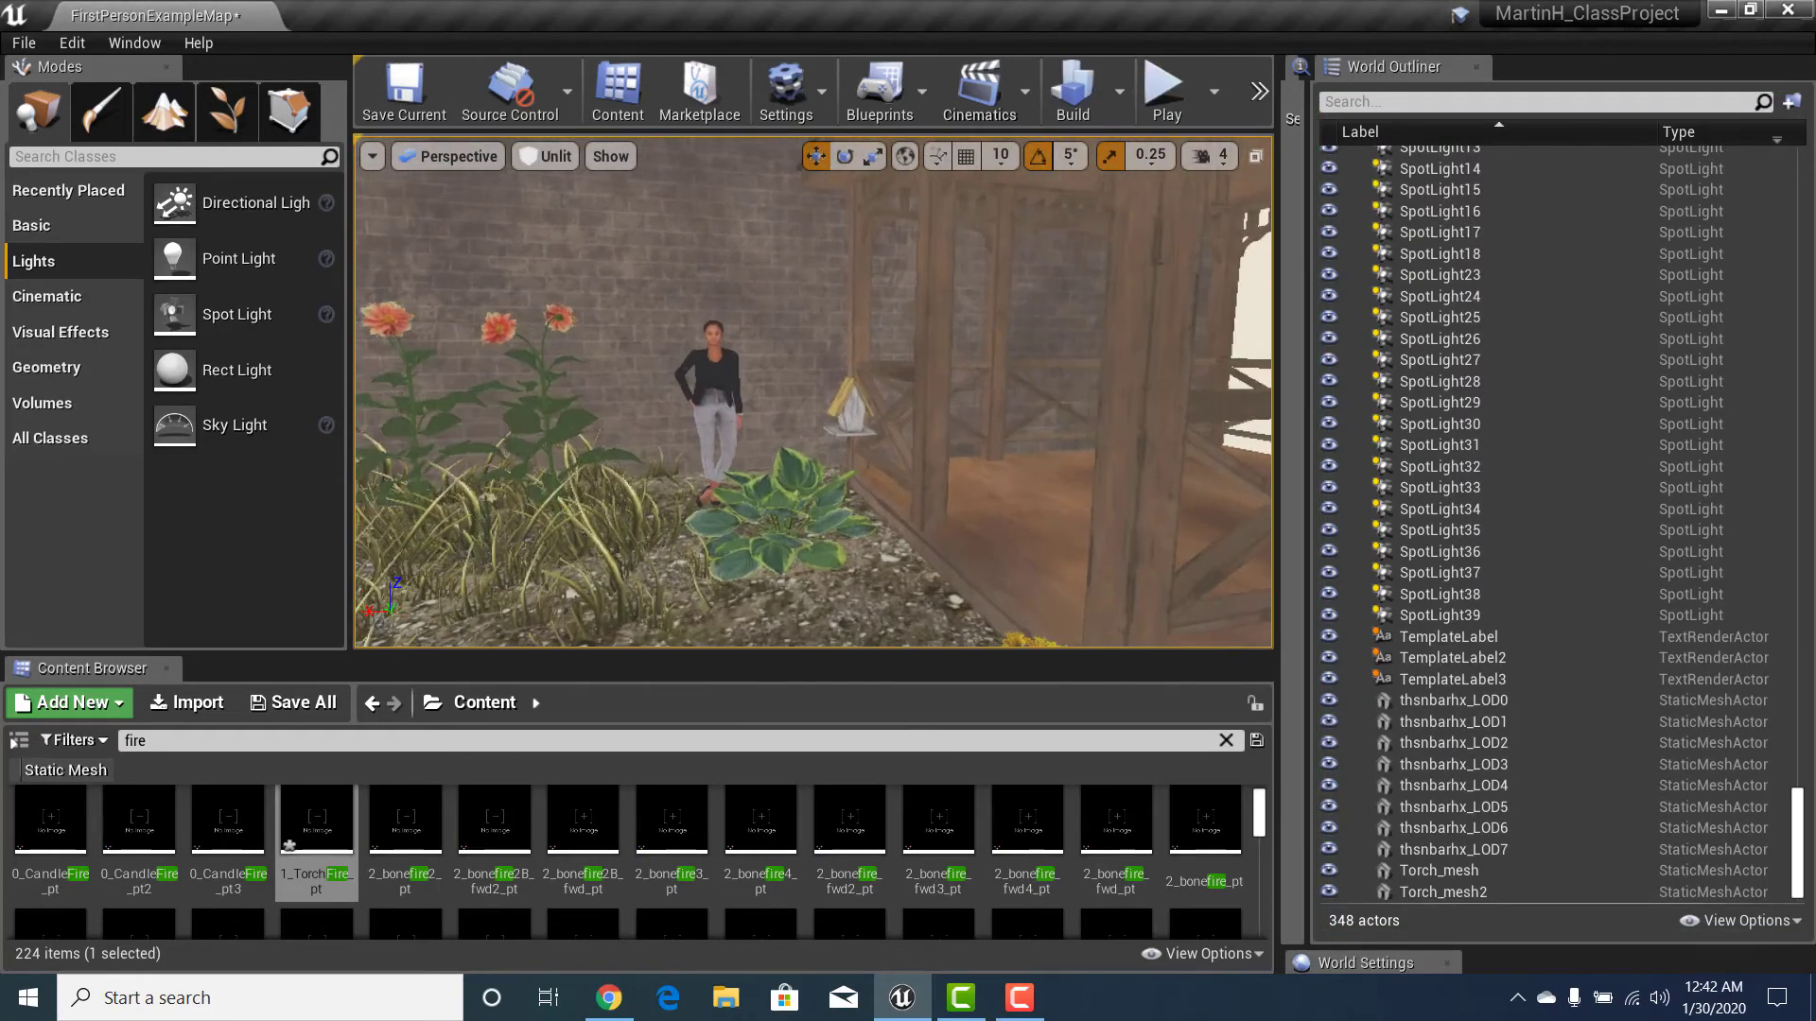
left_click_drag(804, 397, 1088, 426)
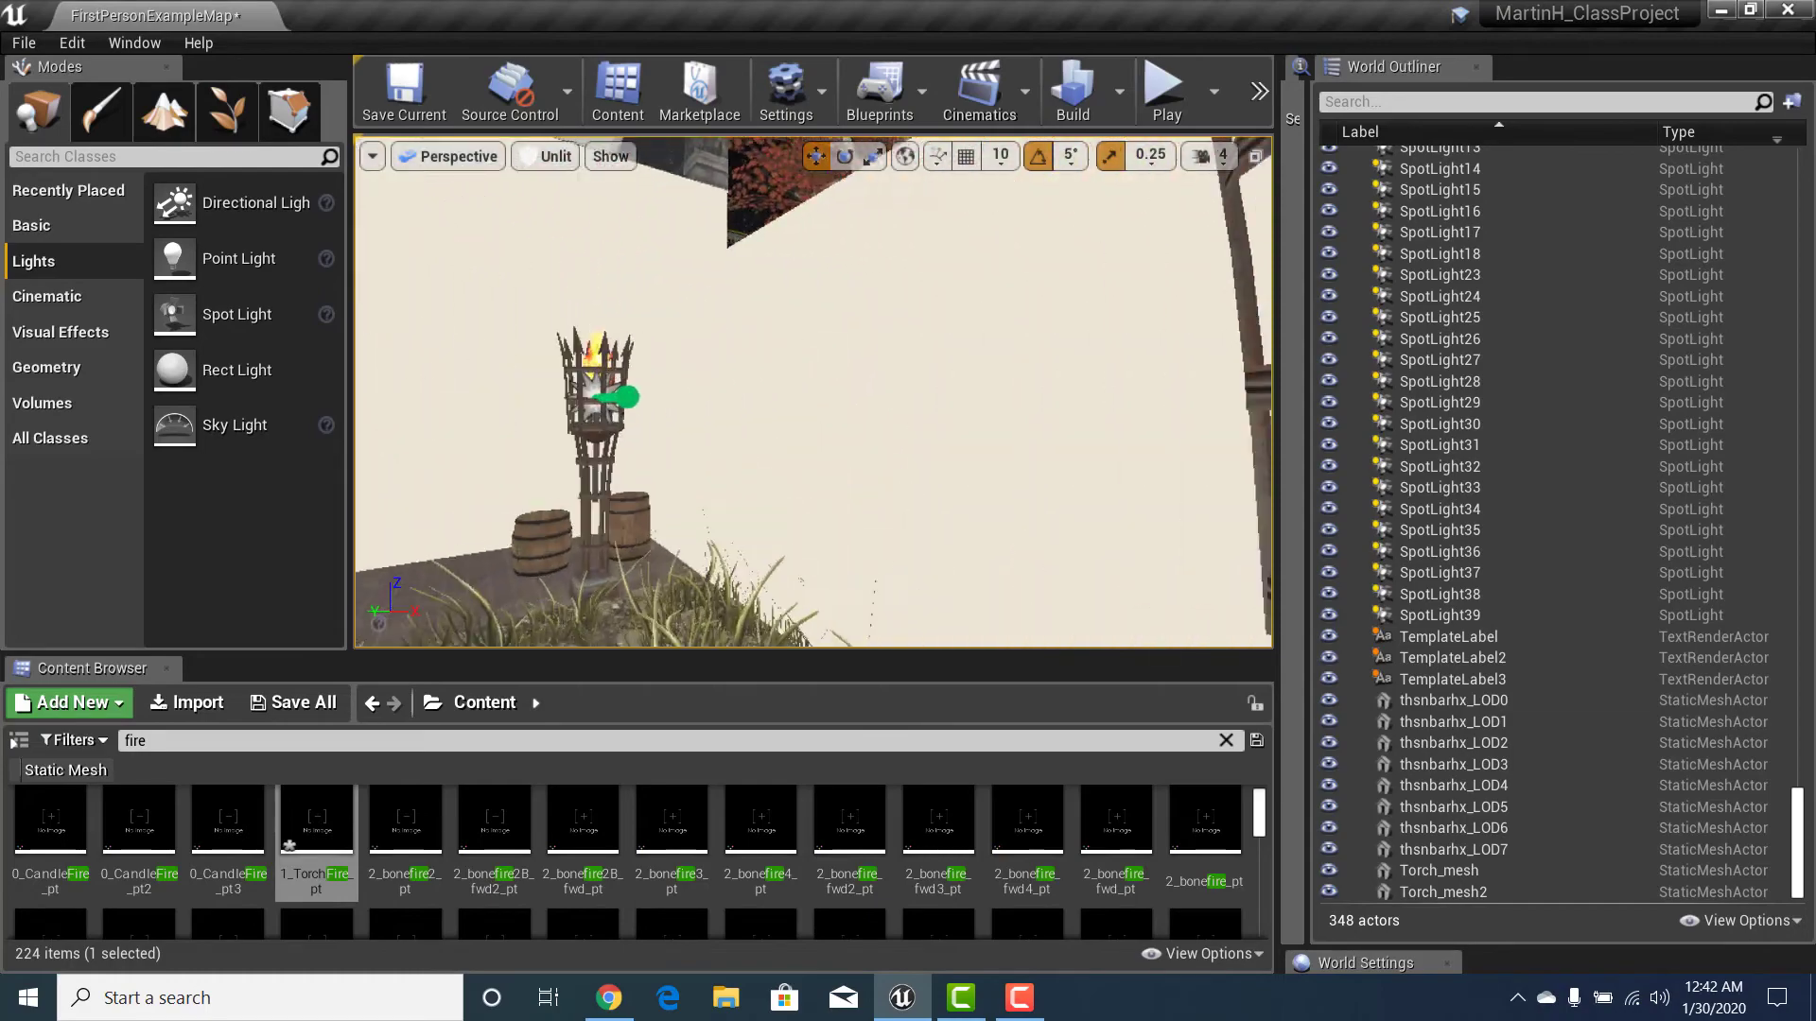
Step: Select the grass-side torch's mesh, fire and iron stand together and duplicate them as a third torch nearer the dirt path
right_click_drag(778, 403, 849, 447)
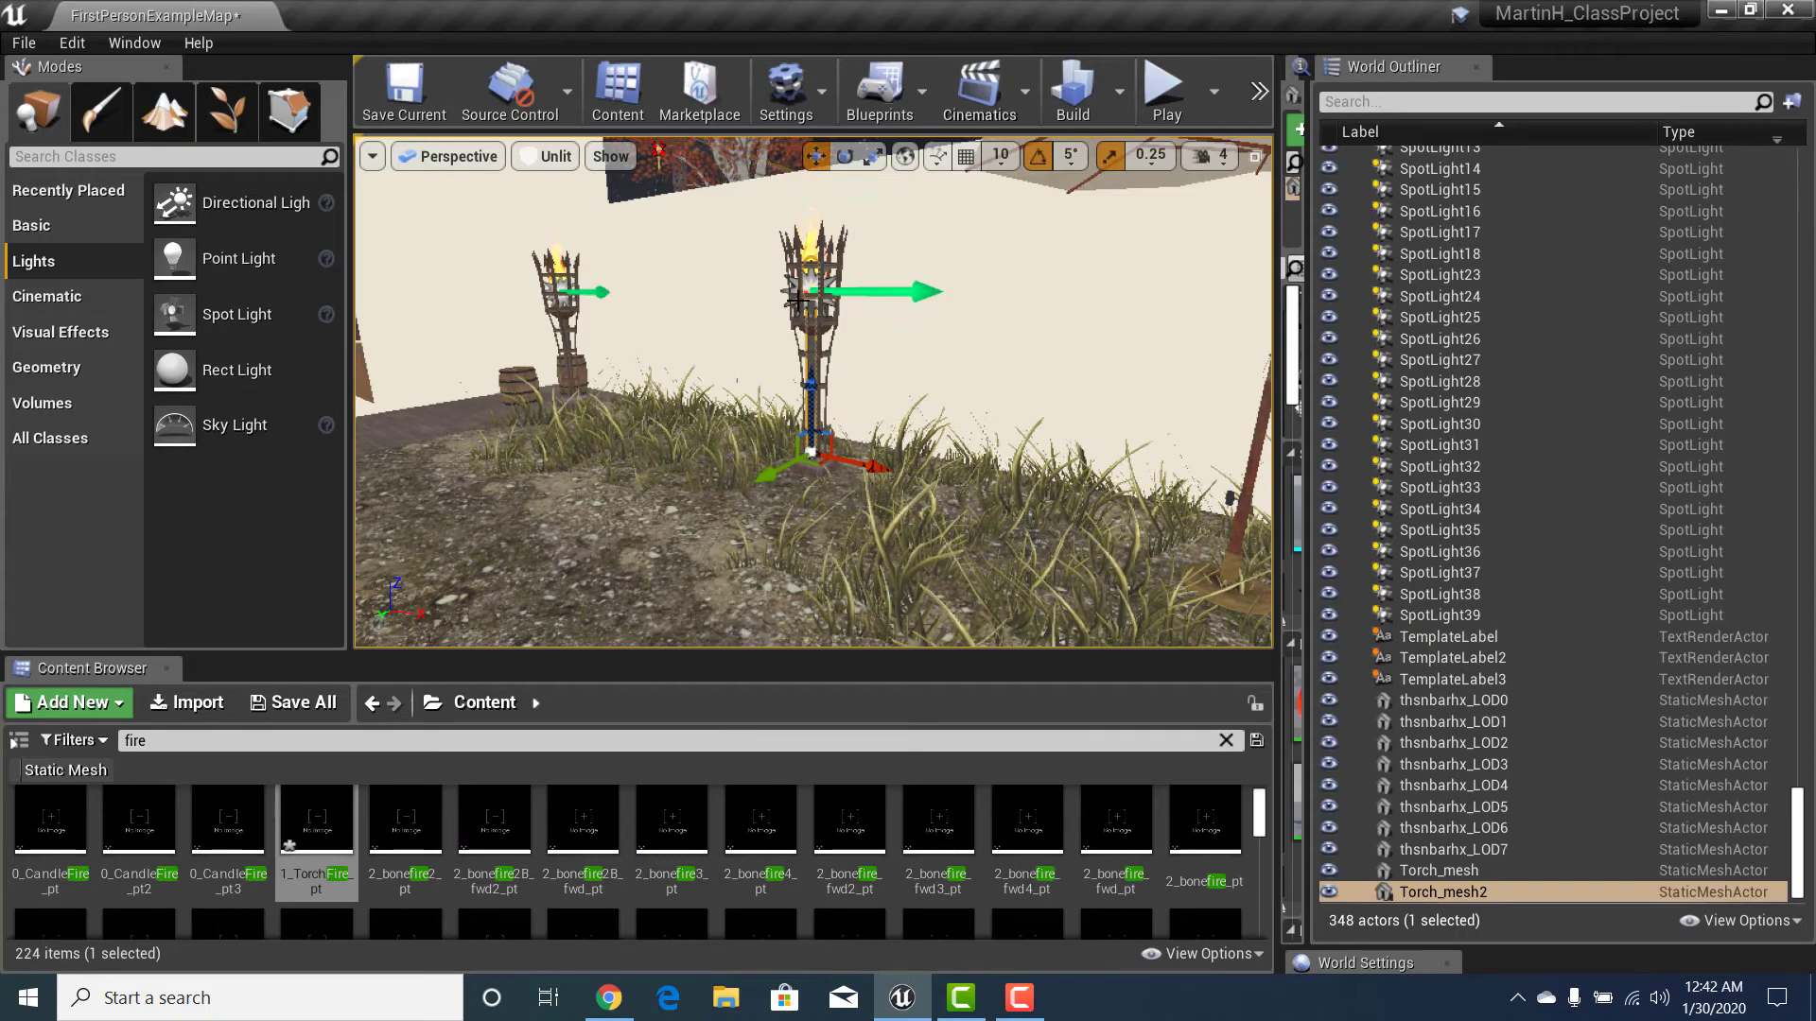
left_click(793, 248, "ctrl")
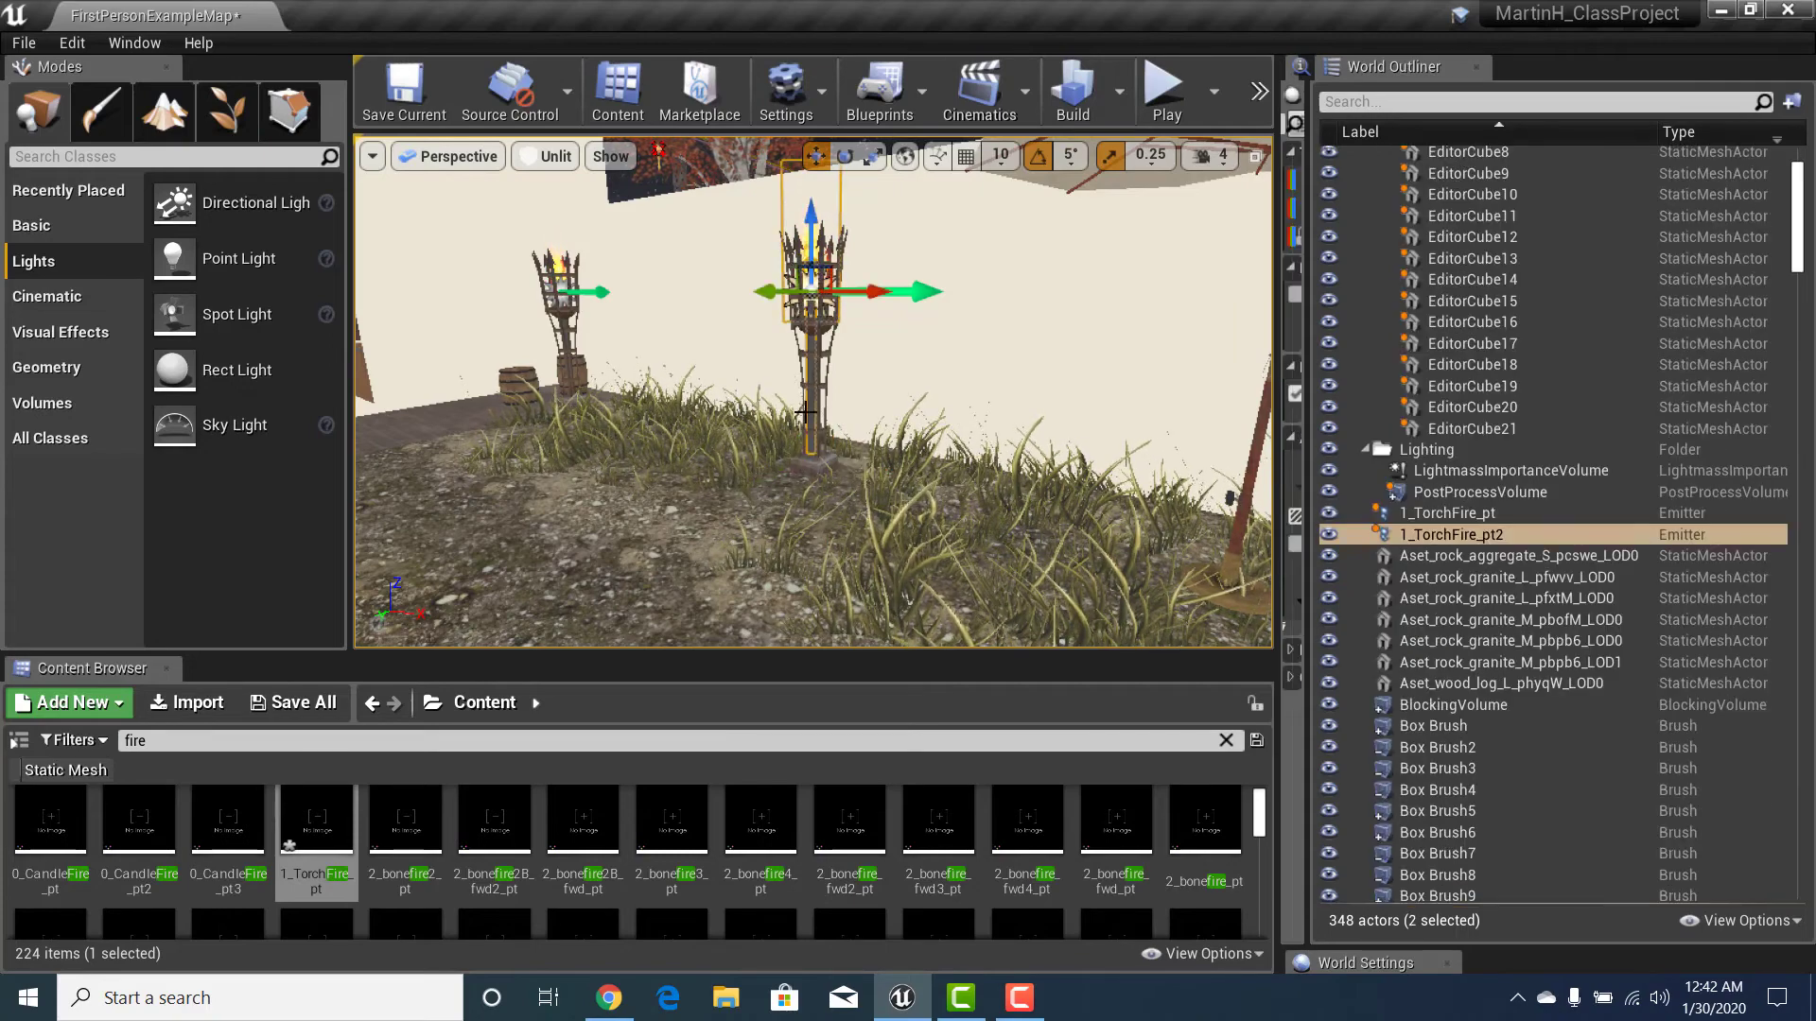
scroll(828, 416, "up", 4)
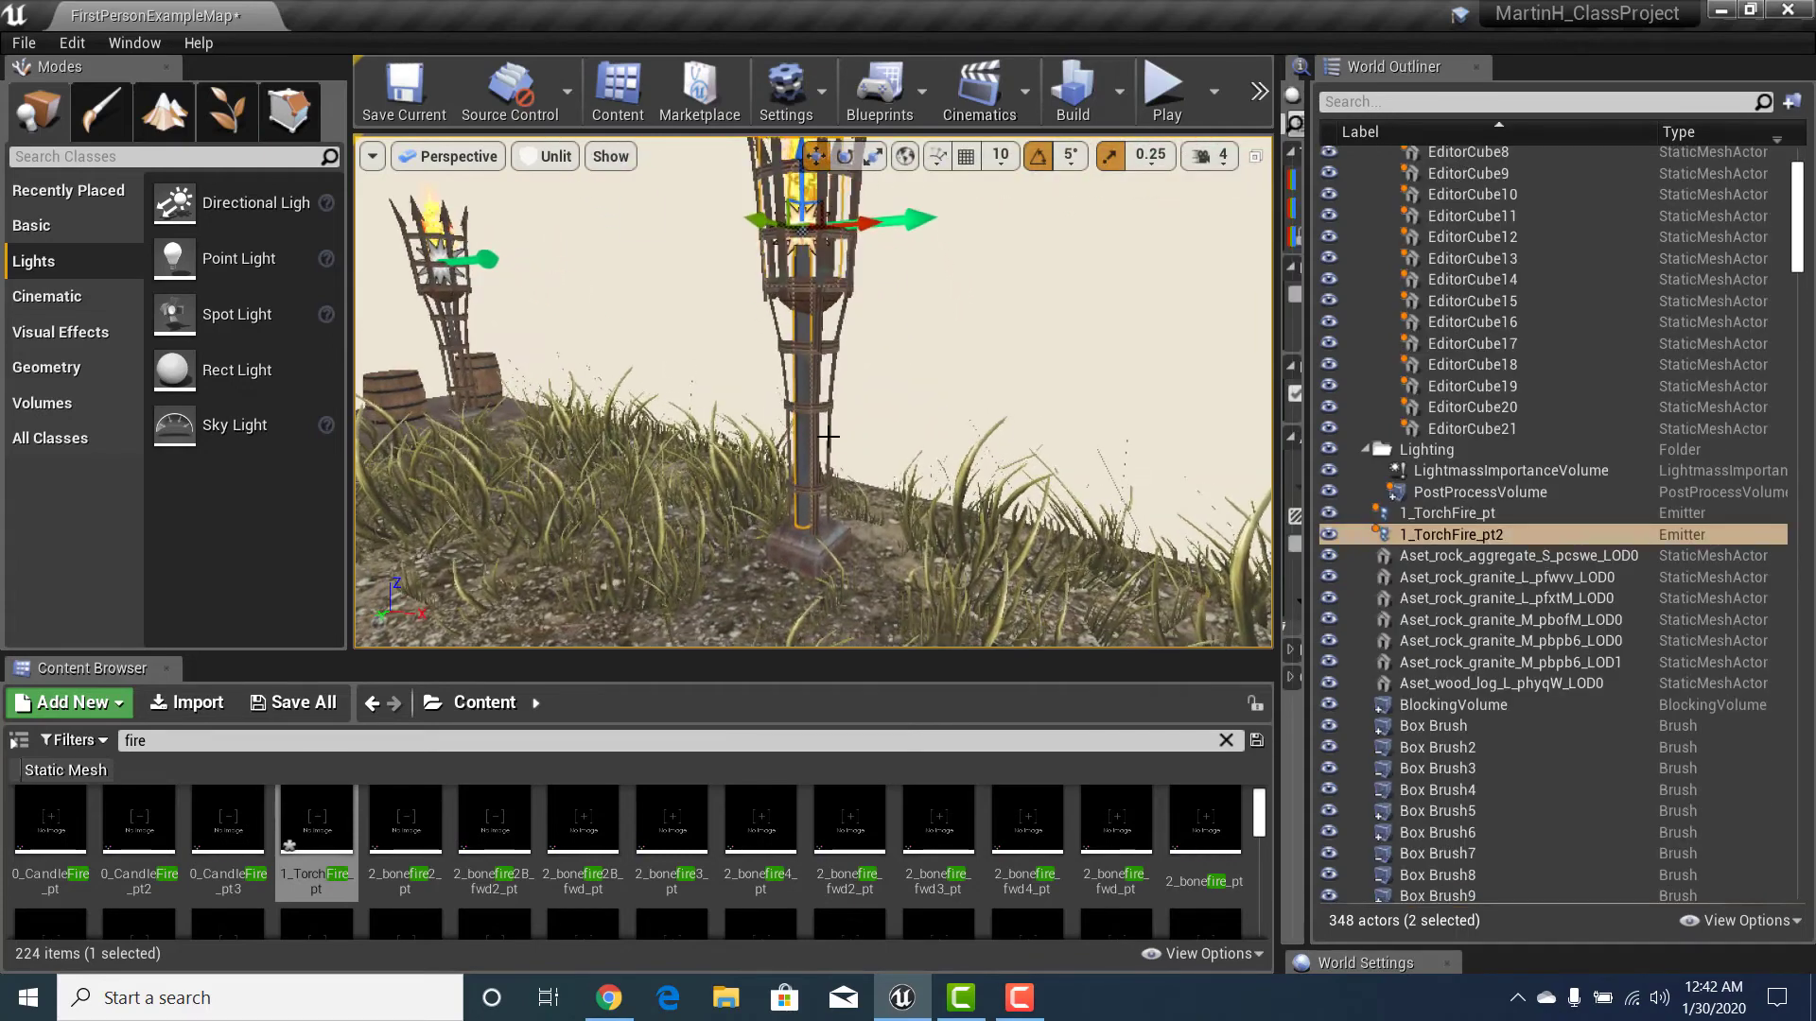
left_click(845, 307, "ctrl")
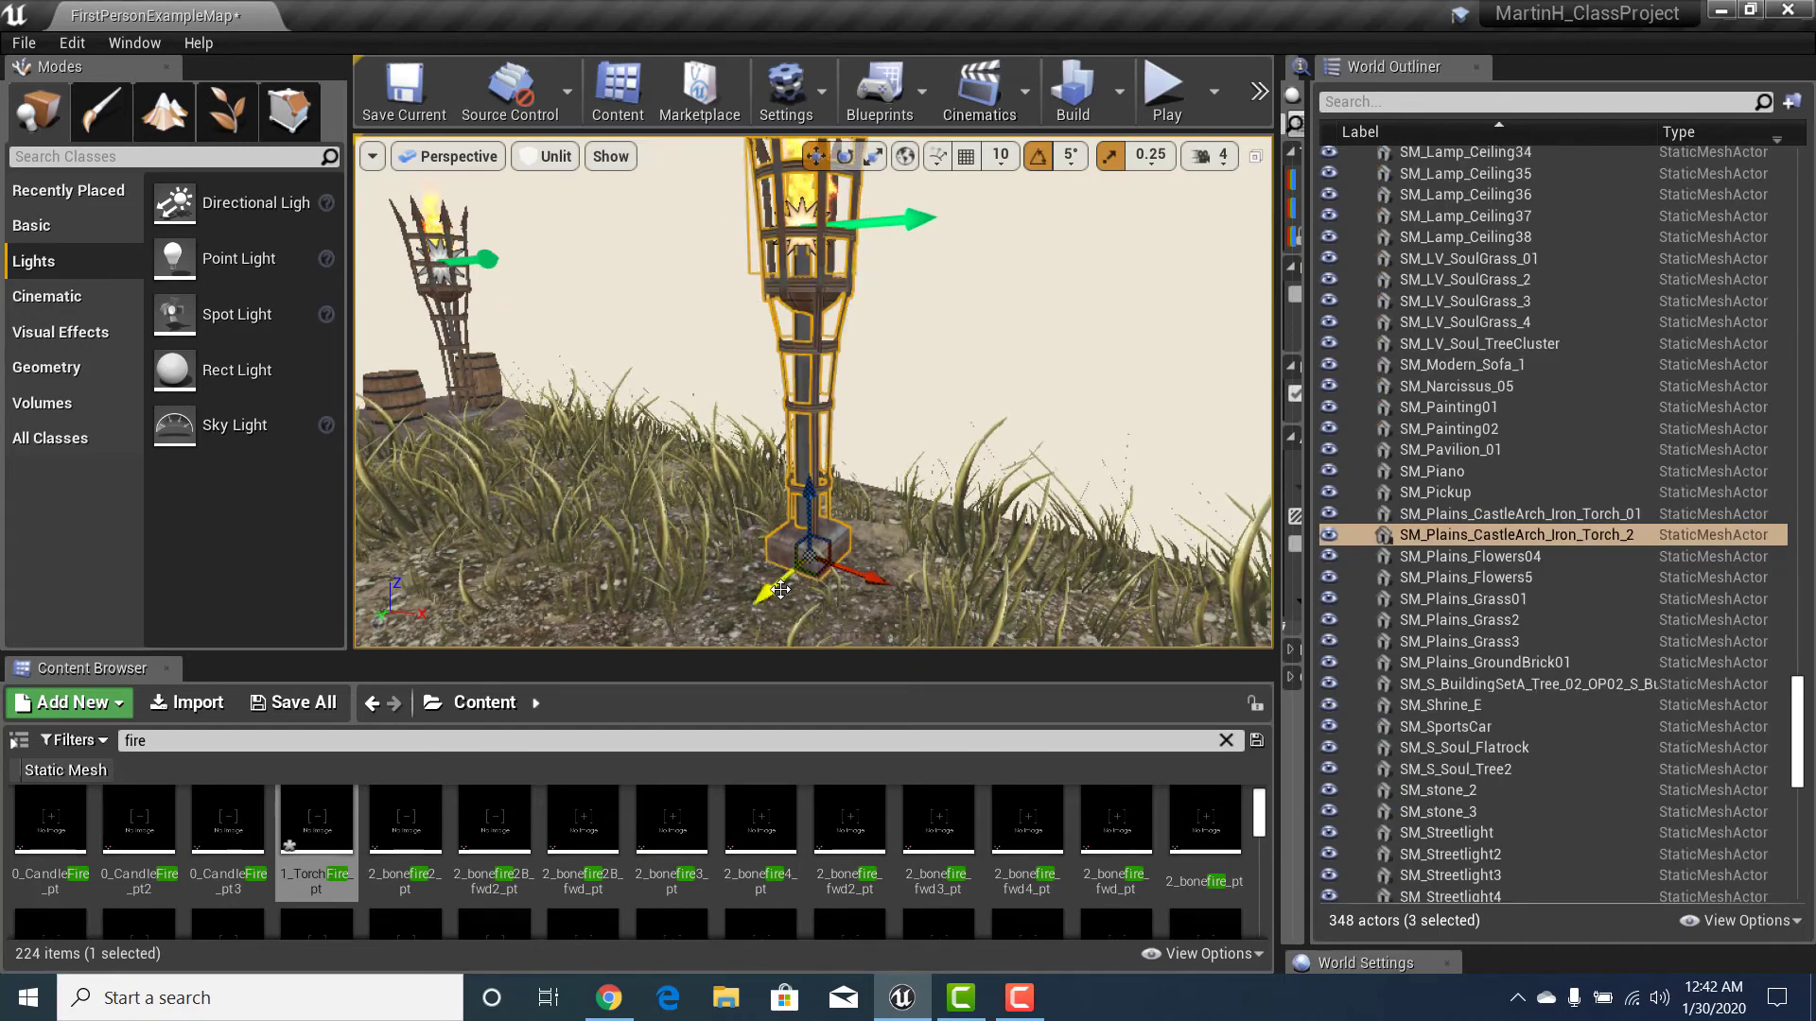
left_click_drag(771, 597, 558, 642, "alt")
right_click_drag(558, 633, 549, 532)
key("s")
key("w")
right_click_drag(866, 393, 862, 396)
key("s")
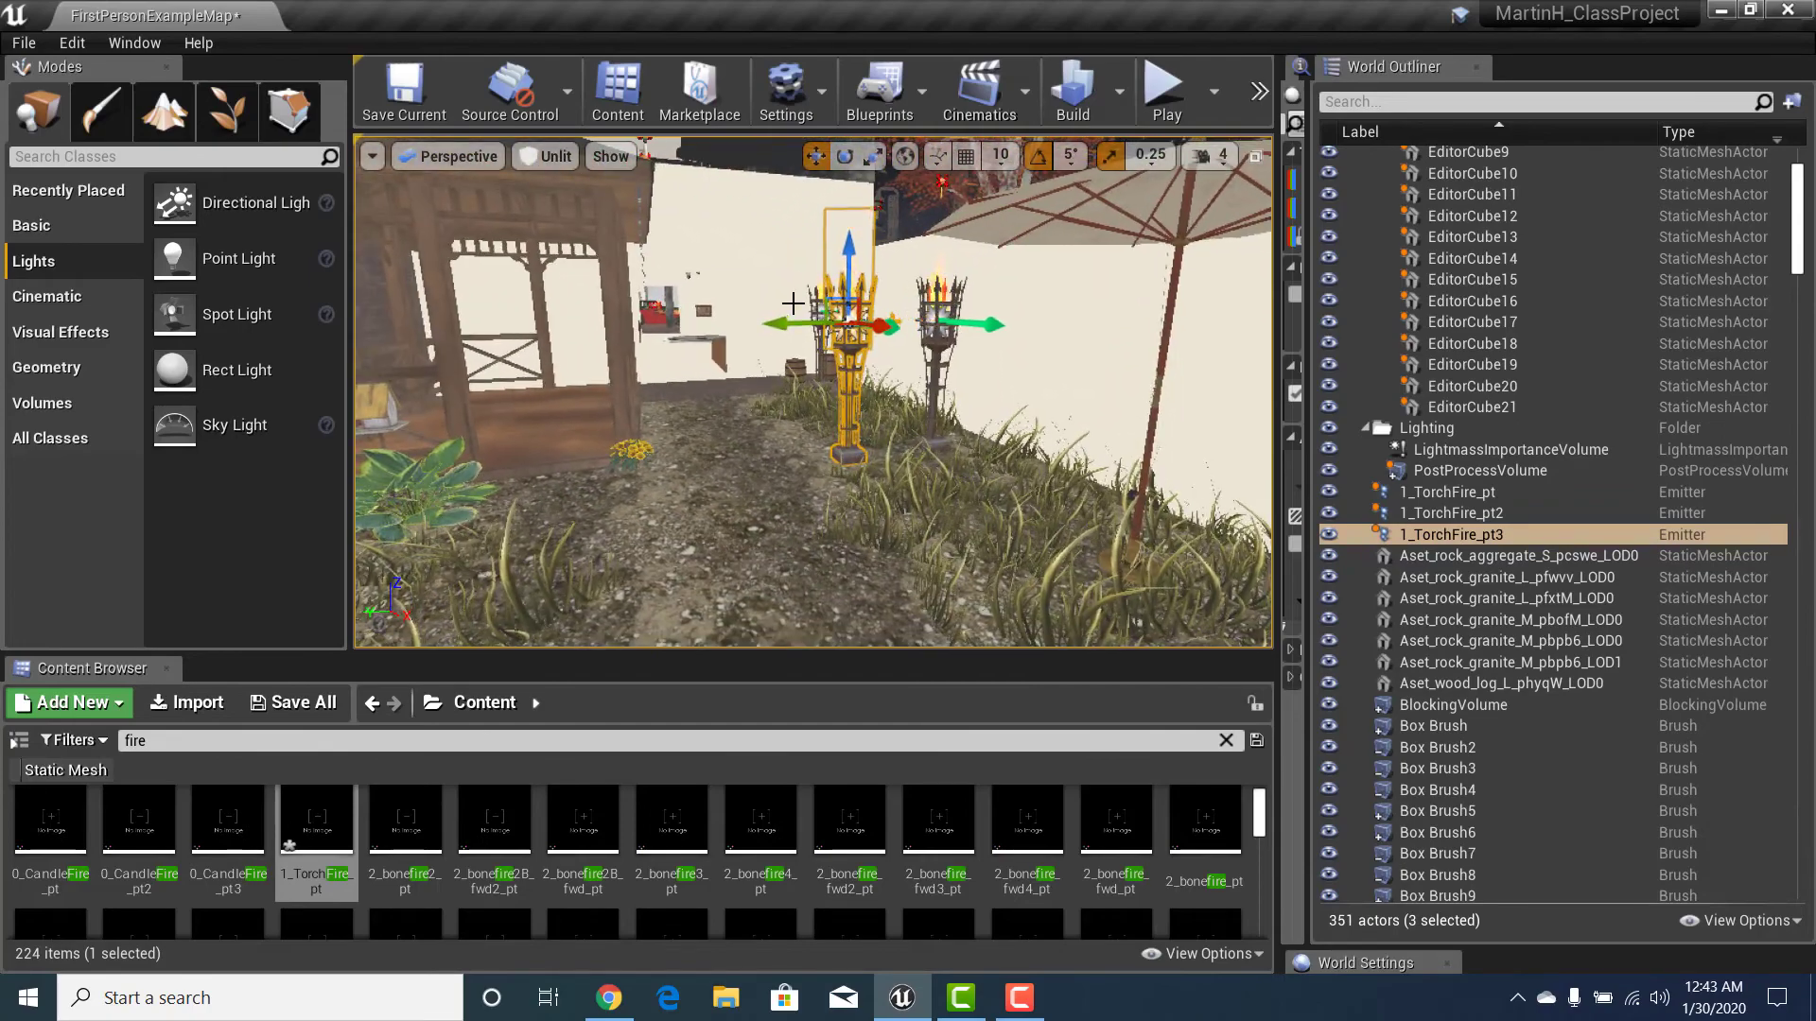
Step: Move the duplicated torch across the dirt path to the brick wall, next to the woman and the wooden pavilion
left_click_drag(682, 330, 529, 330)
right_click_drag(530, 330, 526, 274)
key("w")
right_click_drag(806, 276, 435, 275)
key("w")
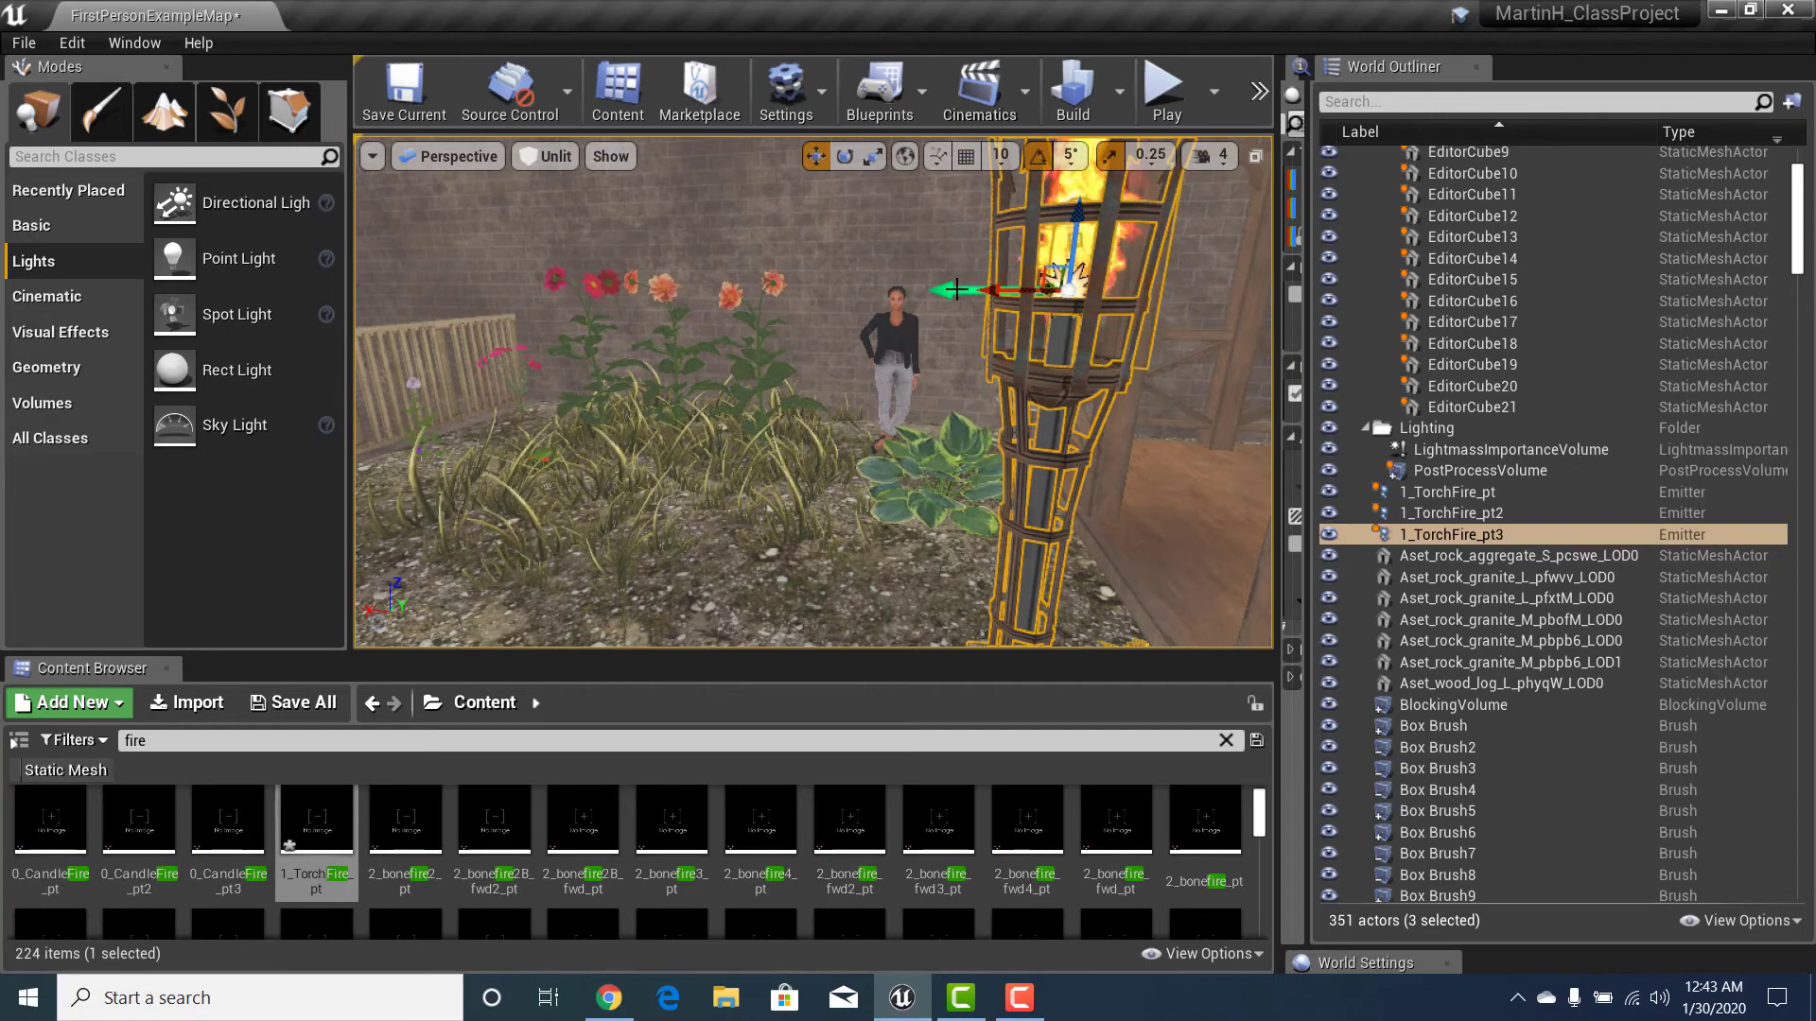
right_click_drag(950, 289, 994, 289)
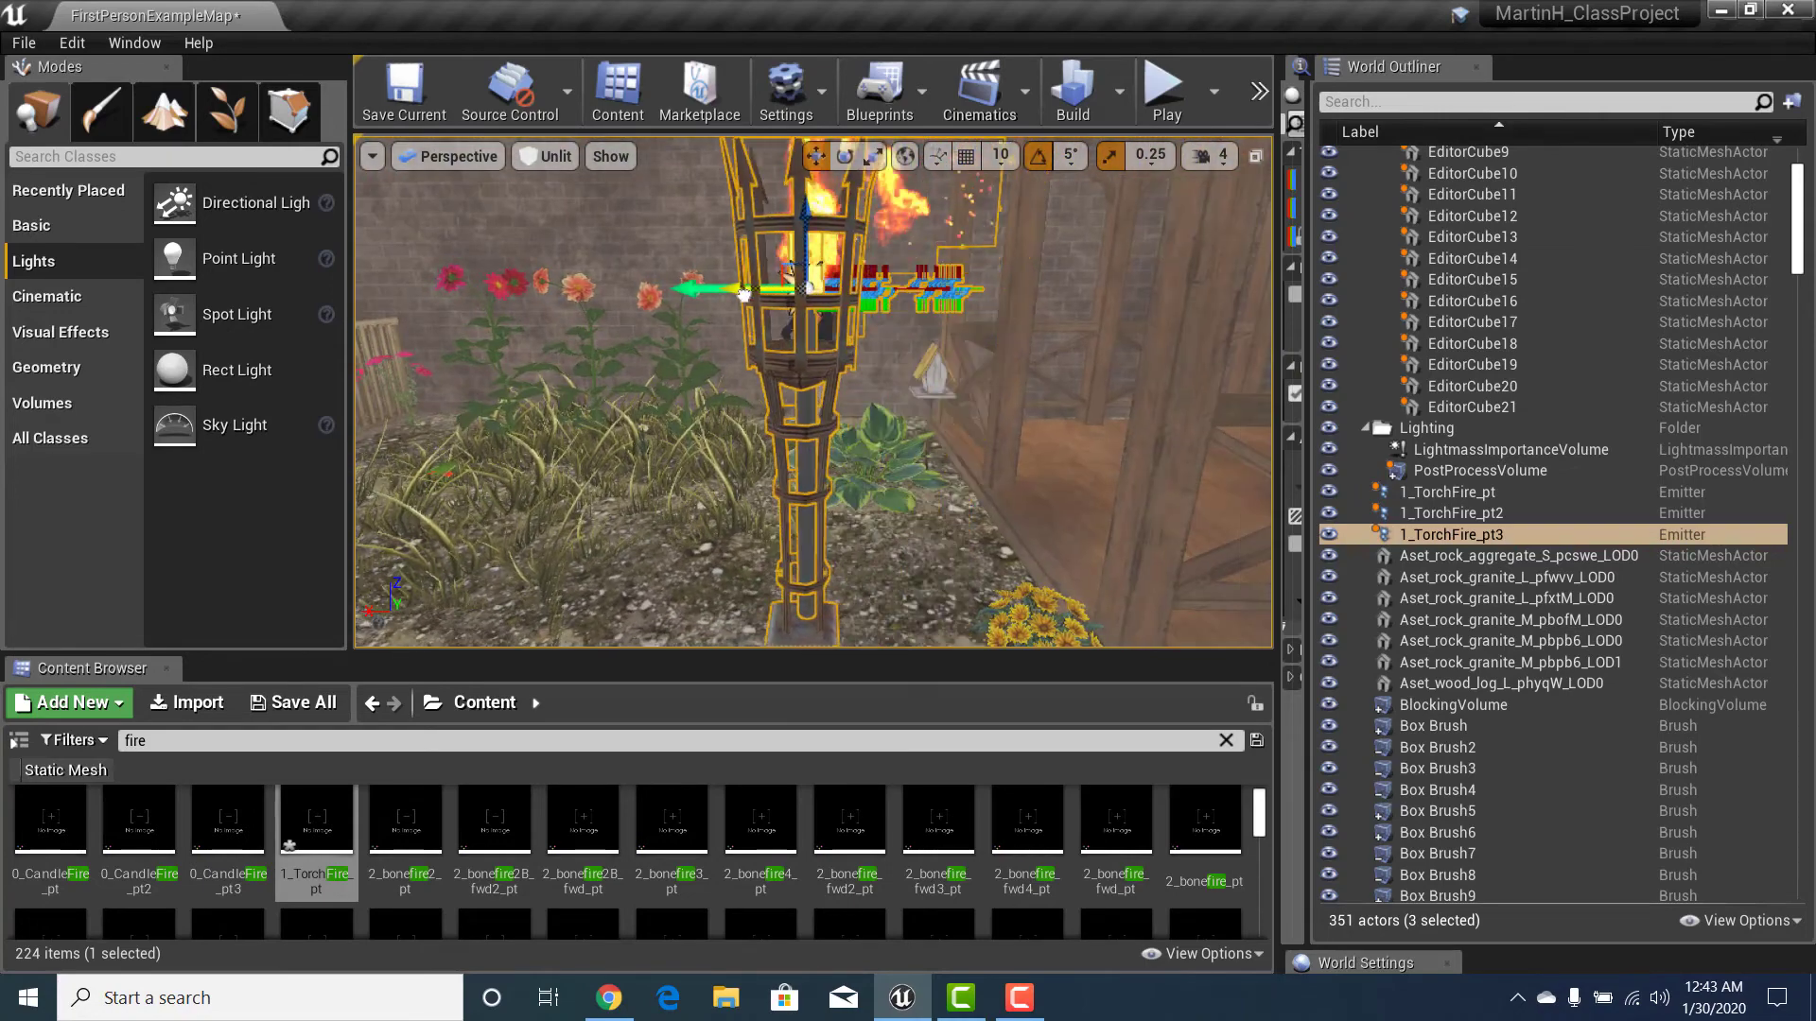
key("w")
right_click_drag(744, 294, 1022, 340)
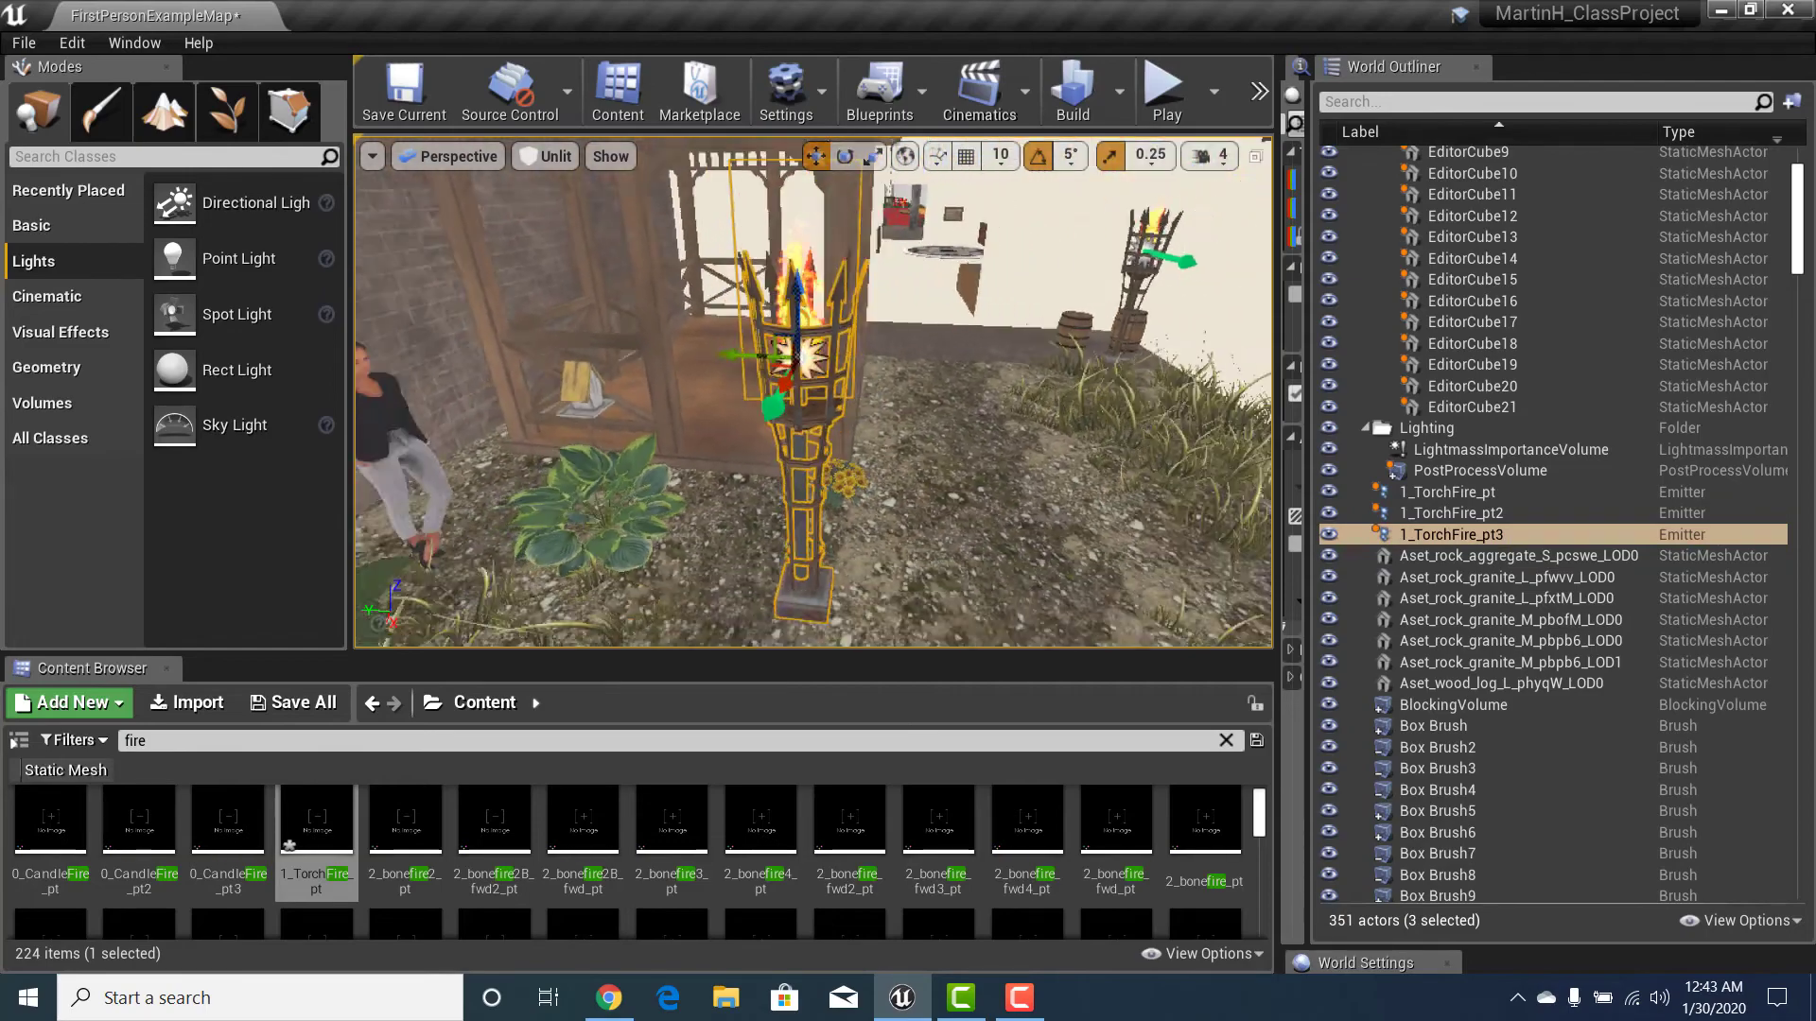
key("s")
right_click_drag(1015, 405, 880, 397)
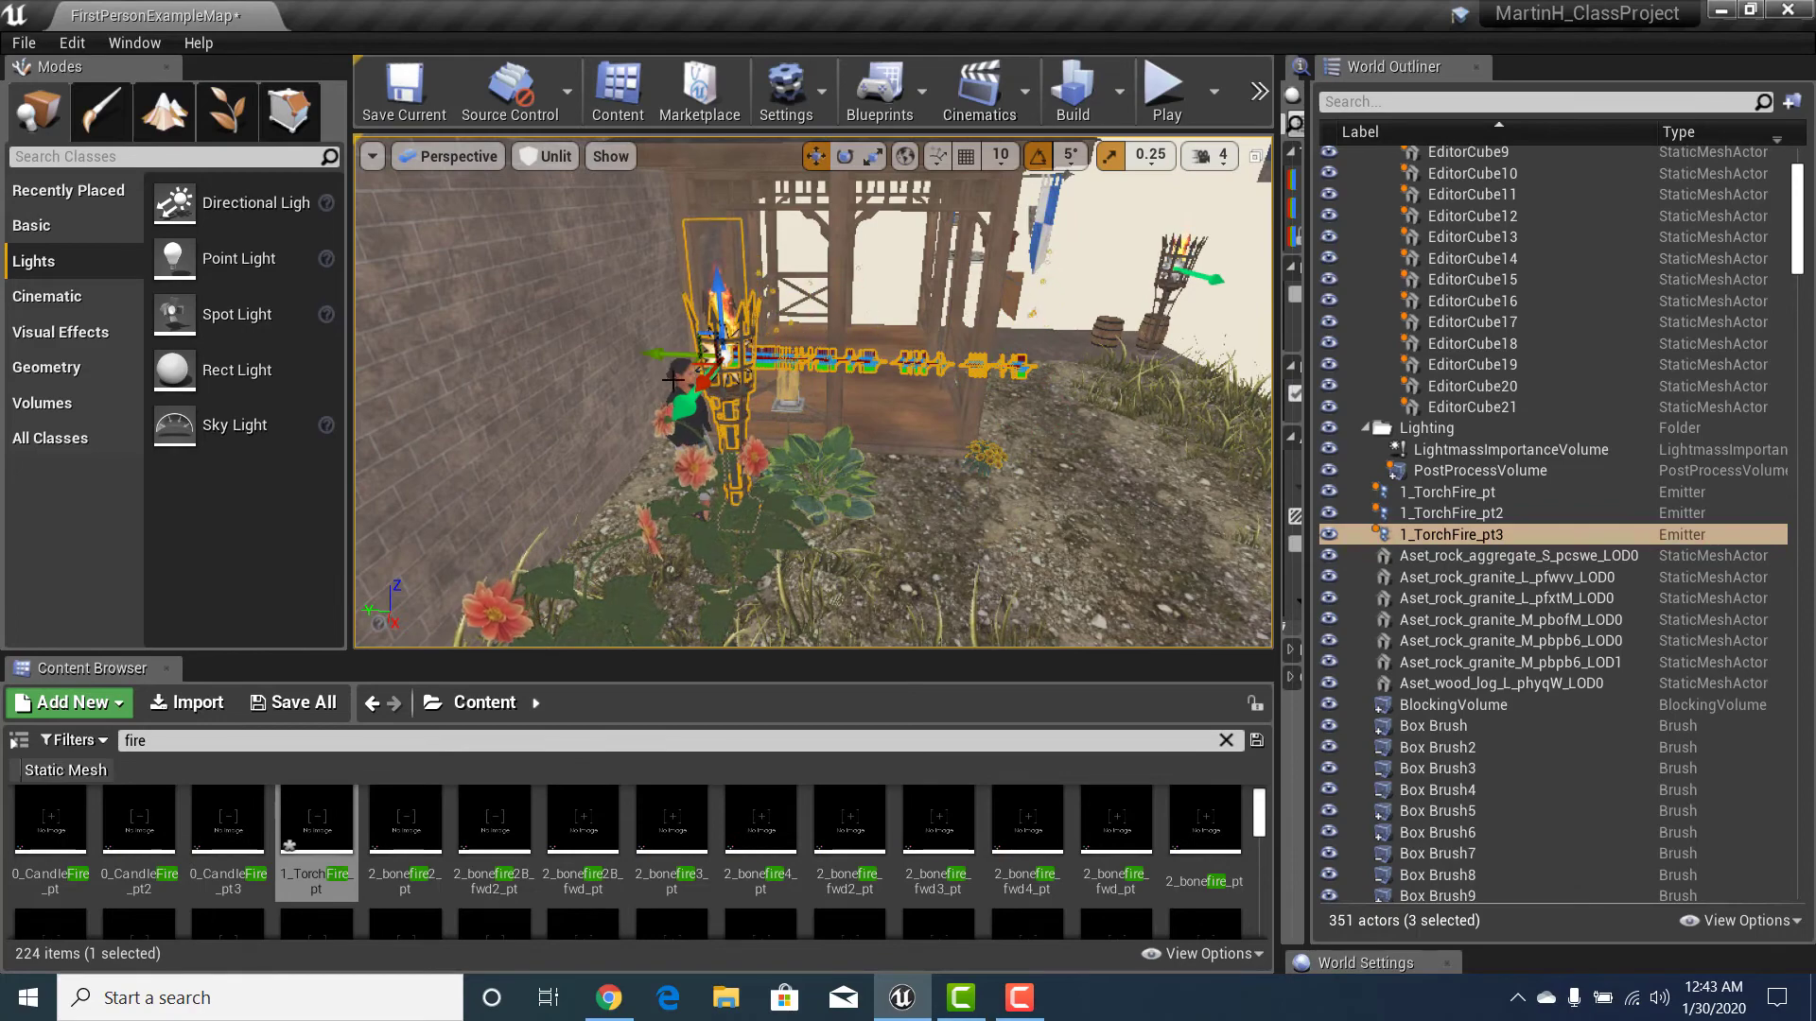
Step: Select the woman character standing beside the new torch
left_click(697, 420)
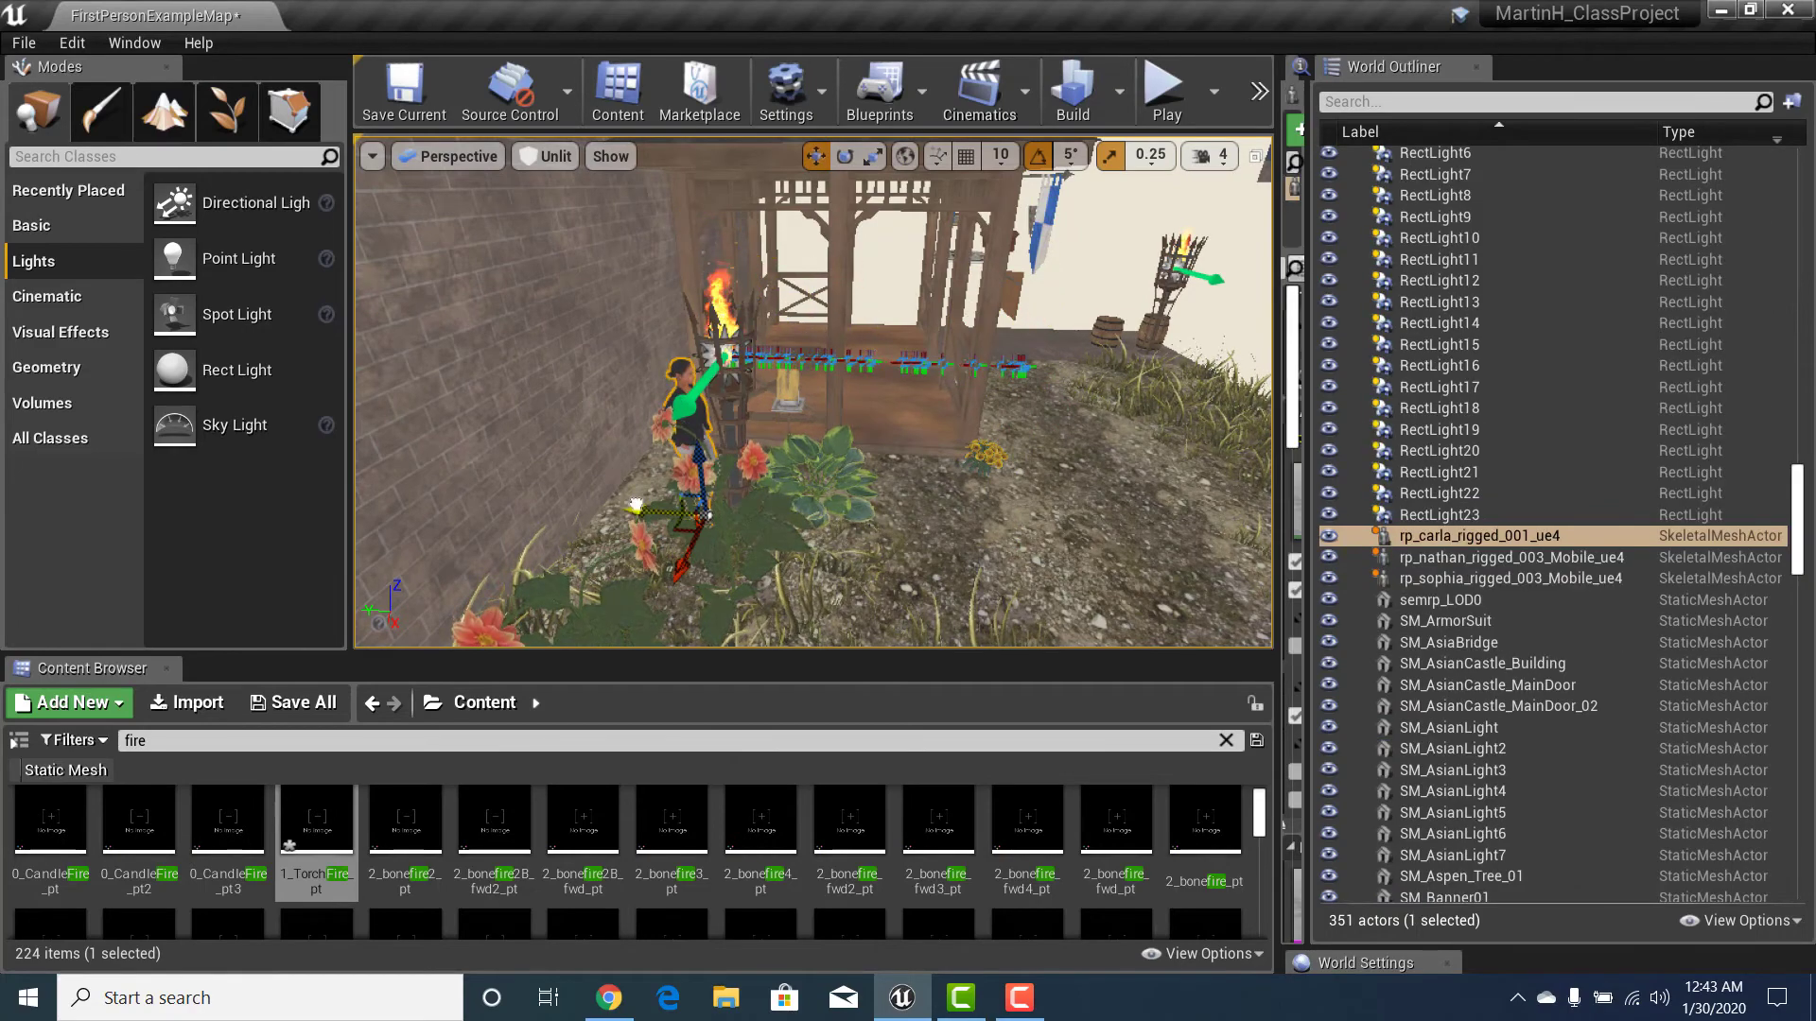
right_click_drag(796, 449, 539, 402)
key("d")
Step: Play the level and walk through the building to the new torch by the brick wall to inspect its light
left_click(1163, 90)
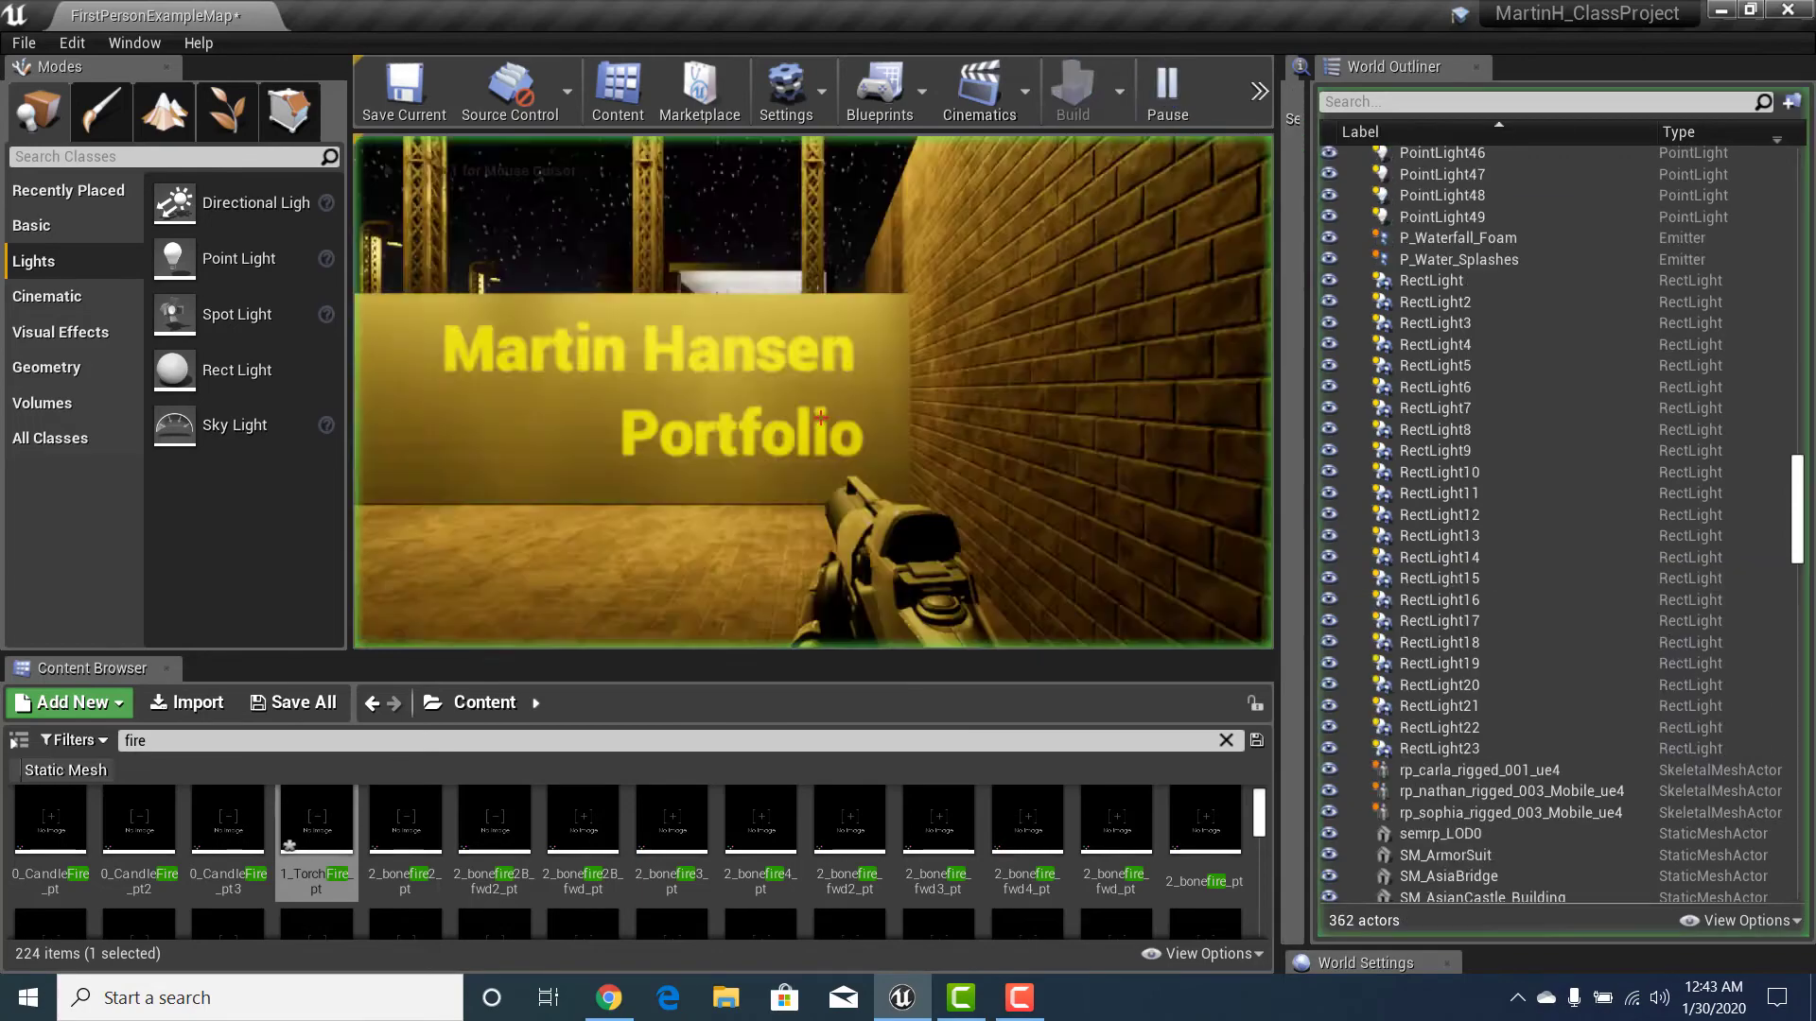
key("w")
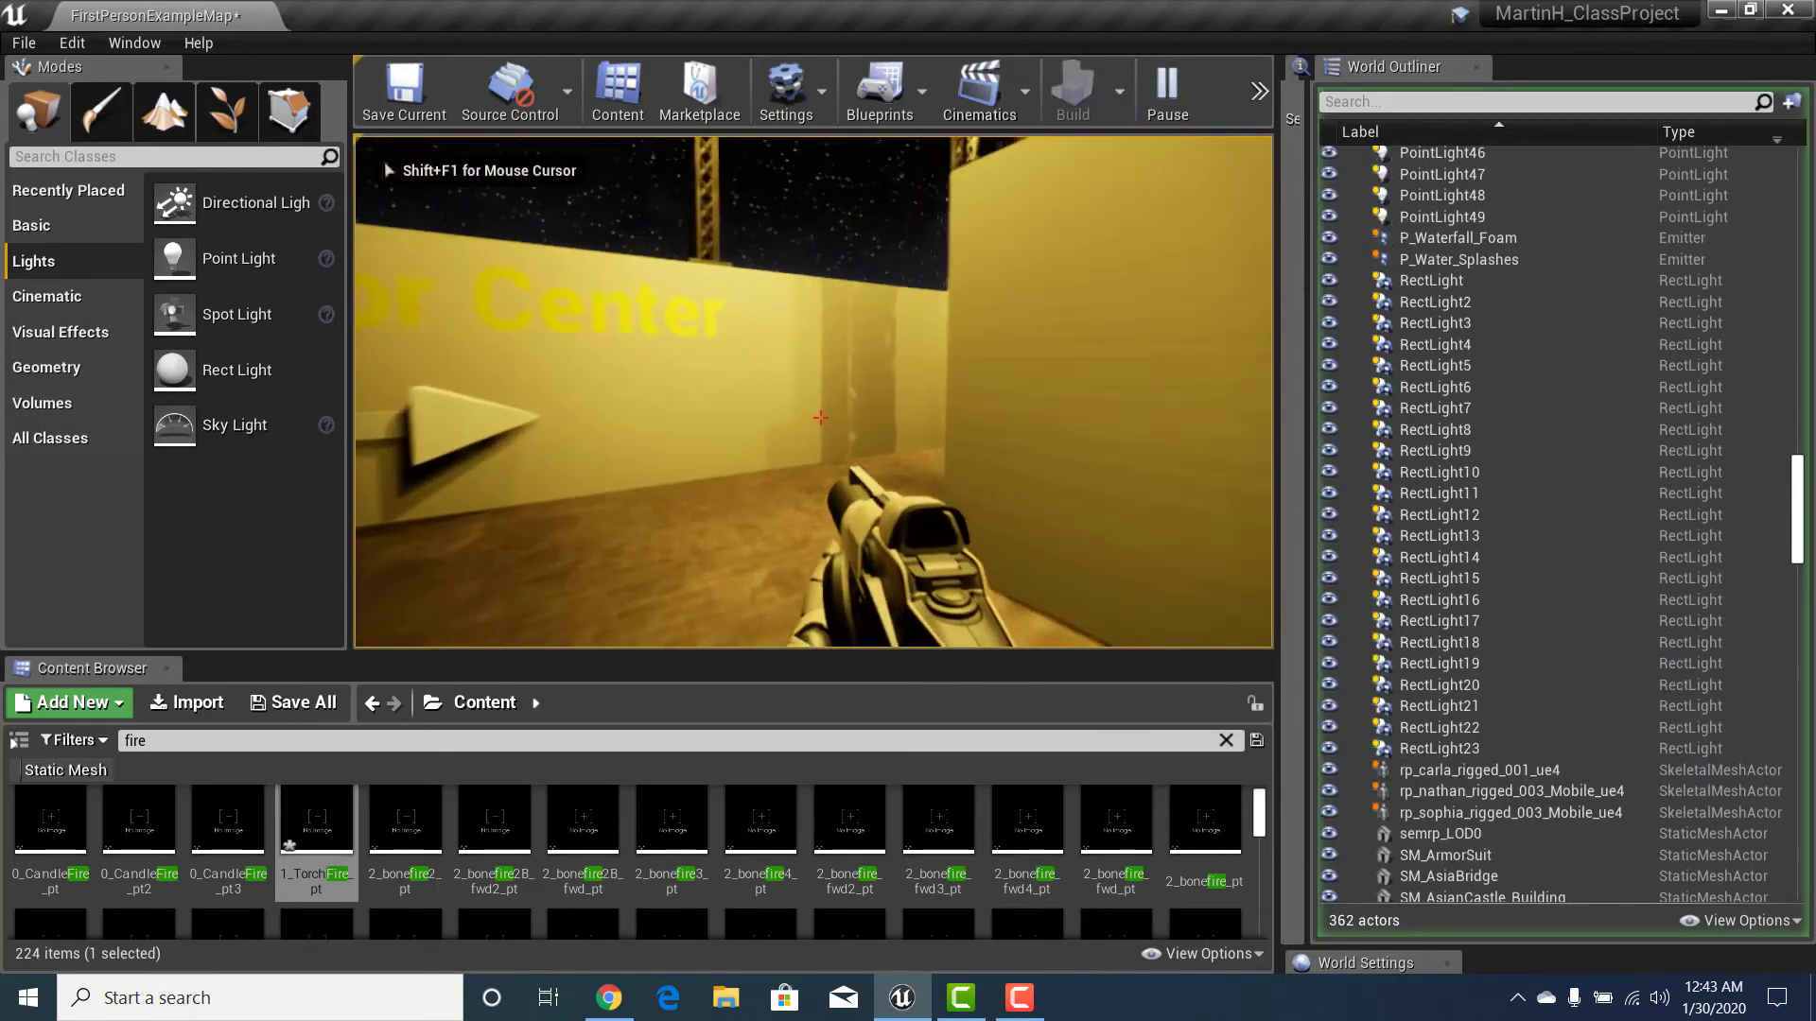
key("w")
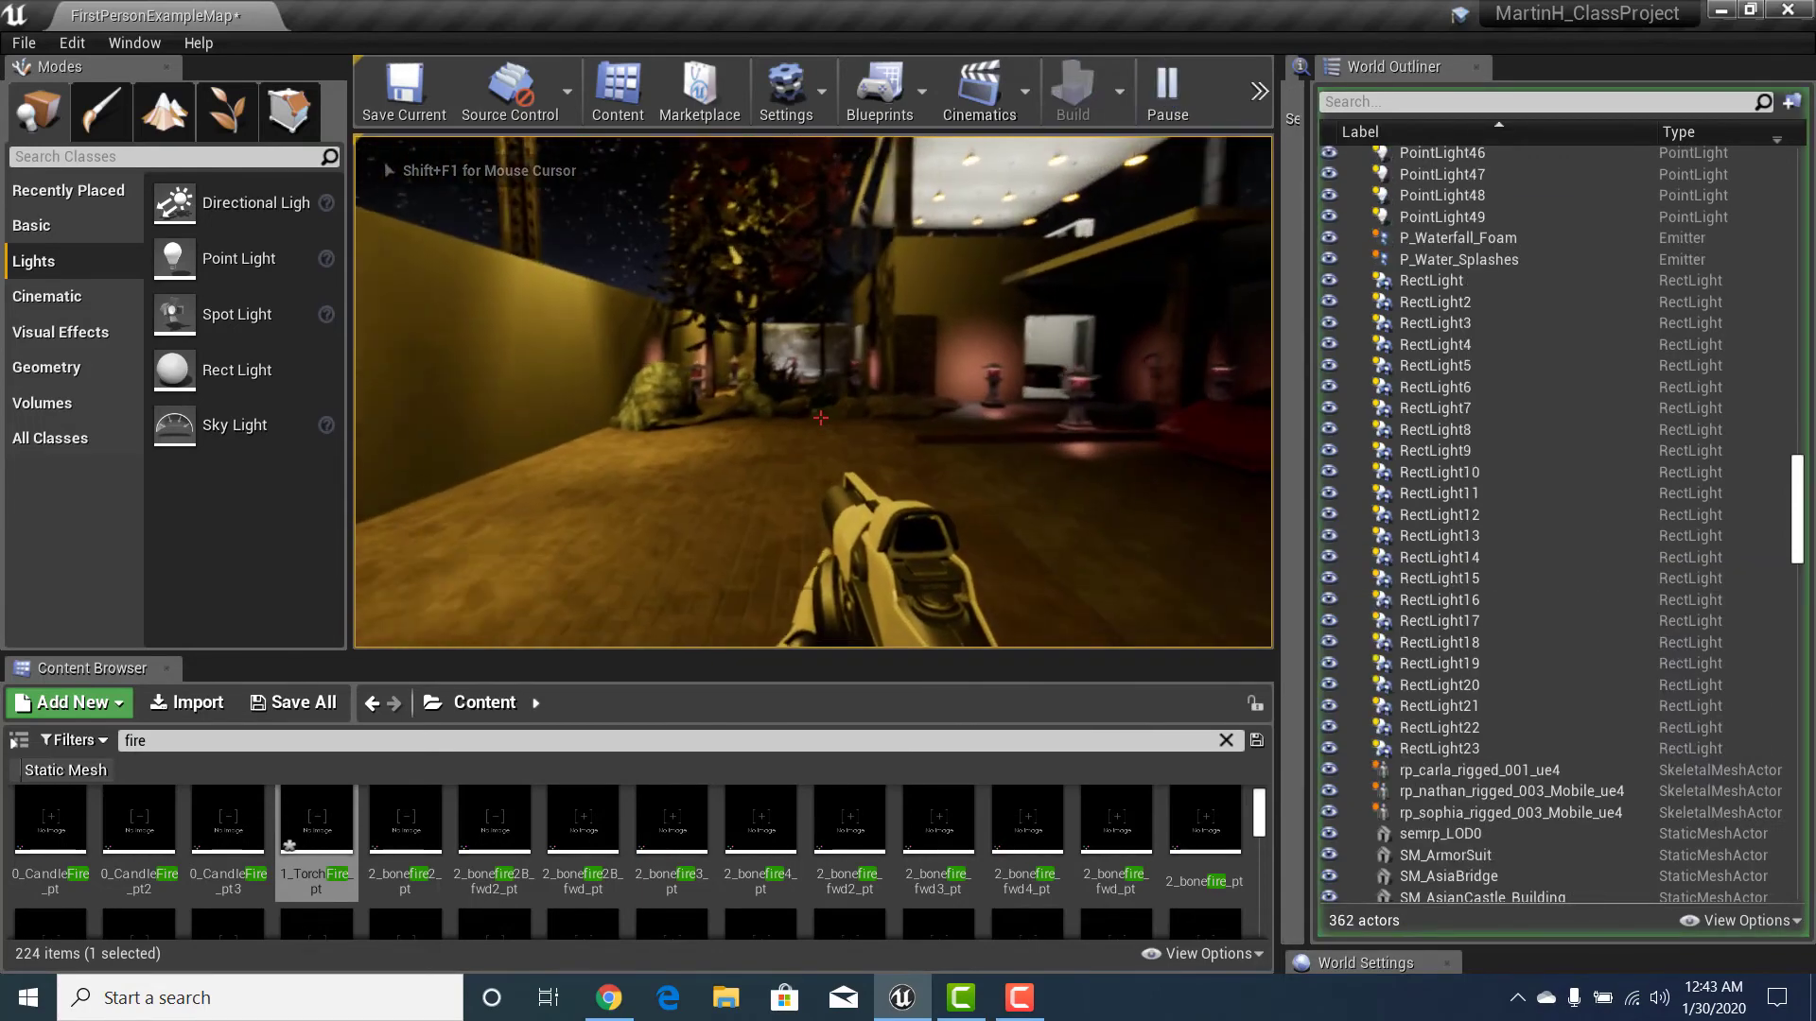
key("w")
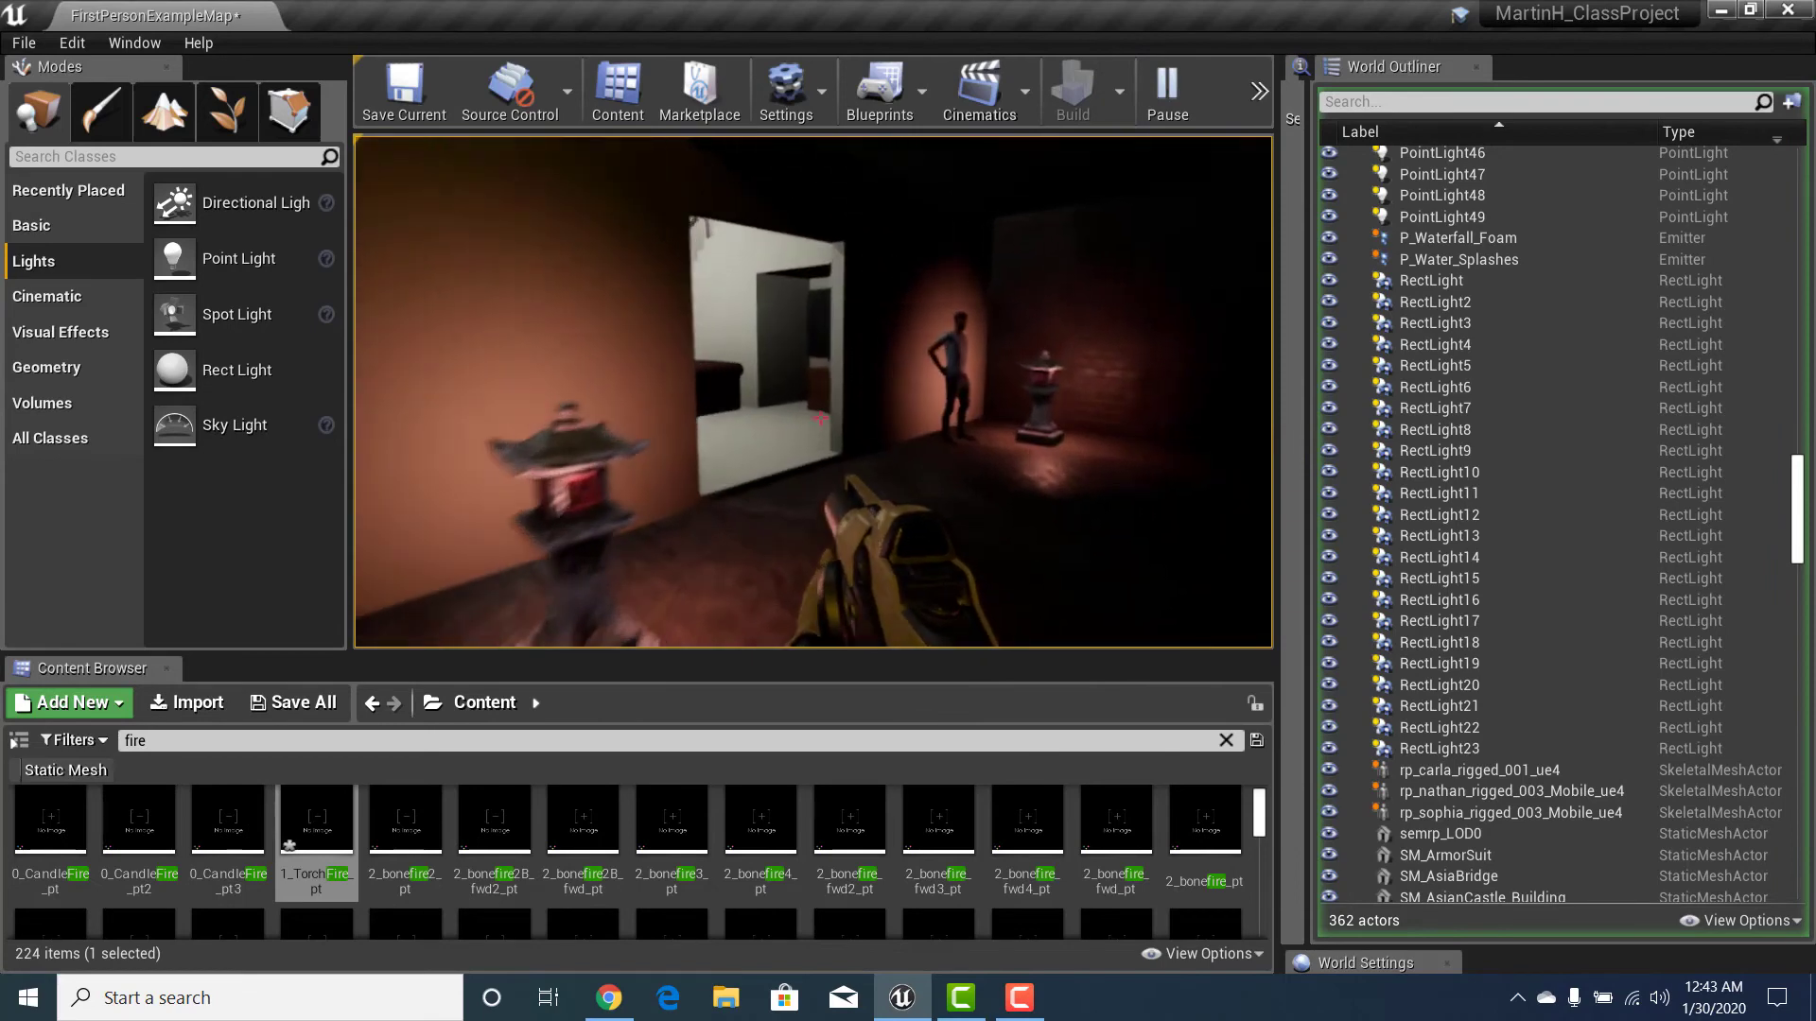
key("w")
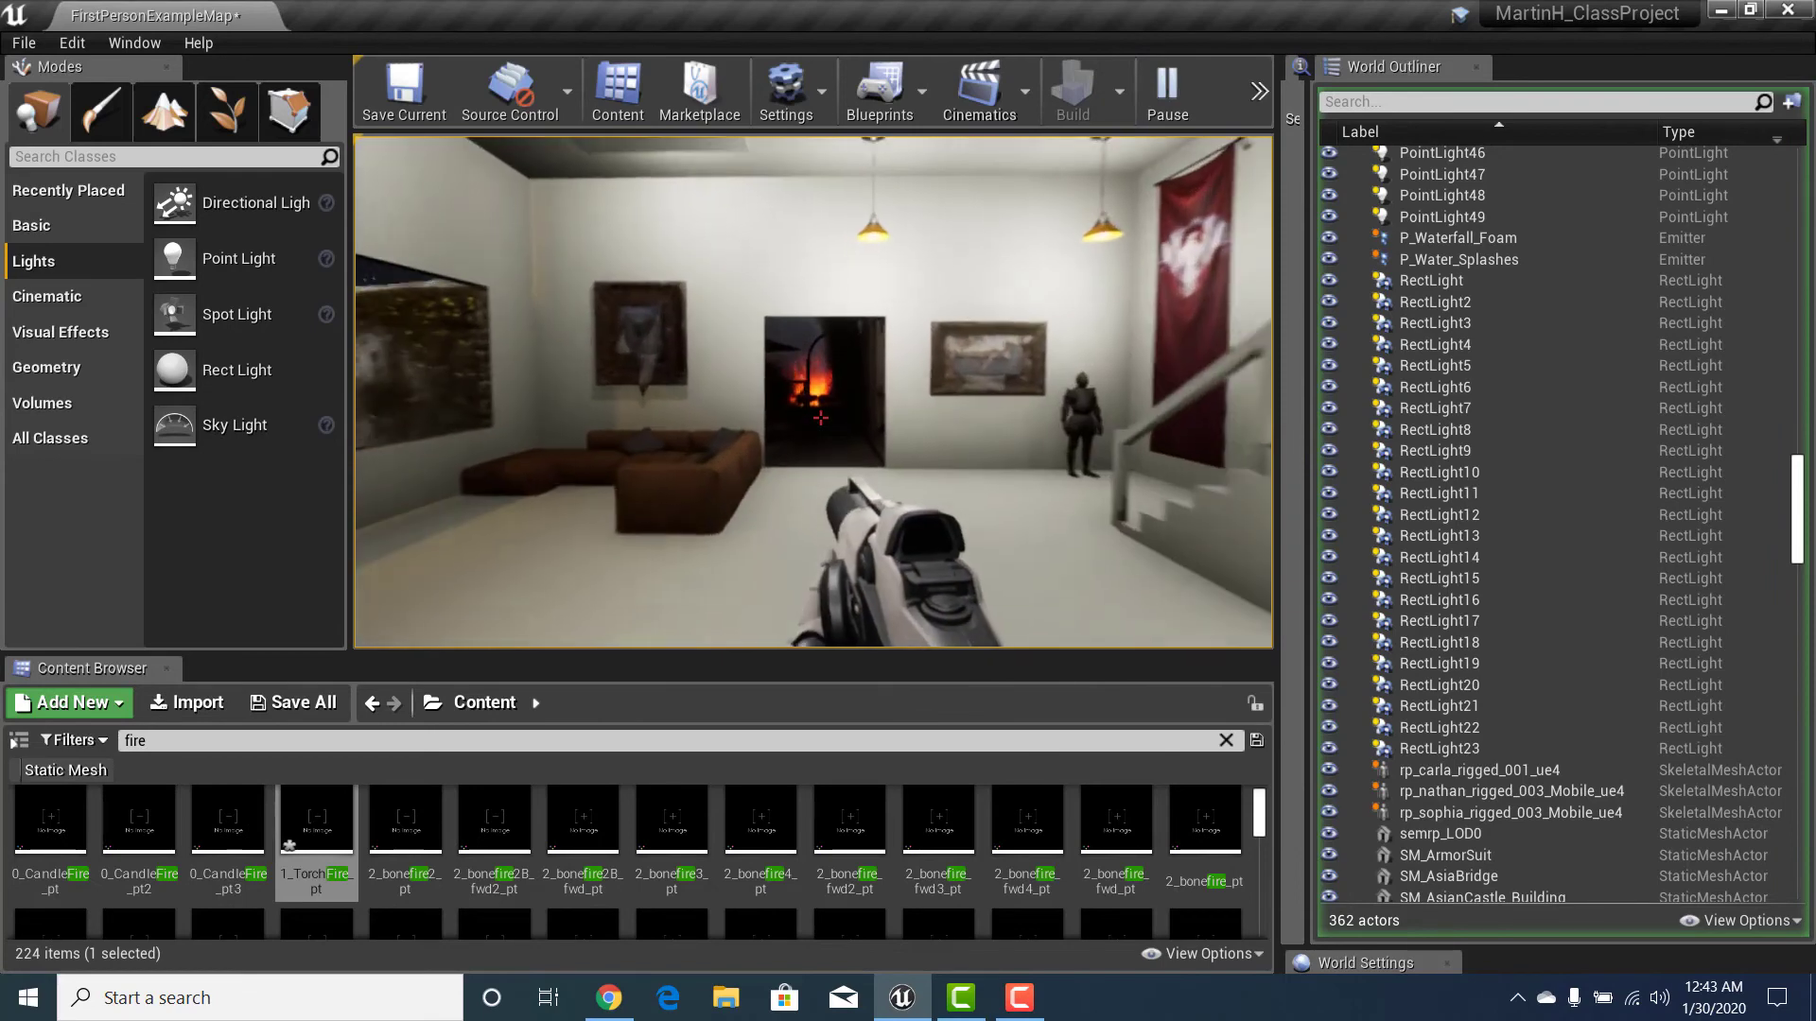
key("w")
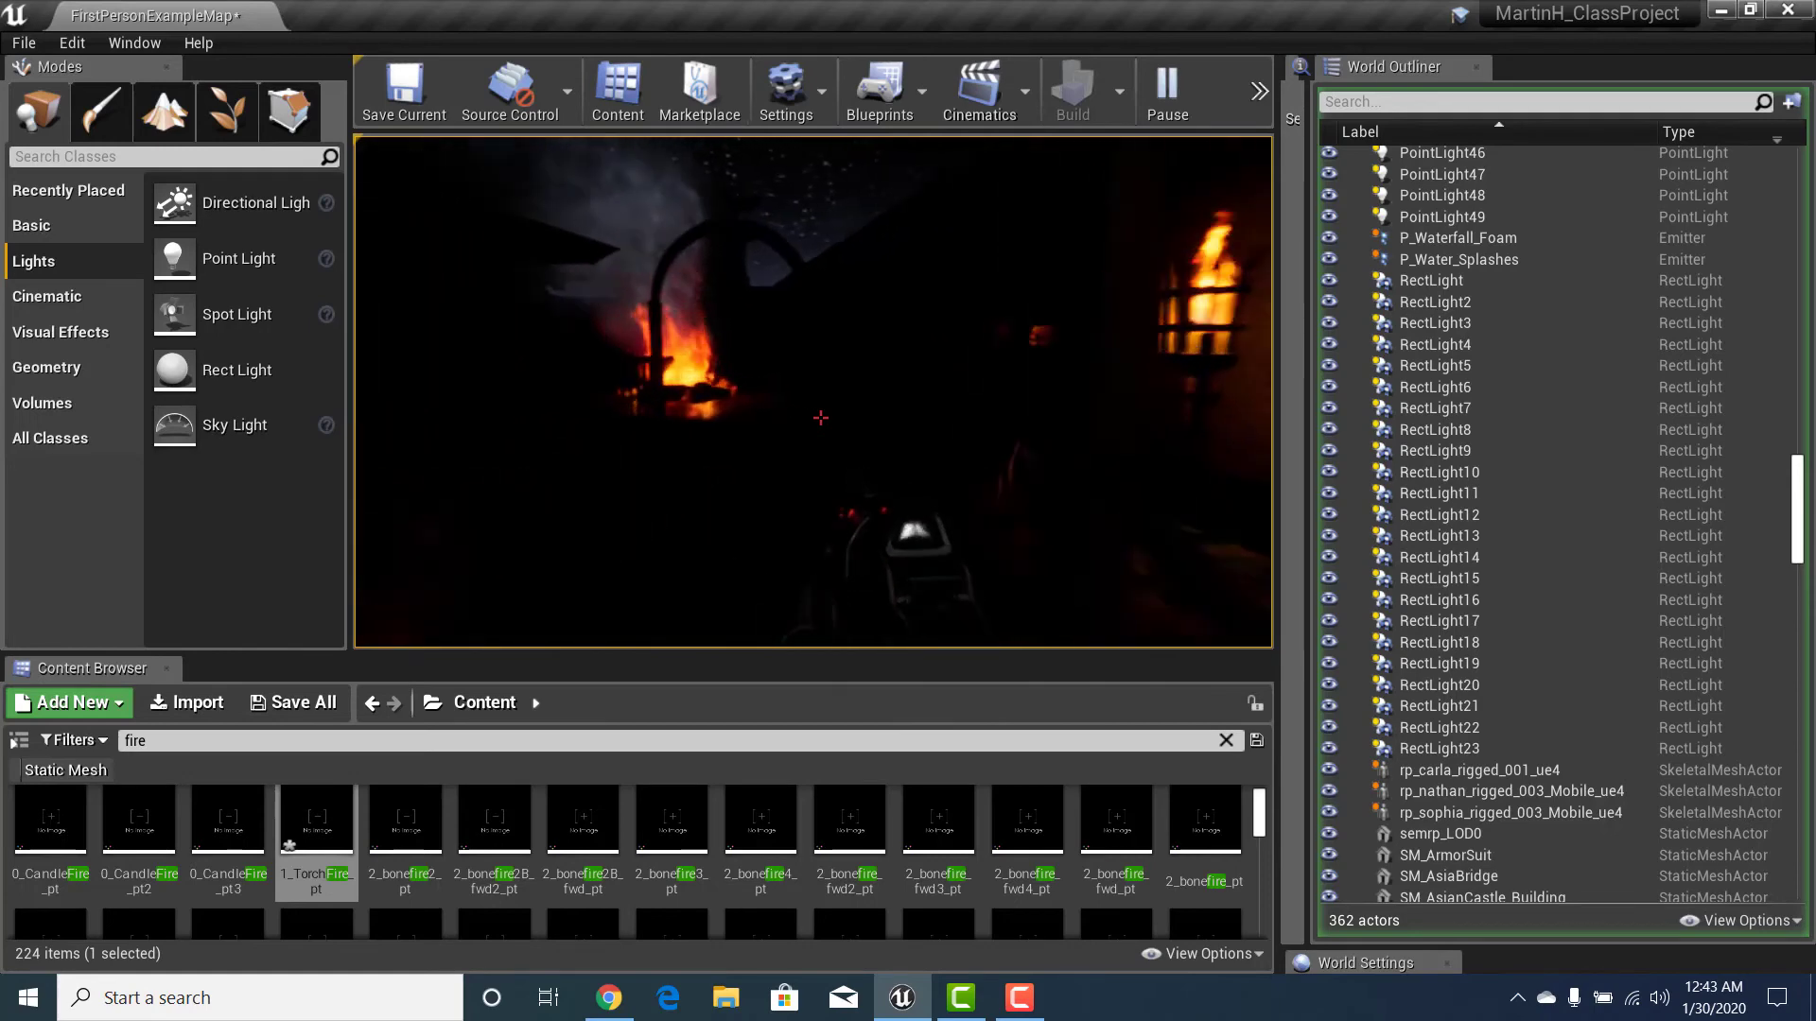
key("w")
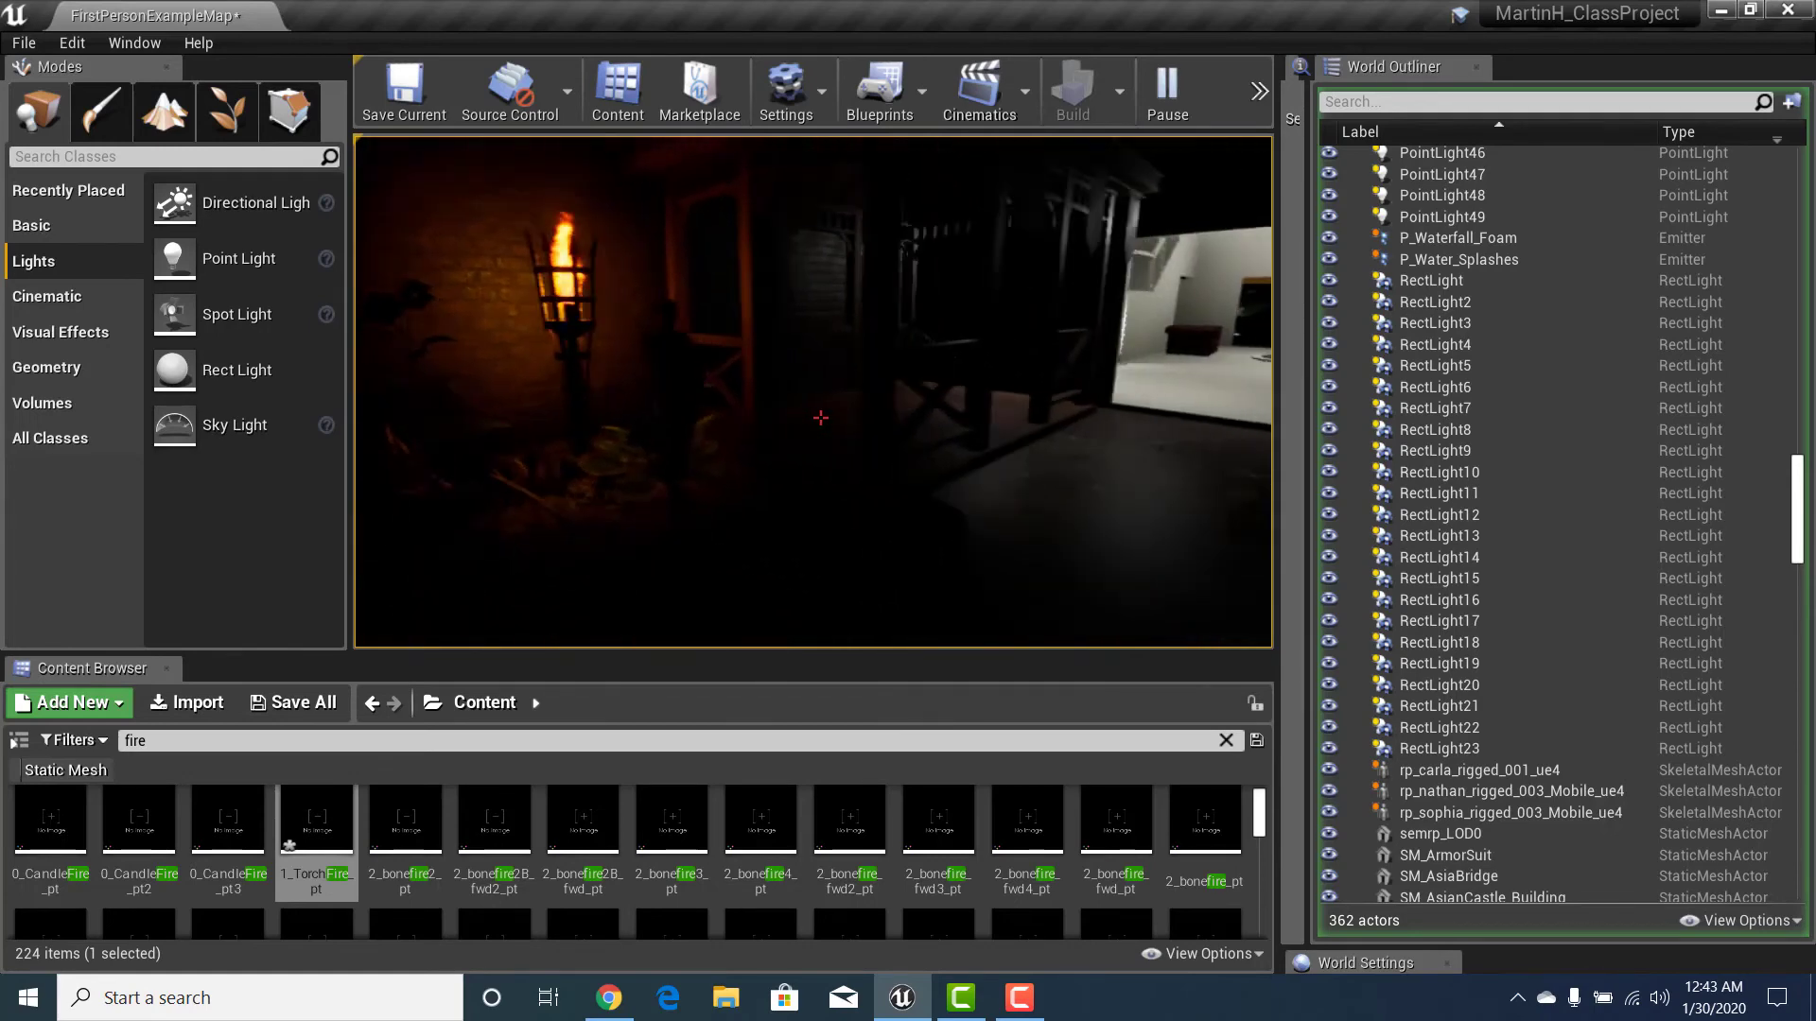
key("w")
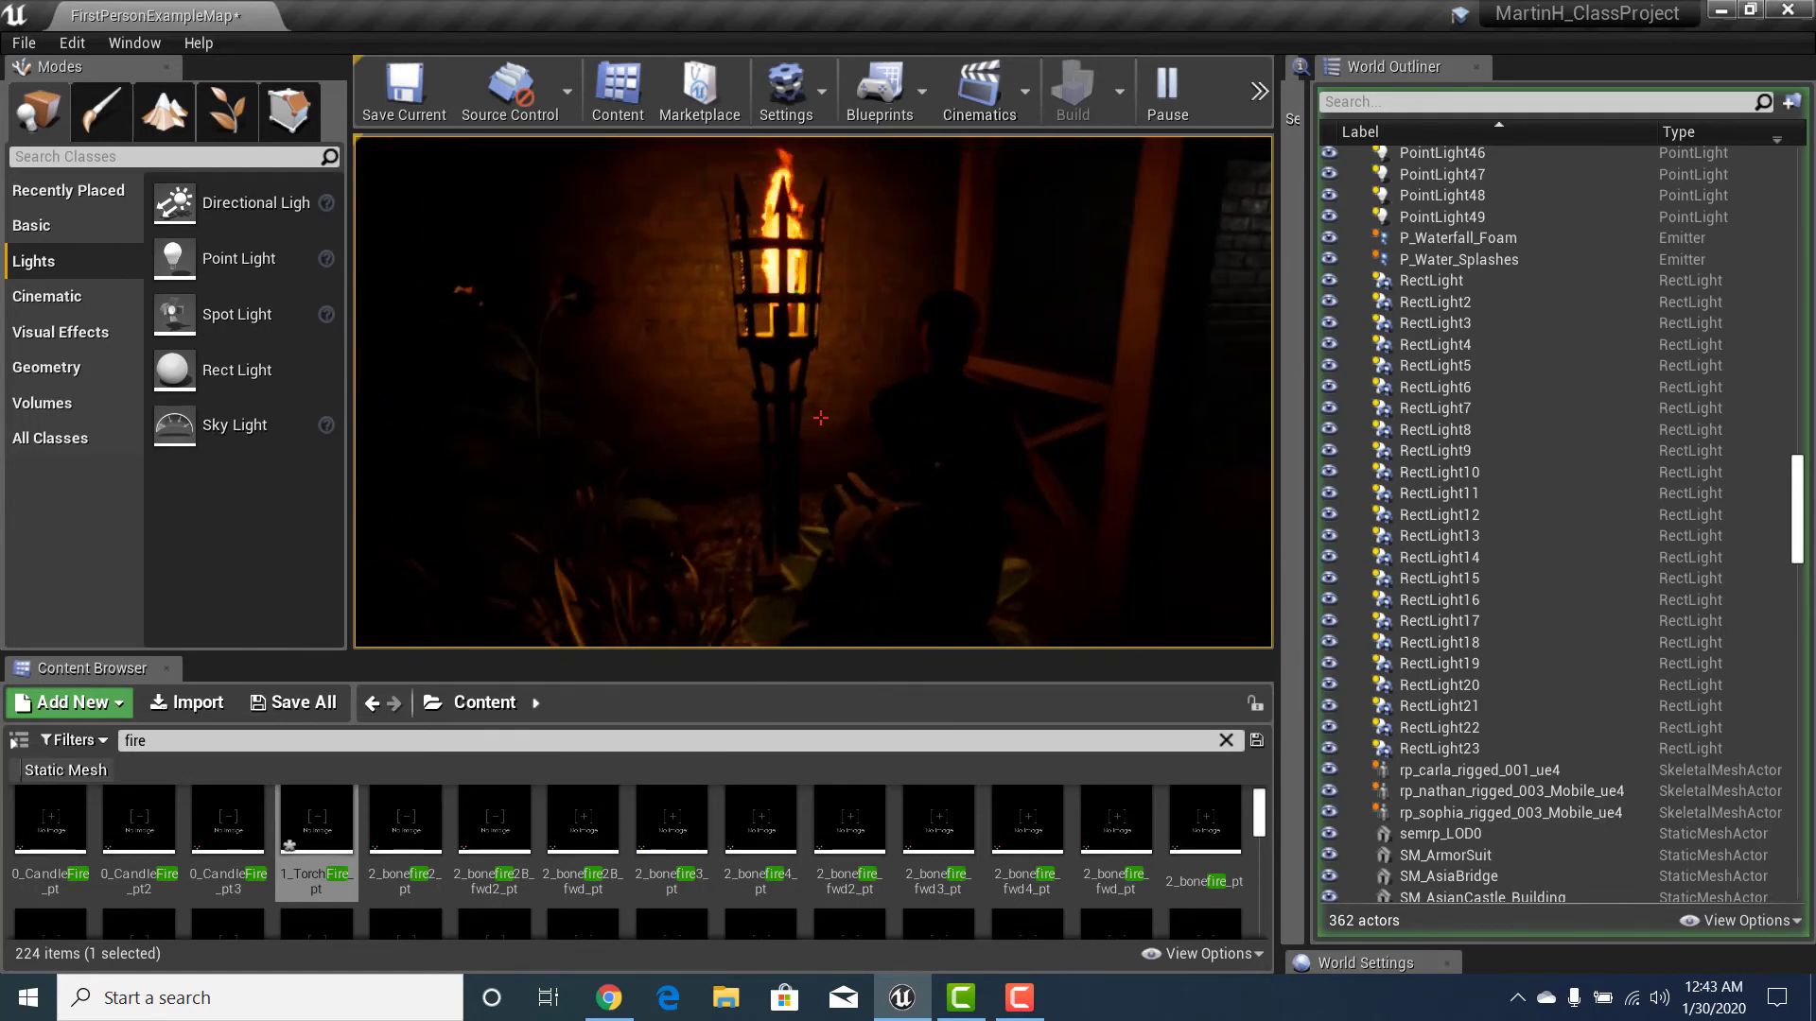
Step: Walk around the garden in play mode and compare the light of all three torches on the surrounding walls
key("s")
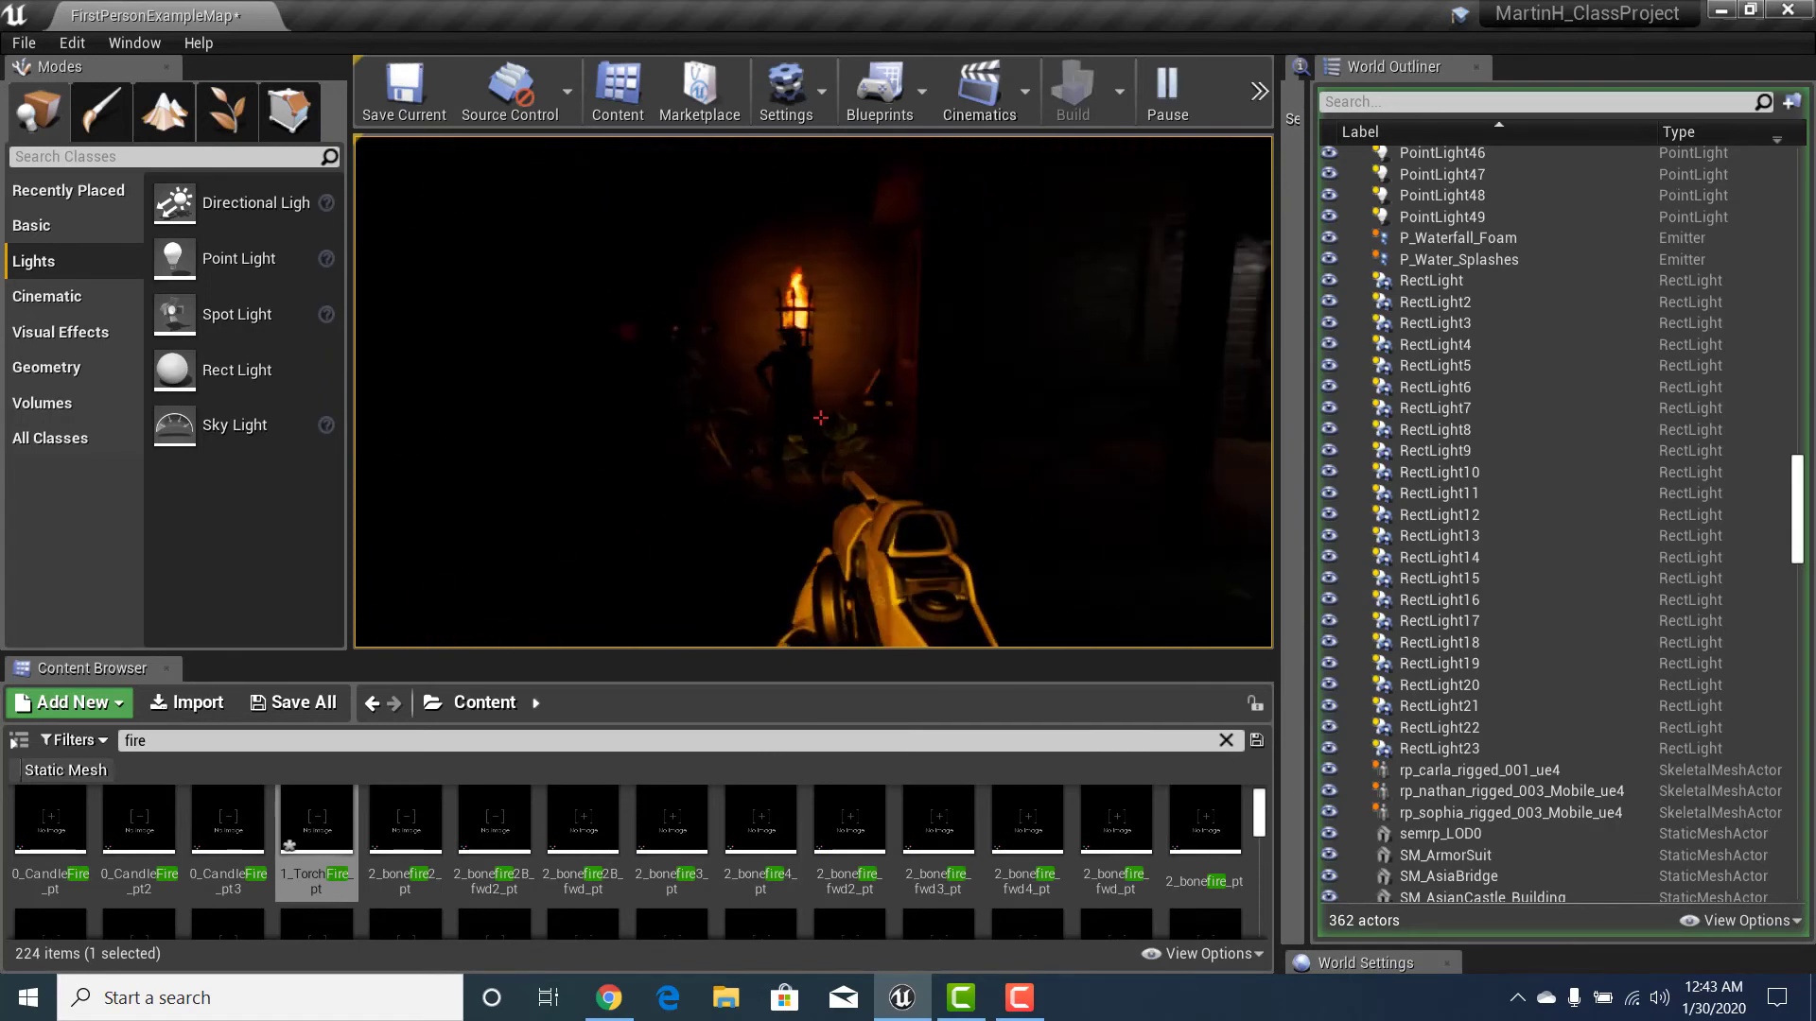
key("w")
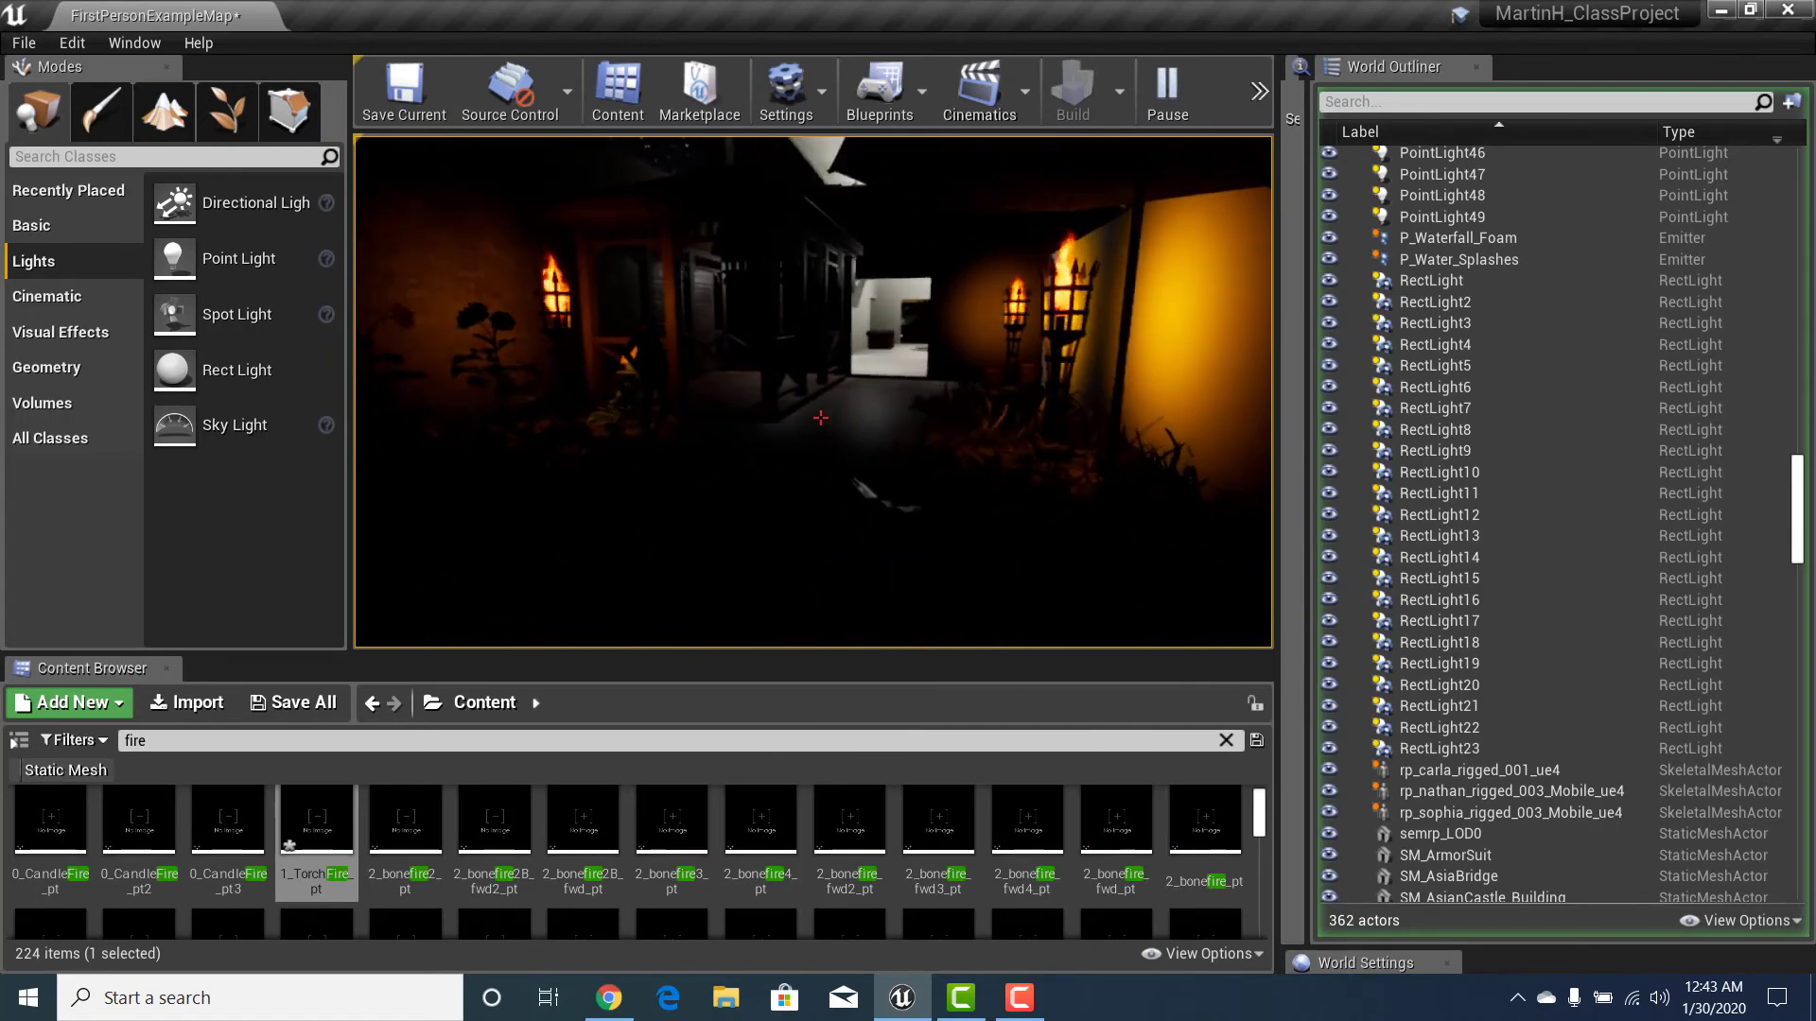
key("w")
key("s")
key("a")
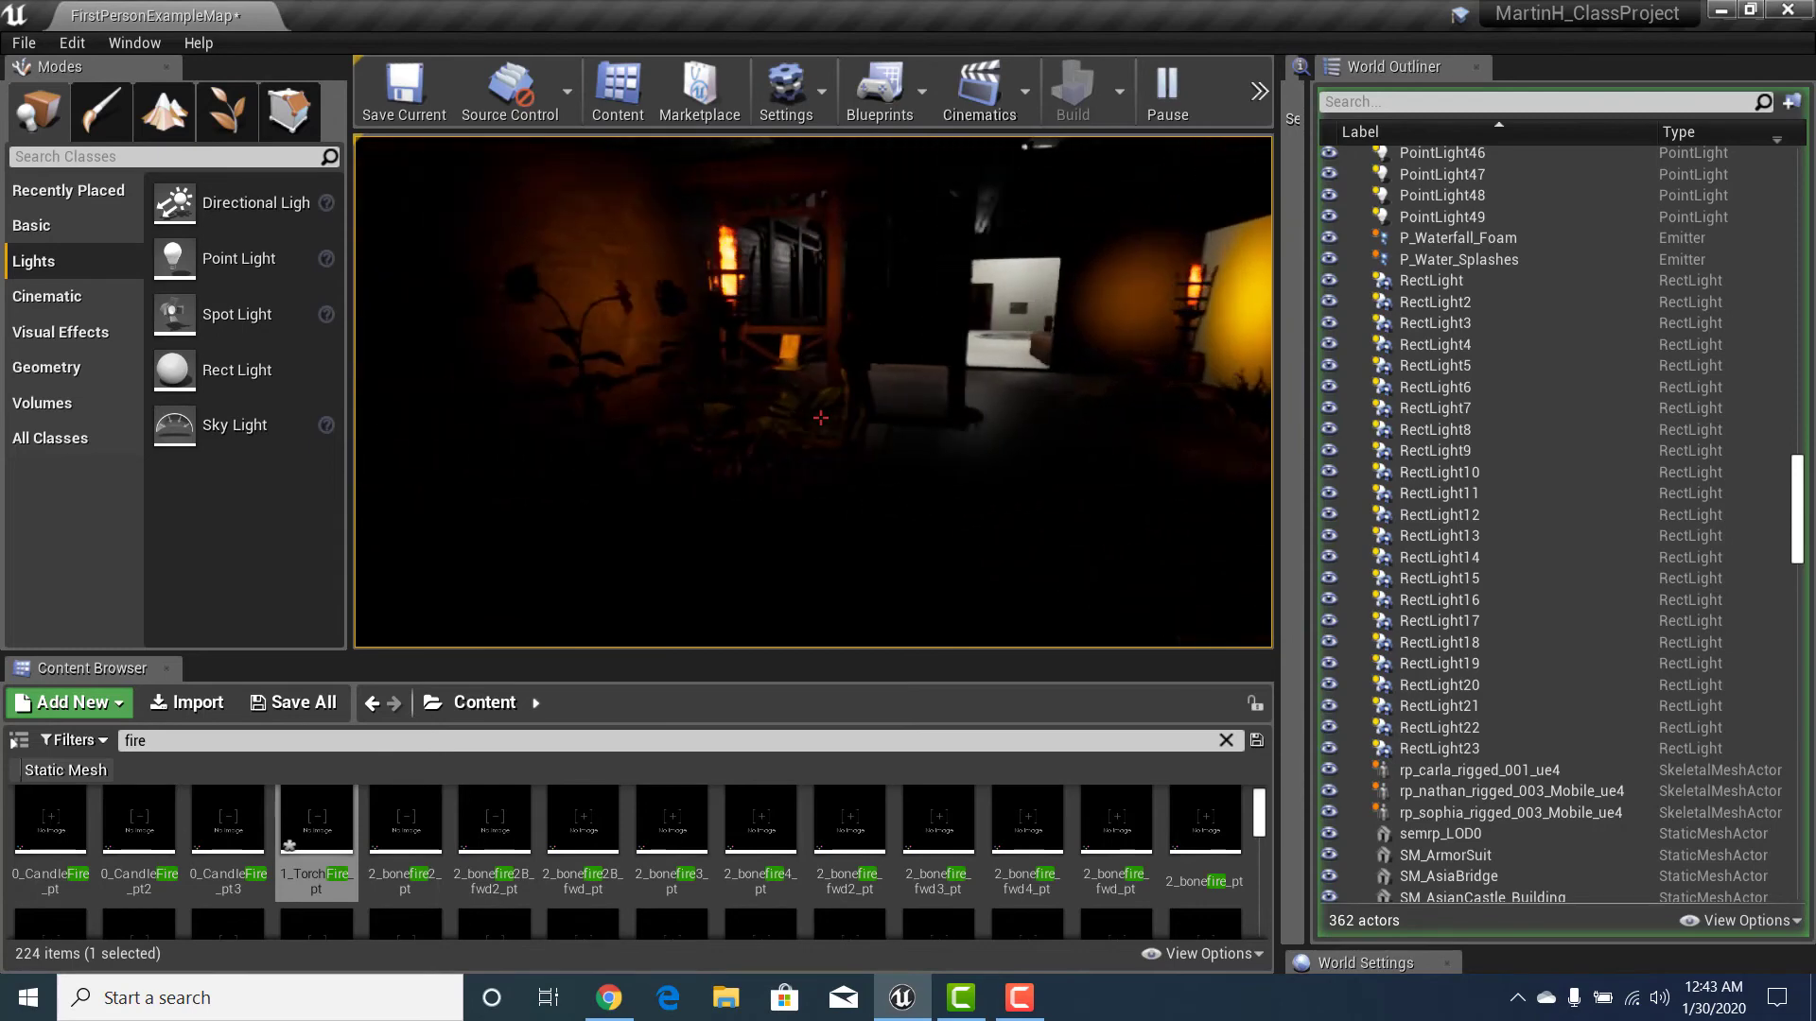
key("w")
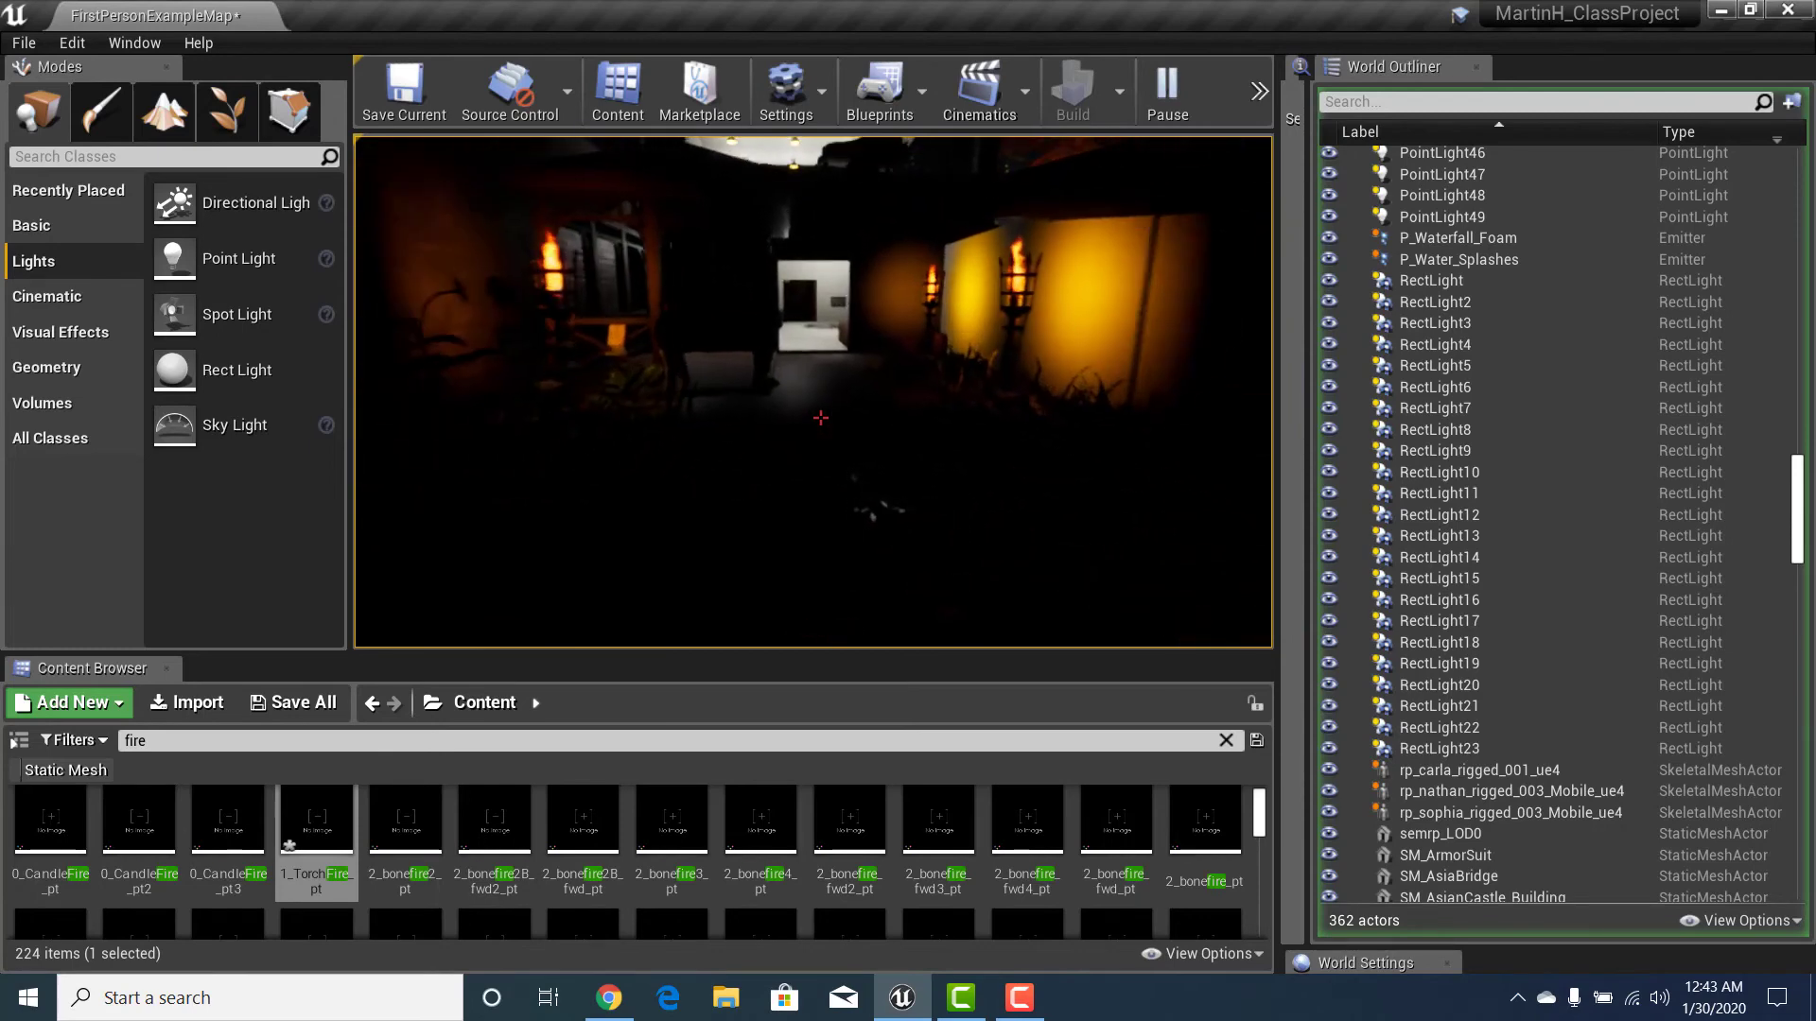
key("s")
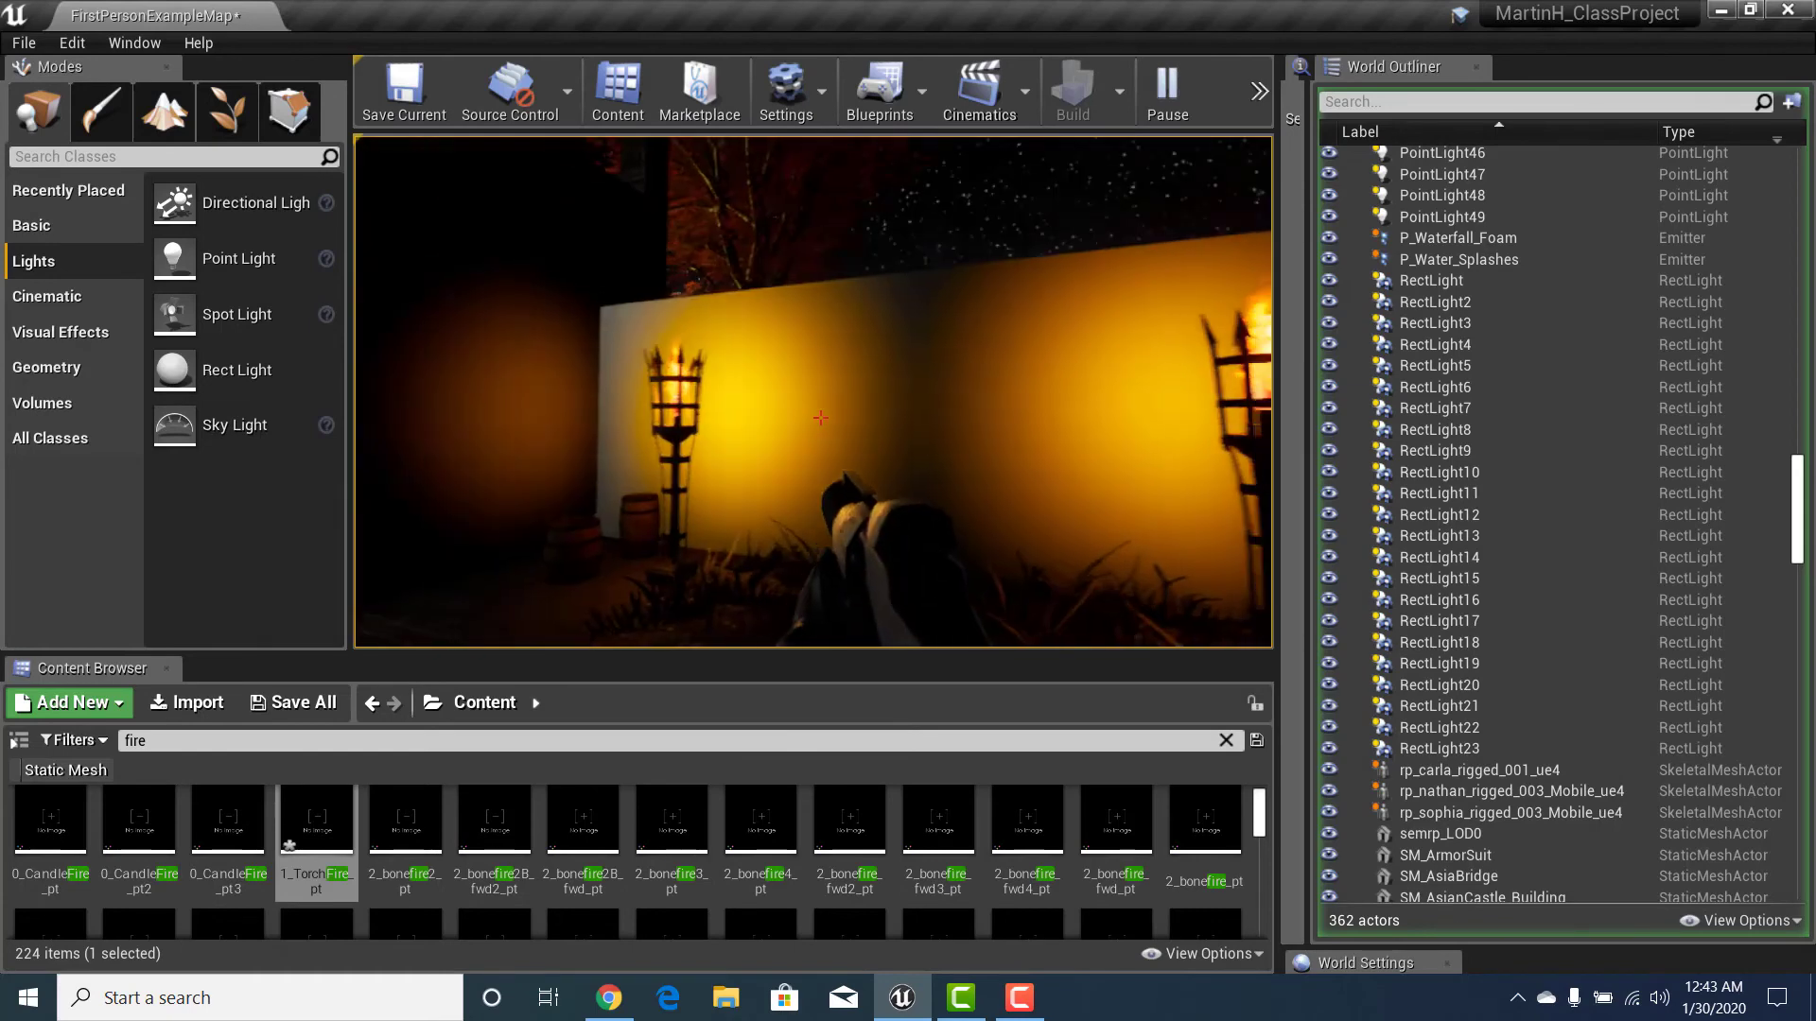
key("w")
key("s")
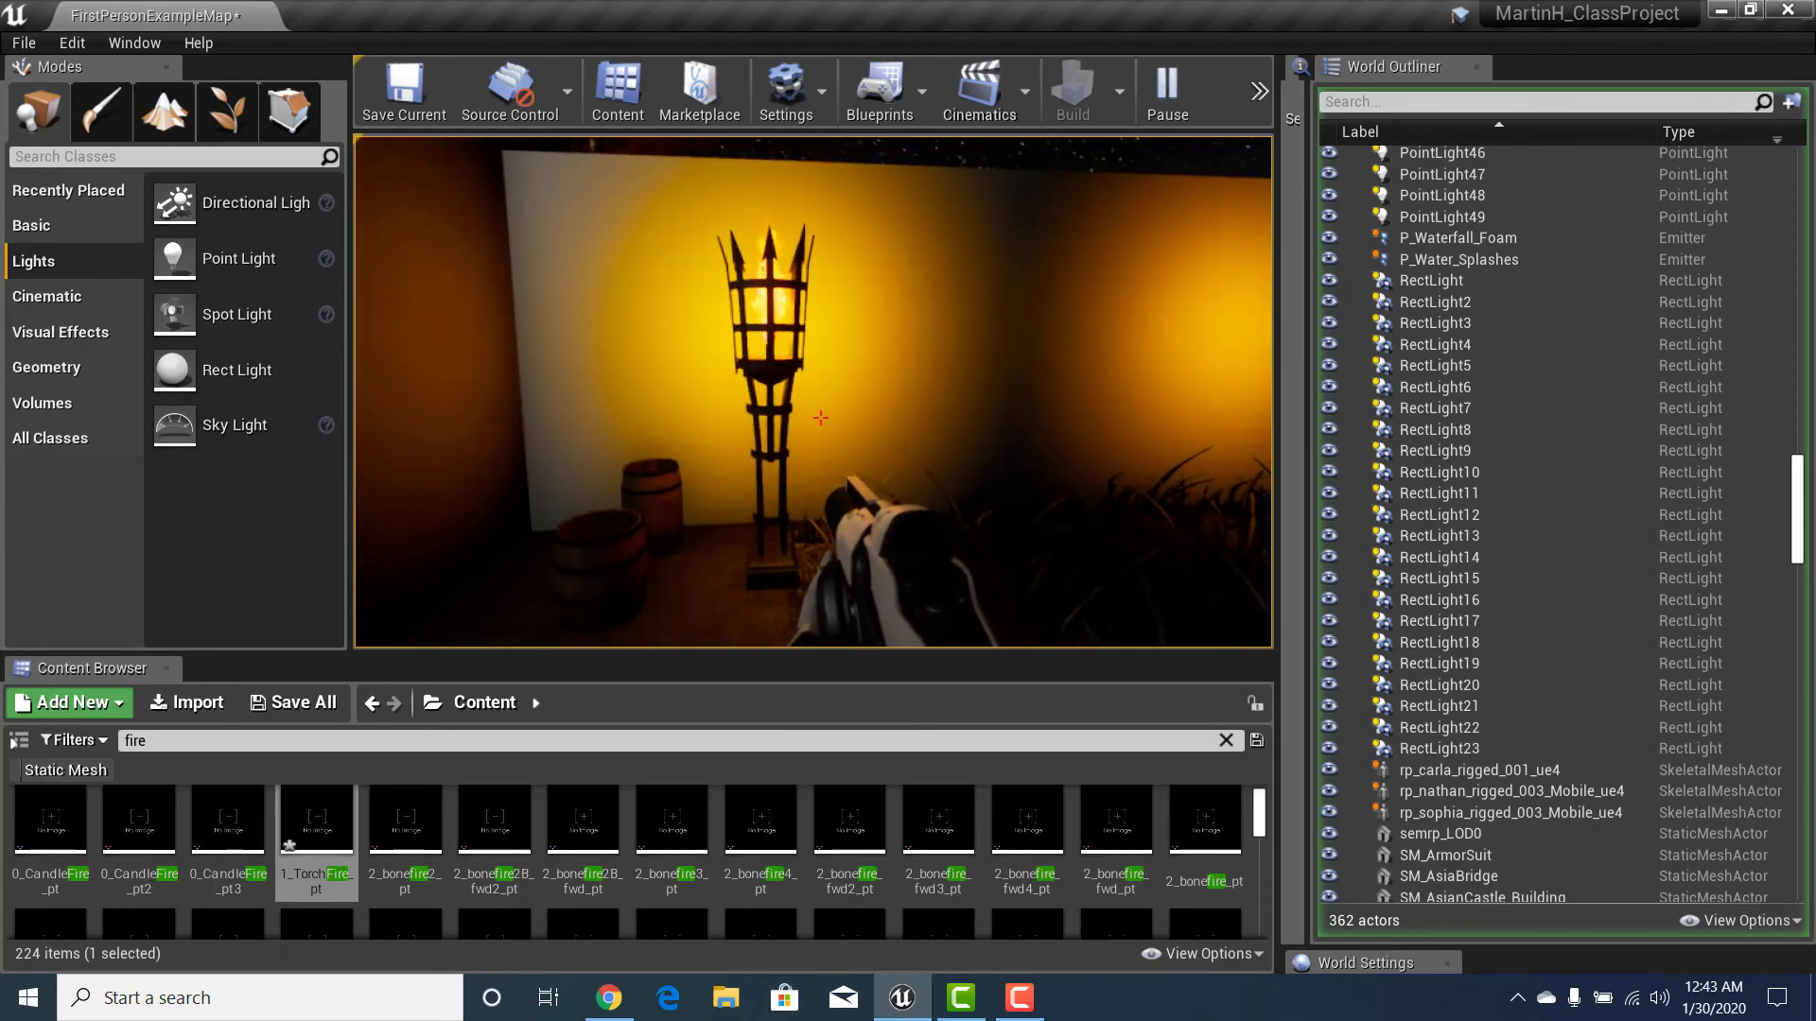